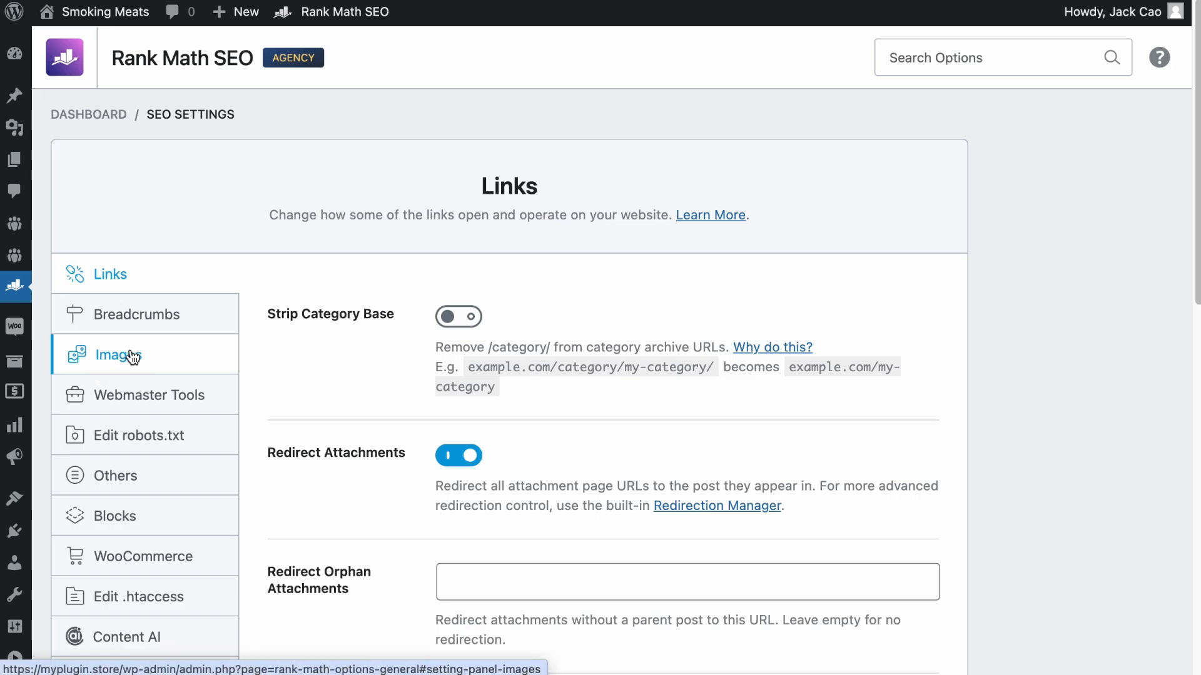
- Enable adding missing ALT attributes in Rank Math's image settings with the %filename% format, and save the changes
{"action": "left_click", "coordinate": [133, 357]}
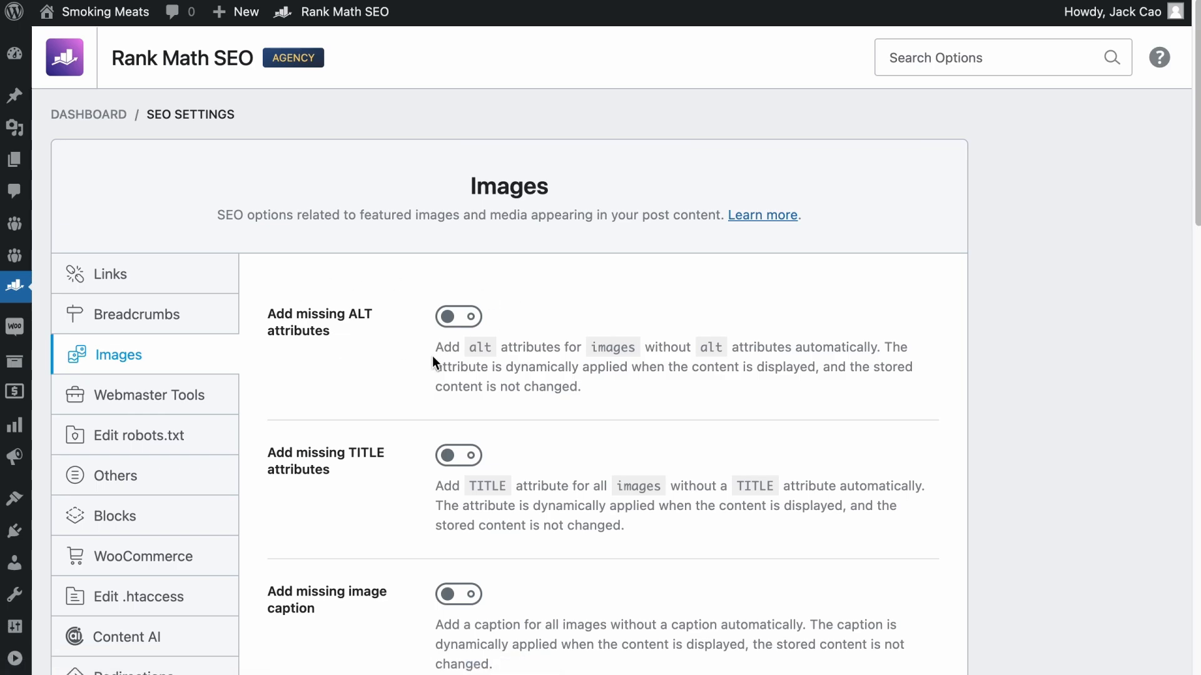
{"action": "left_click", "coordinate": [459, 317]}
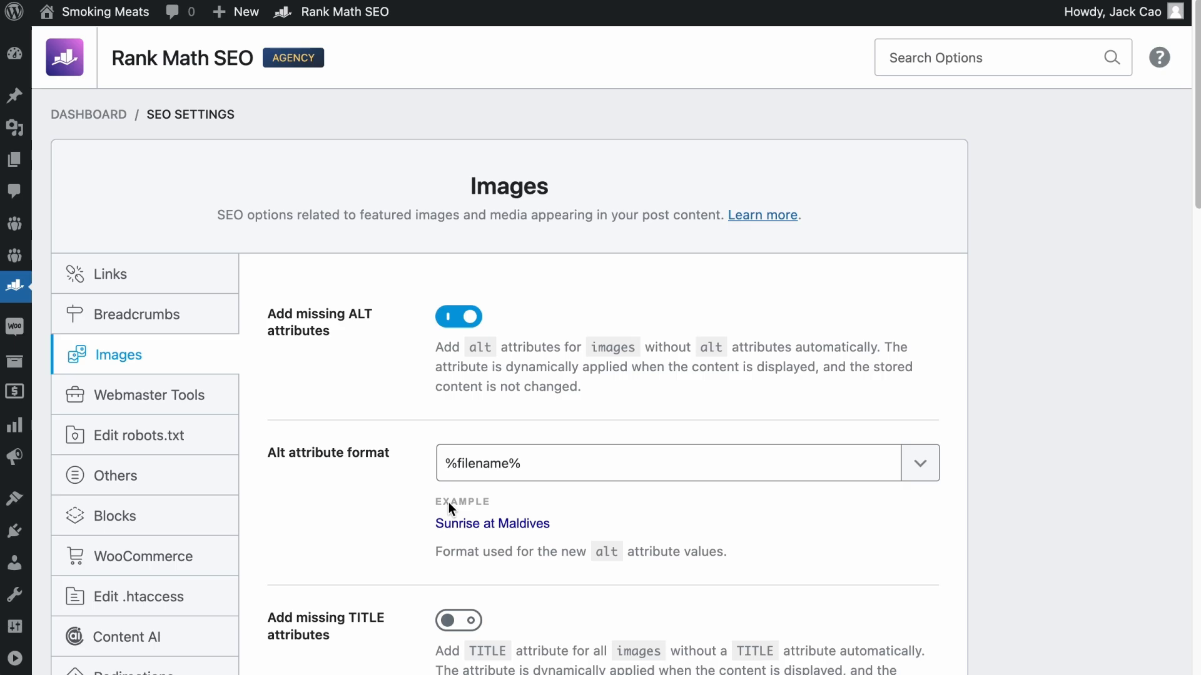
{"action": "left_click", "coordinate": [903, 464]}
{"action": "scroll", "coordinate": [751, 590], "scroll_direction": "down", "scroll_amount": 2}
{"action": "scroll", "coordinate": [751, 590], "scroll_direction": "down", "scroll_amount": 3}
{"action": "left_click", "coordinate": [537, 443]}
{"action": "scroll", "coordinate": [861, 538], "scroll_direction": "down", "scroll_amount": 10}
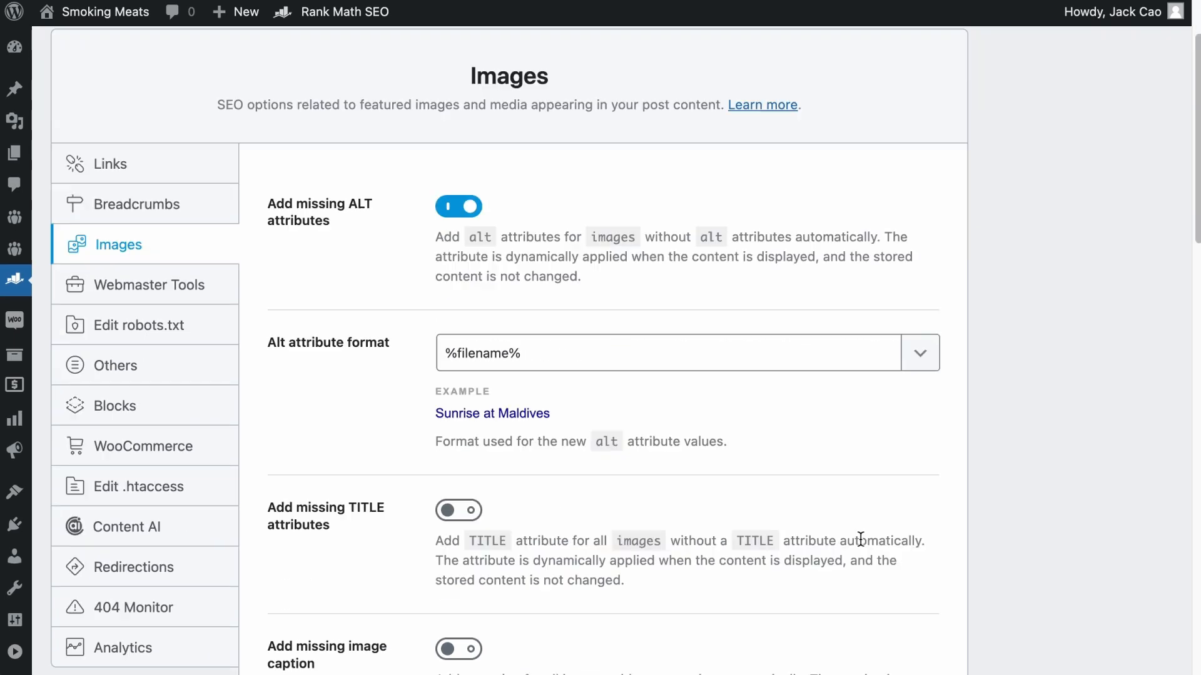
{"action": "left_click", "coordinate": [900, 557]}
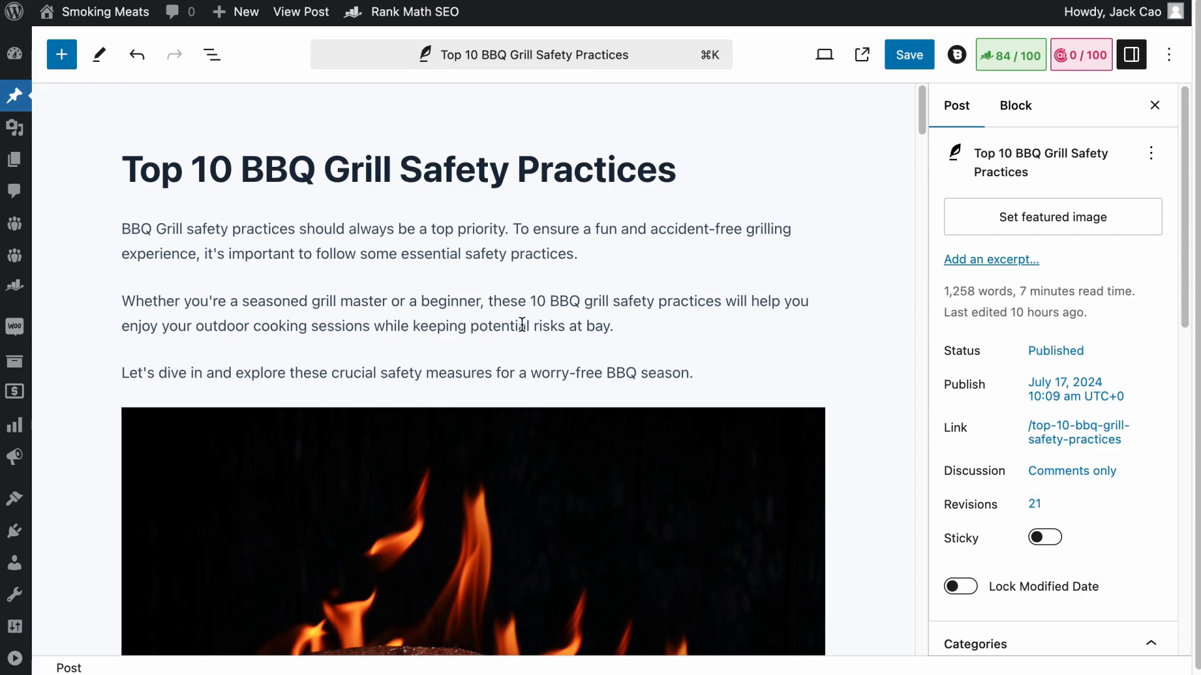
- Insert an image block after the post's first paragraph and upload BBQ Safety.jpg from Downloads into it
{"action": "left_click", "coordinate": [629, 258]}
{"action": "key", "text": "Return"}
{"action": "type", "text": "/image"}
{"action": "key", "text": "Return"}
{"action": "left_click", "coordinate": [188, 403]}
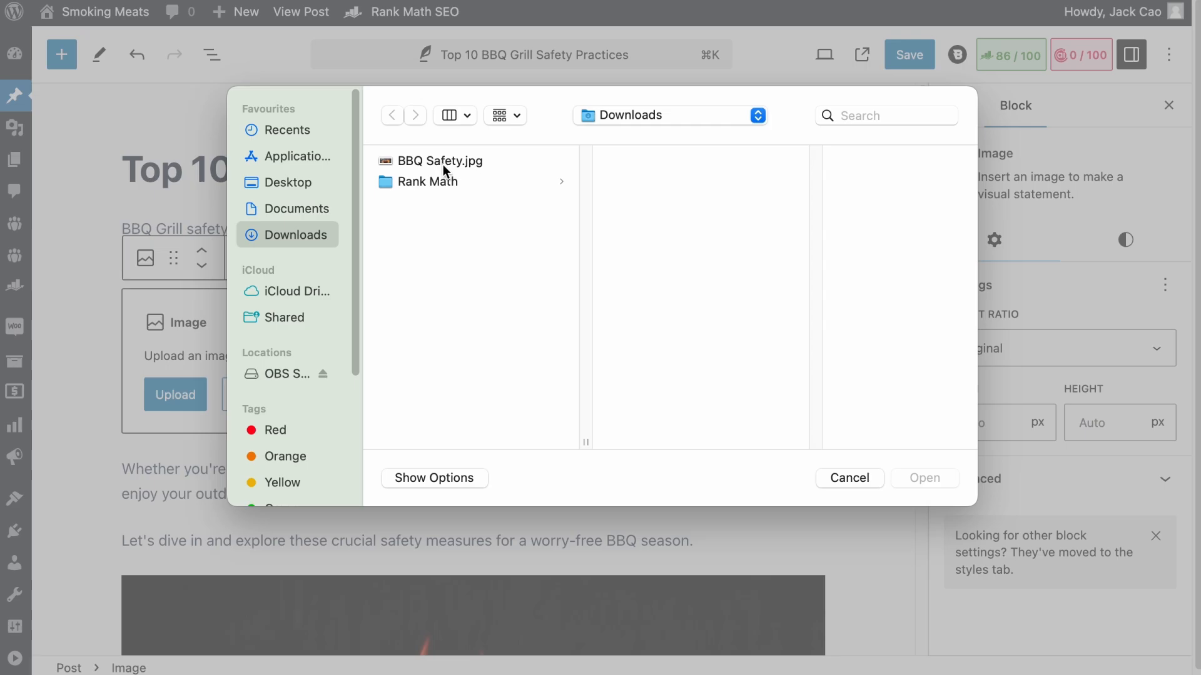
{"action": "left_click", "coordinate": [443, 164]}
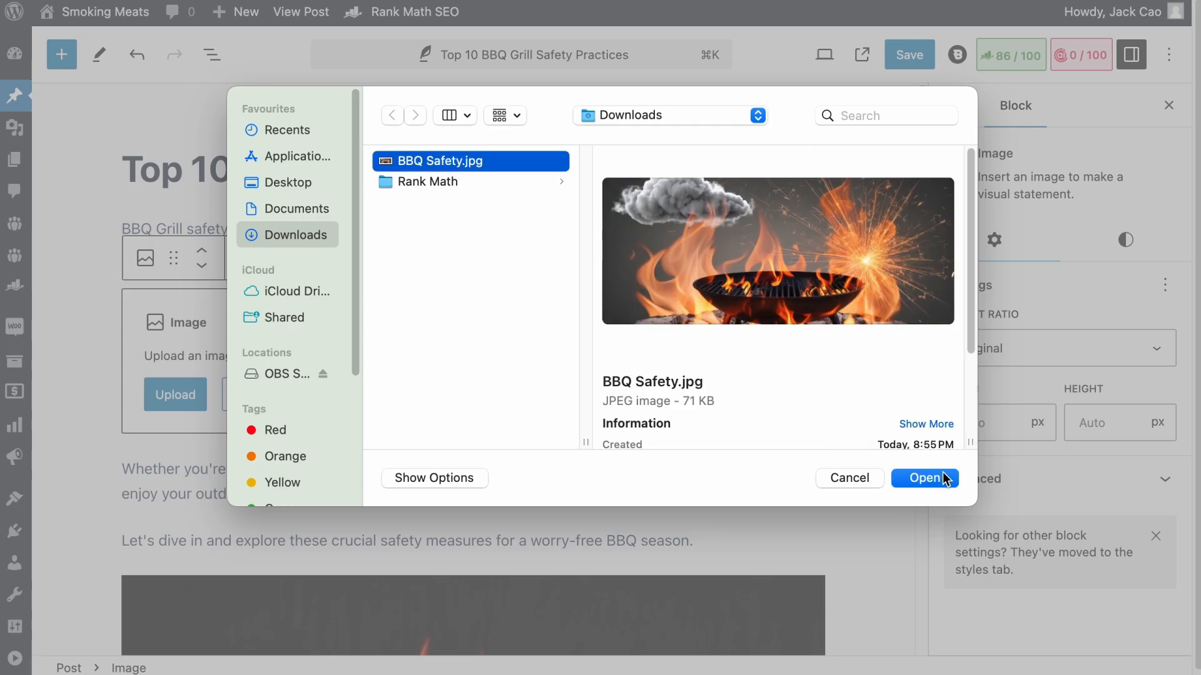
{"action": "left_click", "coordinate": [924, 478]}
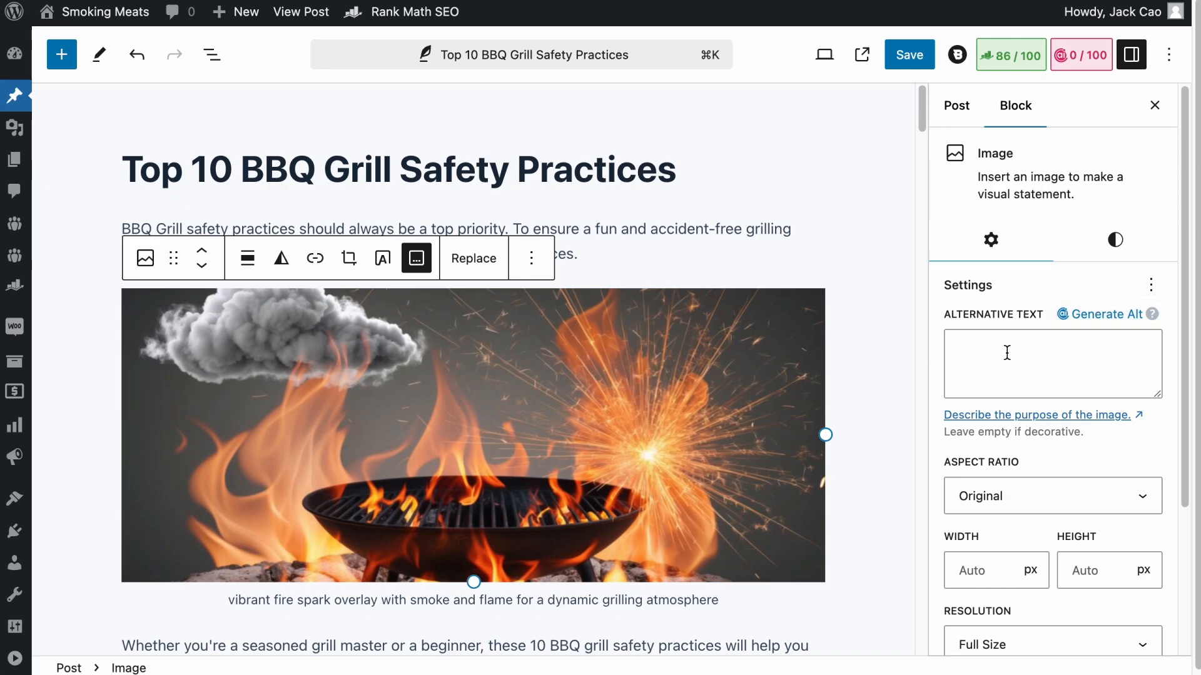
- Save the post without alternative text for the image and open the published post in a new browser tab
{"action": "left_click", "coordinate": [908, 61]}
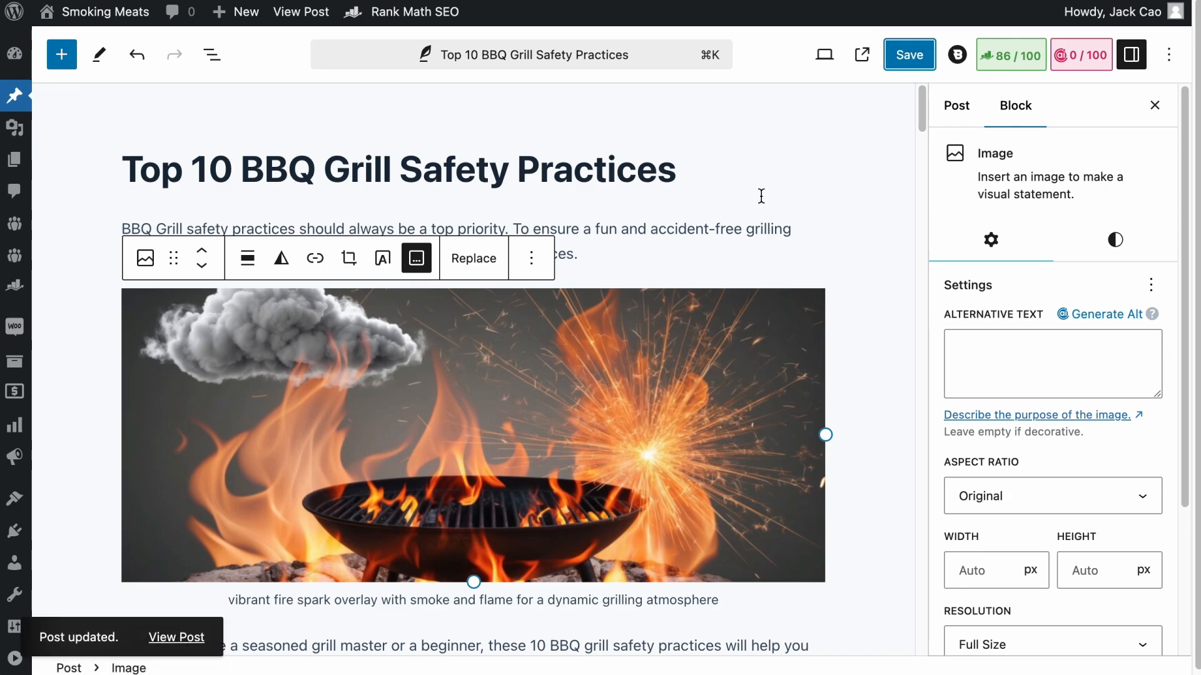
{"action": "right_click", "coordinate": [192, 646]}
{"action": "left_click", "coordinate": [314, 464]}
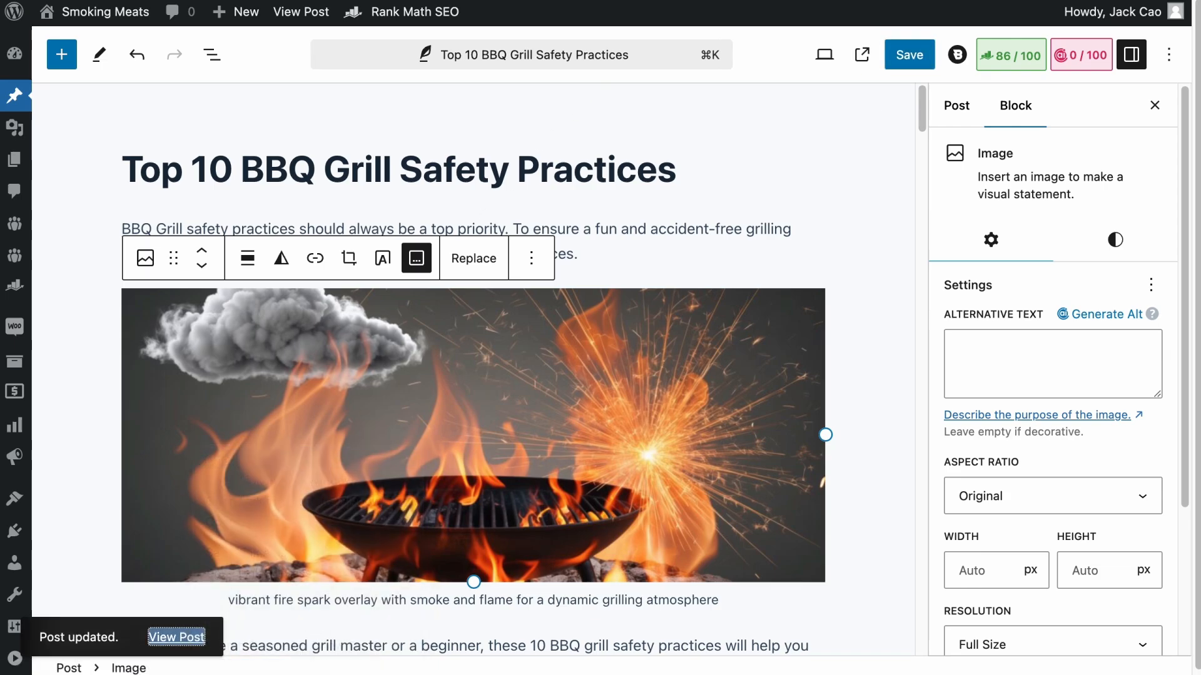
{"action": "left_click", "coordinate": [627, 1]}
- Search the published page's source code for "BBQ safet" and highlight the uploaded image's alt attribute
{"action": "right_click", "coordinate": [551, 351]}
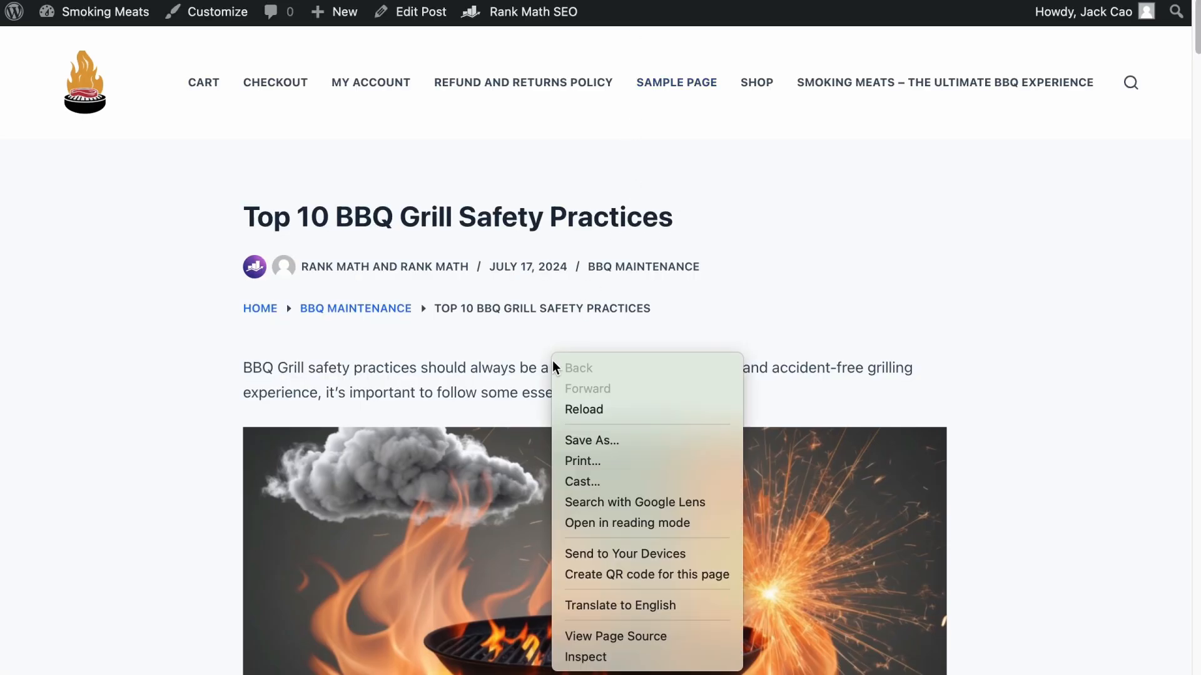
{"action": "left_click", "coordinate": [637, 642]}
{"action": "key", "text": "super+f"}
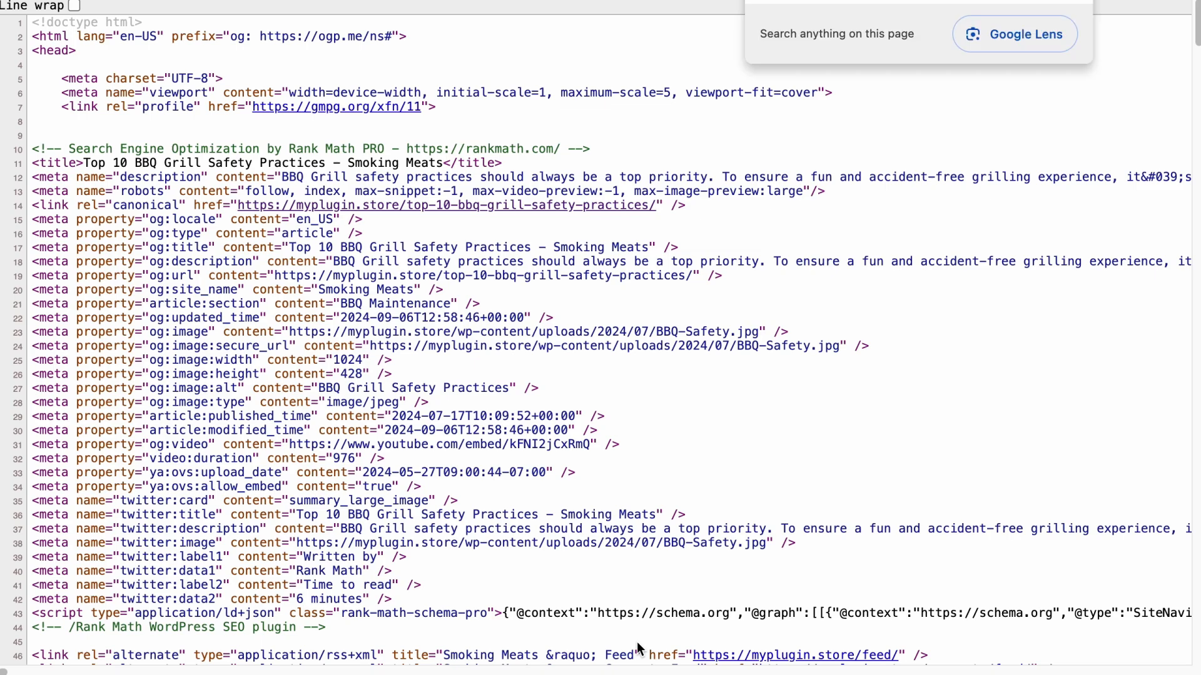
{"action": "type", "text": "BBQ safet"}
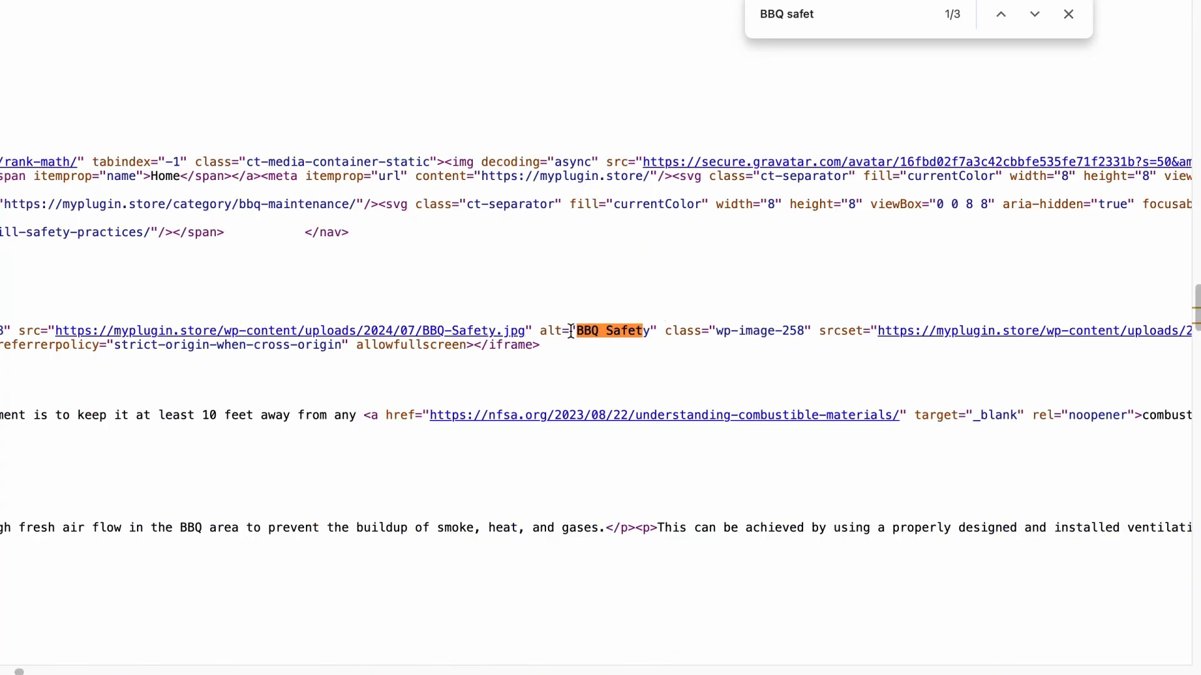
{"action": "left_click_drag", "start_coordinate": [542, 331], "coordinate": [650, 336]}
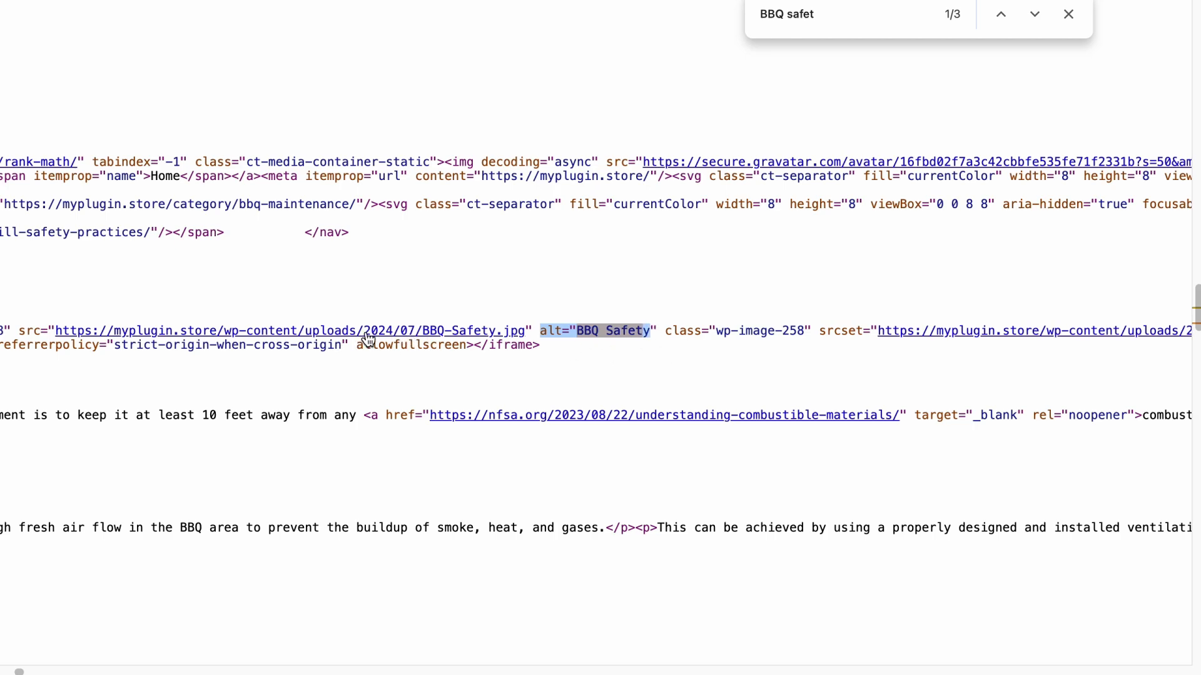
- Return to the Rank Math image settings and review the title, caption, description, casing, avatar and replacement options
{"action": "key", "text": "super+Tab"}
{"action": "key", "text": "ctrl+Tab"}
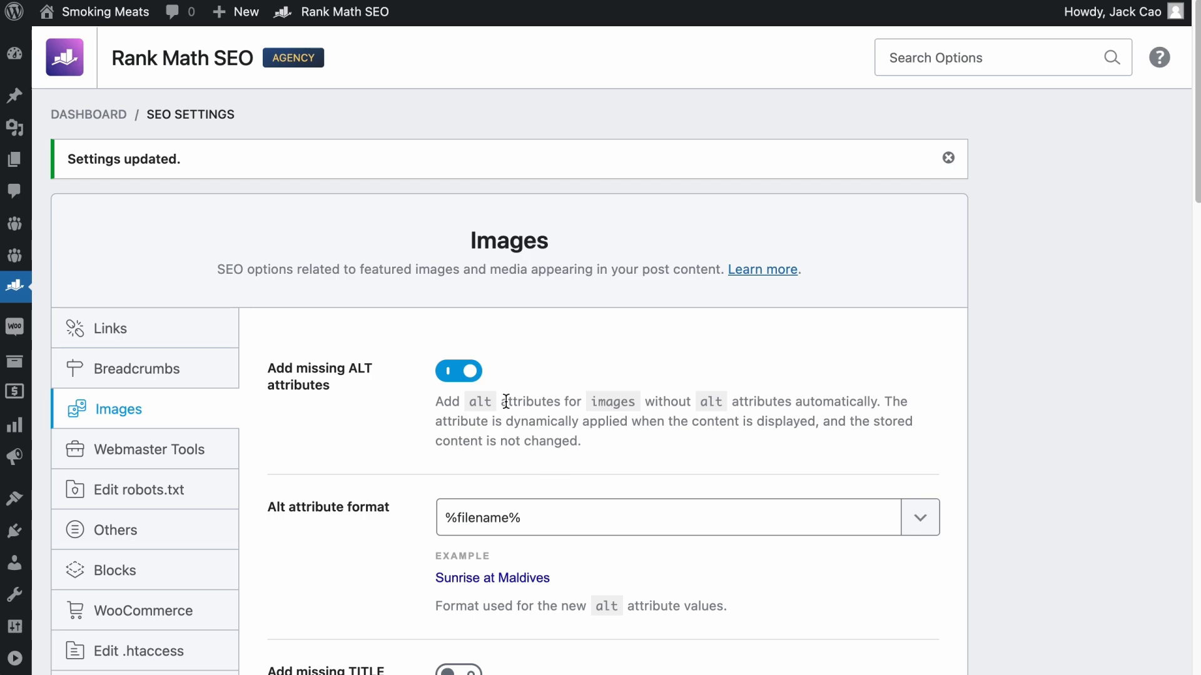
{"action": "scroll", "coordinate": [581, 546], "scroll_direction": "down", "scroll_amount": 5}
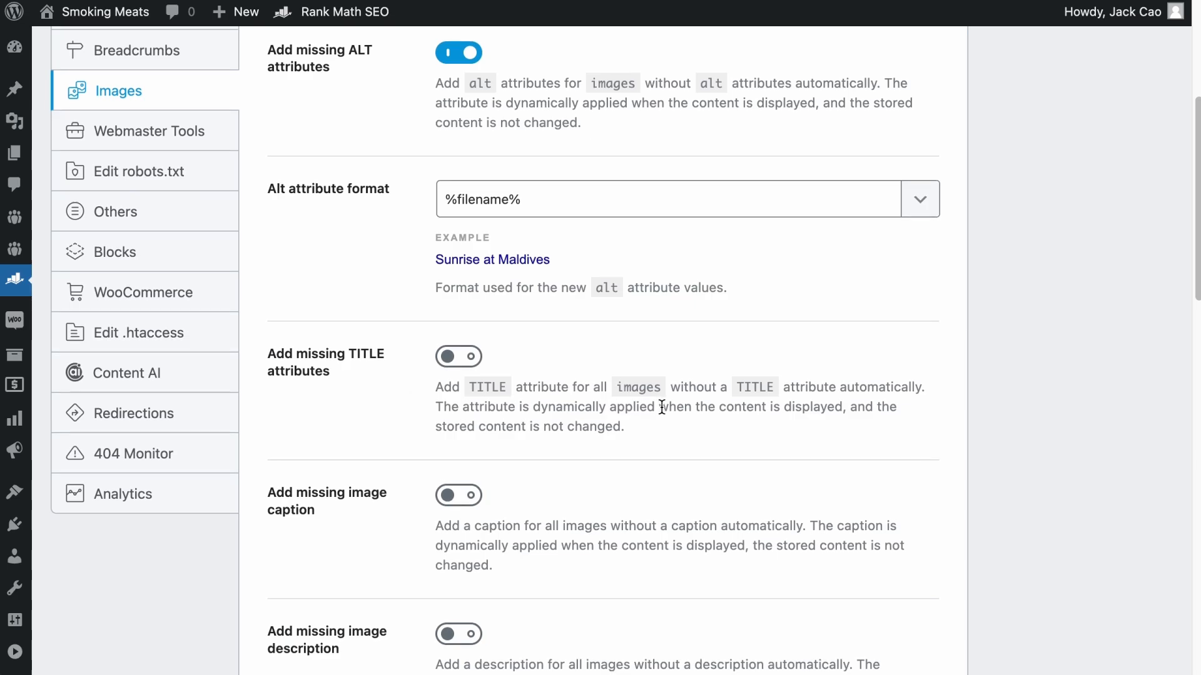
{"action": "scroll", "coordinate": [662, 409], "scroll_direction": "down", "scroll_amount": 4}
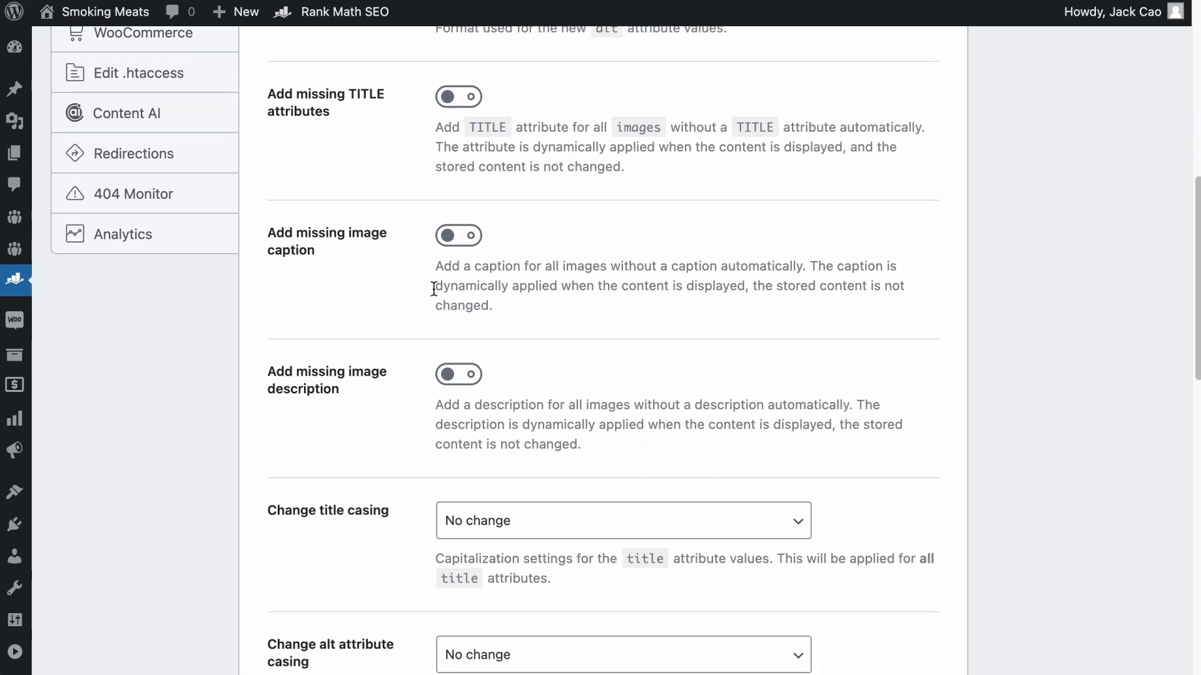
{"action": "scroll", "coordinate": [504, 486], "scroll_direction": "down", "scroll_amount": 4}
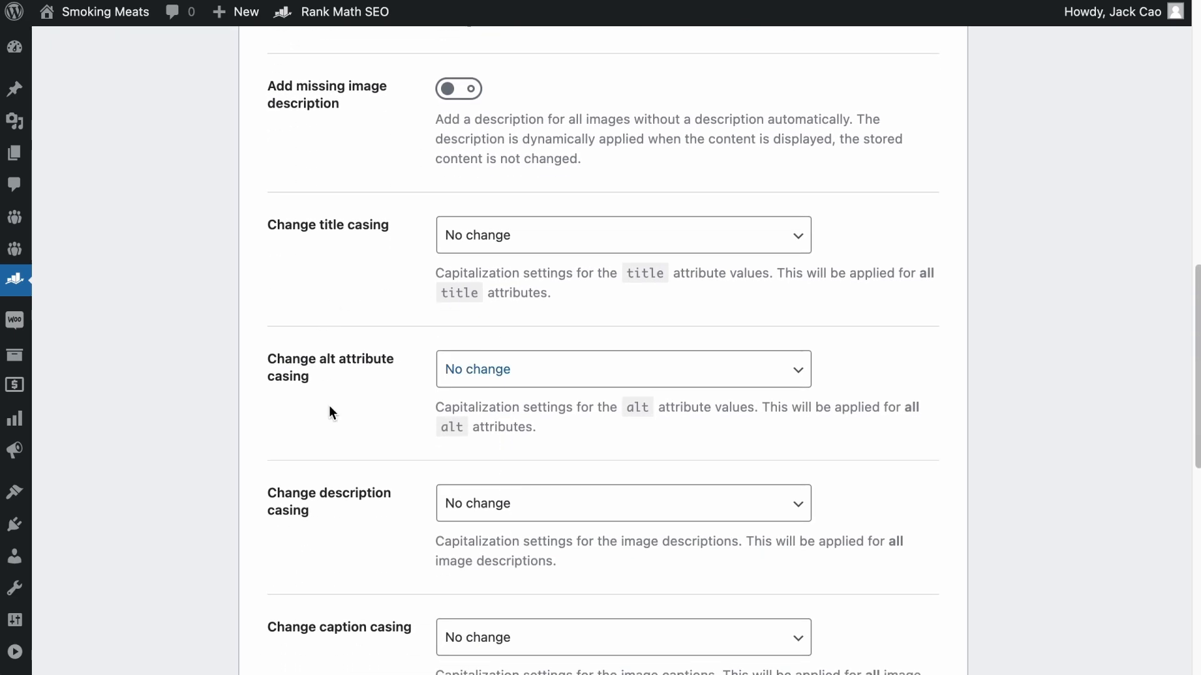
{"action": "scroll", "coordinate": [431, 374], "scroll_direction": "down", "scroll_amount": 6}
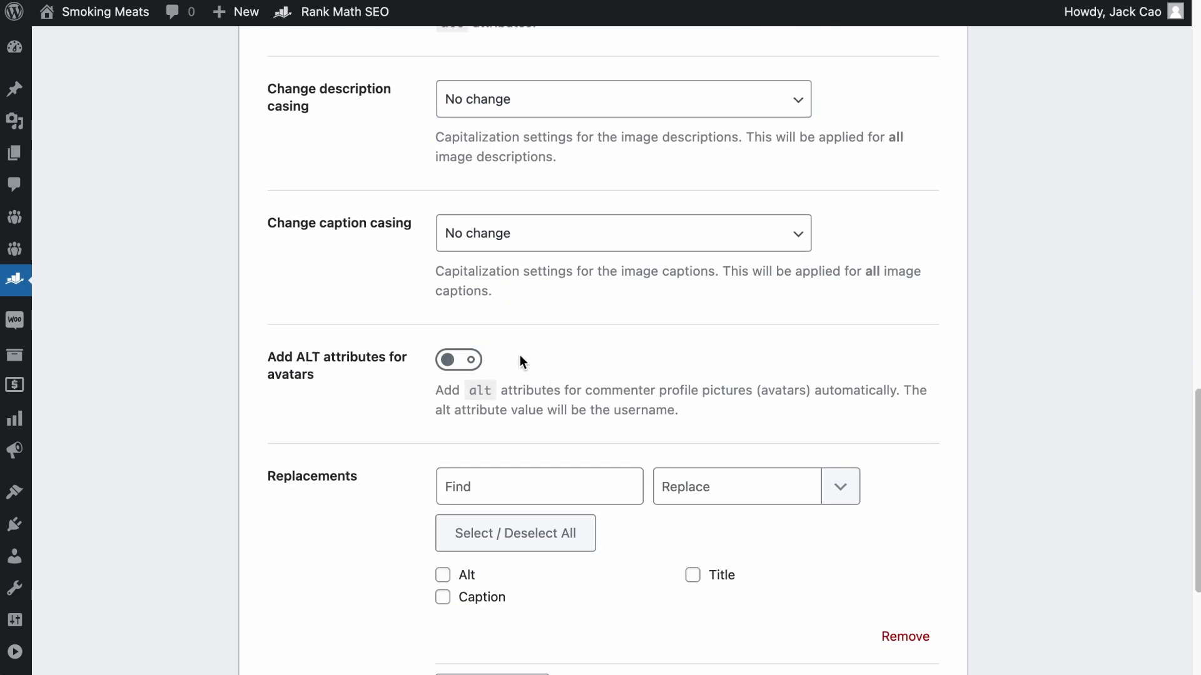
{"action": "scroll", "coordinate": [521, 359], "scroll_direction": "down", "scroll_amount": 4}
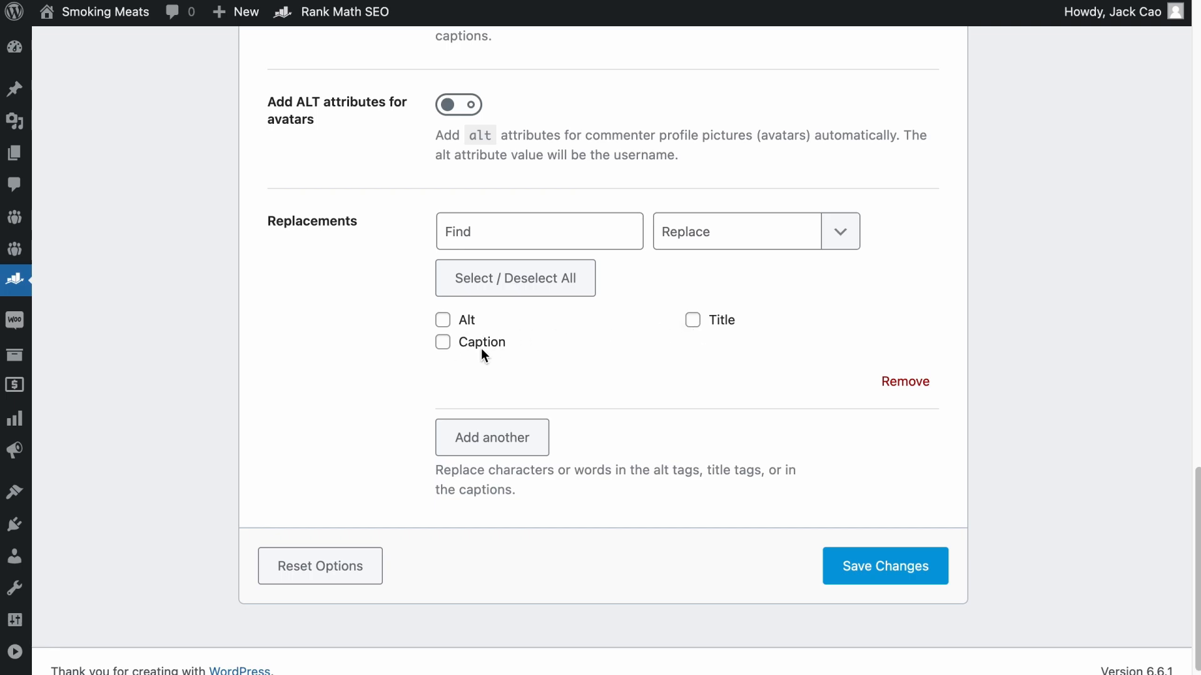
- Set up a replacement of "Facebook" with "Meta Platforms Inc" for image alt, title and caption text
{"action": "left_click", "coordinate": [443, 322]}
{"action": "left_click", "coordinate": [581, 227]}
{"action": "type", "text": "Facebook"}
{"action": "left_click", "coordinate": [694, 320]}
{"action": "left_click", "coordinate": [677, 231]}
{"action": "type", "text": "Meta Platforms Inc"}
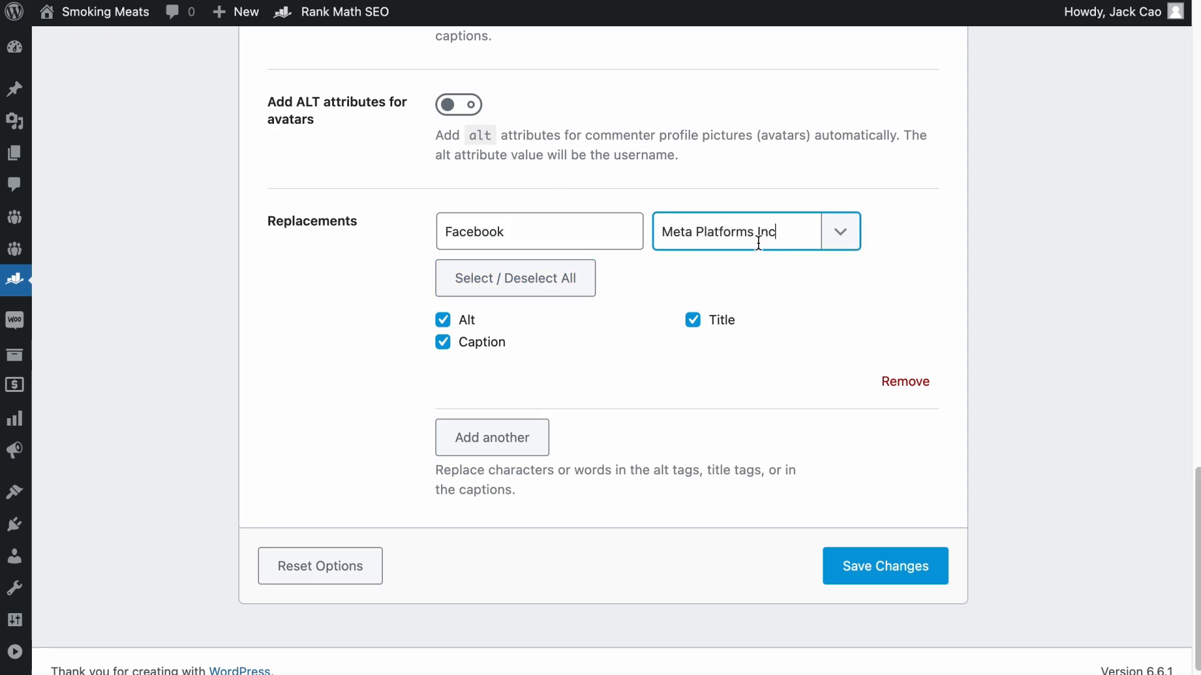
{"action": "scroll", "coordinate": [611, 207], "scroll_direction": "up", "scroll_amount": 10}
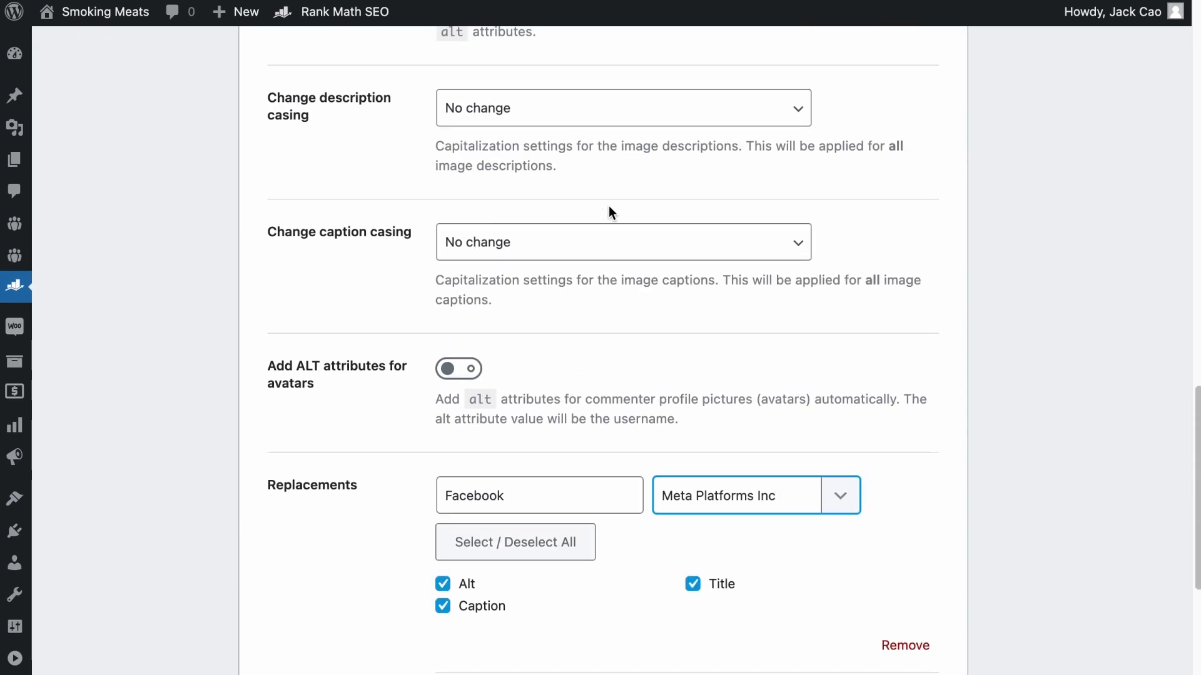
{"action": "scroll", "coordinate": [611, 214], "scroll_direction": "up", "scroll_amount": 9}
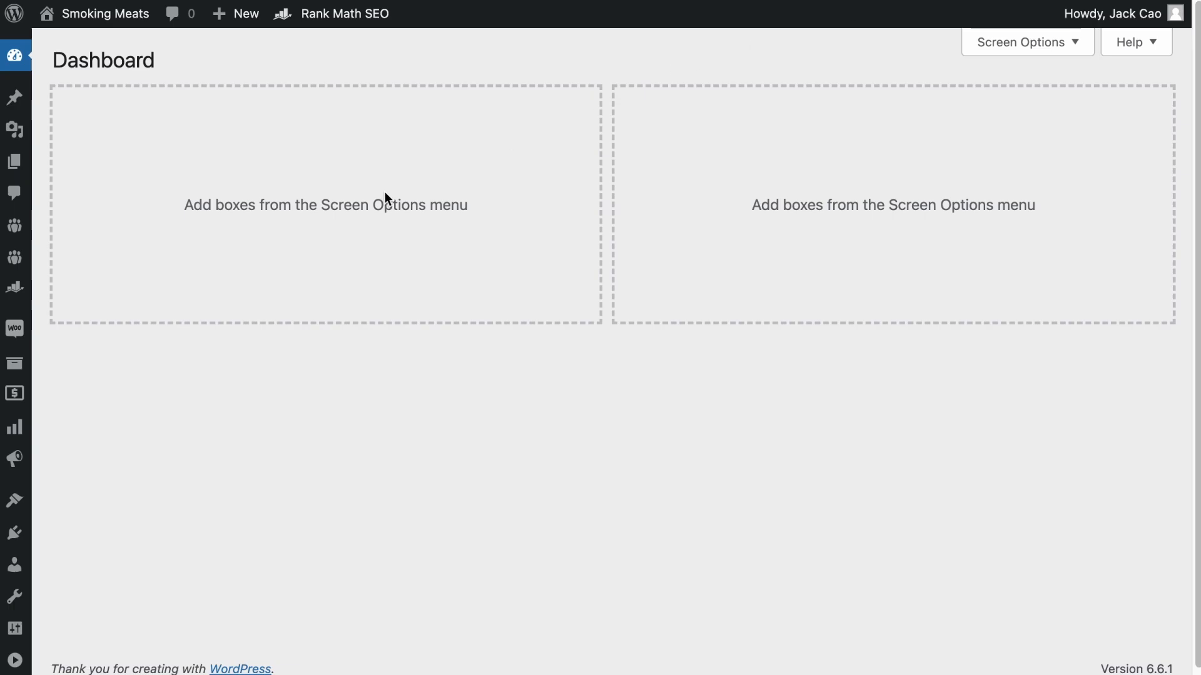
- Check that the Content AI module is enabled in Rank Math, and open the Blog Post Wizard from the Content AI tools
{"action": "mouse_move", "coordinate": [11, 302]}
{"action": "left_click", "coordinate": [104, 252]}
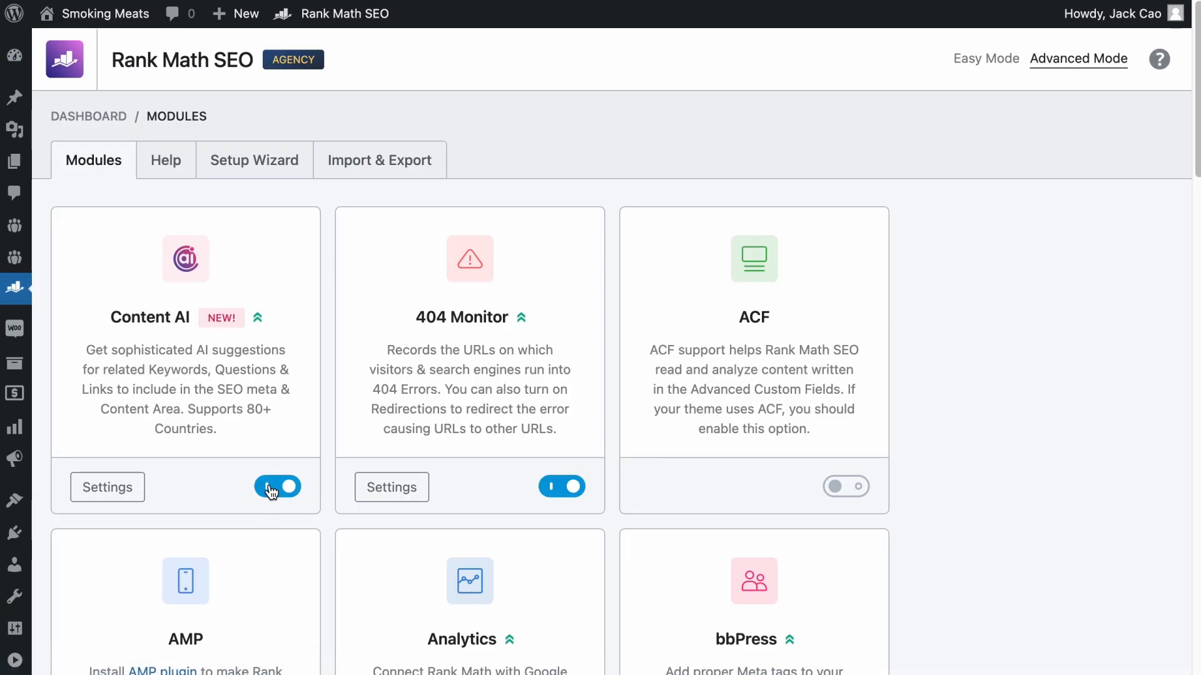
{"action": "mouse_move", "coordinate": [15, 287]}
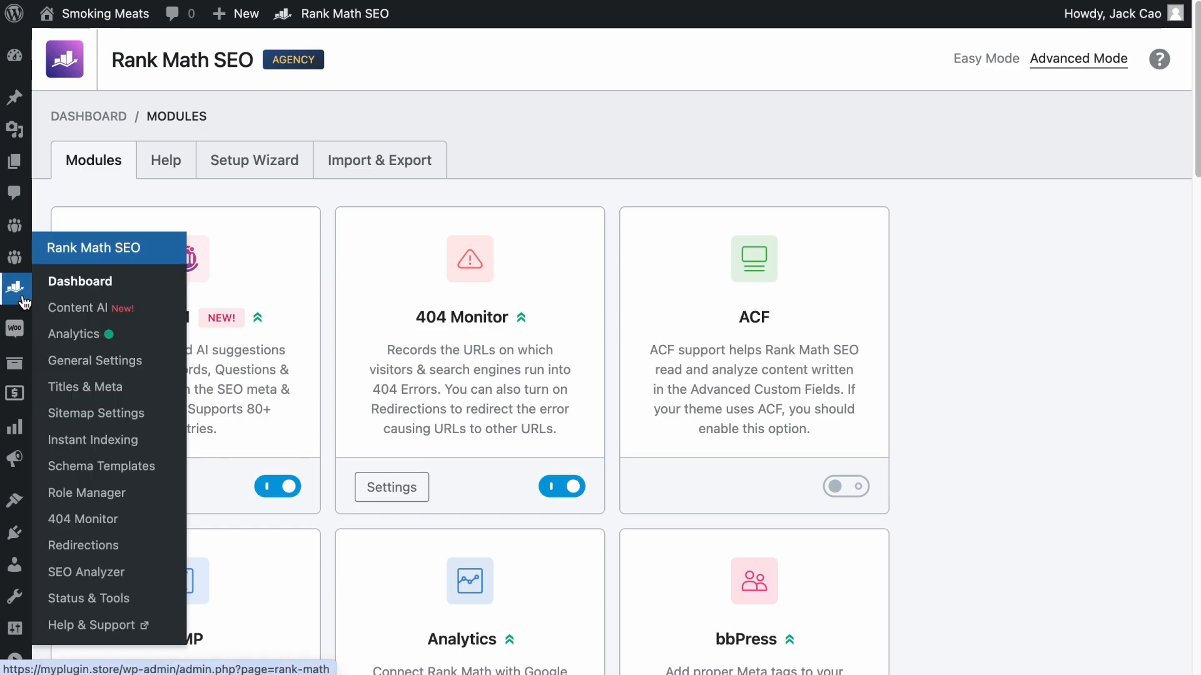
{"action": "left_click", "coordinate": [81, 310]}
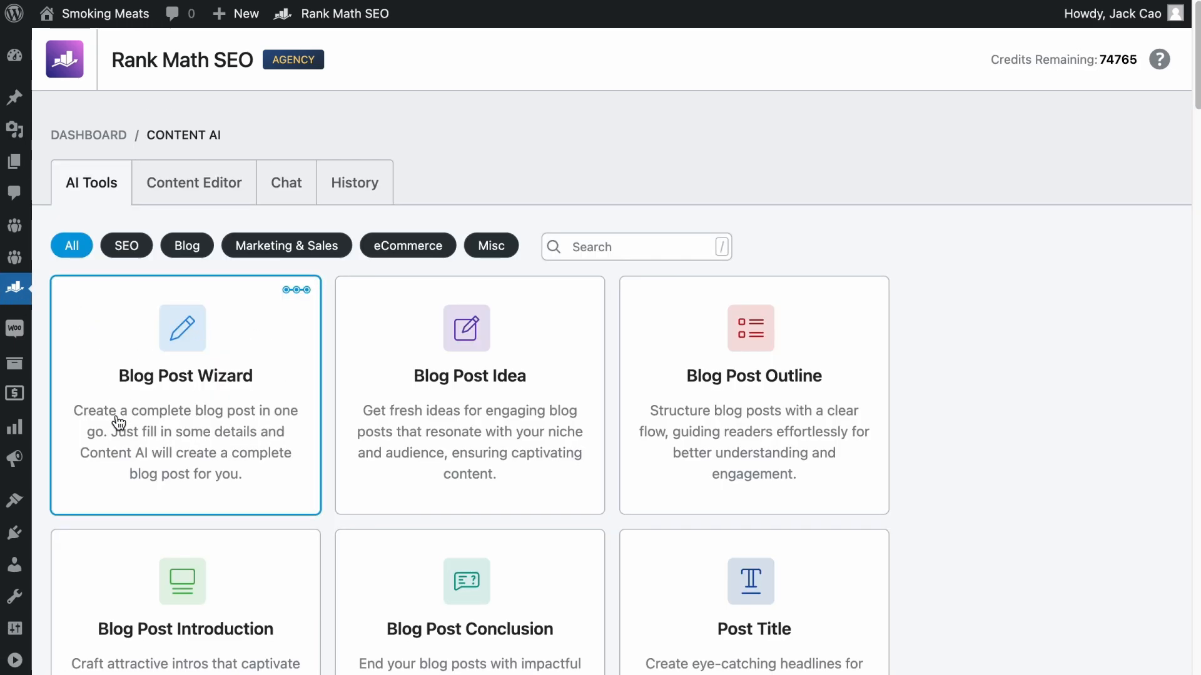
{"action": "left_click", "coordinate": [196, 366]}
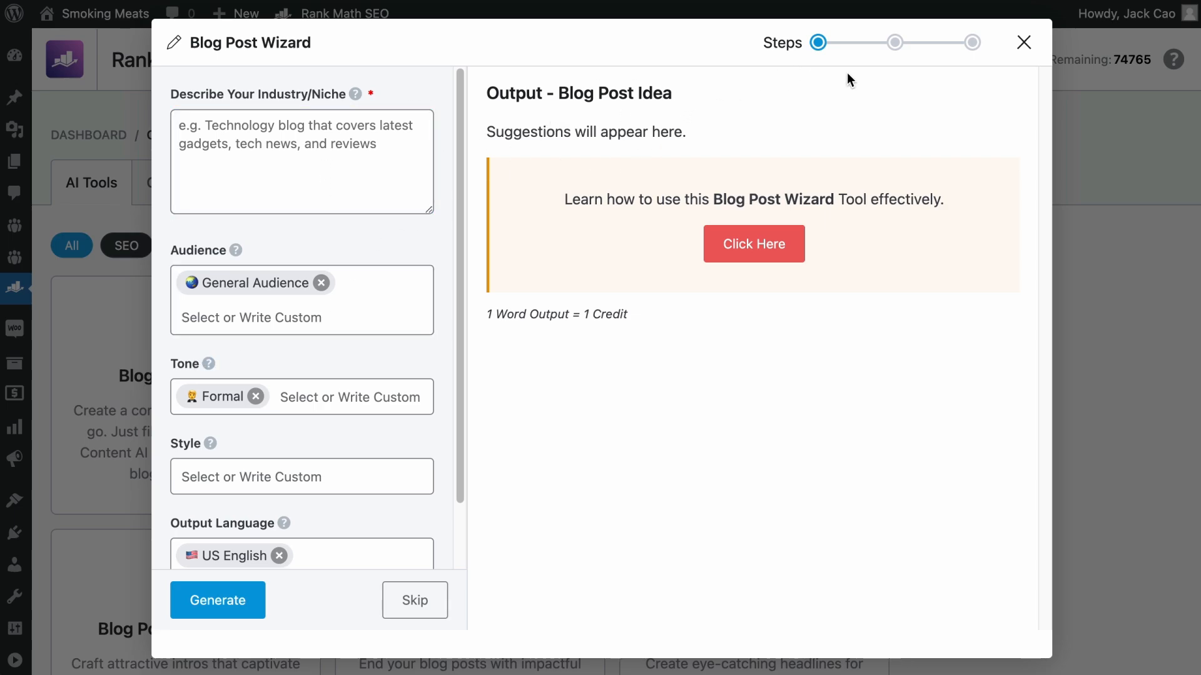
- Generate a blog post idea for the niche "BBQ blog that covers everything you need to know about becoming a BBQ expert."
{"action": "left_click", "coordinate": [323, 145]}
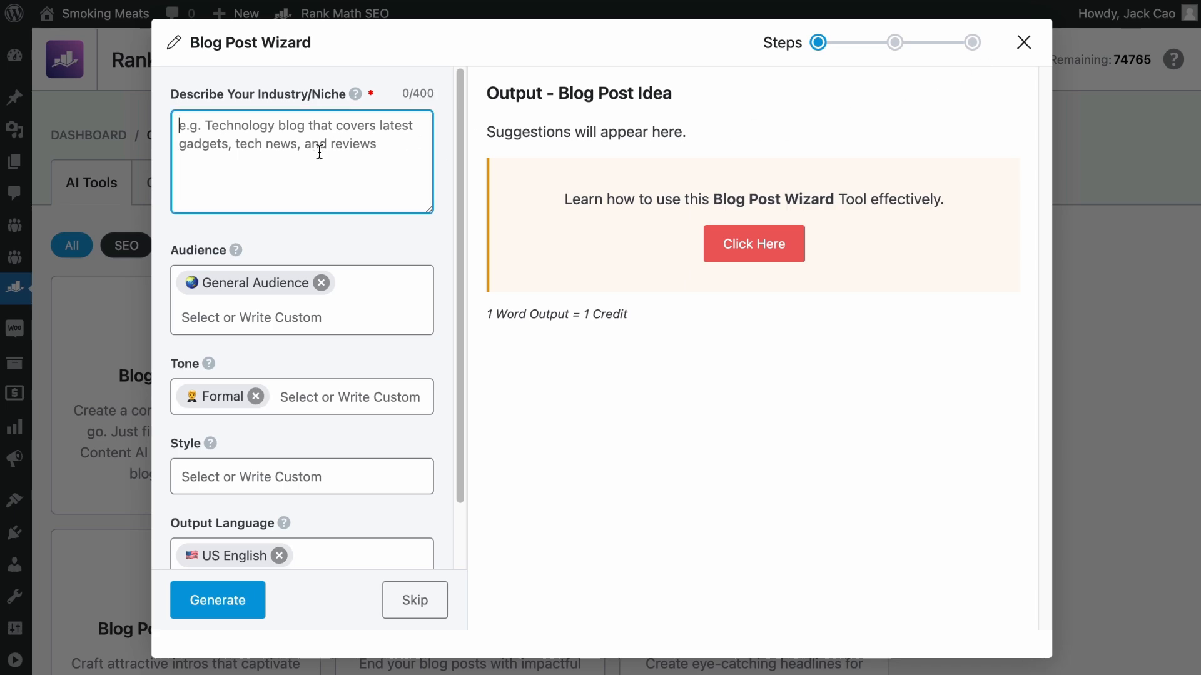
{"action": "type", "text": "BBQ blog"}
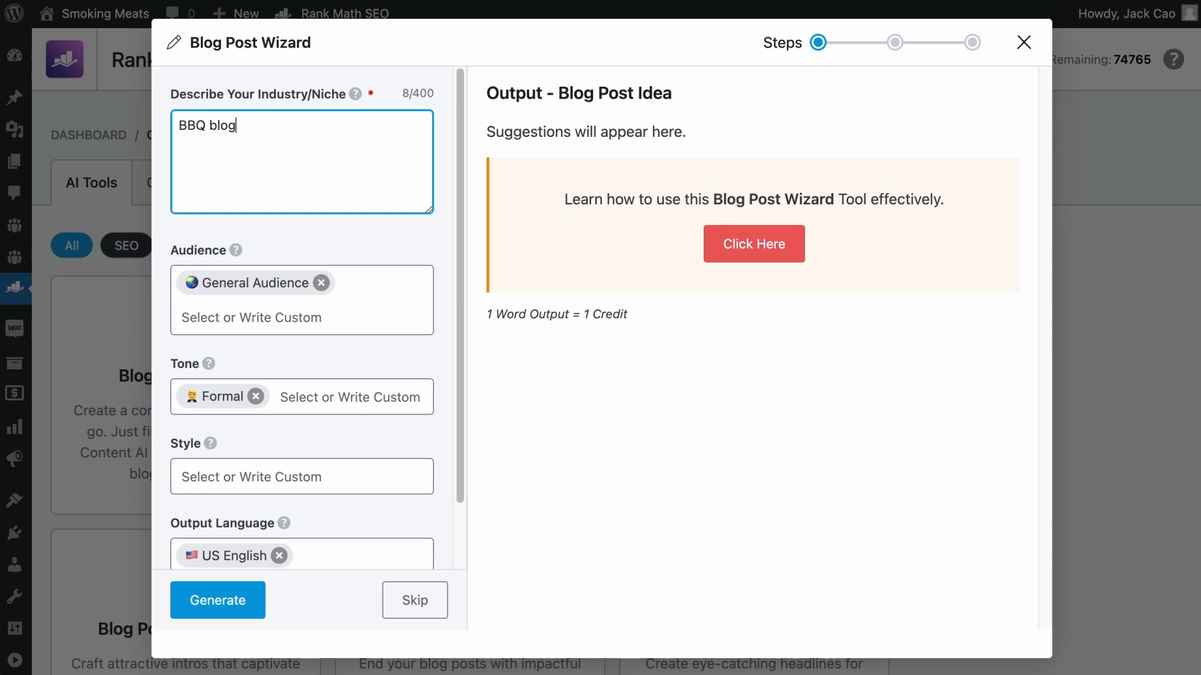
{"action": "type", "text": " that covers everything you need to"}
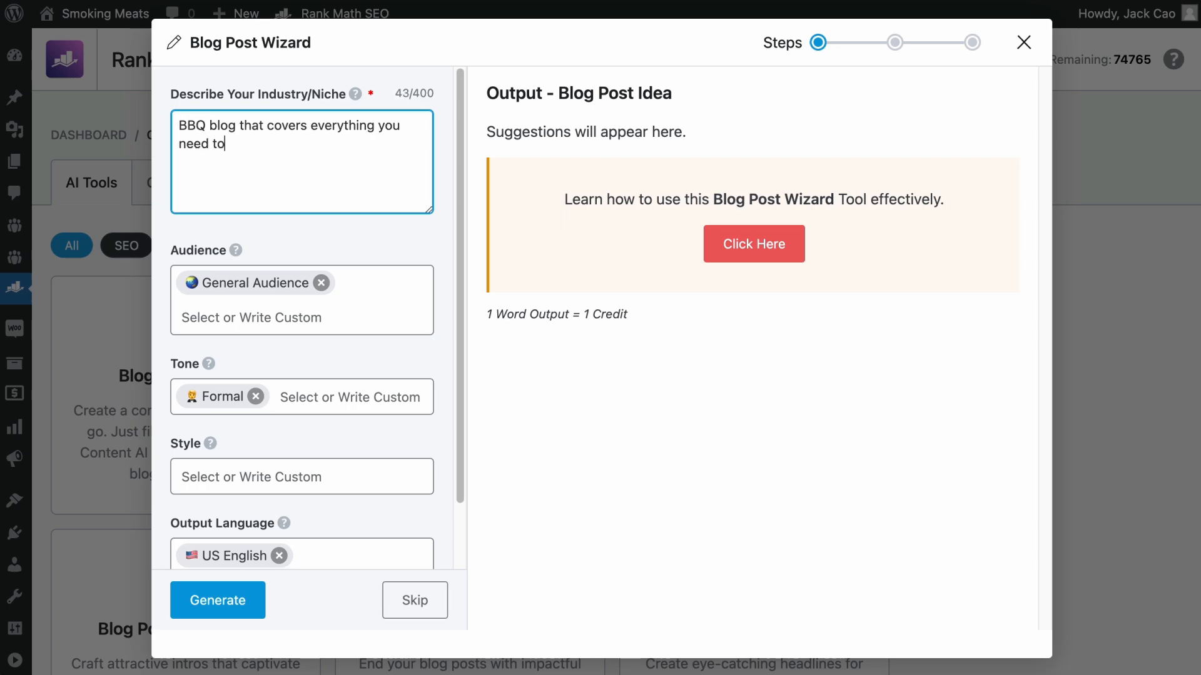
{"action": "type", "text": " know about becoming a BBQ expert."}
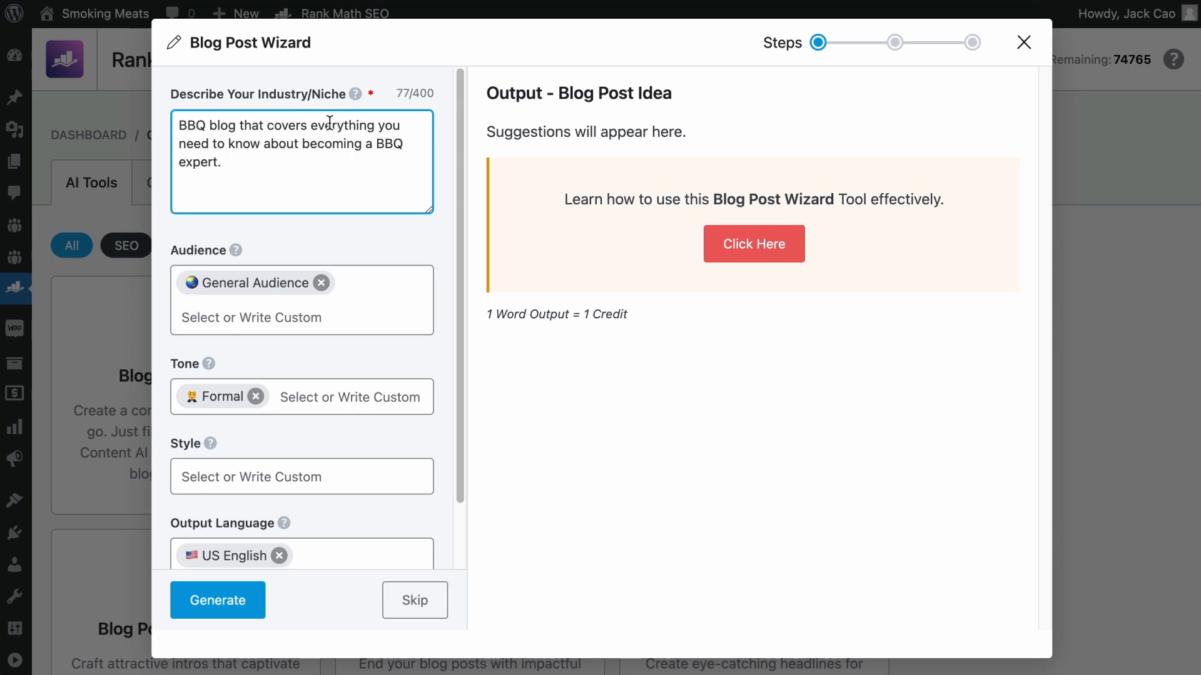
{"action": "scroll", "coordinate": [330, 122], "scroll_direction": "down", "scroll_amount": 2}
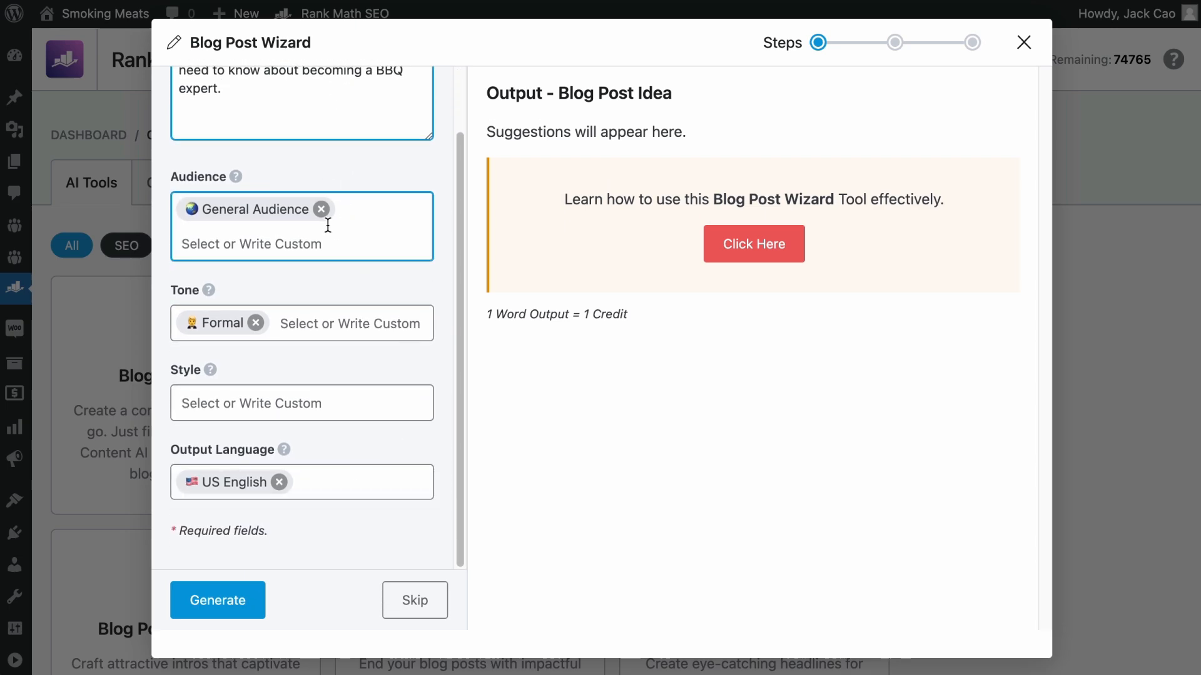
{"action": "left_click", "coordinate": [211, 600]}
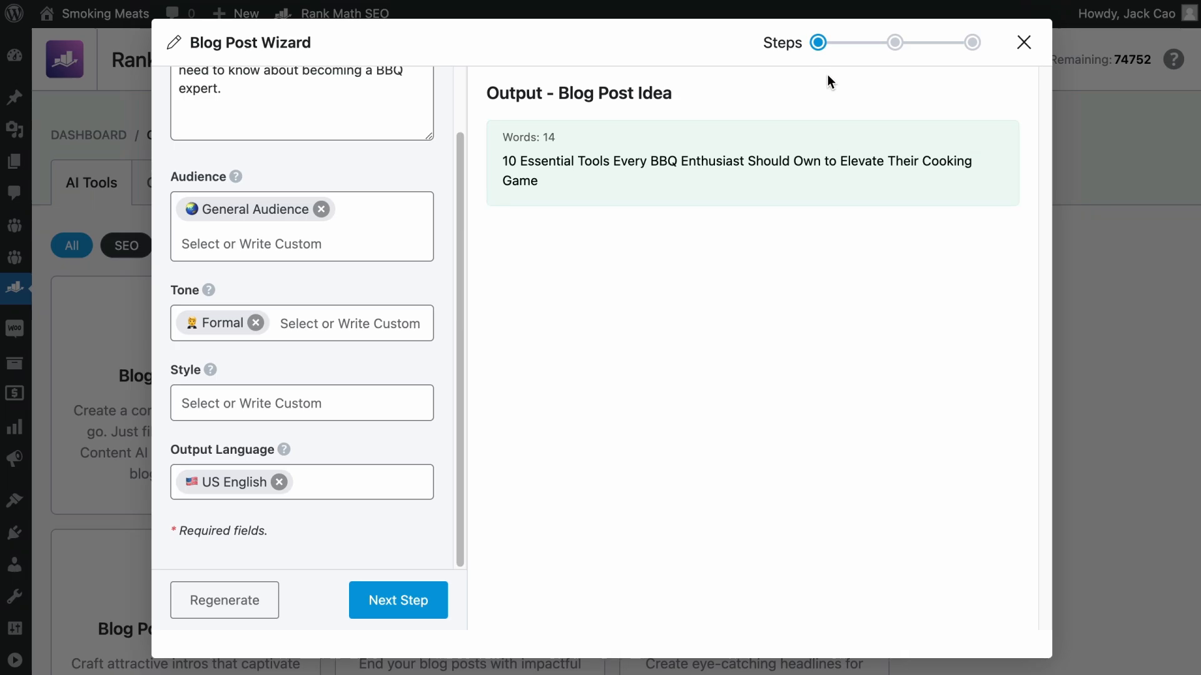
- Close and reopen the Blog Post Wizard, and skip the idea stage to reach the Blog Post Outline stage
{"action": "left_click", "coordinate": [1023, 43]}
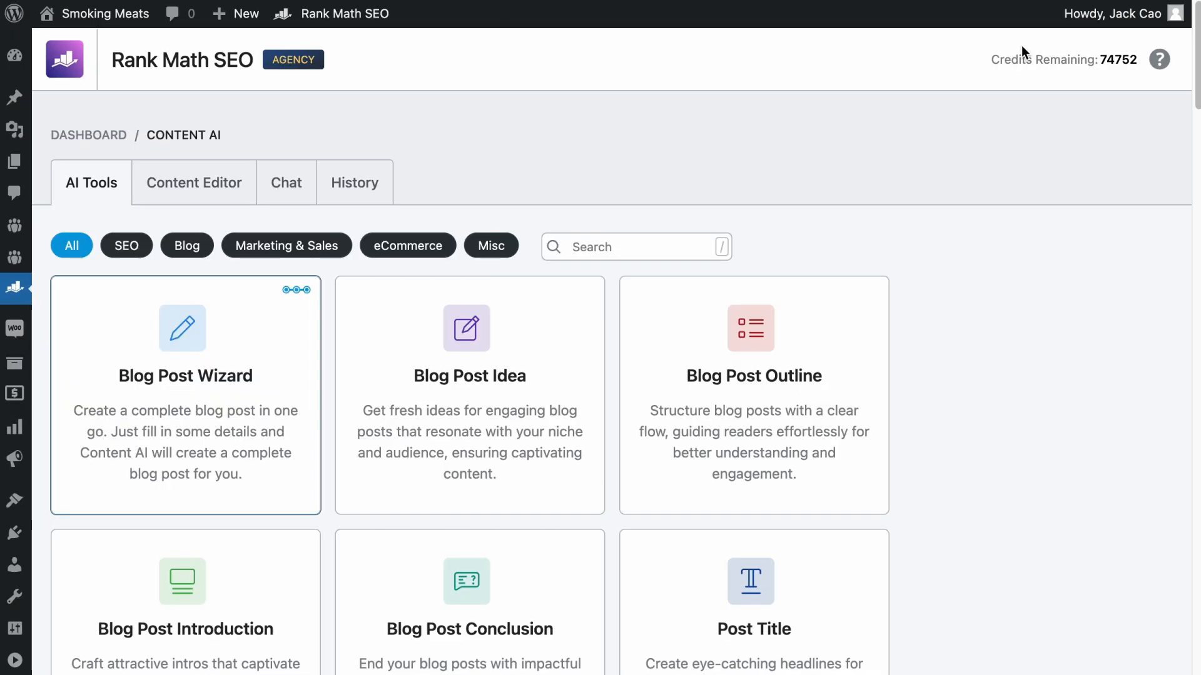
{"action": "left_click", "coordinate": [187, 347]}
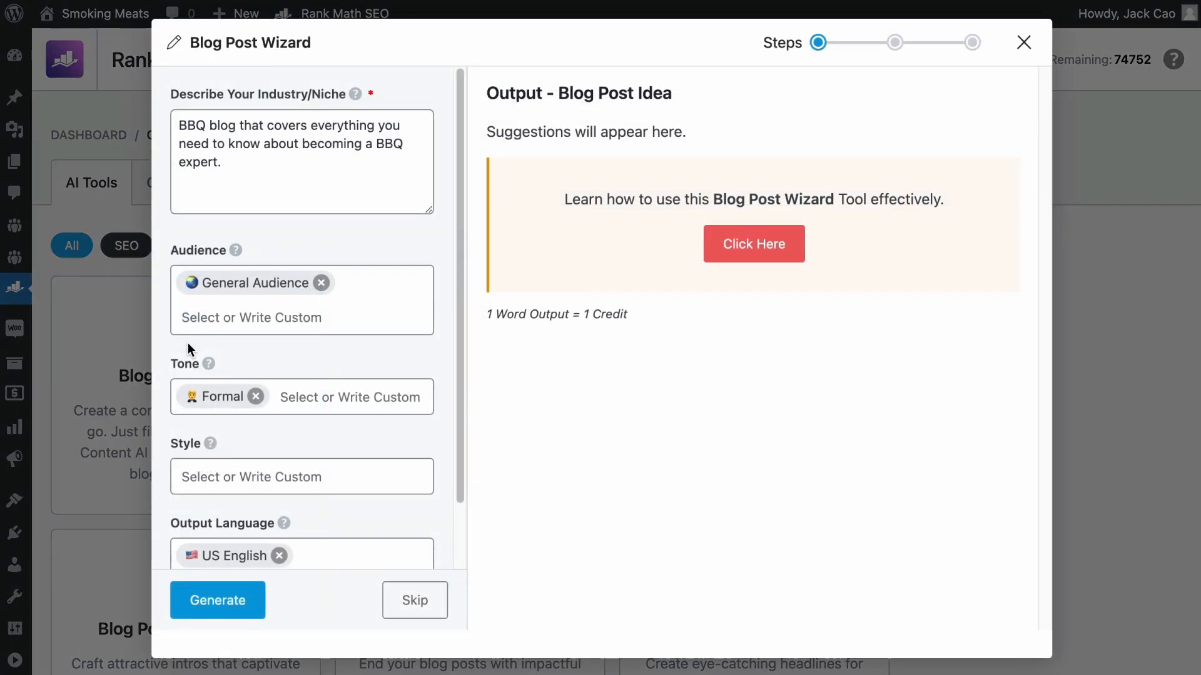
{"action": "left_click", "coordinate": [419, 609]}
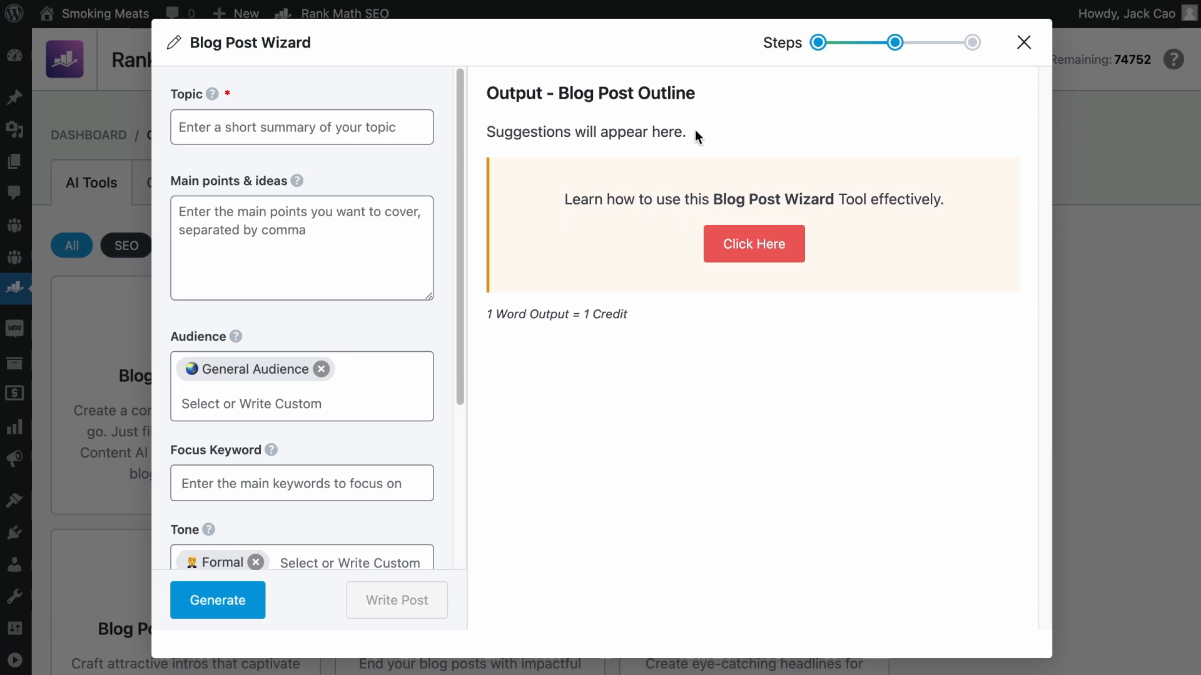
- Enter "Best BBQ Side Dishes" as the topic of the blog post outline
{"action": "left_click", "coordinate": [346, 133]}
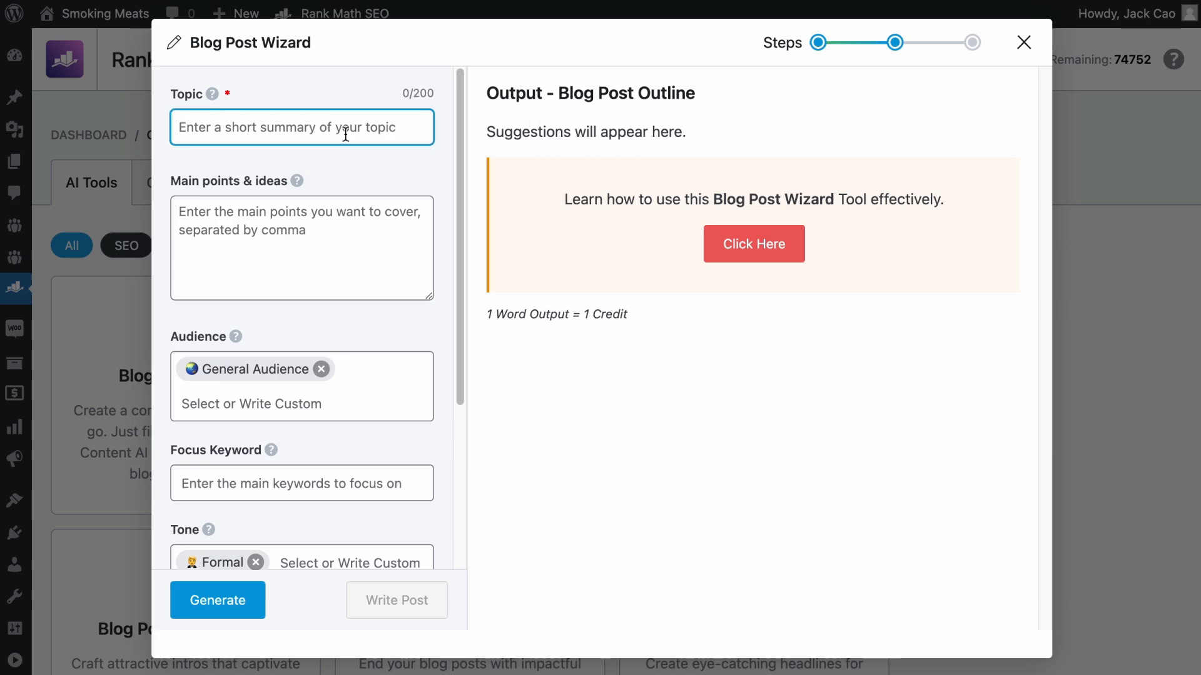
{"action": "type", "text": "Best BBQ Side Dishes"}
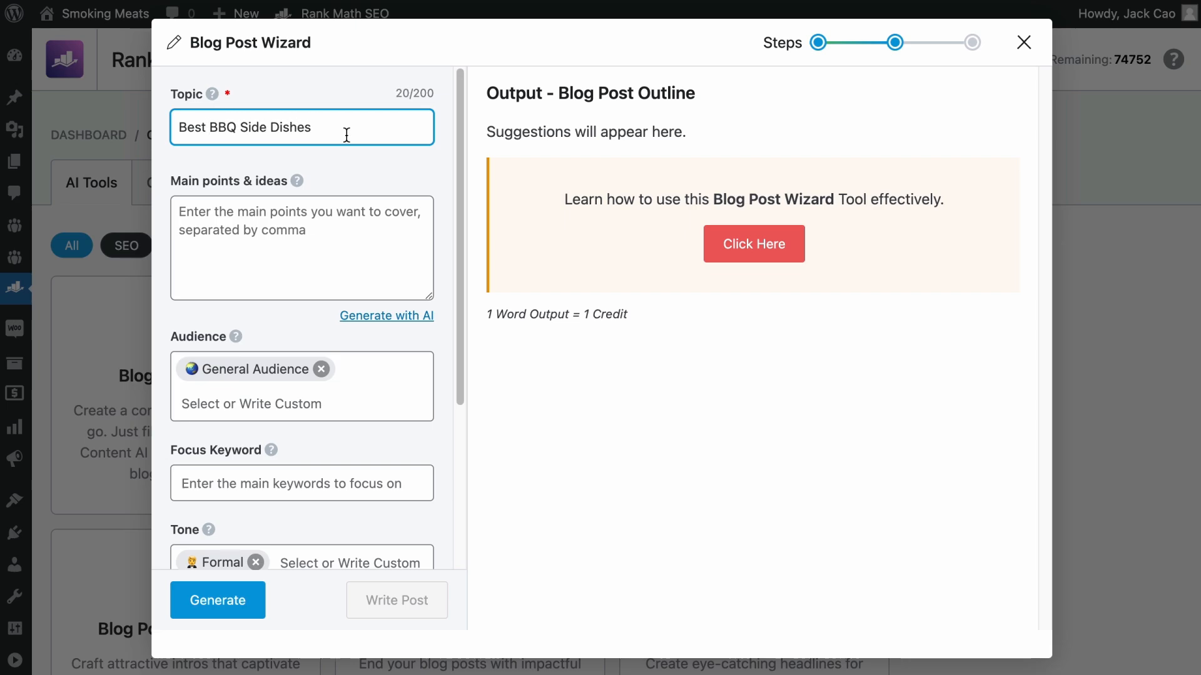
- Generate the main points and ideas with AI from the topic, and clear the generated text
{"action": "left_click", "coordinate": [220, 230]}
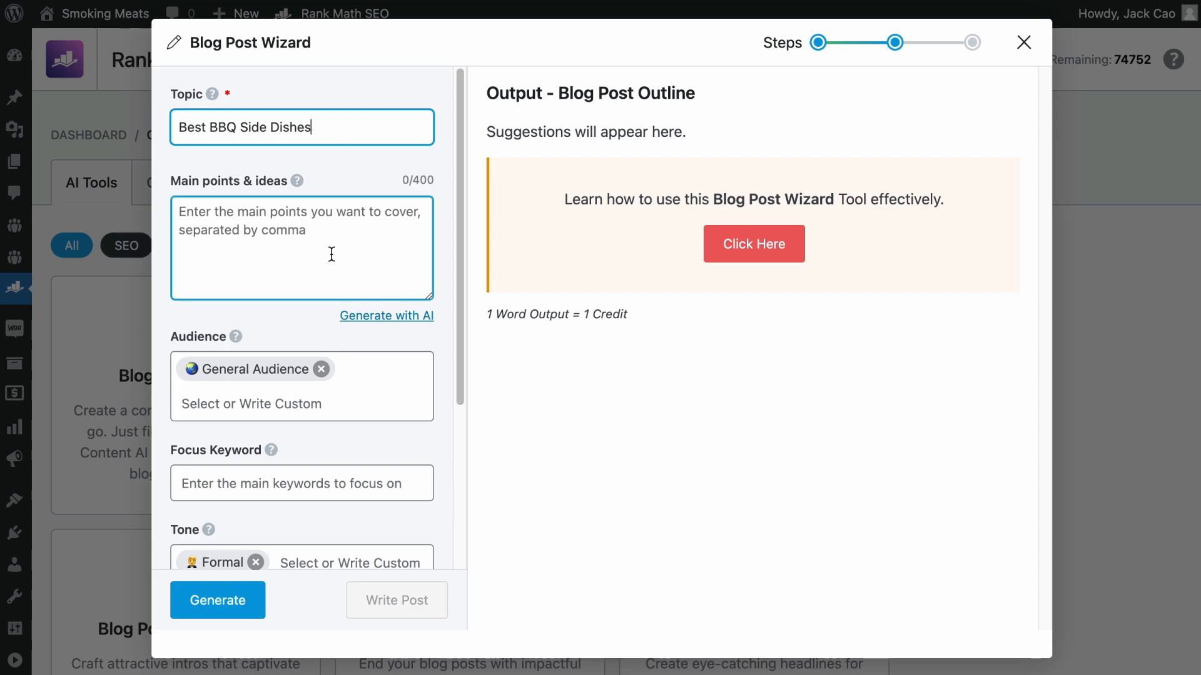
{"action": "left_click", "coordinate": [395, 317]}
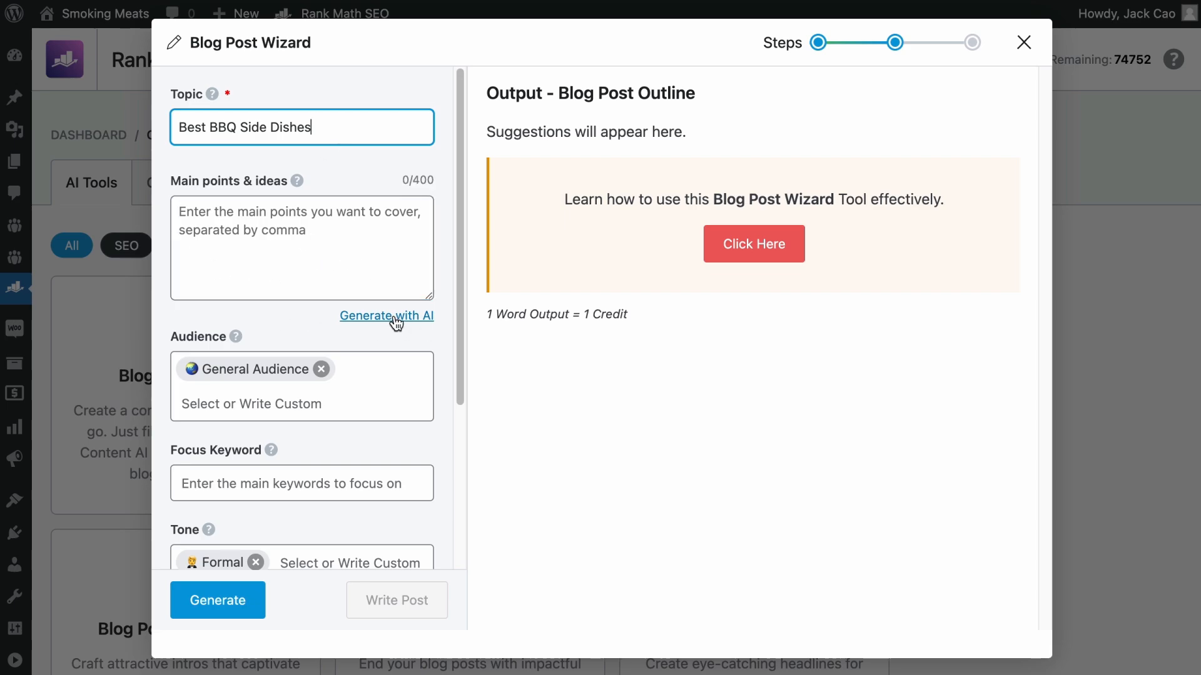
{"action": "left_click", "coordinate": [388, 321]}
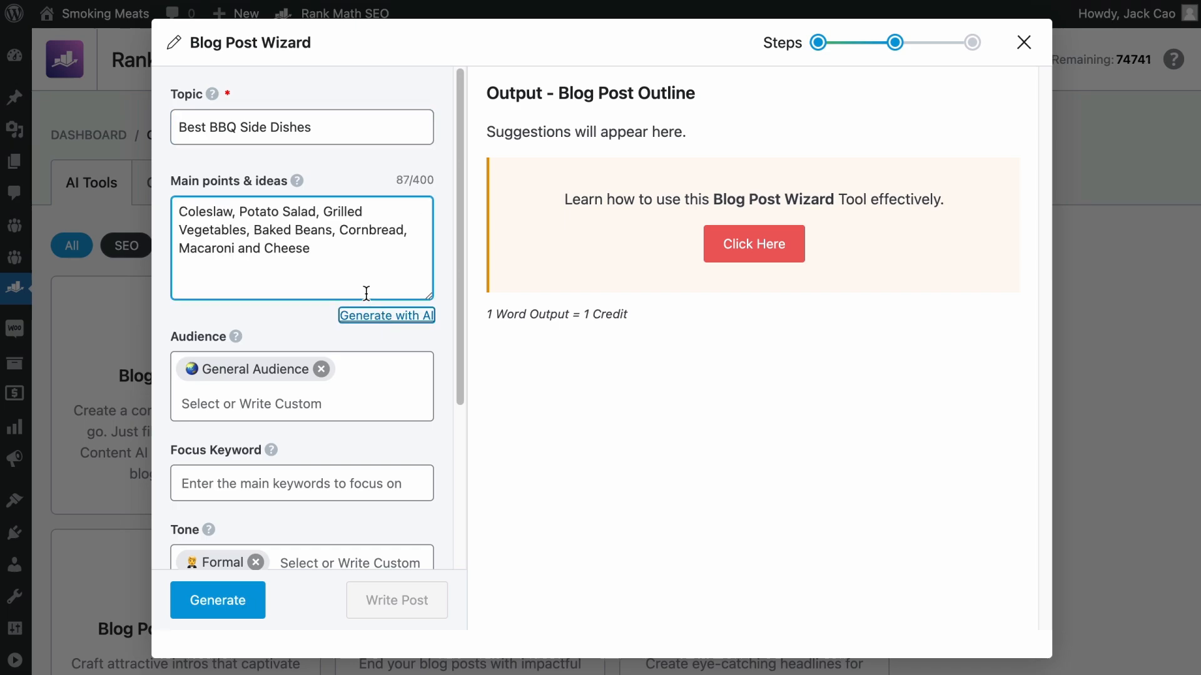
{"action": "left_click_drag", "start_coordinate": [306, 267], "coordinate": [122, 197]}
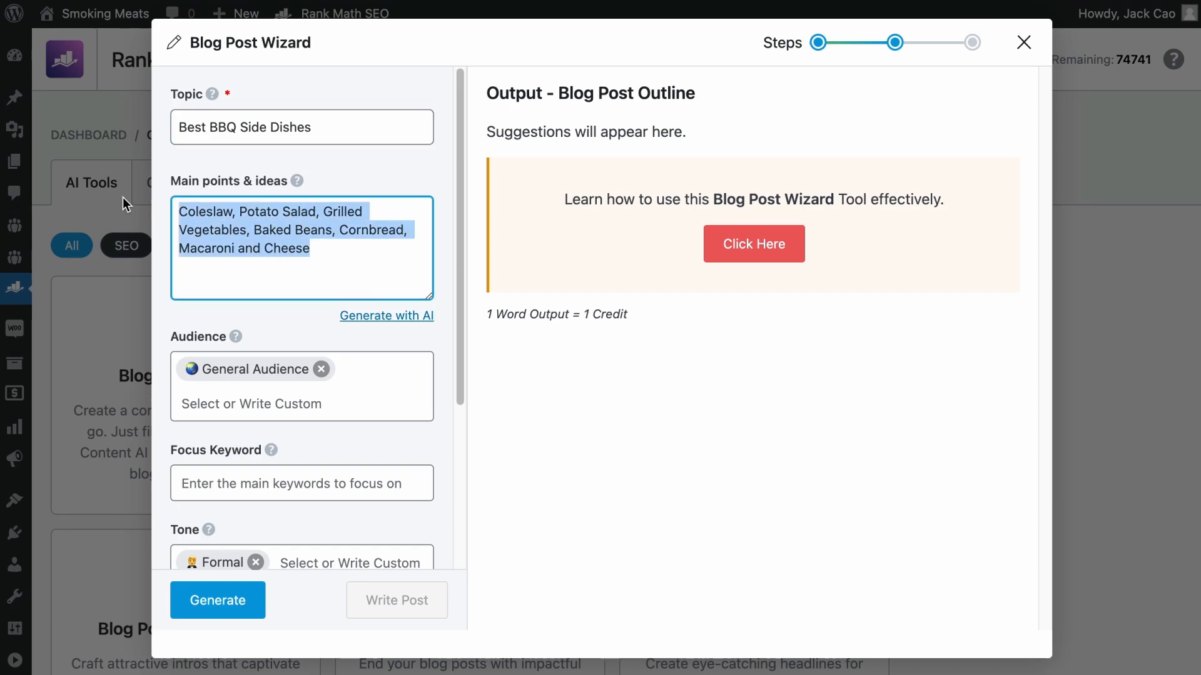
{"action": "key", "text": "BackSpace"}
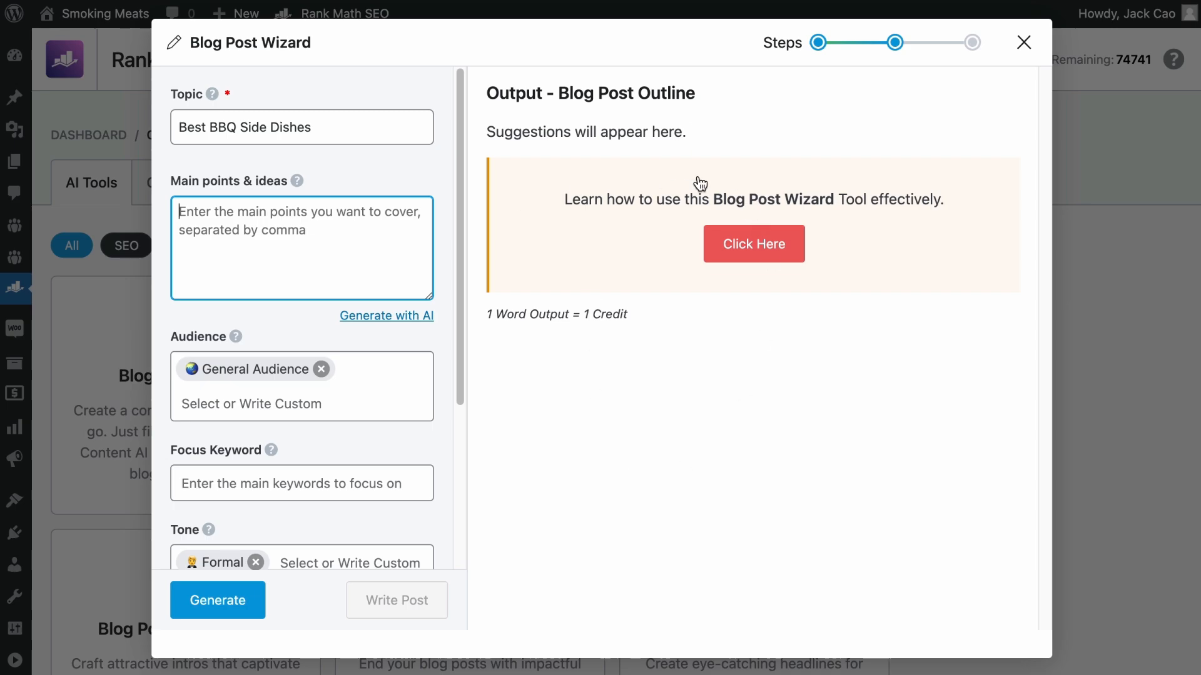
- Replace the General Audience entry with Outdoor Enthusiasts and a custom "Grillers" audience
{"action": "scroll", "coordinate": [417, 324], "scroll_direction": "down", "scroll_amount": 3}
{"action": "left_click", "coordinate": [321, 265]}
{"action": "left_click", "coordinate": [290, 270]}
{"action": "type", "text": "out"}
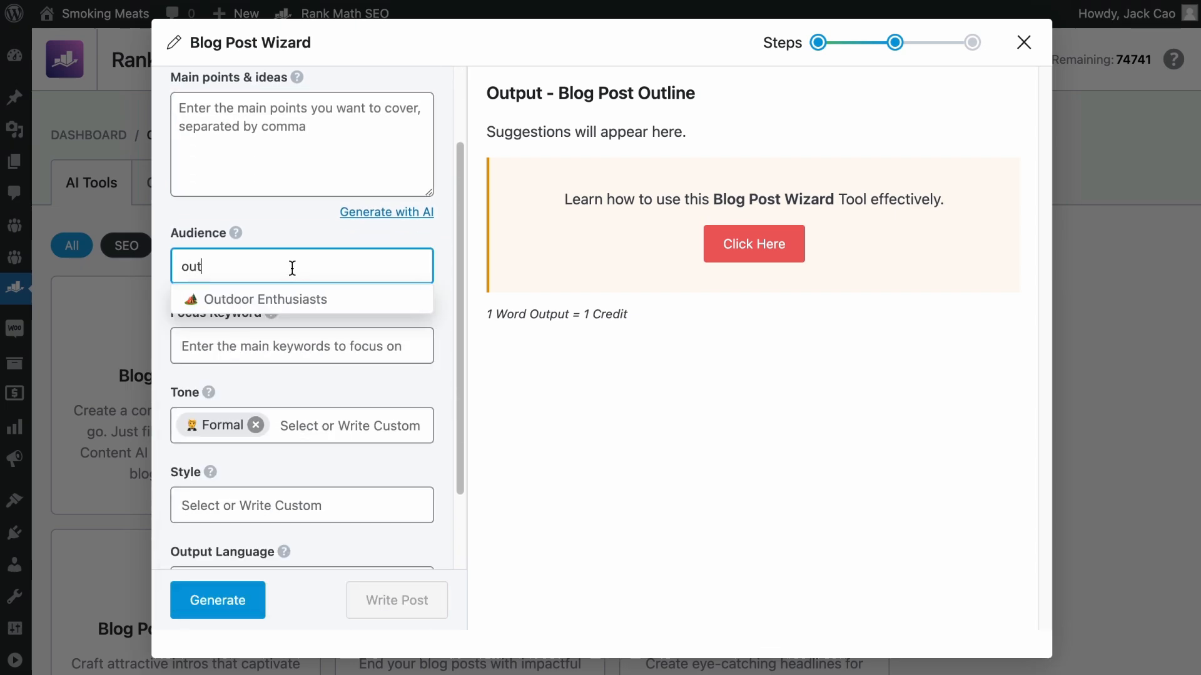
{"action": "left_click", "coordinate": [277, 303]}
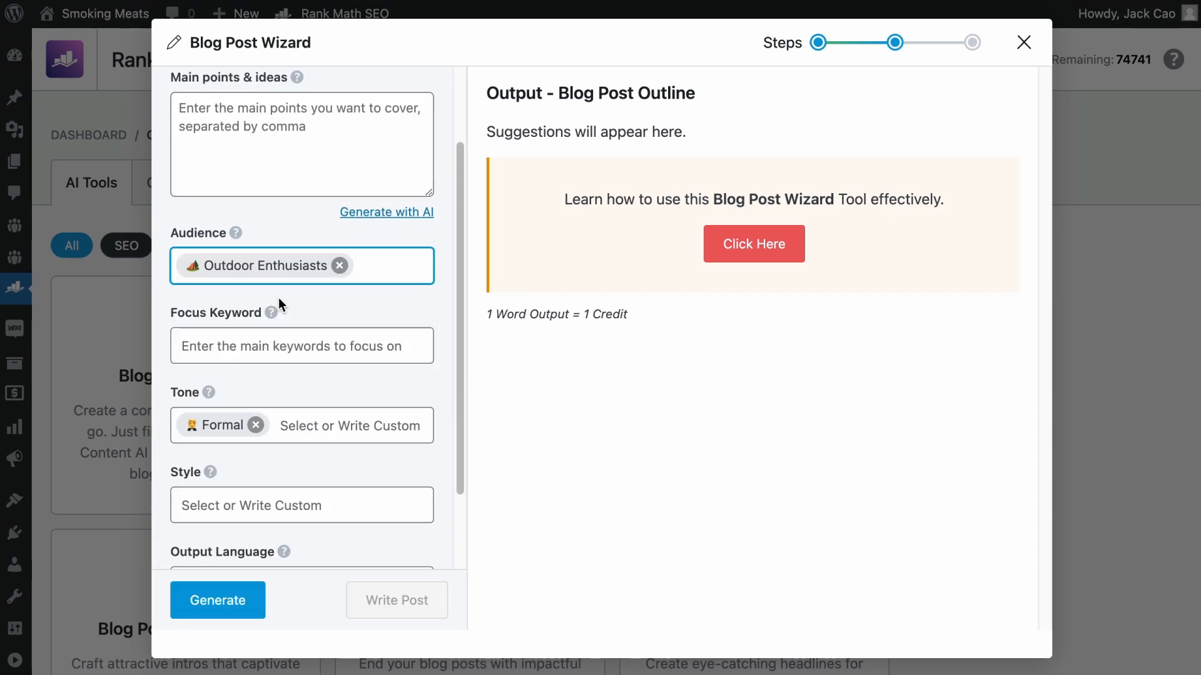
{"action": "type", "text": "Gri"}
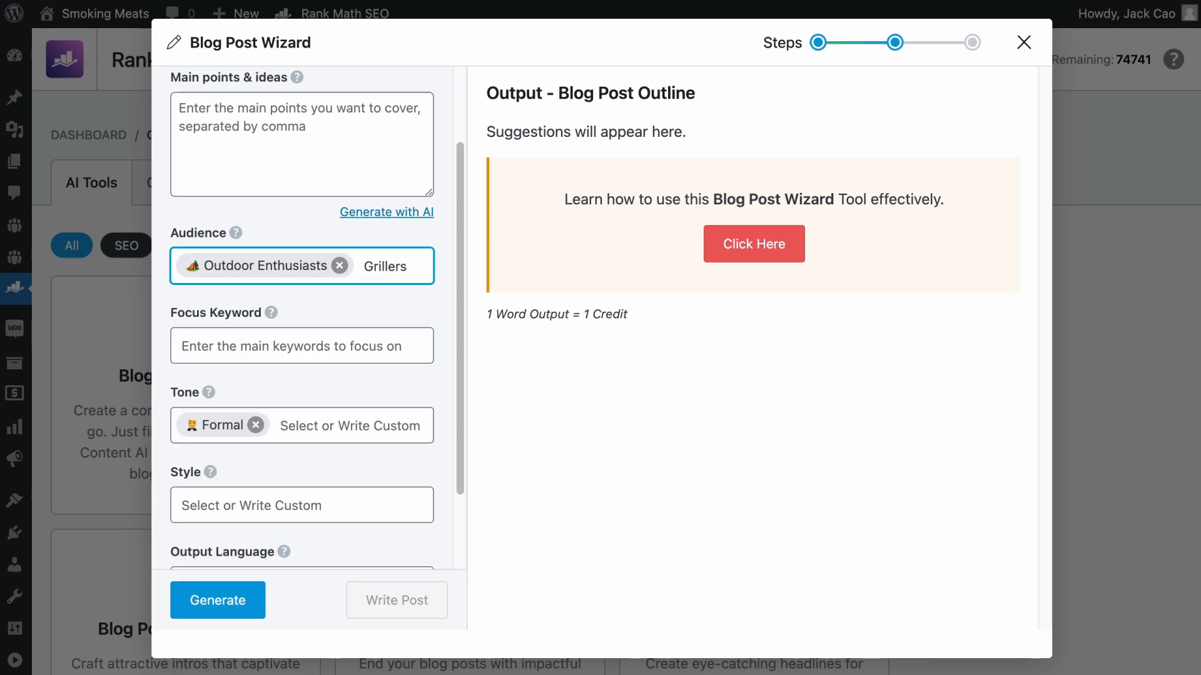
{"action": "type", "text": "llers"}
{"action": "key", "text": "Return"}
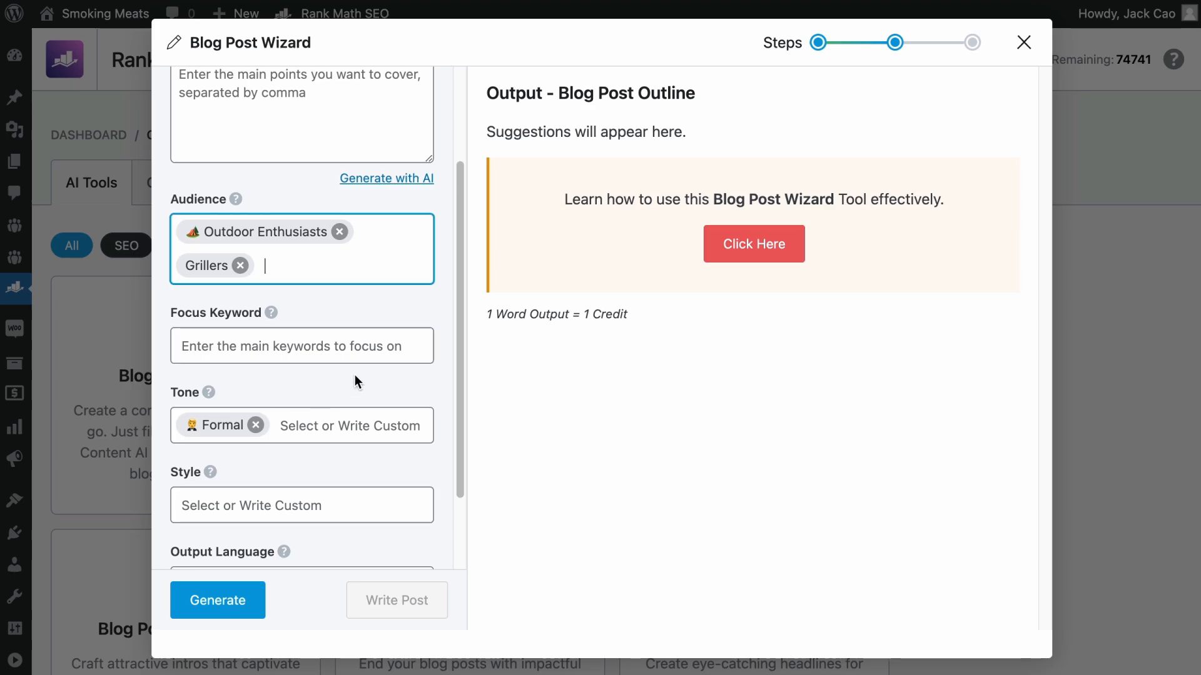
- Copy the topic text "Best BBQ Side Dishes" and add it as the focus keyword
{"action": "scroll", "coordinate": [358, 365], "scroll_direction": "up", "scroll_amount": 3}
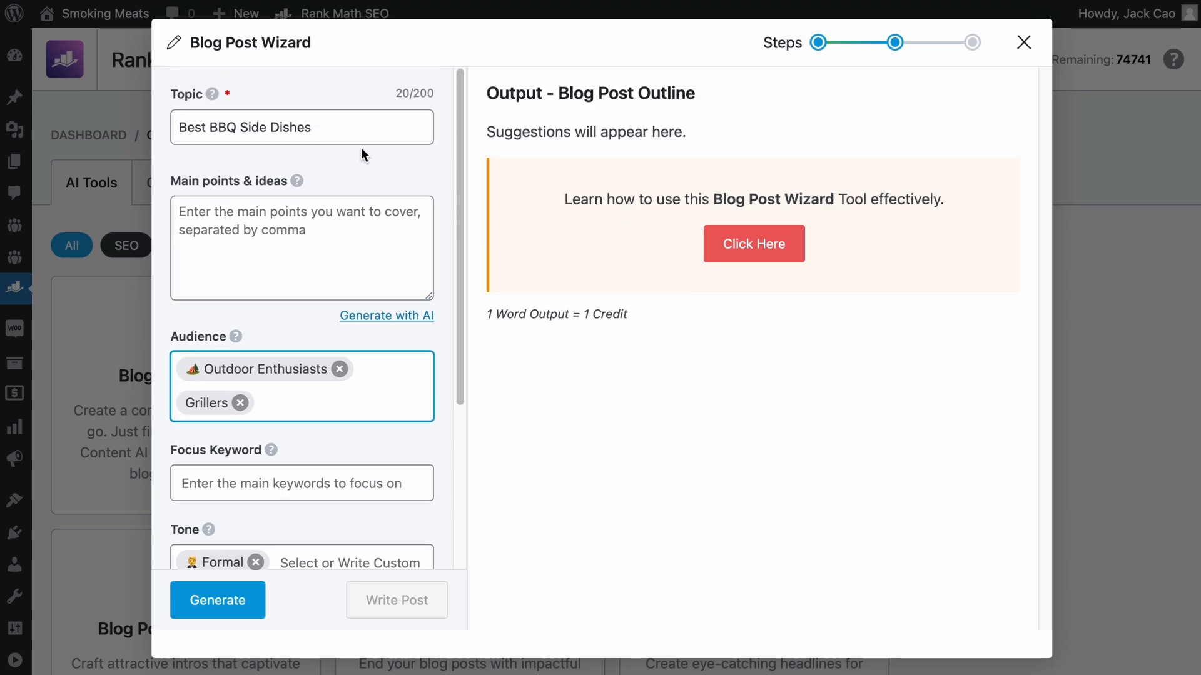
{"action": "triple_click", "coordinate": [344, 128]}
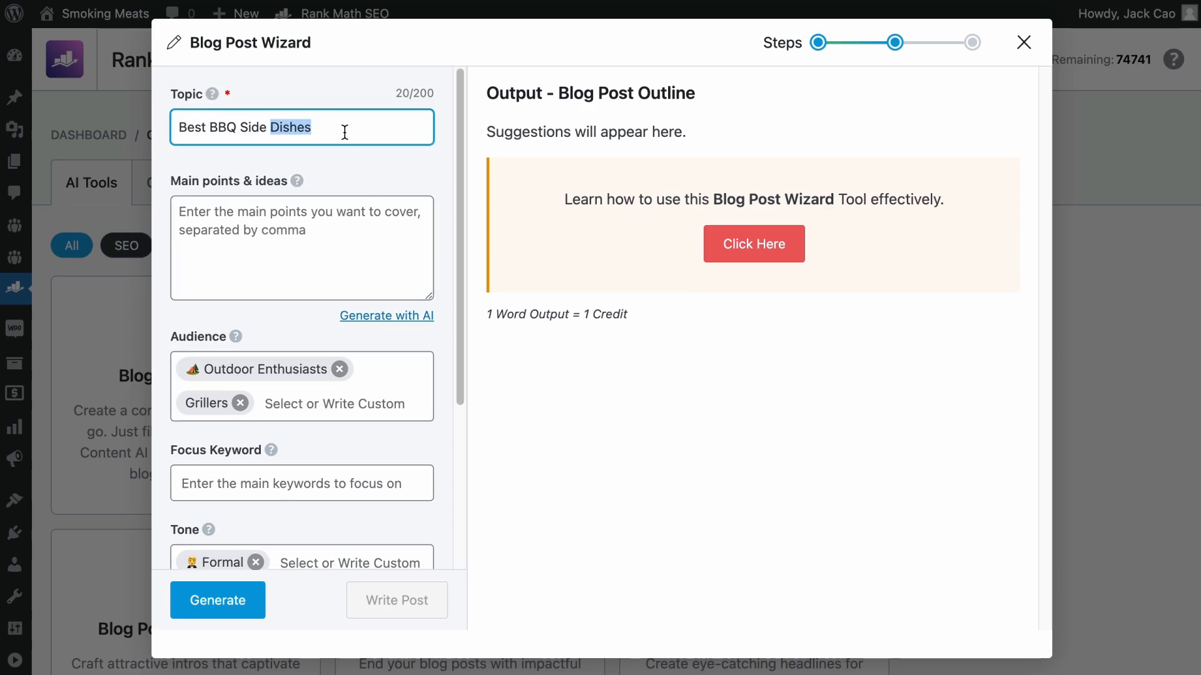
{"action": "right_click", "coordinate": [327, 131]}
{"action": "left_click", "coordinate": [381, 270]}
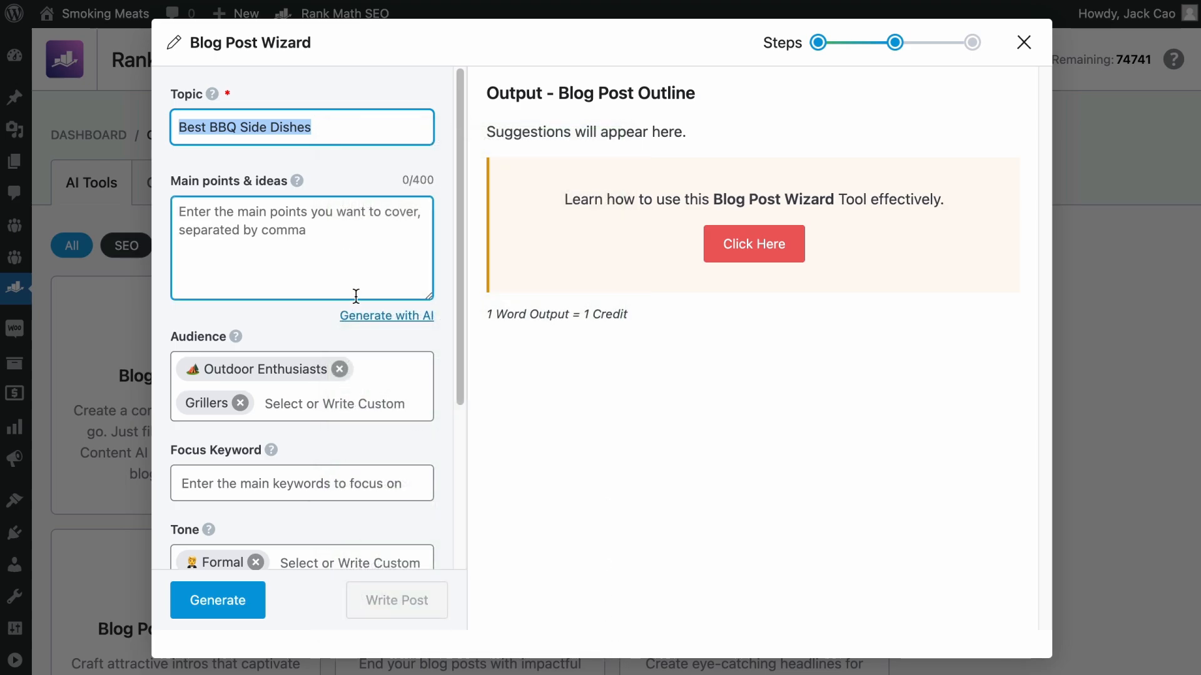
{"action": "scroll", "coordinate": [356, 295], "scroll_direction": "down", "scroll_amount": 4}
{"action": "left_click", "coordinate": [294, 280]}
{"action": "key", "text": "ctrl+v"}
{"action": "key", "text": "Return"}
- Replace the Formal tone with Informal, Friendly and Casual
{"action": "scroll", "coordinate": [323, 321], "scroll_direction": "down", "scroll_amount": 1}
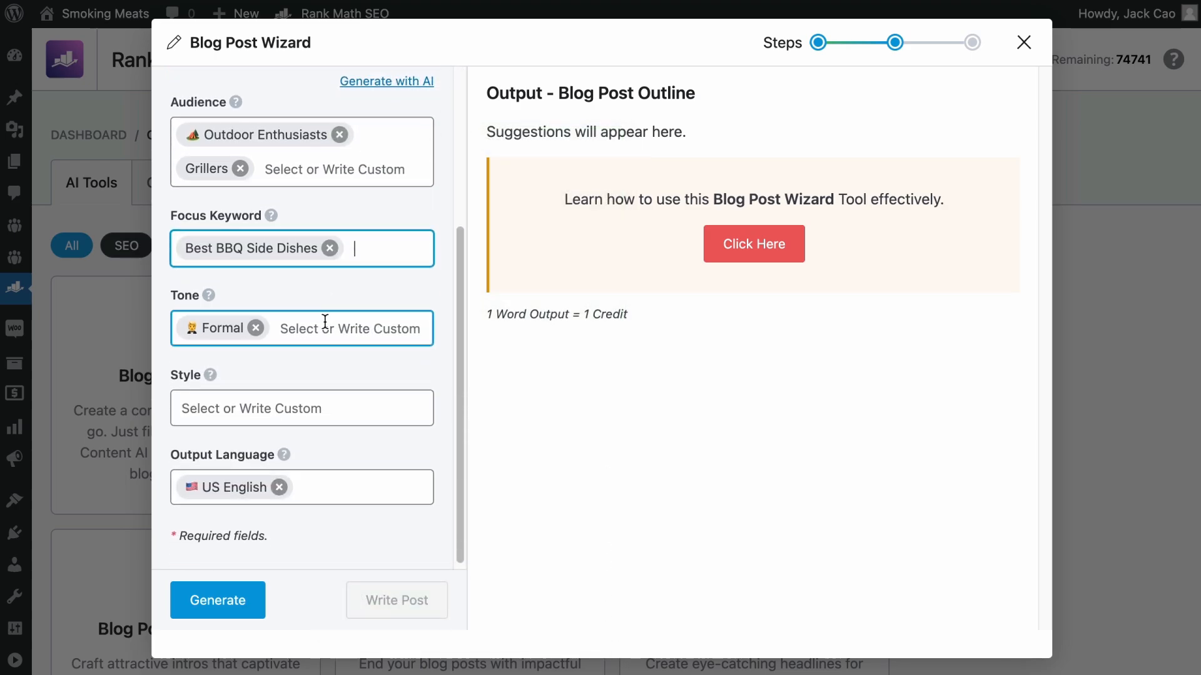
{"action": "left_click", "coordinate": [255, 322]}
{"action": "left_click", "coordinate": [257, 354]}
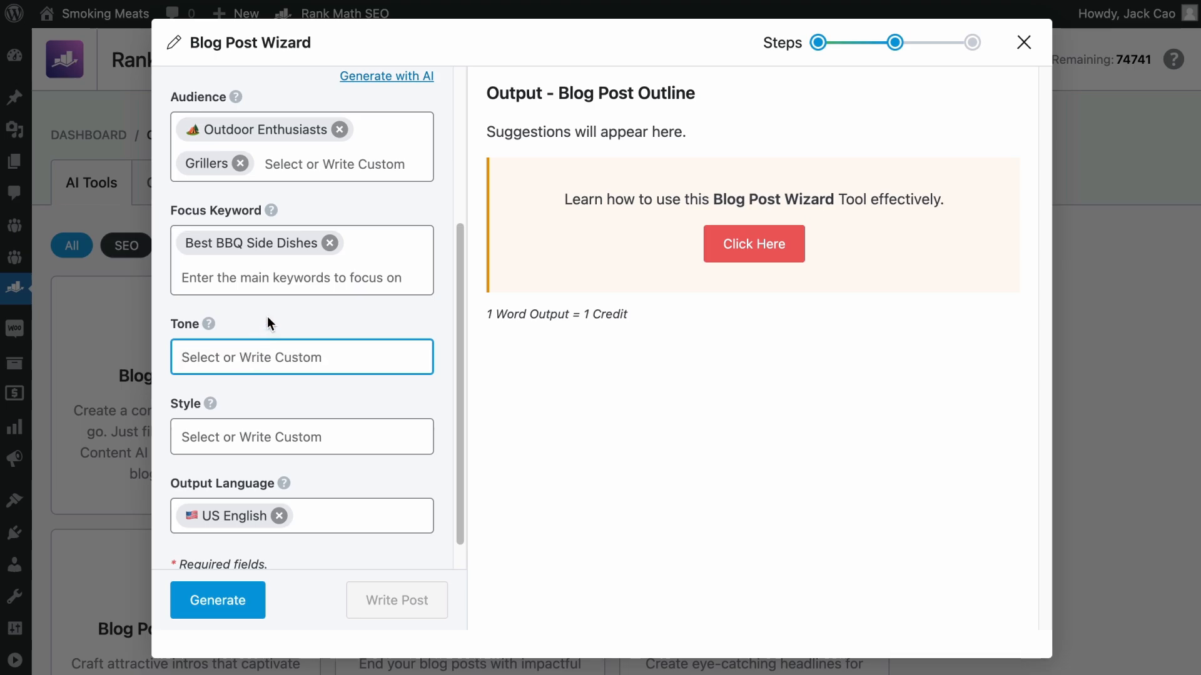
{"action": "left_click", "coordinate": [260, 350]}
{"action": "left_click", "coordinate": [250, 377]}
{"action": "left_click", "coordinate": [319, 362]}
{"action": "left_click", "coordinate": [303, 382]}
{"action": "left_click", "coordinate": [360, 373]}
{"action": "left_click", "coordinate": [360, 373]}
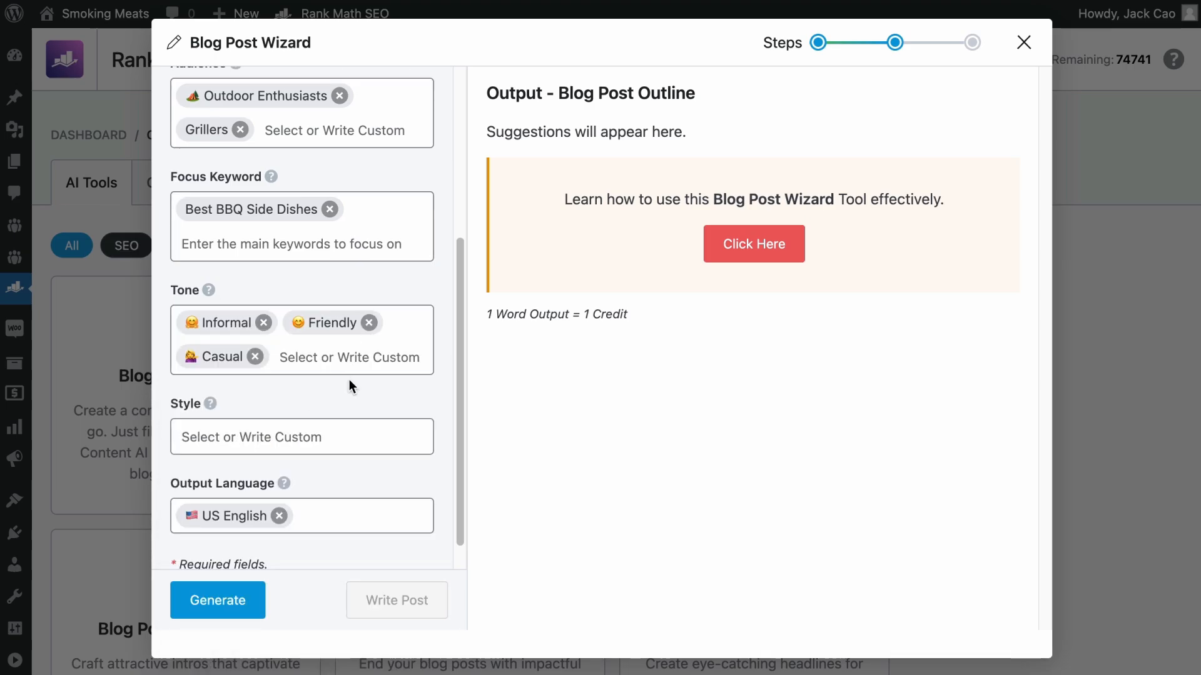
- Set the outline's style to Listicle and look over the remaining style options
{"action": "left_click", "coordinate": [300, 436]}
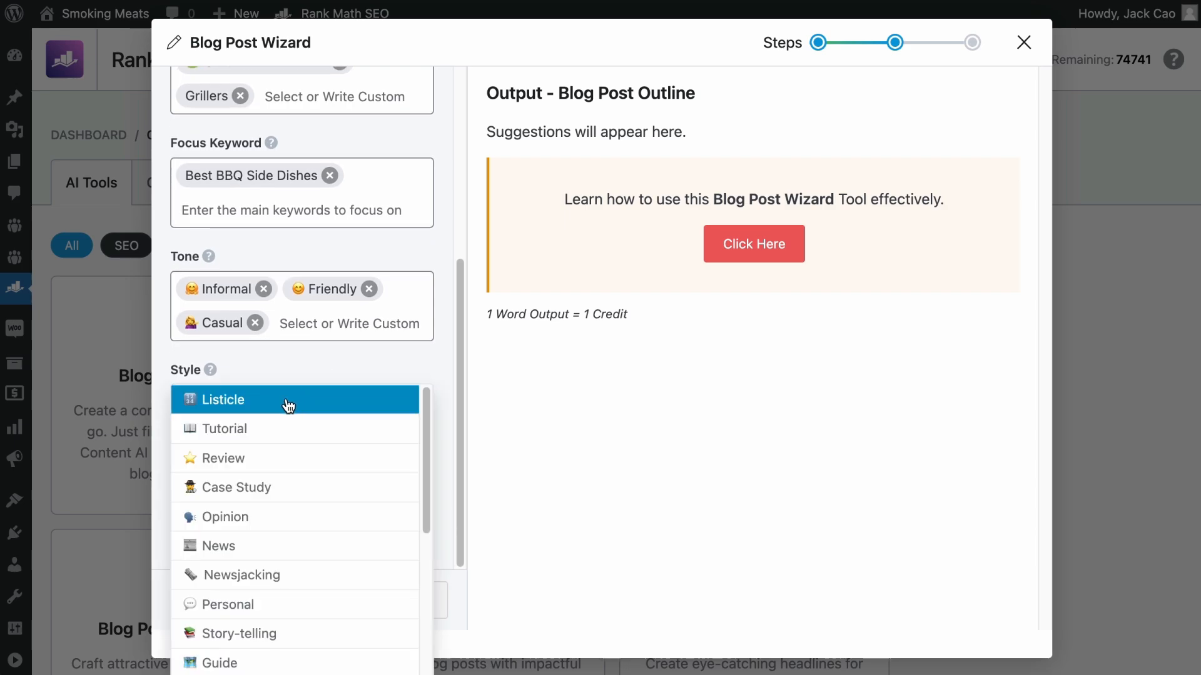
{"action": "left_click", "coordinate": [241, 407]}
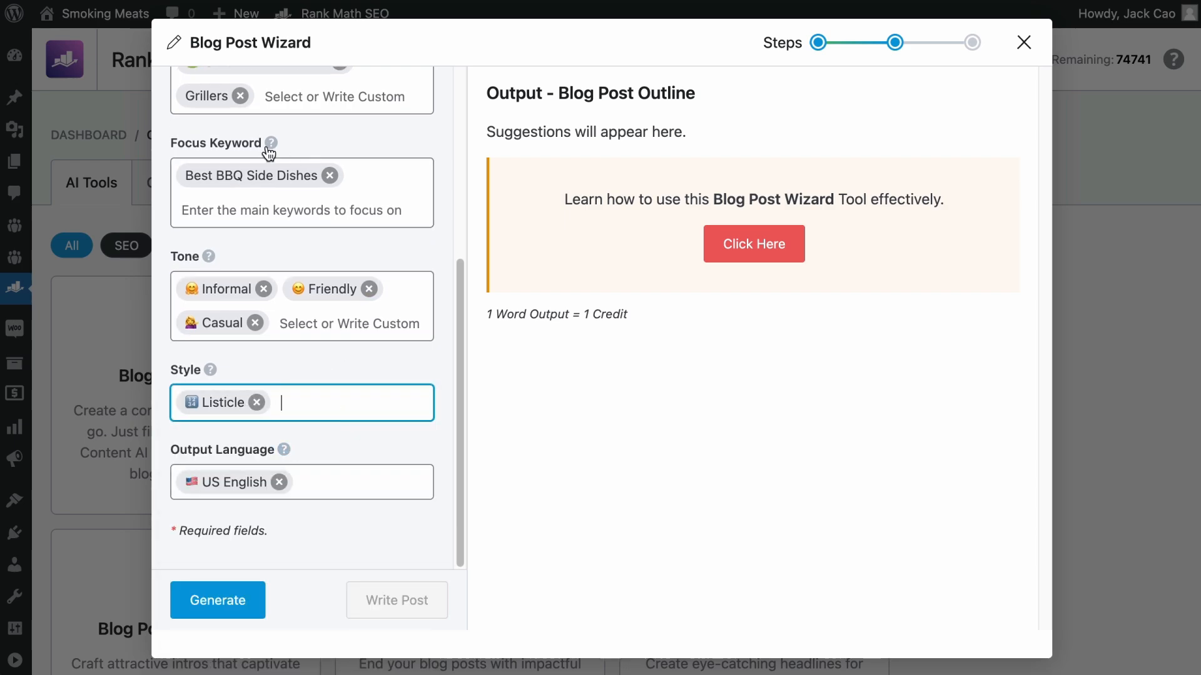
{"action": "left_click", "coordinate": [333, 407]}
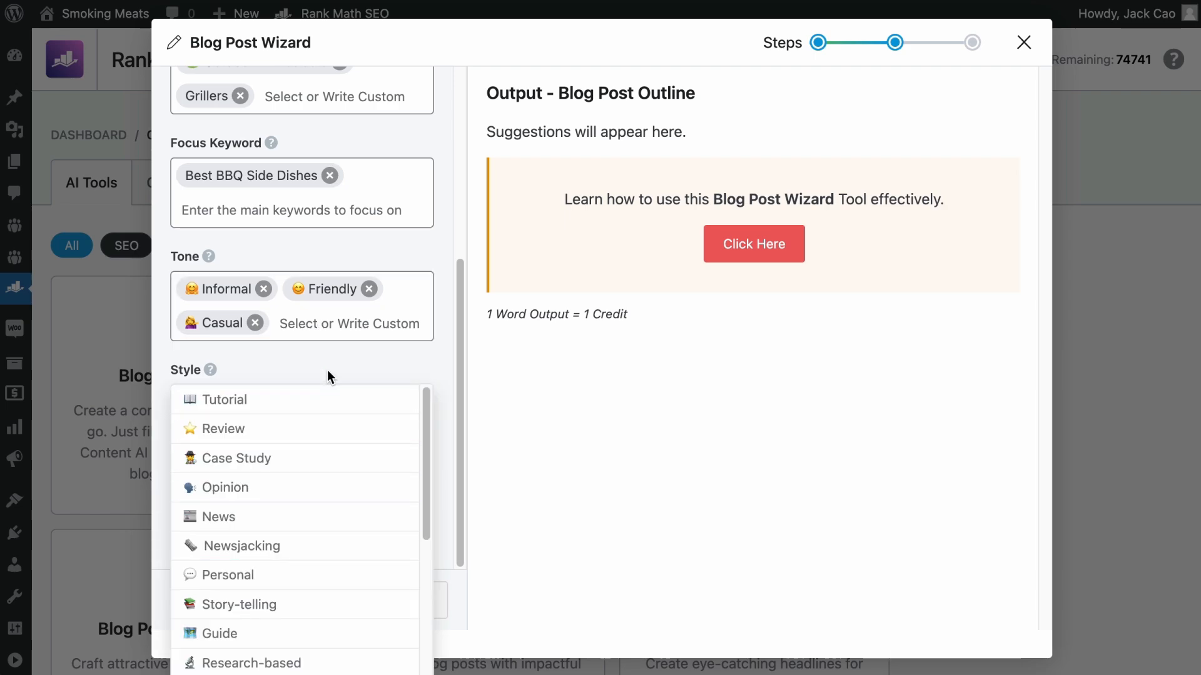
{"action": "left_click", "coordinate": [370, 360]}
- Look through the available output languages, keeping US English selected
{"action": "left_click", "coordinate": [246, 490]}
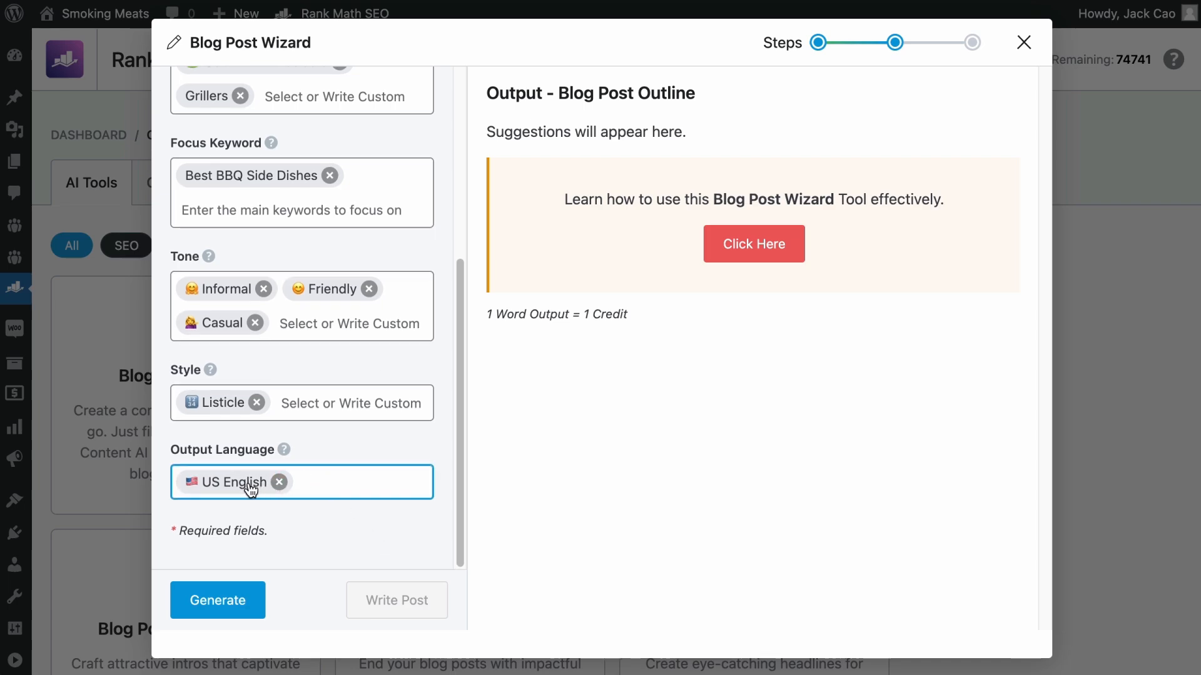
{"action": "left_click", "coordinate": [279, 482]}
{"action": "left_click", "coordinate": [282, 482]}
{"action": "scroll", "coordinate": [300, 541], "scroll_direction": "down", "scroll_amount": 5}
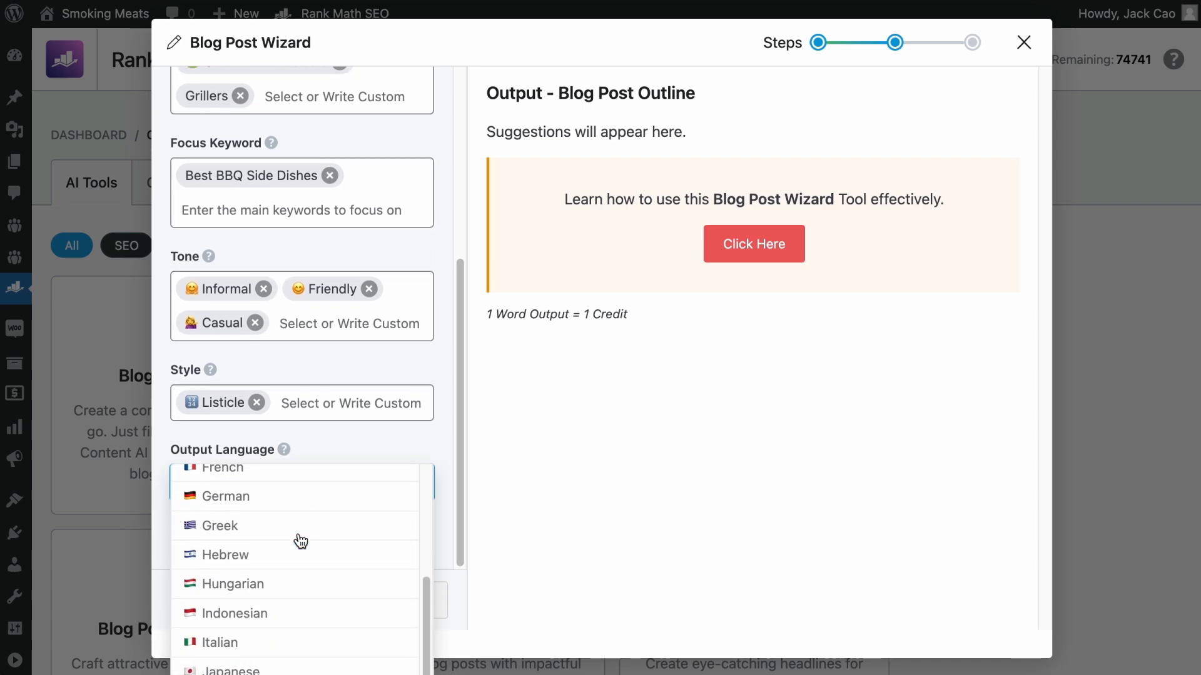
{"action": "scroll", "coordinate": [300, 541], "scroll_direction": "down", "scroll_amount": 4}
{"action": "scroll", "coordinate": [327, 498], "scroll_direction": "up", "scroll_amount": 10}
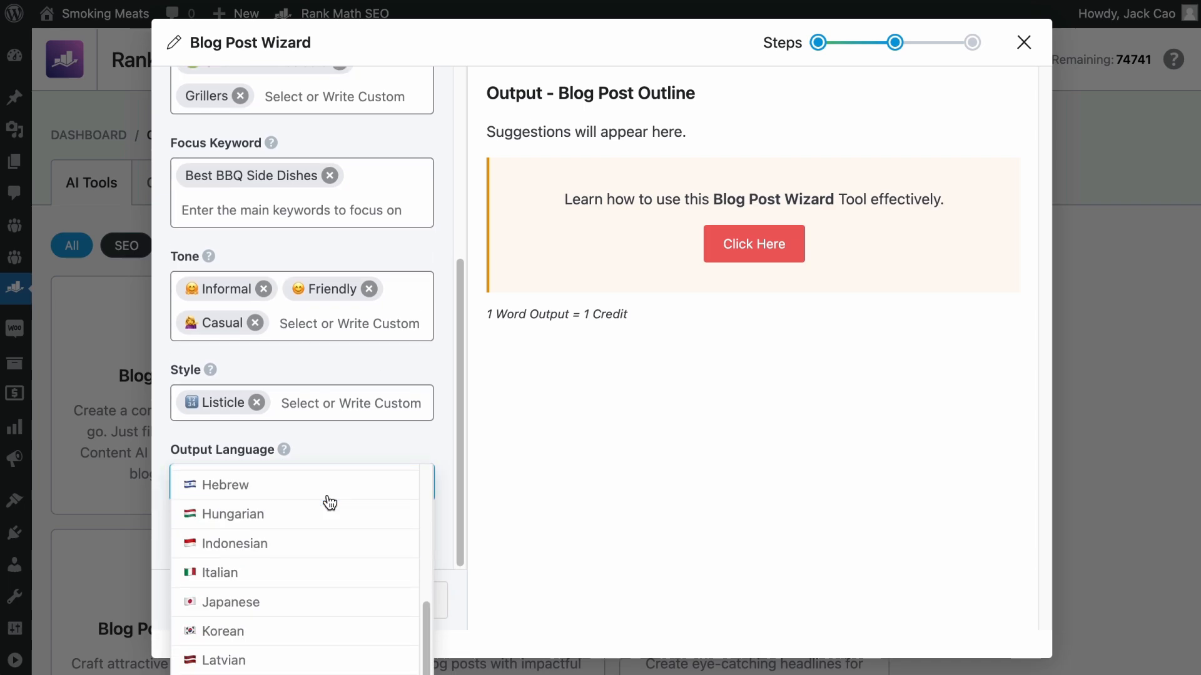
{"action": "left_click", "coordinate": [254, 482]}
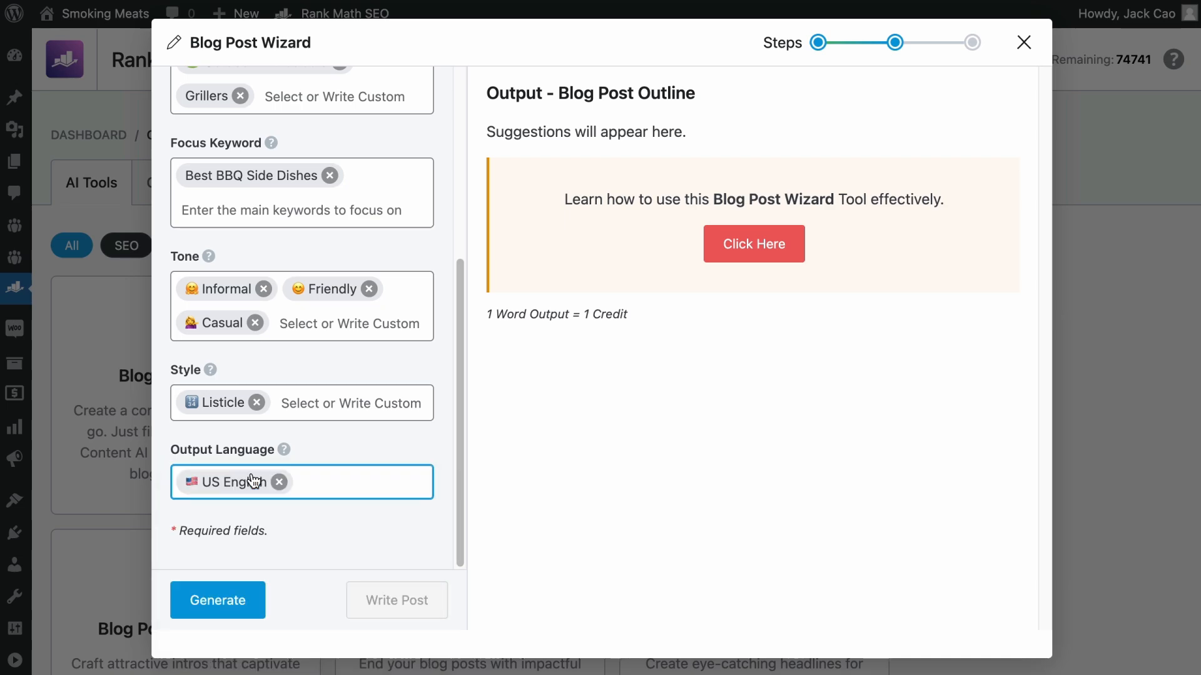
- Generate the blog post outline and review its headings from beginning to end
{"action": "left_click", "coordinate": [242, 591]}
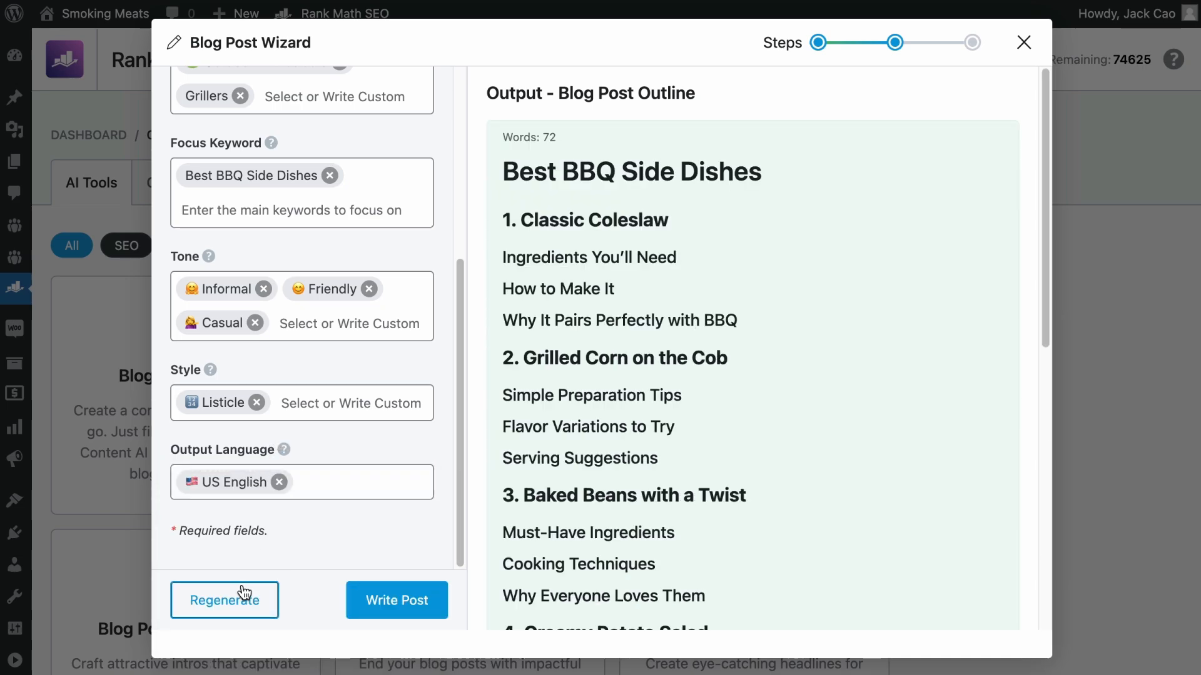
{"action": "scroll", "coordinate": [731, 549], "scroll_direction": "down", "scroll_amount": 6}
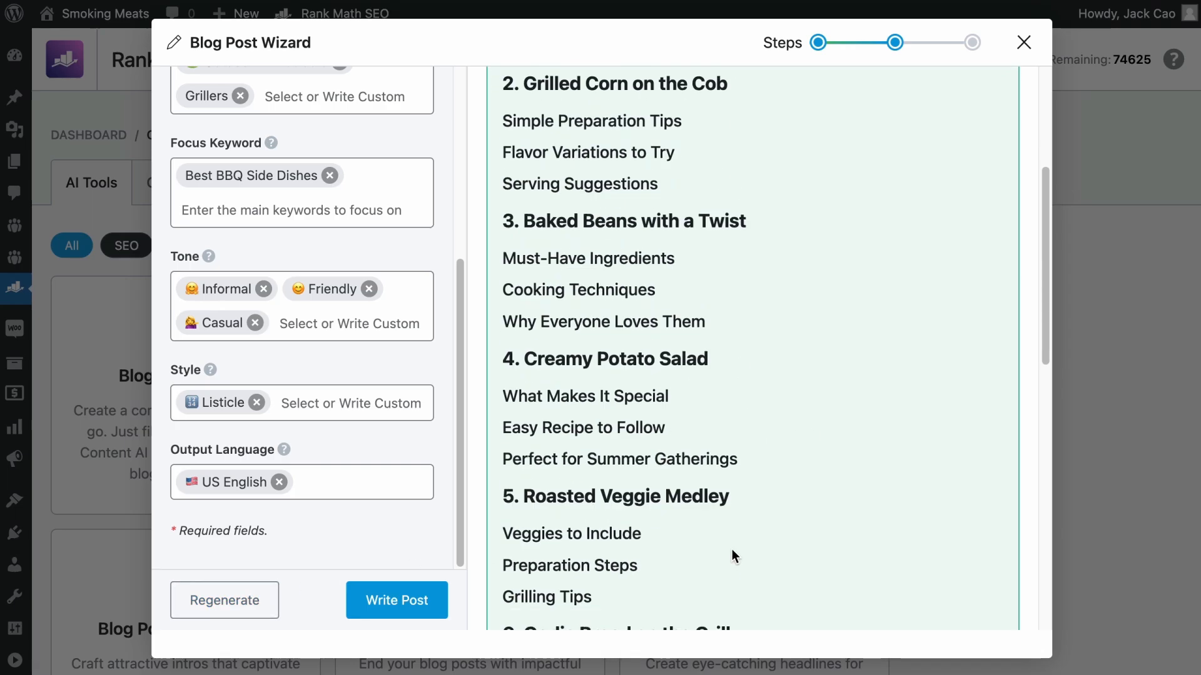
{"action": "scroll", "coordinate": [732, 549], "scroll_direction": "down", "scroll_amount": 8}
{"action": "scroll", "coordinate": [735, 547], "scroll_direction": "up", "scroll_amount": 15}
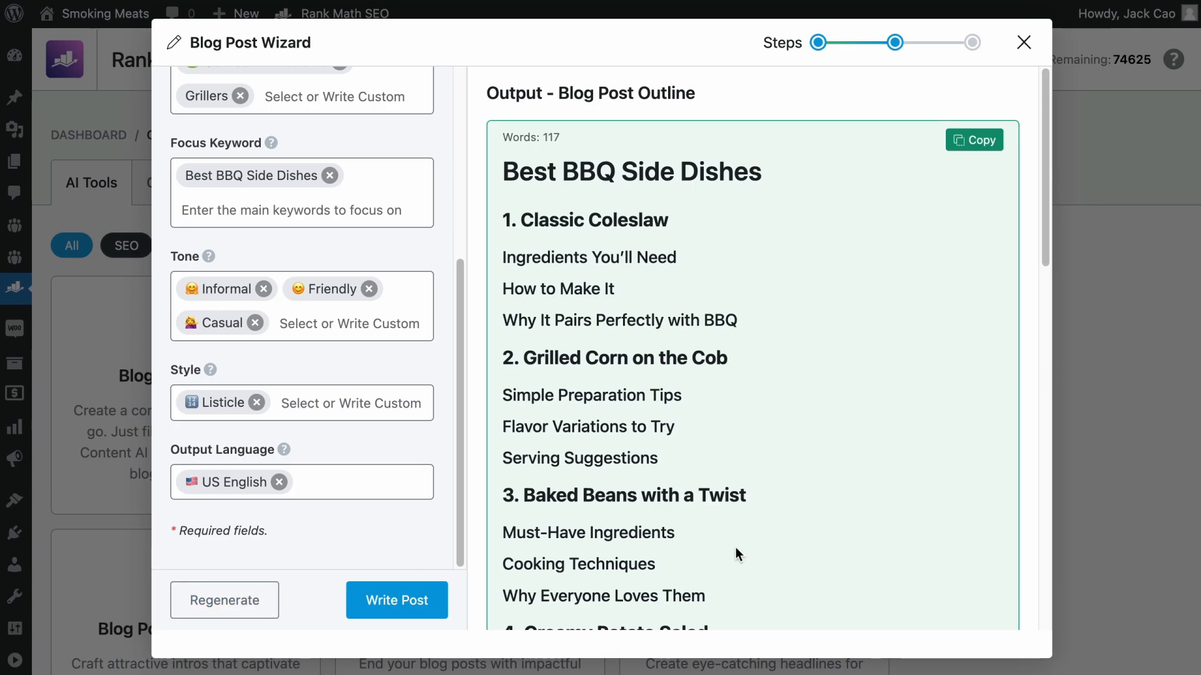
{"action": "scroll", "coordinate": [376, 282], "scroll_direction": "up", "scroll_amount": 5}
{"action": "left_click", "coordinate": [372, 197]}
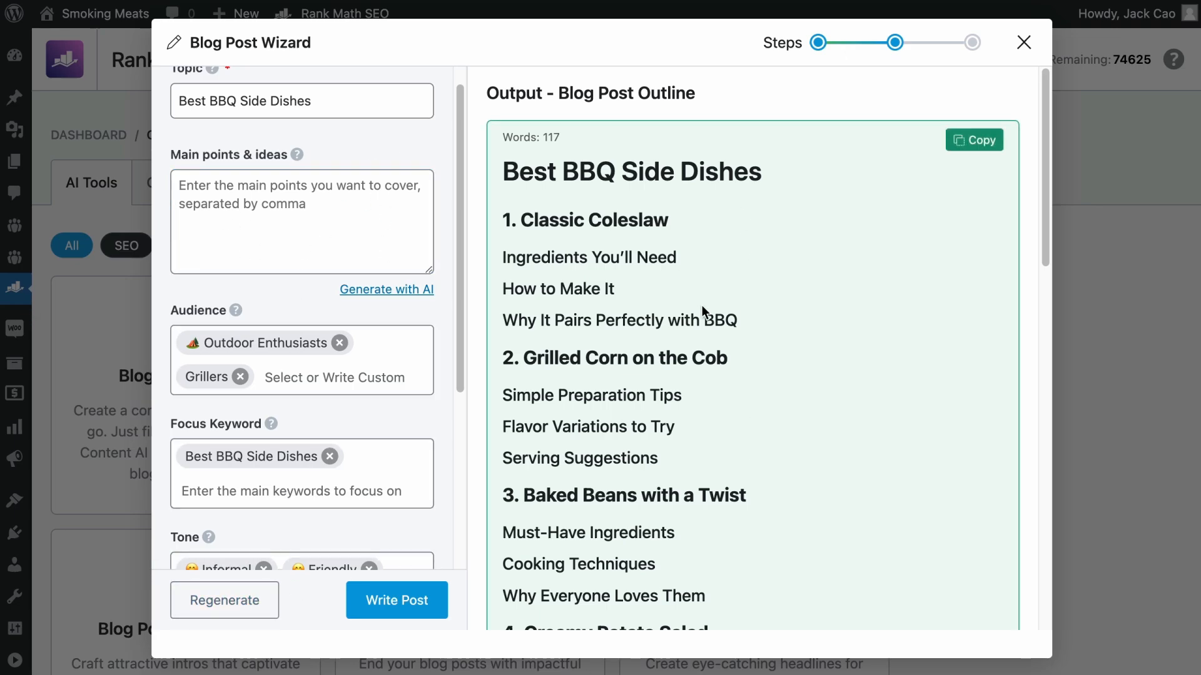
- Write the full long-form post from the generated outline and review its introduction
{"action": "left_click", "coordinate": [374, 597]}
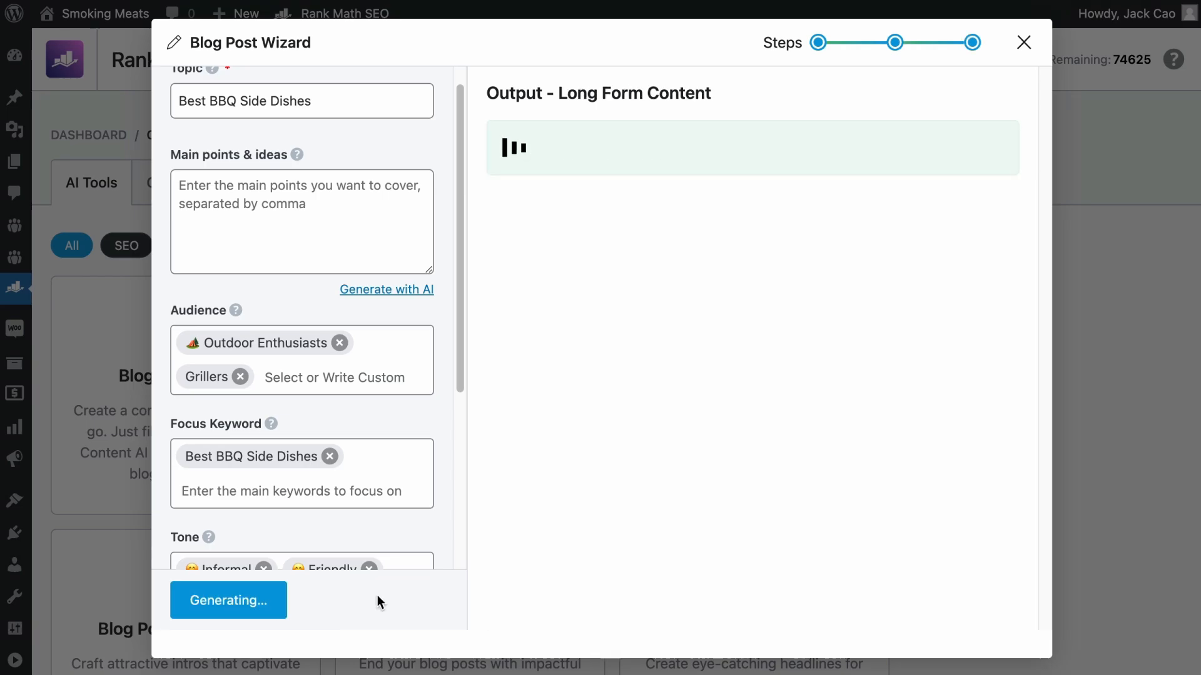
{"action": "scroll", "coordinate": [390, 499], "scroll_direction": "up", "scroll_amount": 1}
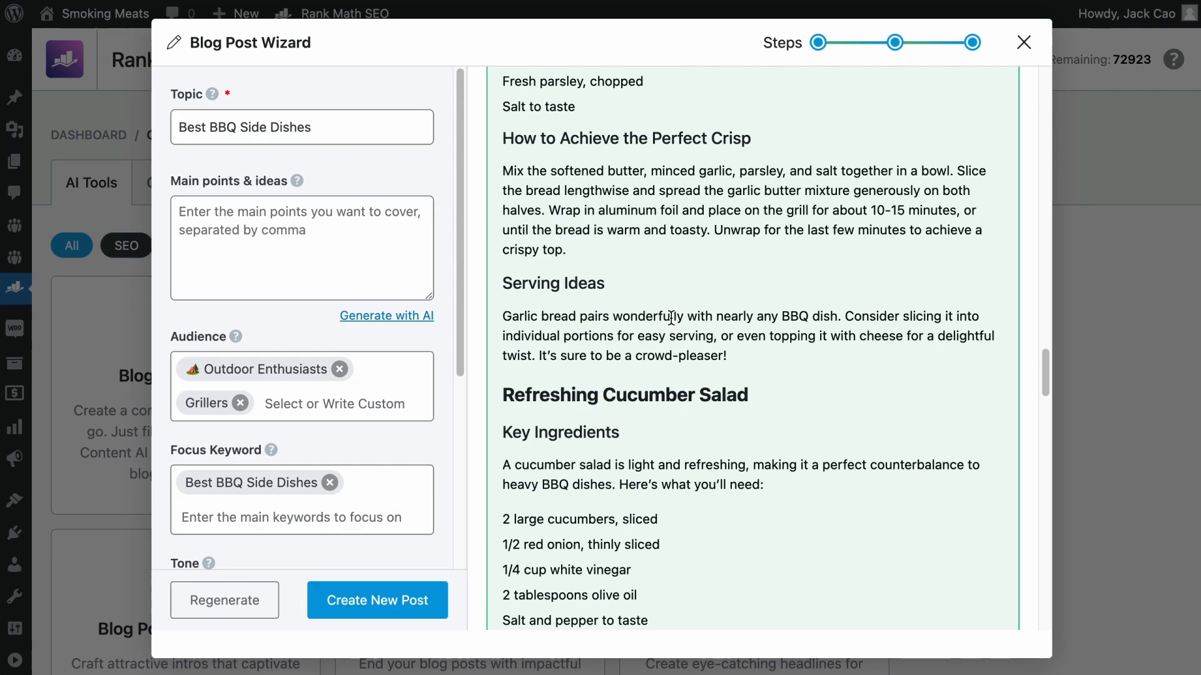
{"action": "mouse_move", "coordinate": [576, 128]}
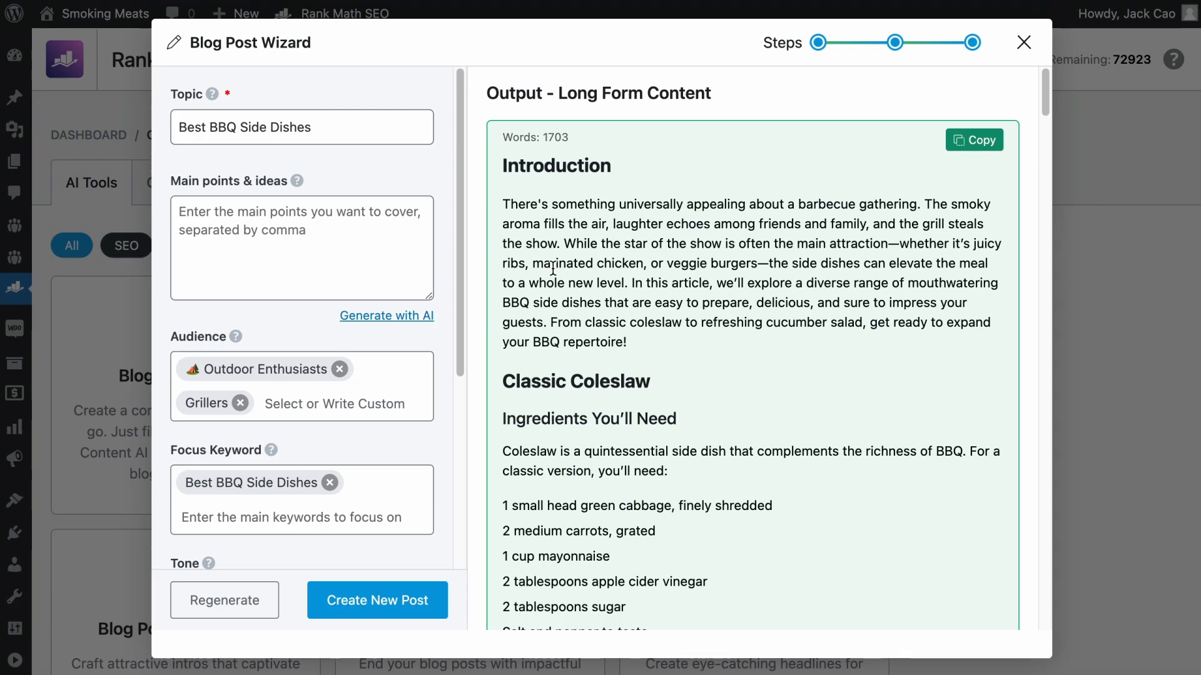
- Create a new WordPress post from the generated content and review its sections in the editor
{"action": "left_click", "coordinate": [407, 609]}
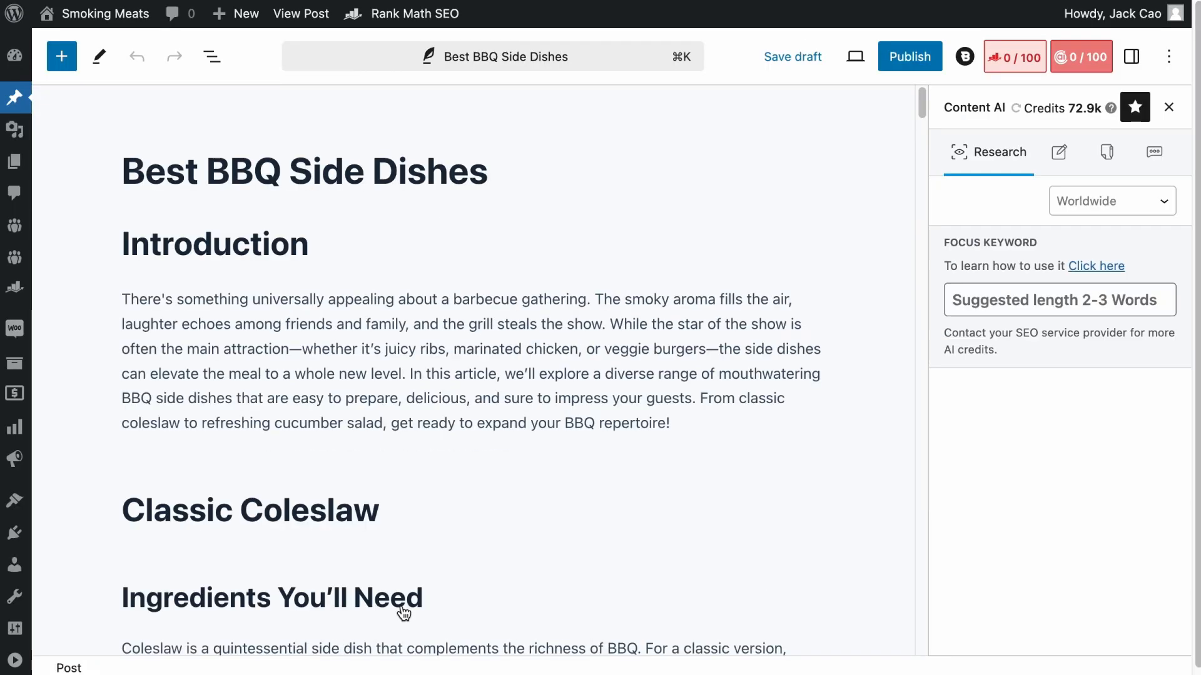
{"action": "scroll", "coordinate": [467, 557], "scroll_direction": "down", "scroll_amount": 20}
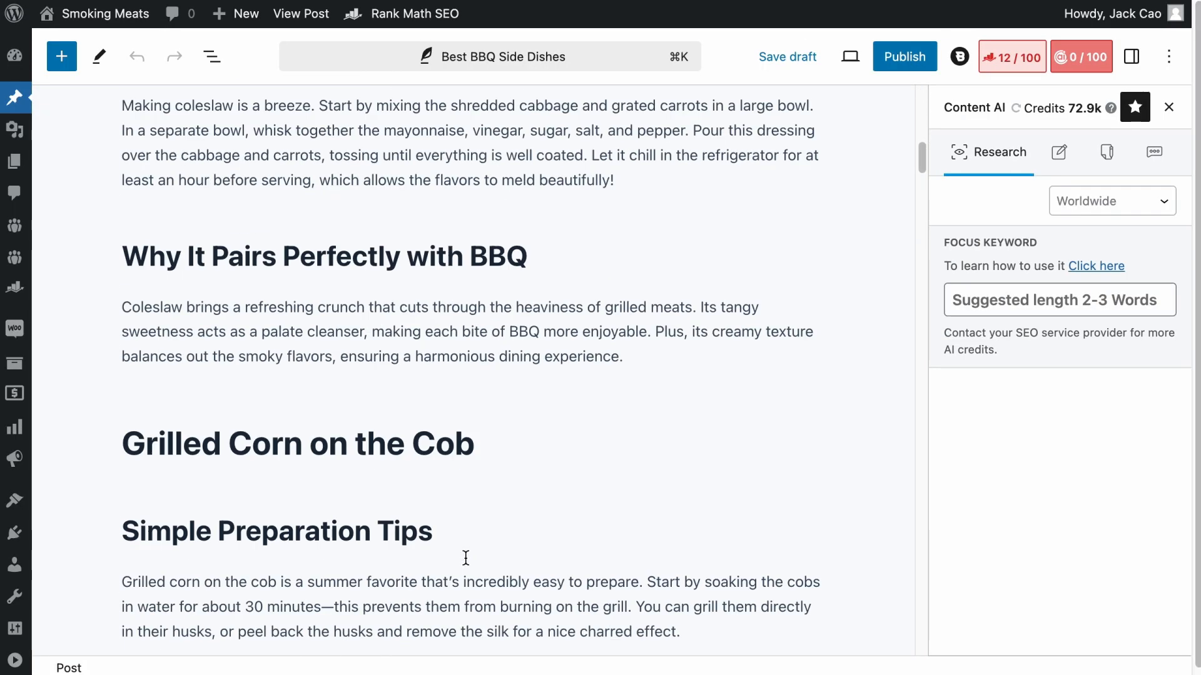
{"action": "scroll", "coordinate": [502, 582], "scroll_direction": "down", "scroll_amount": 10}
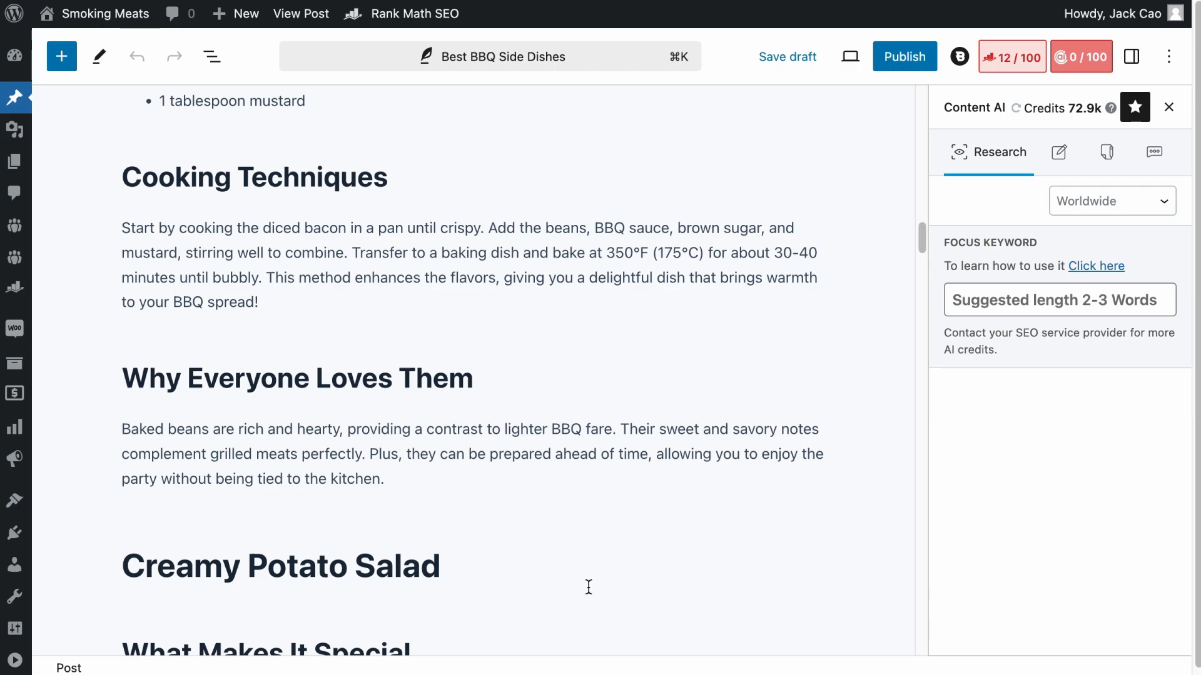
- Generate additional text with Content AI's Write More for the baked beans paragraph under "Why Everyone Loves Them"
{"action": "left_click", "coordinate": [420, 444]}
{"action": "left_click", "coordinate": [308, 387]}
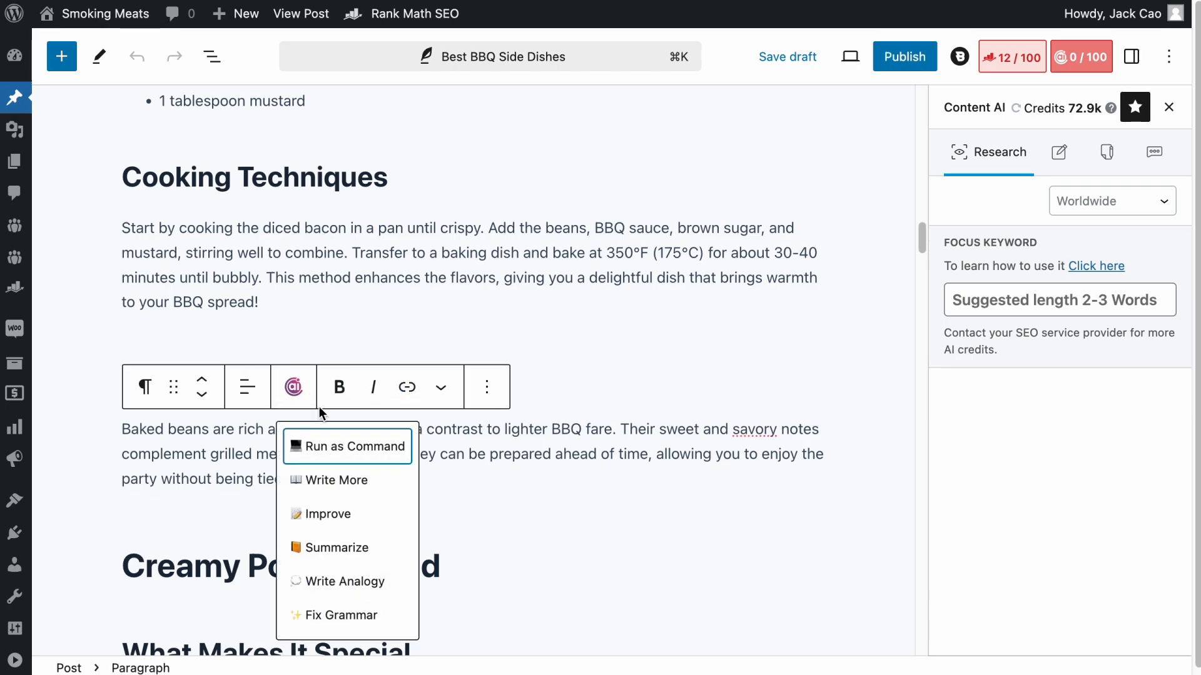
{"action": "left_click", "coordinate": [353, 480]}
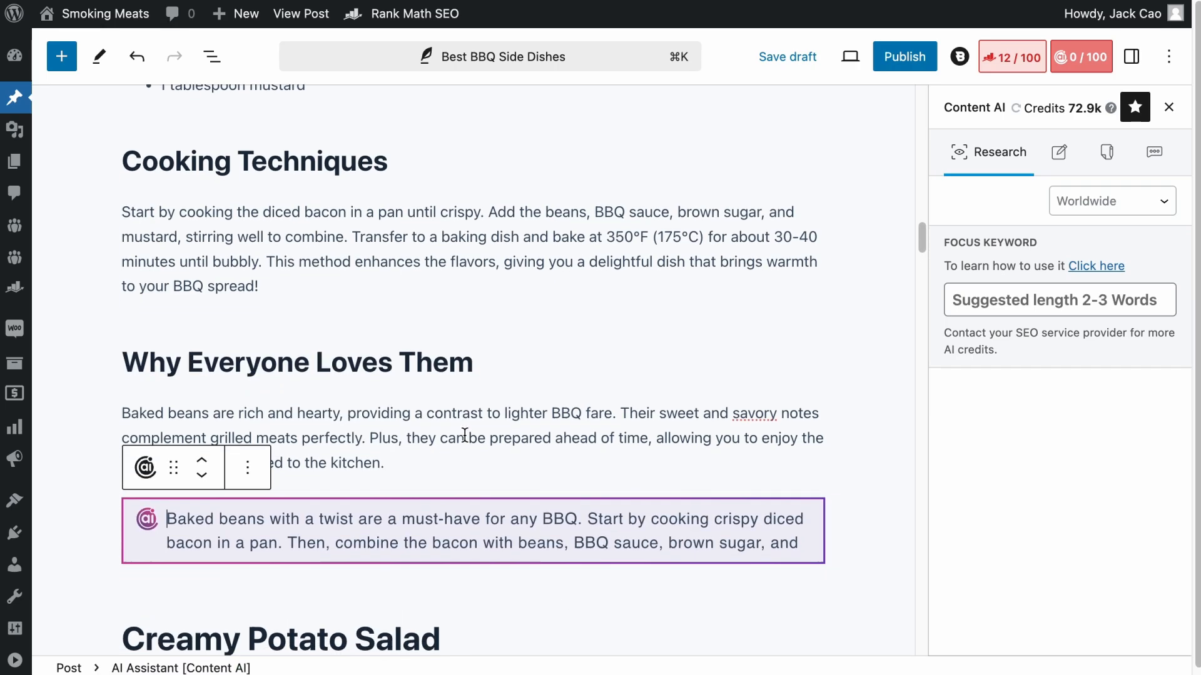
- Generate an improved version of the potato salad paragraph under "Easy Recipe to Follow" with Content AI's Improve
{"action": "scroll", "coordinate": [471, 444], "scroll_direction": "down", "scroll_amount": 12}
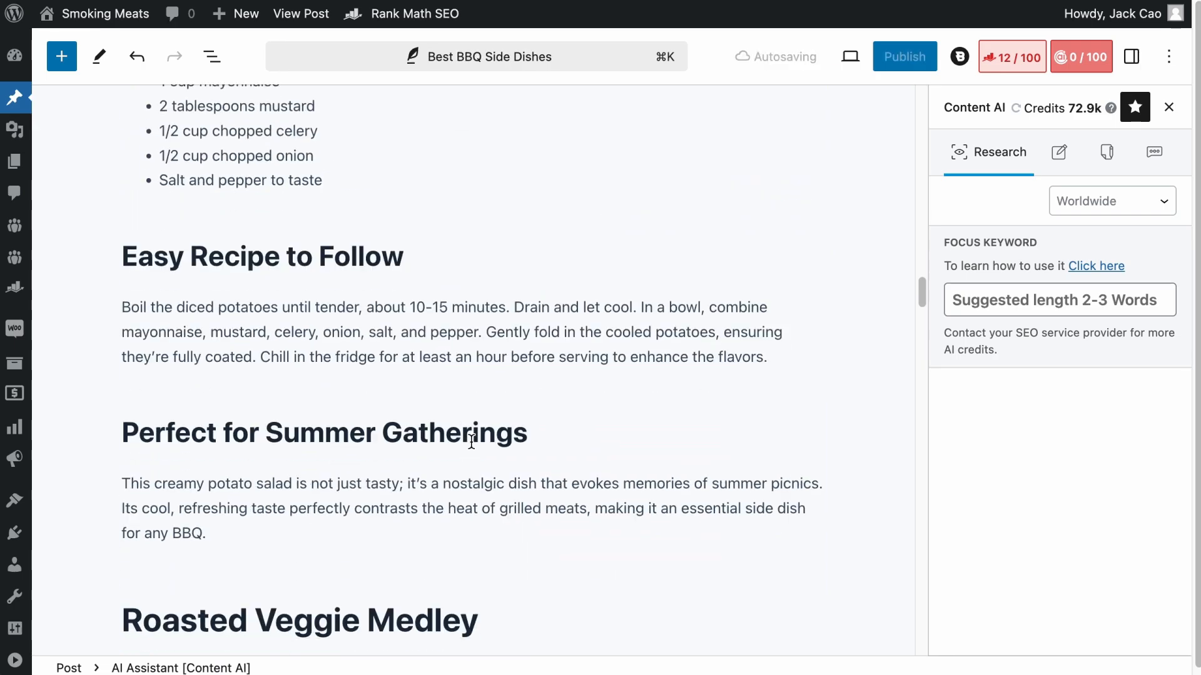
{"action": "left_click", "coordinate": [432, 332]}
{"action": "left_click", "coordinate": [294, 265]}
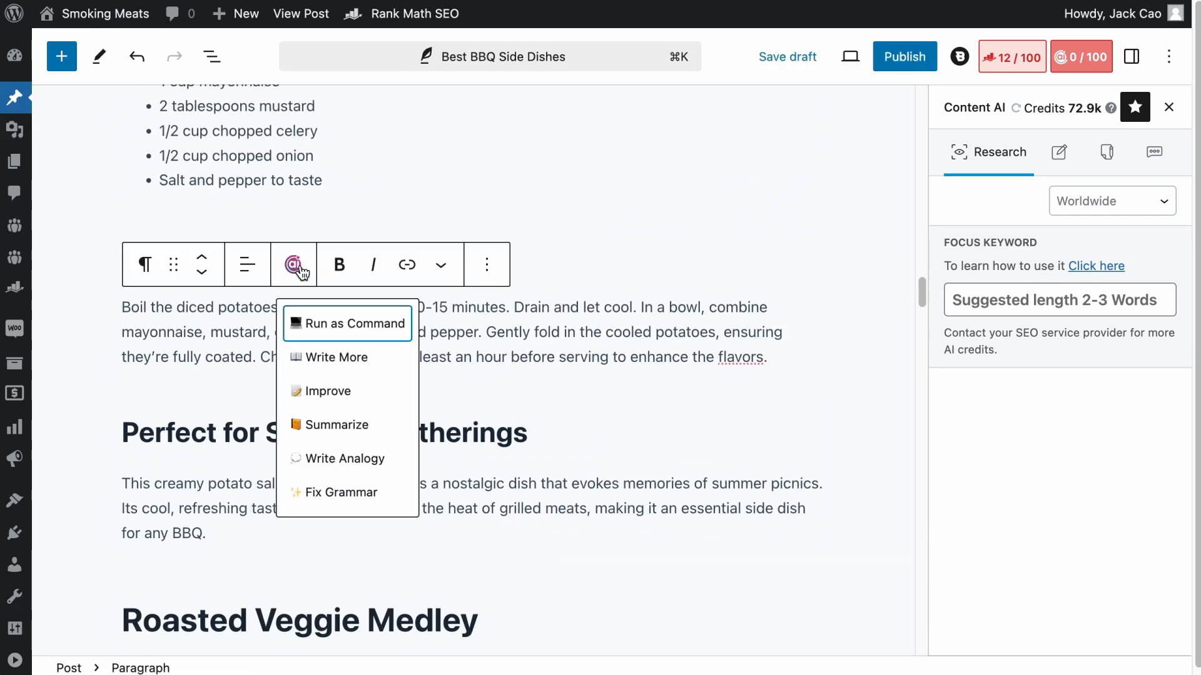
{"action": "left_click", "coordinate": [344, 396]}
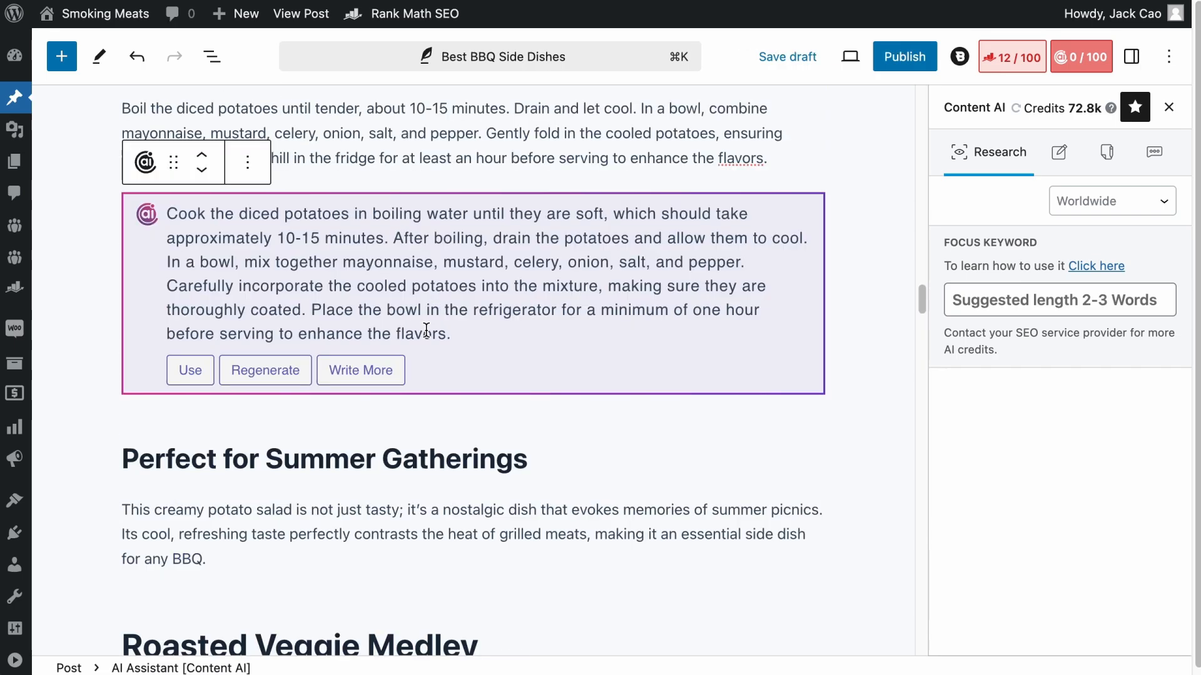
- Generate a summary of the Conclusion paragraph with Content AI's Summarize
{"action": "scroll", "coordinate": [473, 486], "scroll_direction": "down", "scroll_amount": 20}
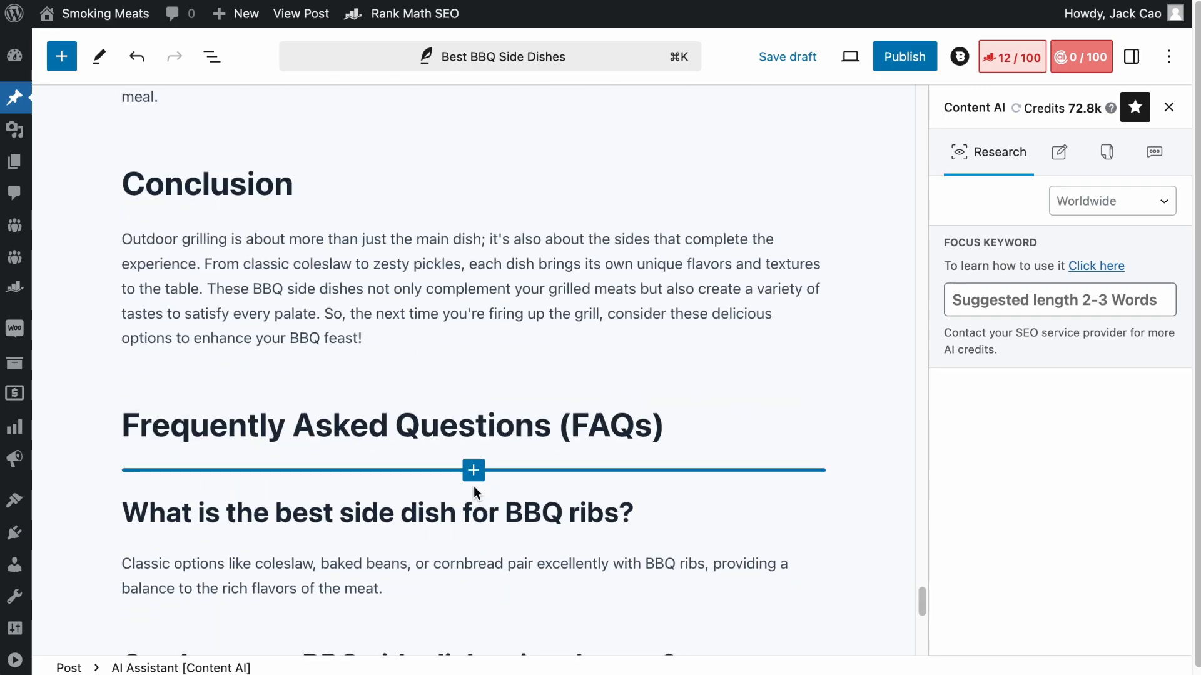
{"action": "left_click", "coordinate": [348, 291]}
{"action": "left_click", "coordinate": [293, 197]}
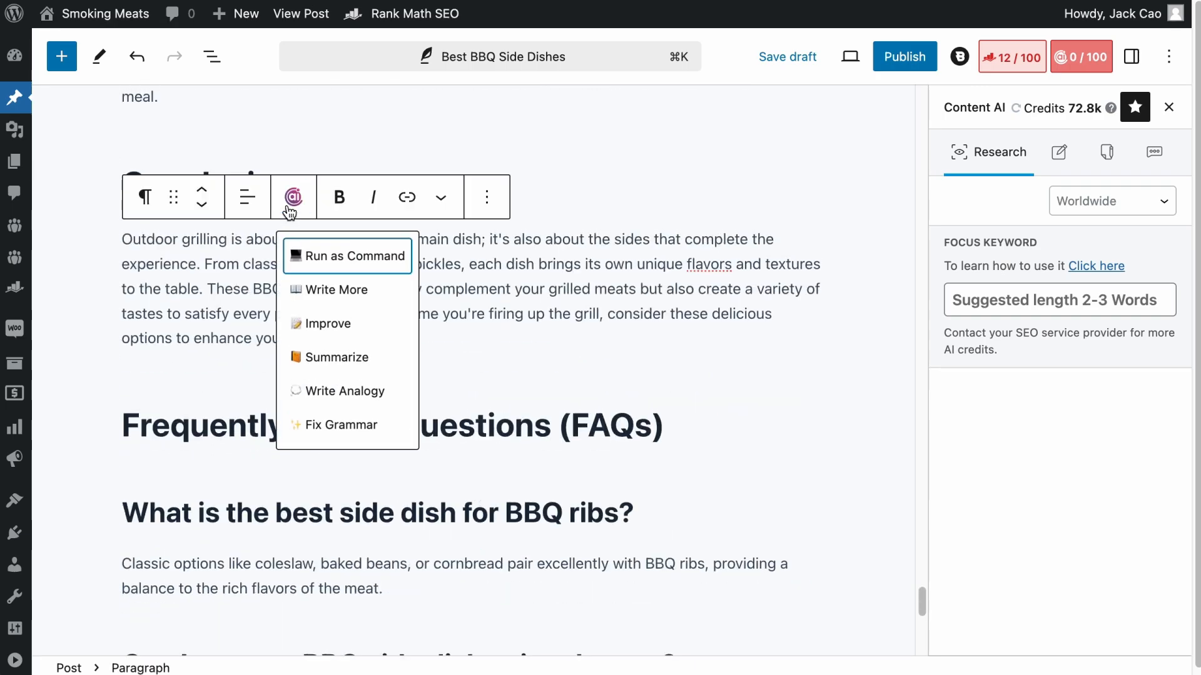
{"action": "left_click", "coordinate": [321, 355]}
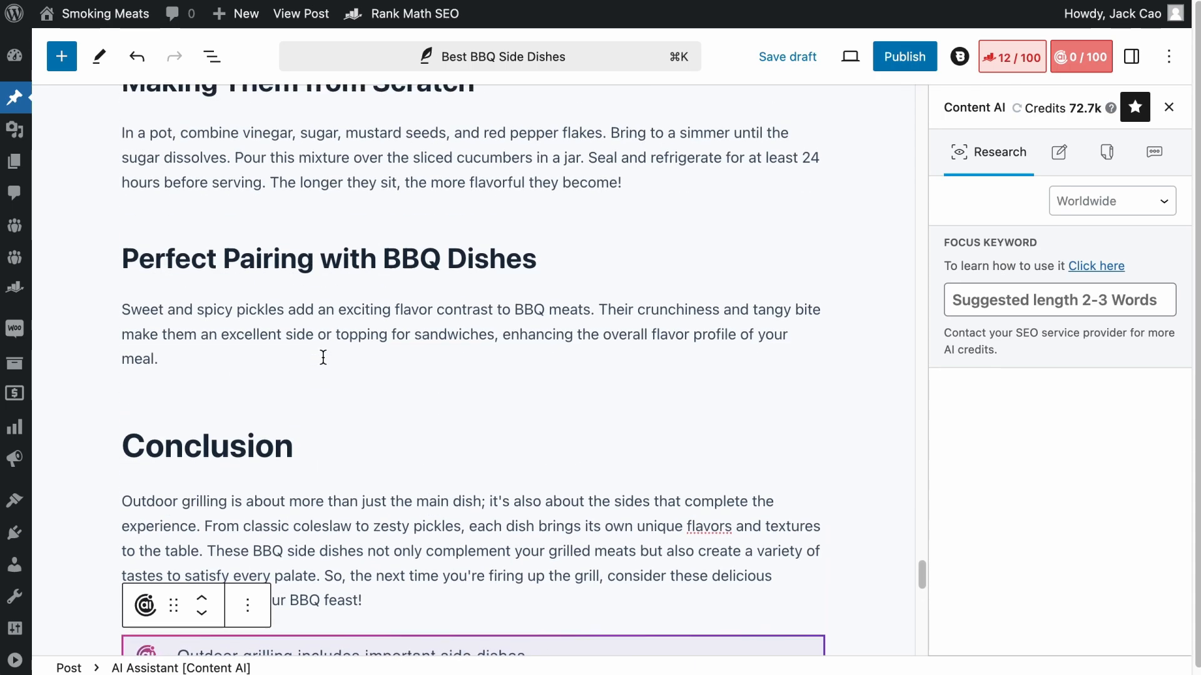
- Open the Content AI writing options for the pickle preparation paragraph above "Perfect Pairing with BBQ Dishes"
{"action": "scroll", "coordinate": [323, 357], "scroll_direction": "up", "scroll_amount": 1}
{"action": "left_click", "coordinate": [326, 235]}
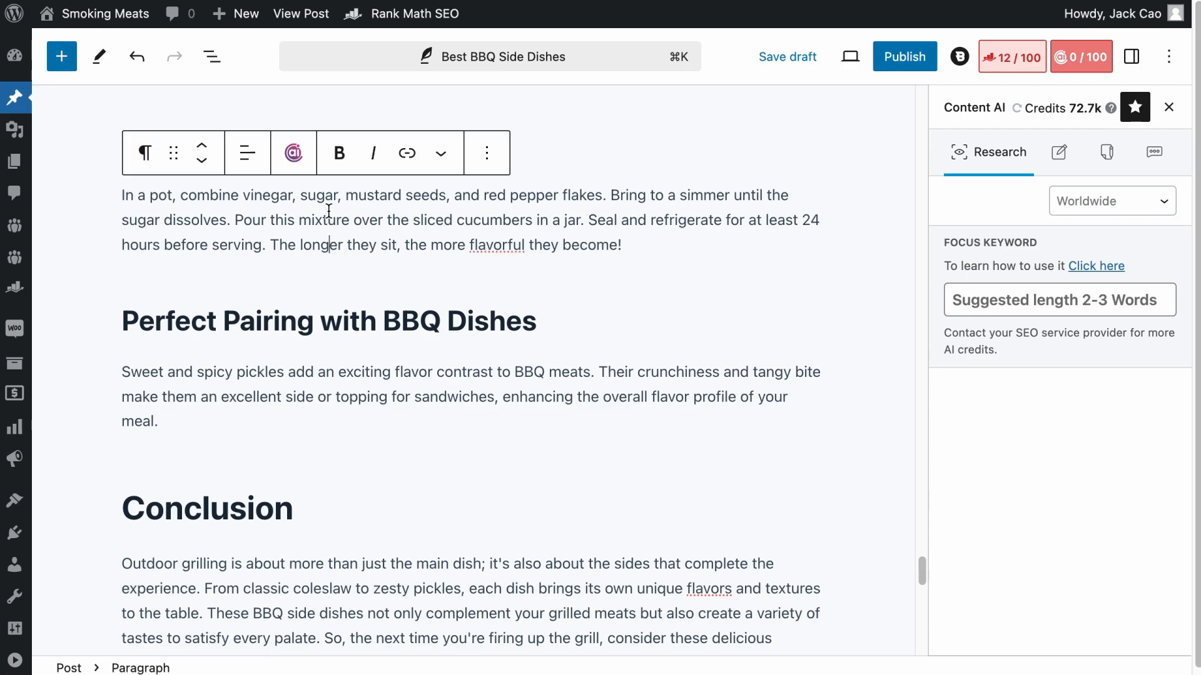
{"action": "left_click", "coordinate": [294, 154]}
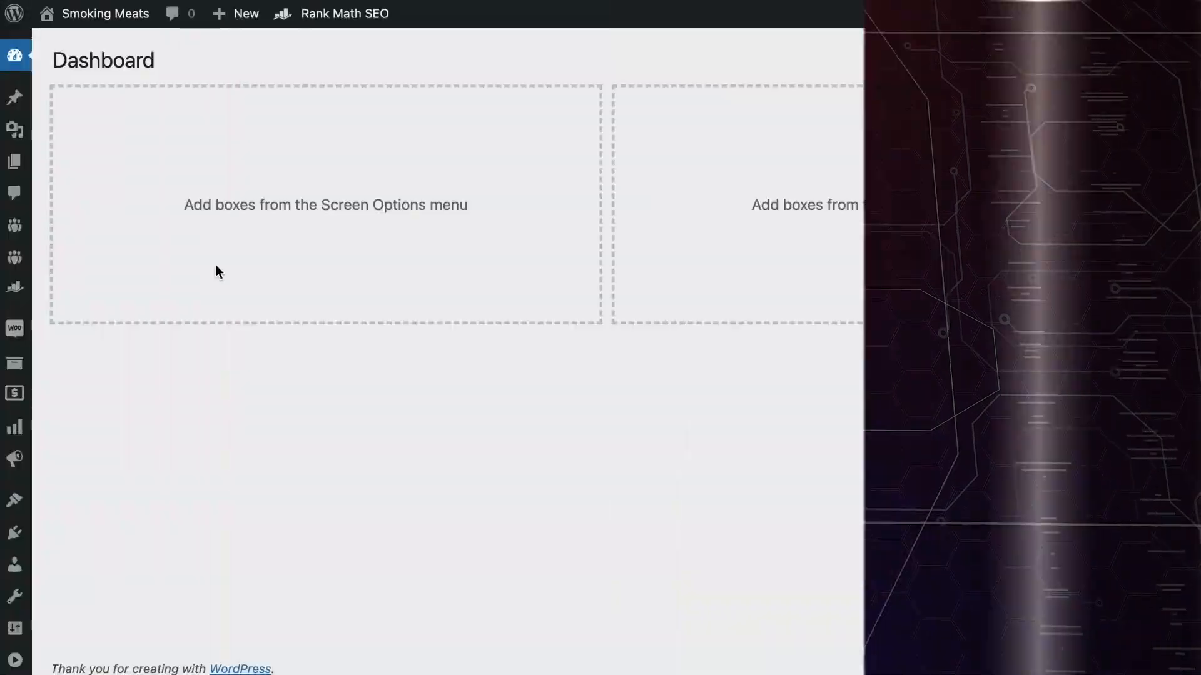
- Open Rank Math's Titles & Meta settings for Posts and examine the title, separator and site name variables in Single Post Title
{"action": "mouse_move", "coordinate": [15, 289]}
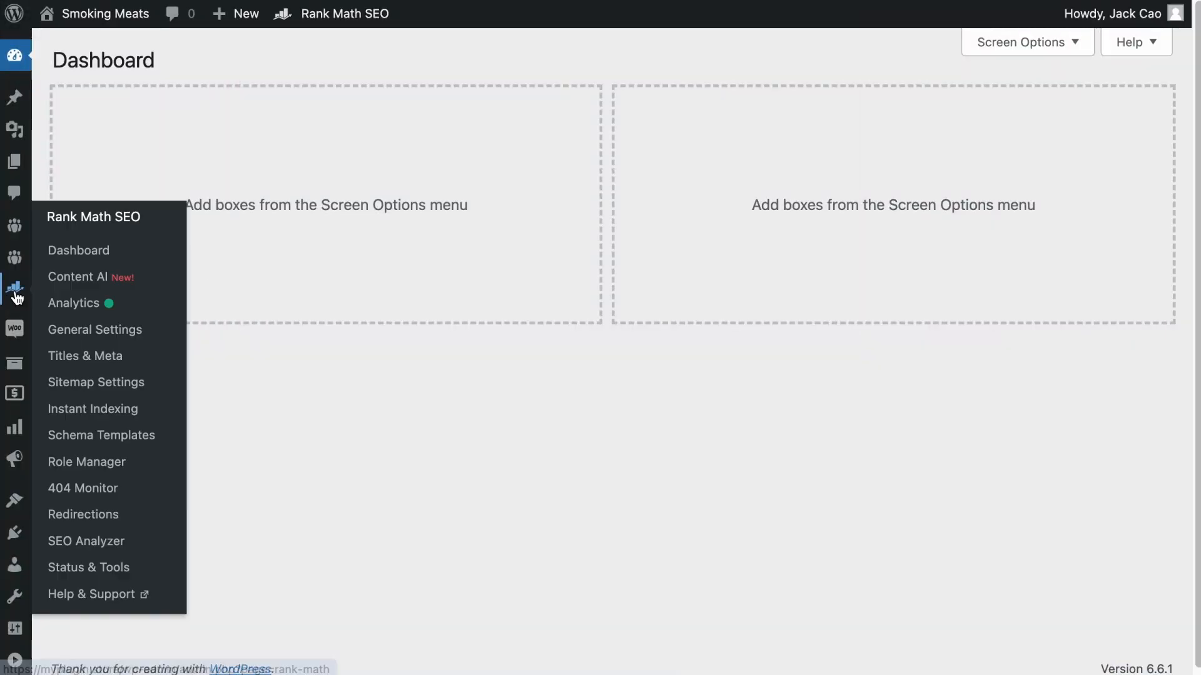
{"action": "left_click", "coordinate": [90, 356]}
{"action": "scroll", "coordinate": [193, 383], "scroll_direction": "down", "scroll_amount": 3}
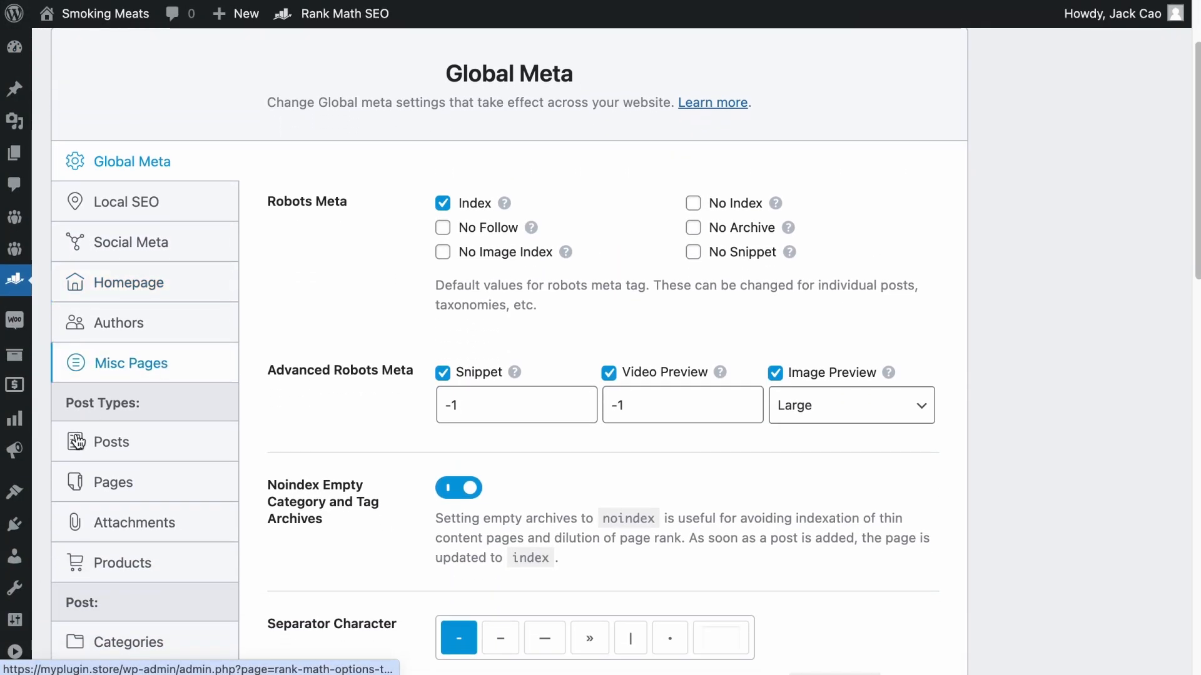
{"action": "left_click", "coordinate": [126, 444]}
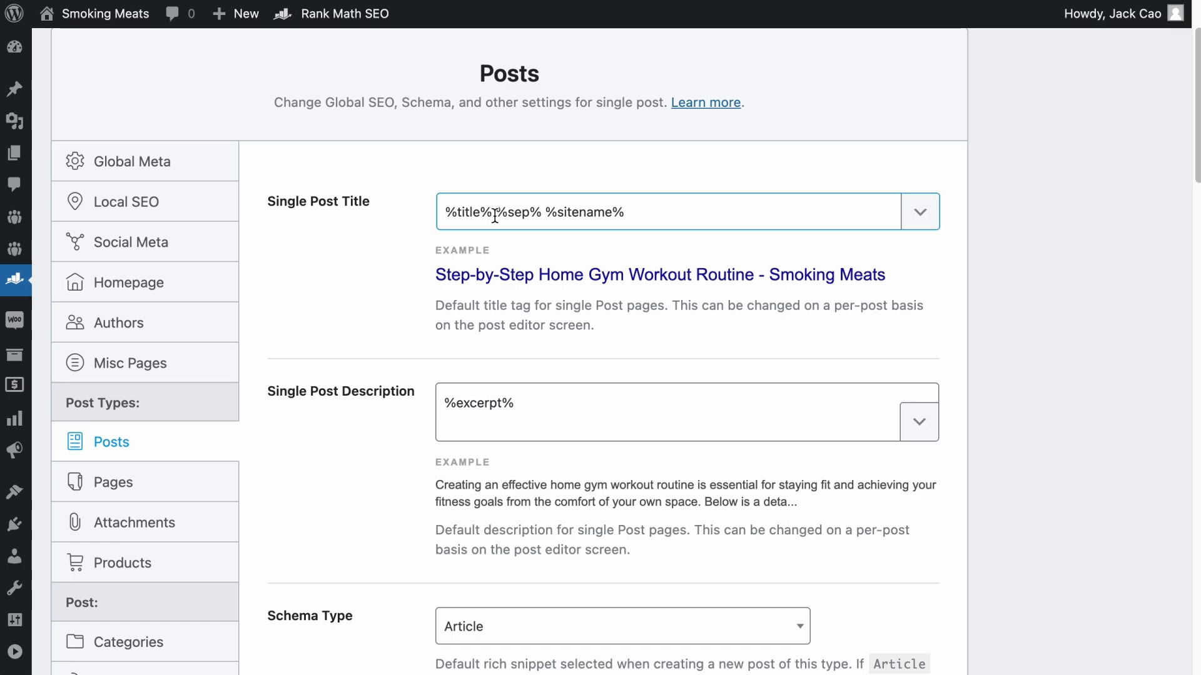
{"action": "left_click_drag", "start_coordinate": [497, 213], "coordinate": [419, 215]}
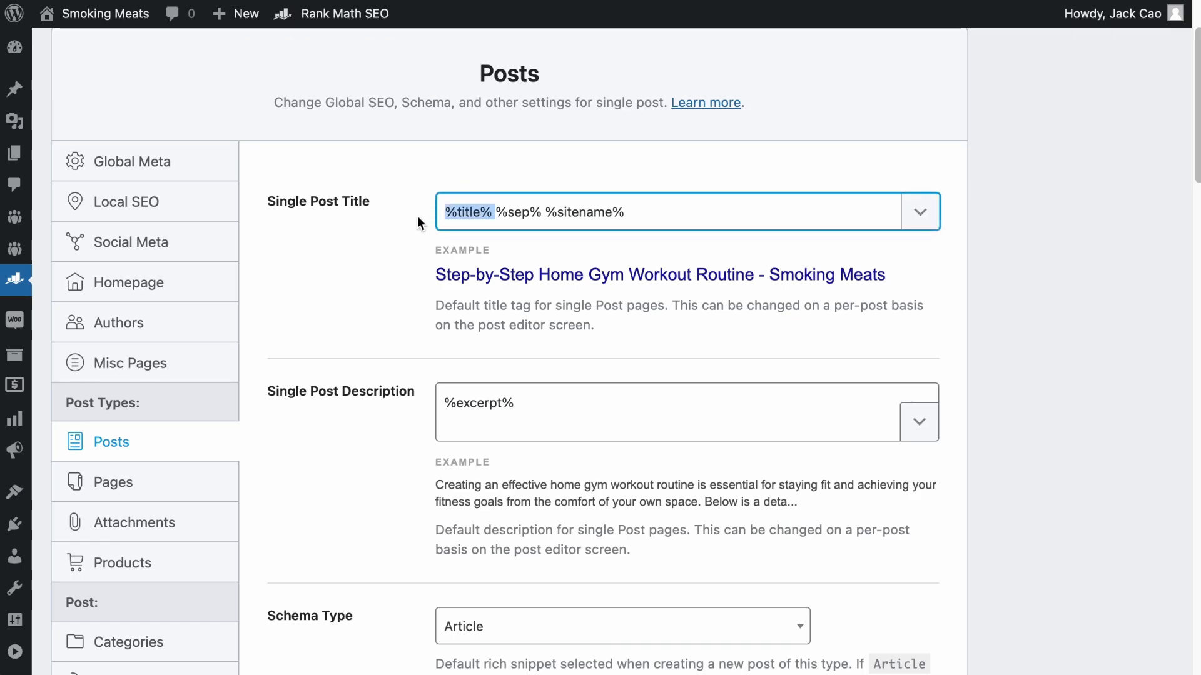
{"action": "left_click_drag", "start_coordinate": [495, 212], "coordinate": [542, 212]}
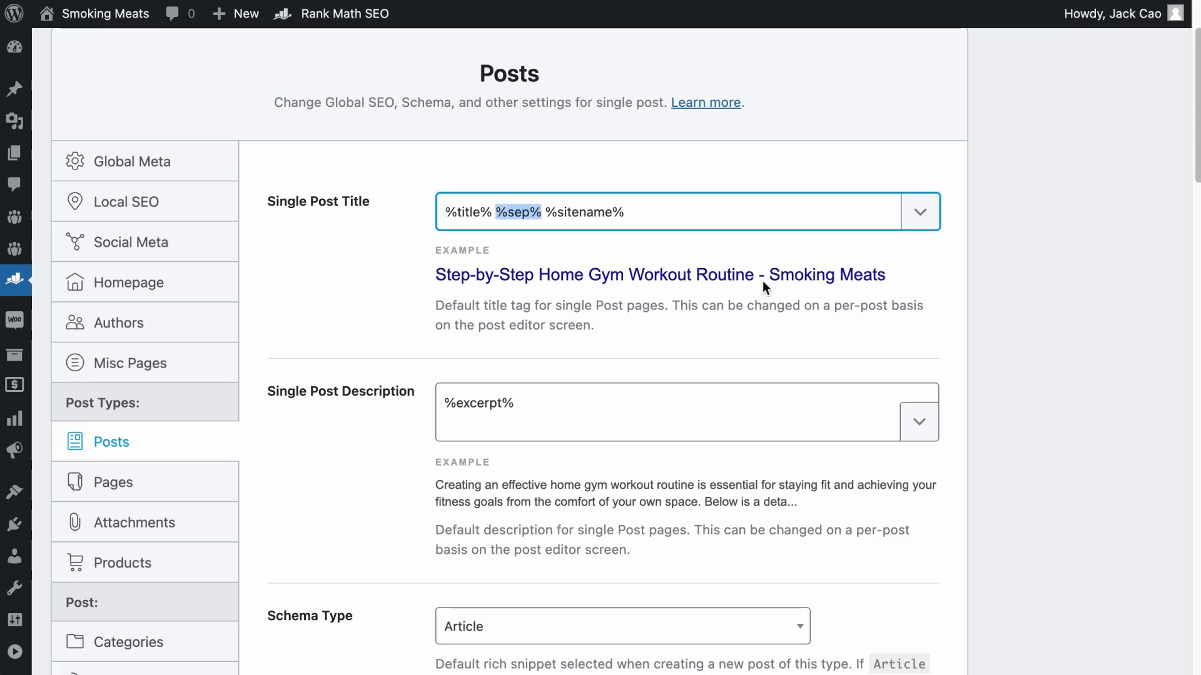
{"action": "left_click_drag", "start_coordinate": [549, 211], "coordinate": [636, 215]}
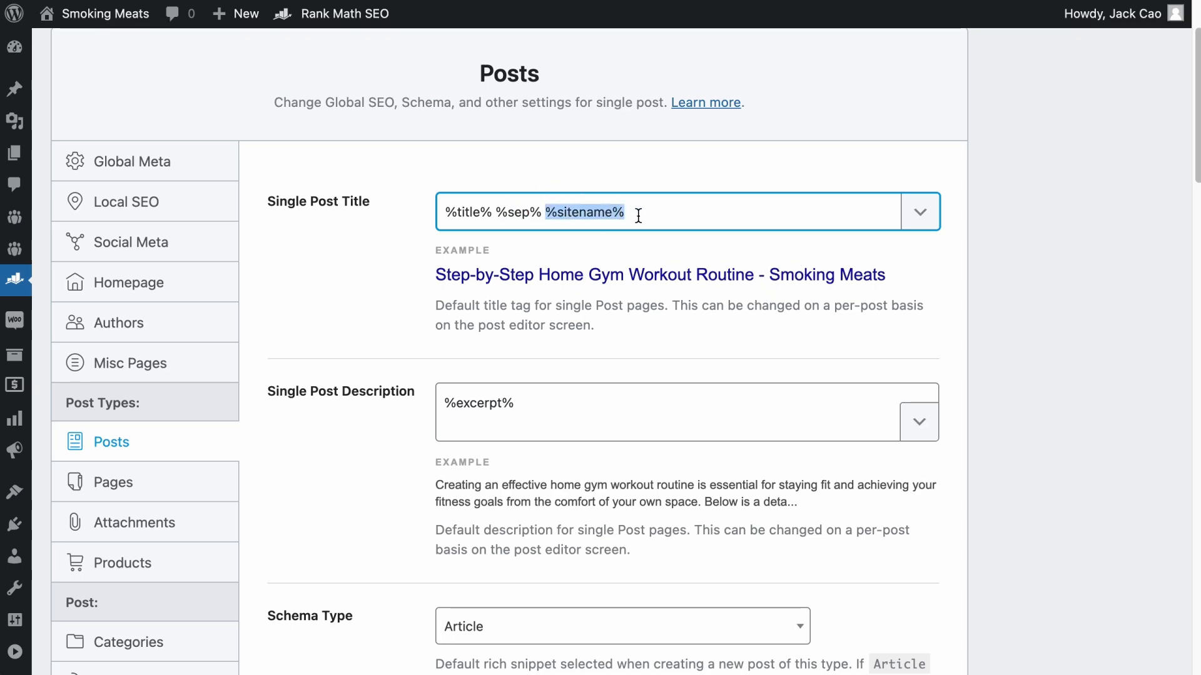
{"action": "left_click_drag", "start_coordinate": [629, 215], "coordinate": [375, 210]}
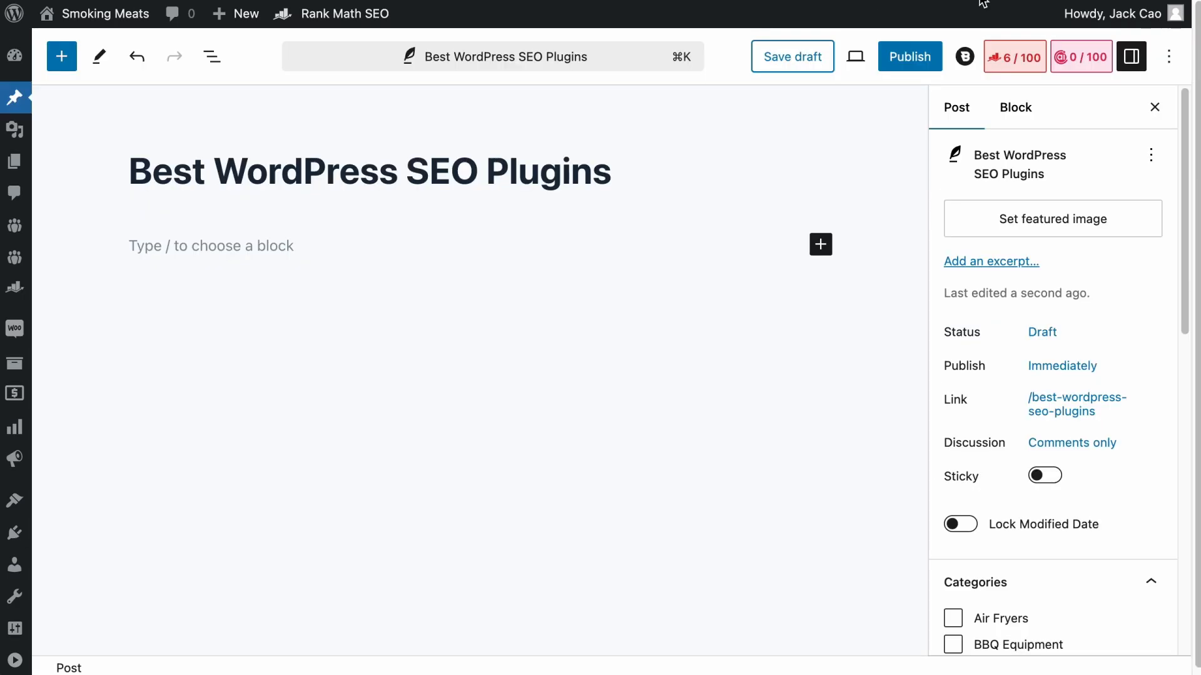
- Examine the title variables in the snippet editor of the "Best WordPress SEO Plugins" post and compare them with the post's heading
{"action": "left_click", "coordinate": [1017, 60]}
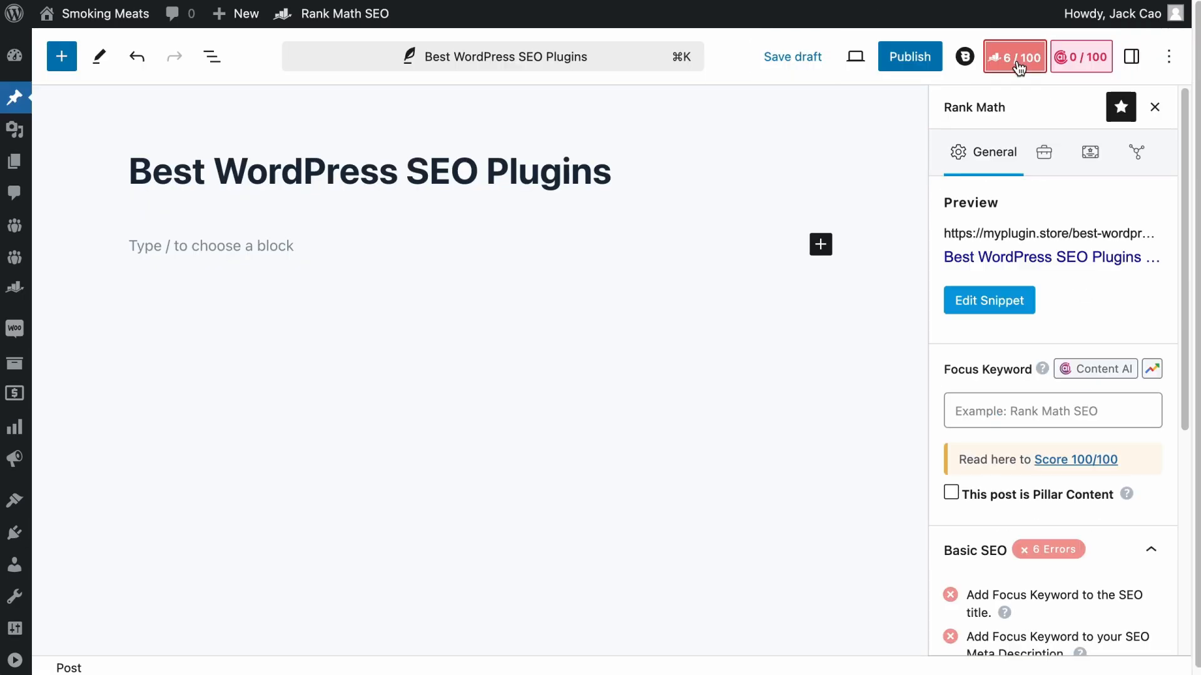
{"action": "left_click", "coordinate": [1010, 301]}
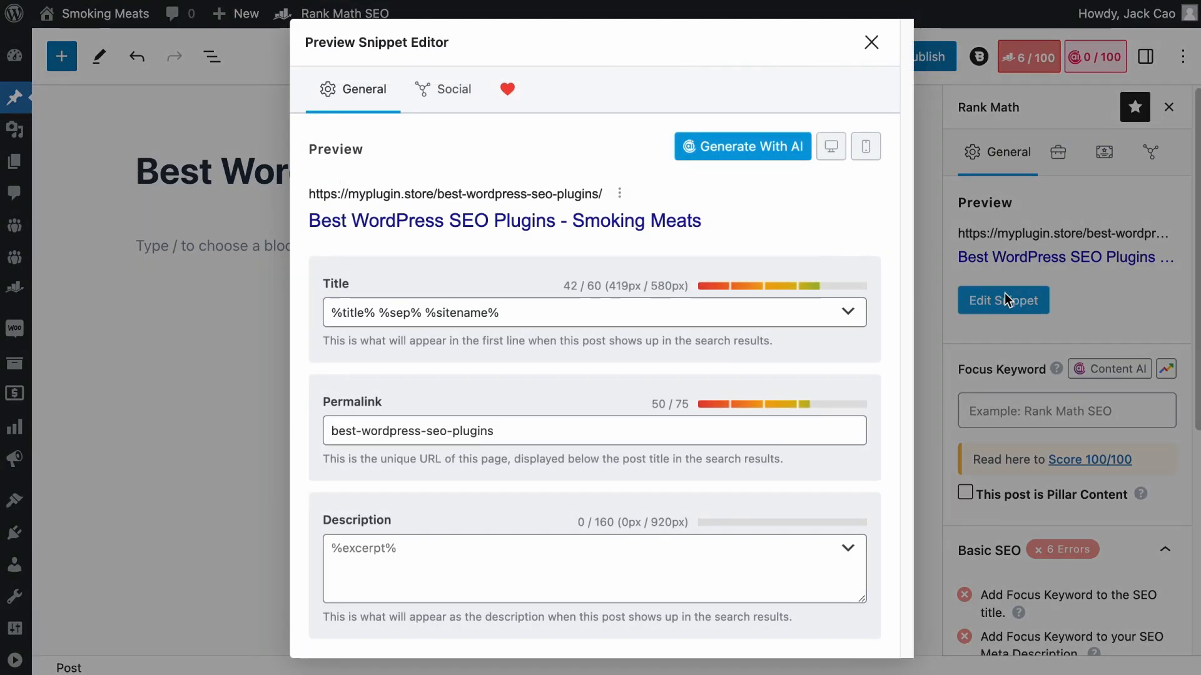
{"action": "left_click_drag", "start_coordinate": [534, 312], "coordinate": [296, 320]}
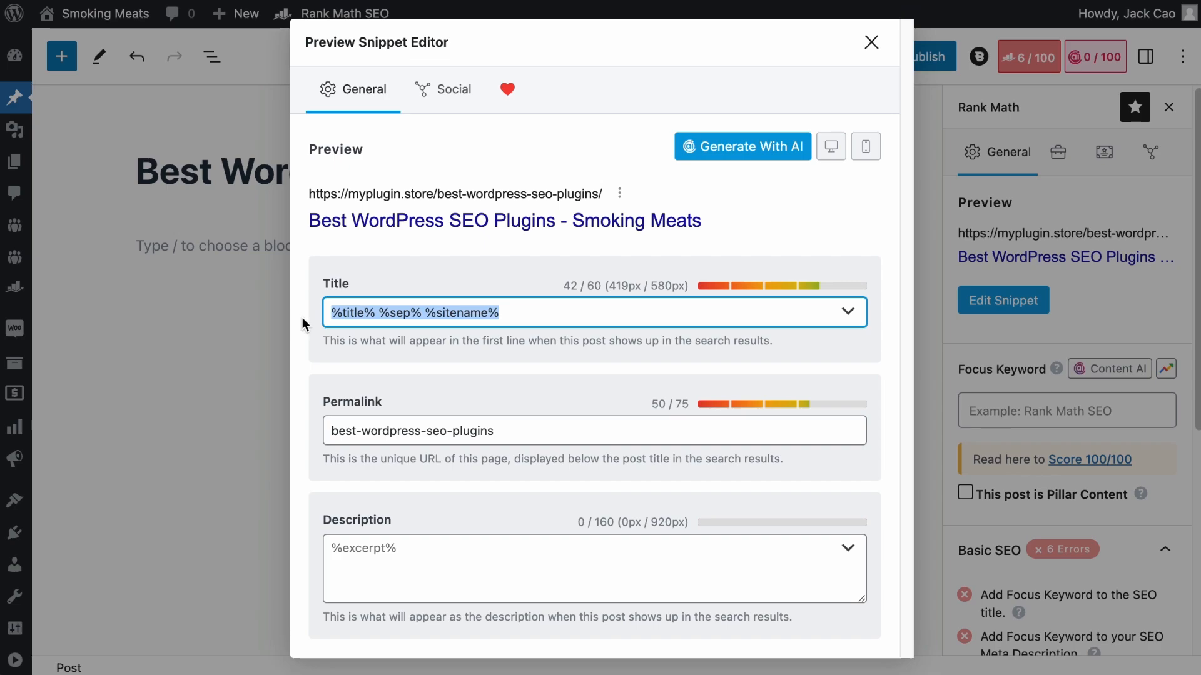
{"action": "left_click_drag", "start_coordinate": [376, 310], "coordinate": [330, 311]}
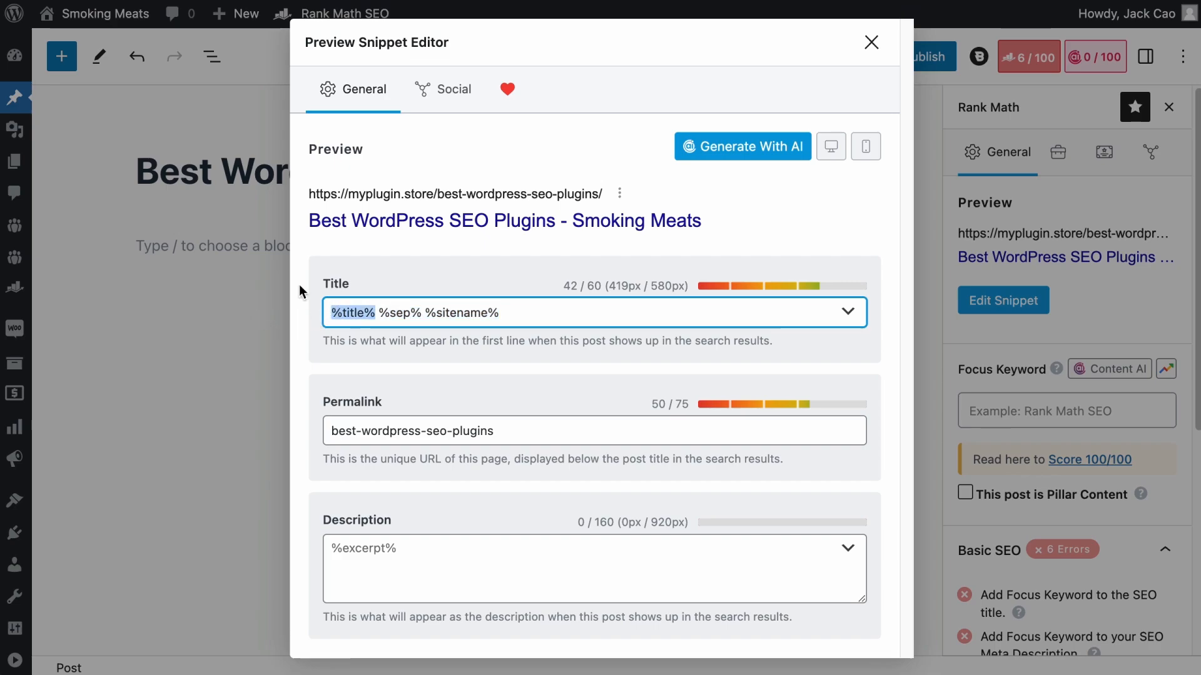
{"action": "left_click", "coordinate": [870, 41]}
{"action": "left_click_drag", "start_coordinate": [613, 171], "coordinate": [129, 180]}
{"action": "left_click", "coordinate": [968, 302]}
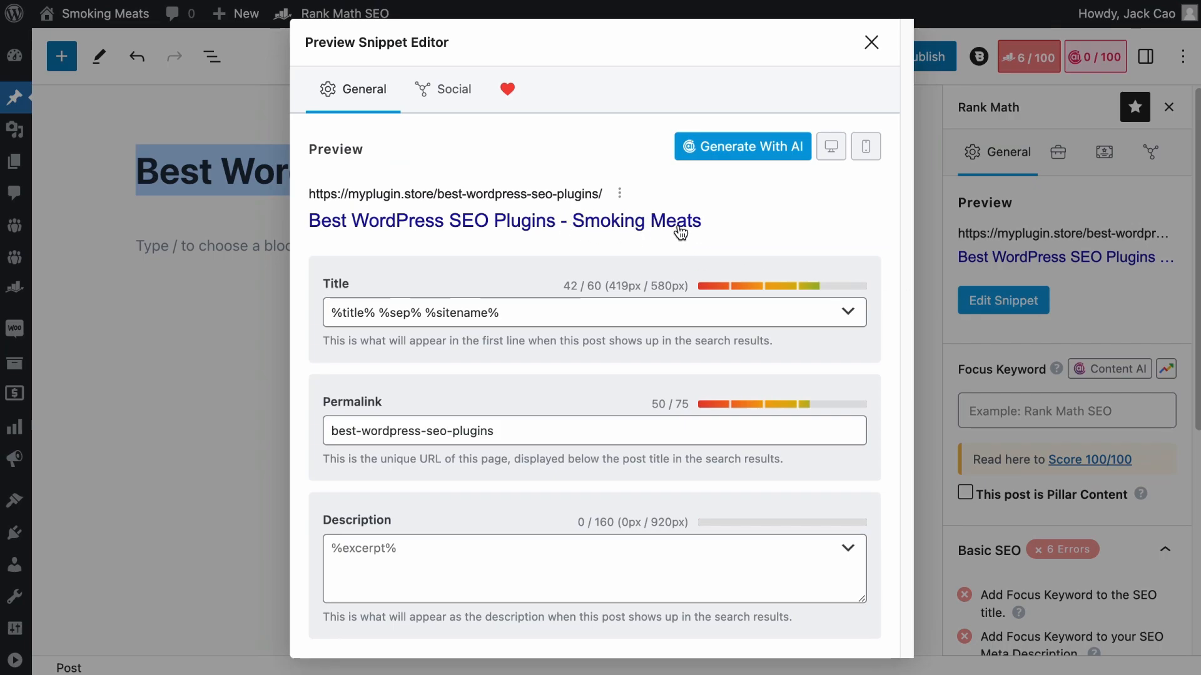
{"action": "left_click", "coordinate": [376, 316]}
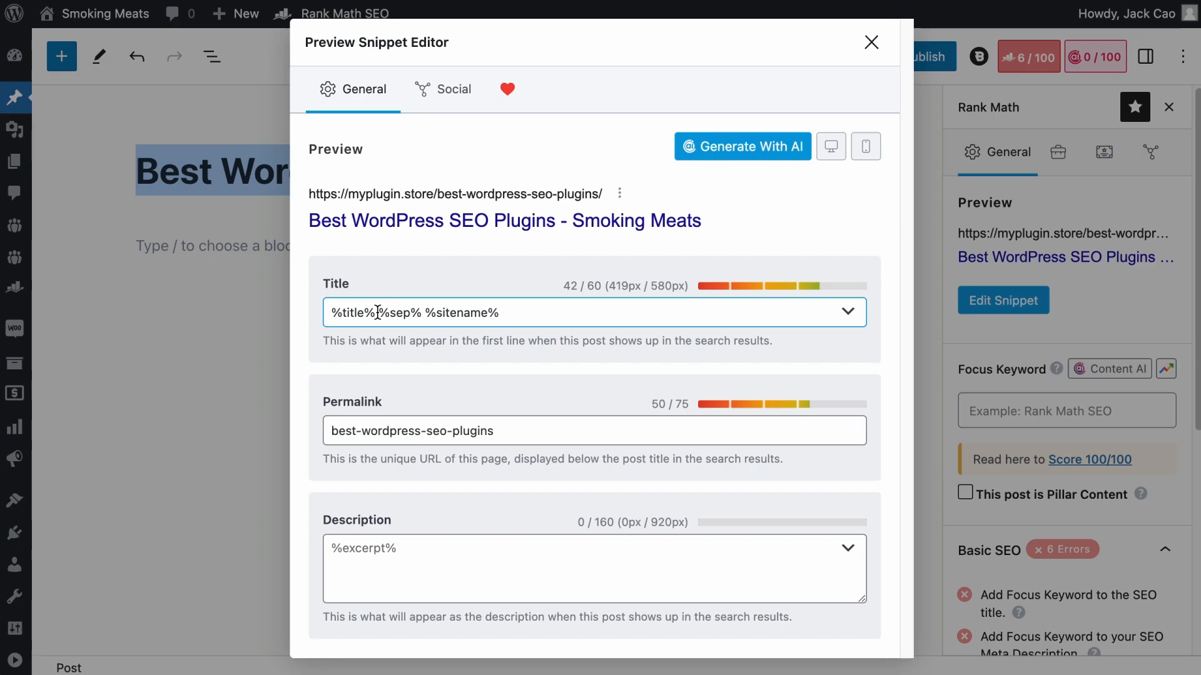
{"action": "left_click_drag", "start_coordinate": [377, 312], "coordinate": [616, 312]}
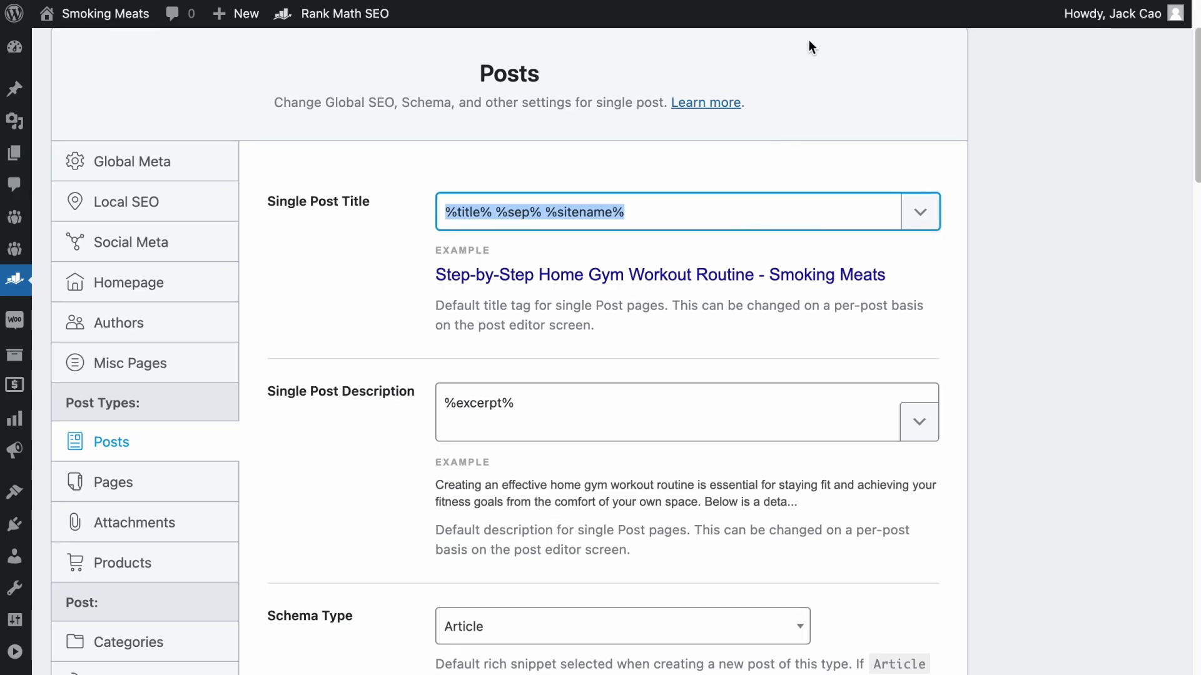
- Reduce the Single Post Title template to %title% in the Posts settings and save the changes
{"action": "left_click", "coordinate": [544, 211]}
{"action": "left_click_drag", "start_coordinate": [492, 211], "coordinate": [684, 211]}
{"action": "key", "text": "BackSpace"}
{"action": "scroll", "coordinate": [979, 399], "scroll_direction": "down", "scroll_amount": 20}
{"action": "left_click", "coordinate": [893, 567]}
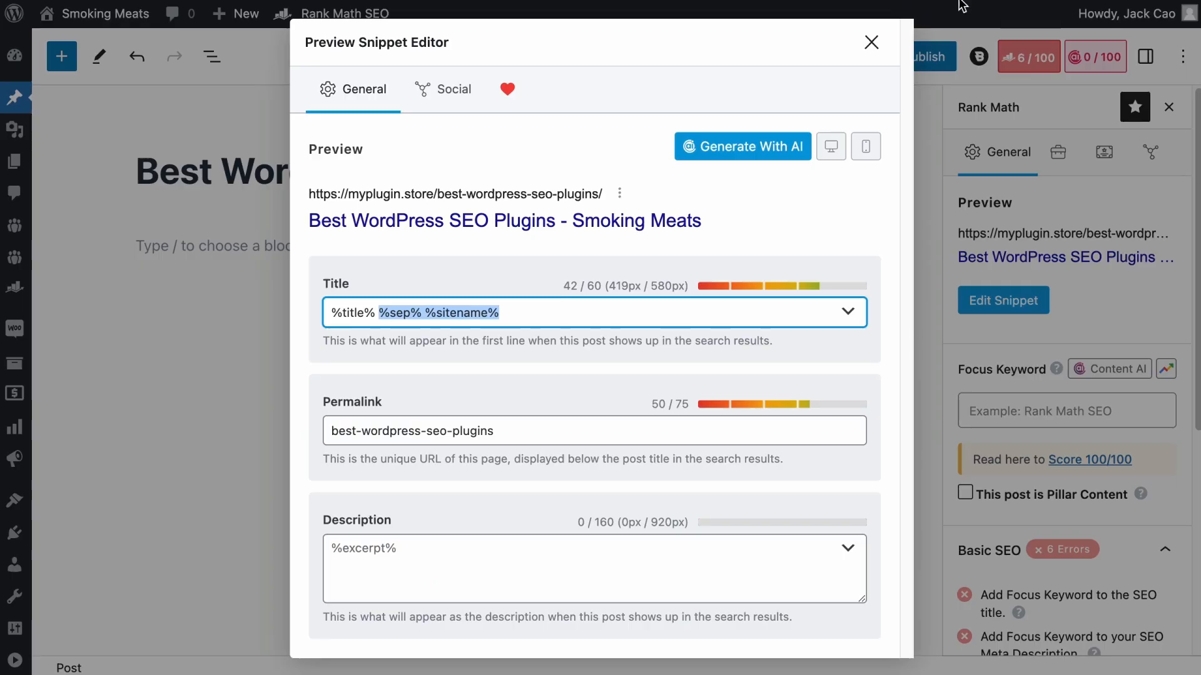
- Save the "Best WordPress SEO Plugins" draft and reopen its snippet editor to check the title template
{"action": "left_click", "coordinate": [863, 39]}
{"action": "left_click", "coordinate": [785, 64]}
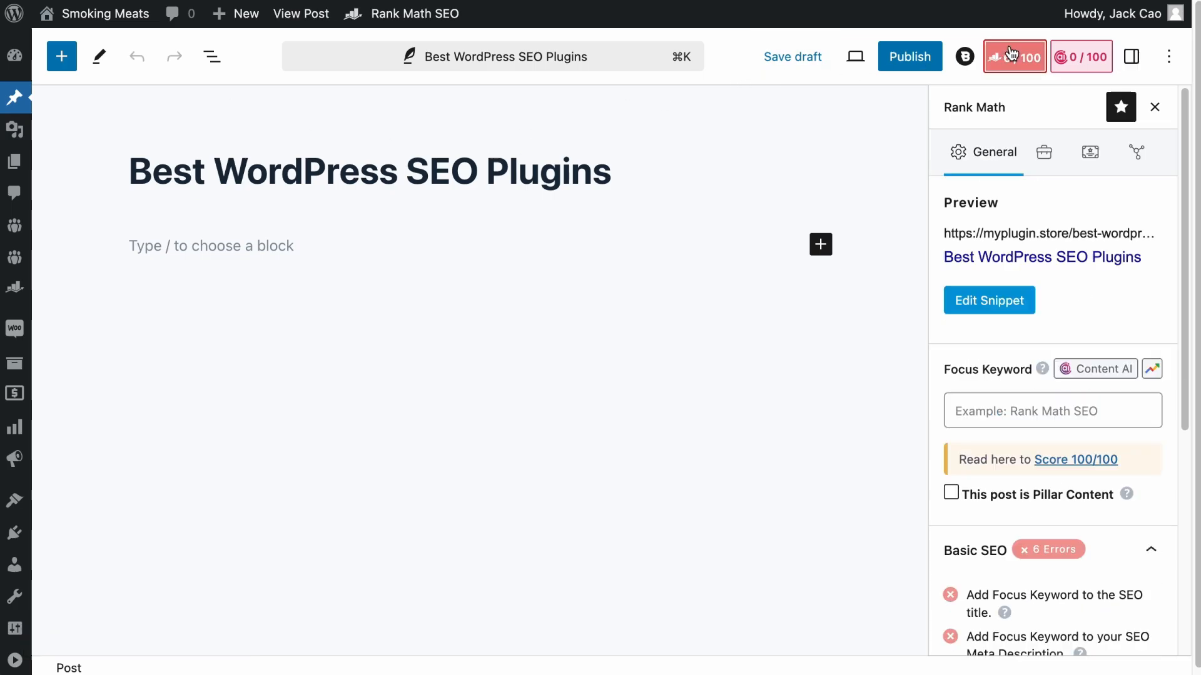
{"action": "left_click", "coordinate": [991, 300]}
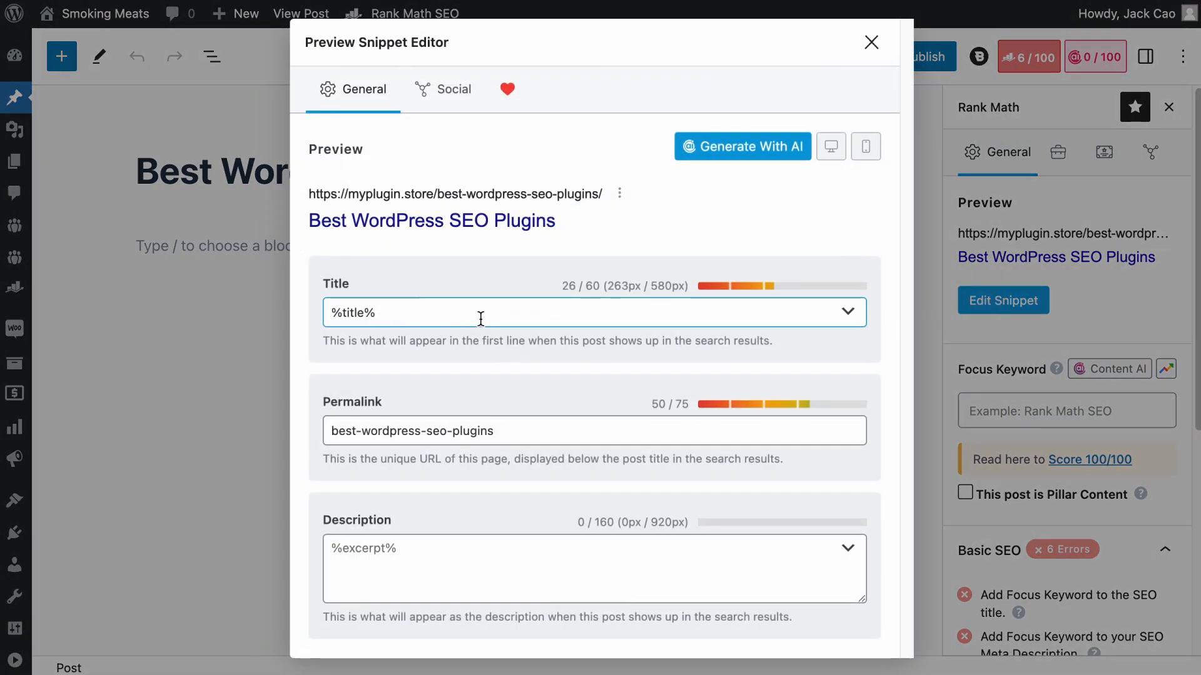
- Look through the variables available for the snippet title
{"action": "left_click", "coordinate": [850, 313]}
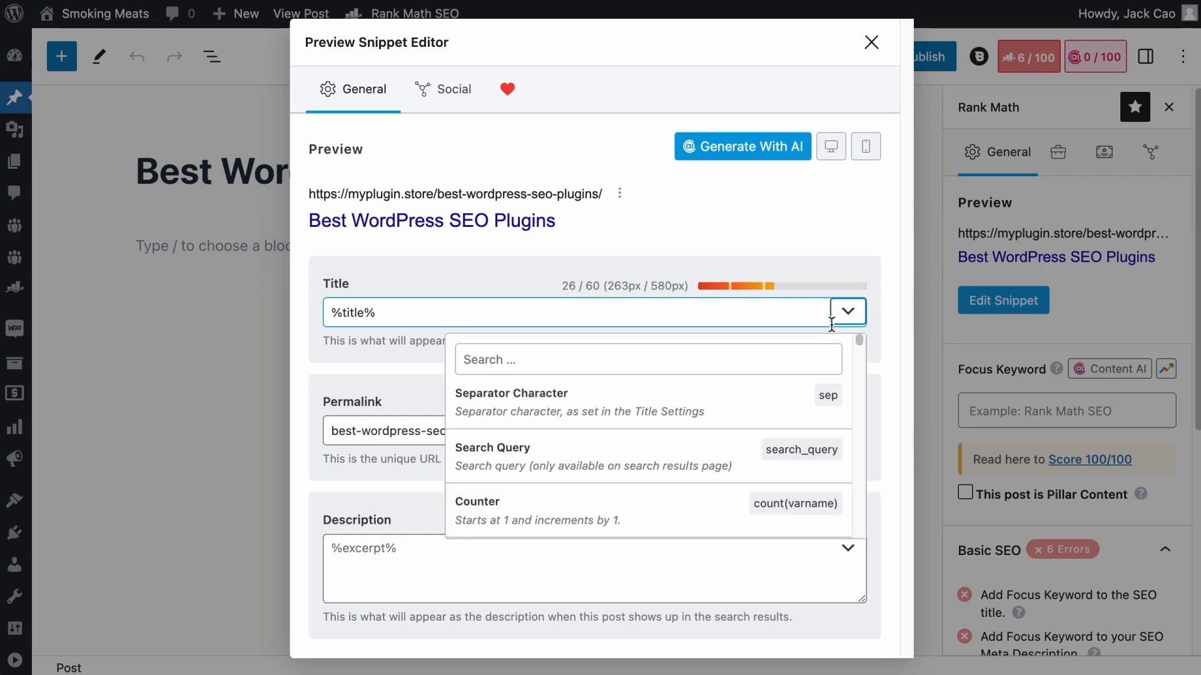
{"action": "scroll", "coordinate": [731, 437], "scroll_direction": "down", "scroll_amount": 15}
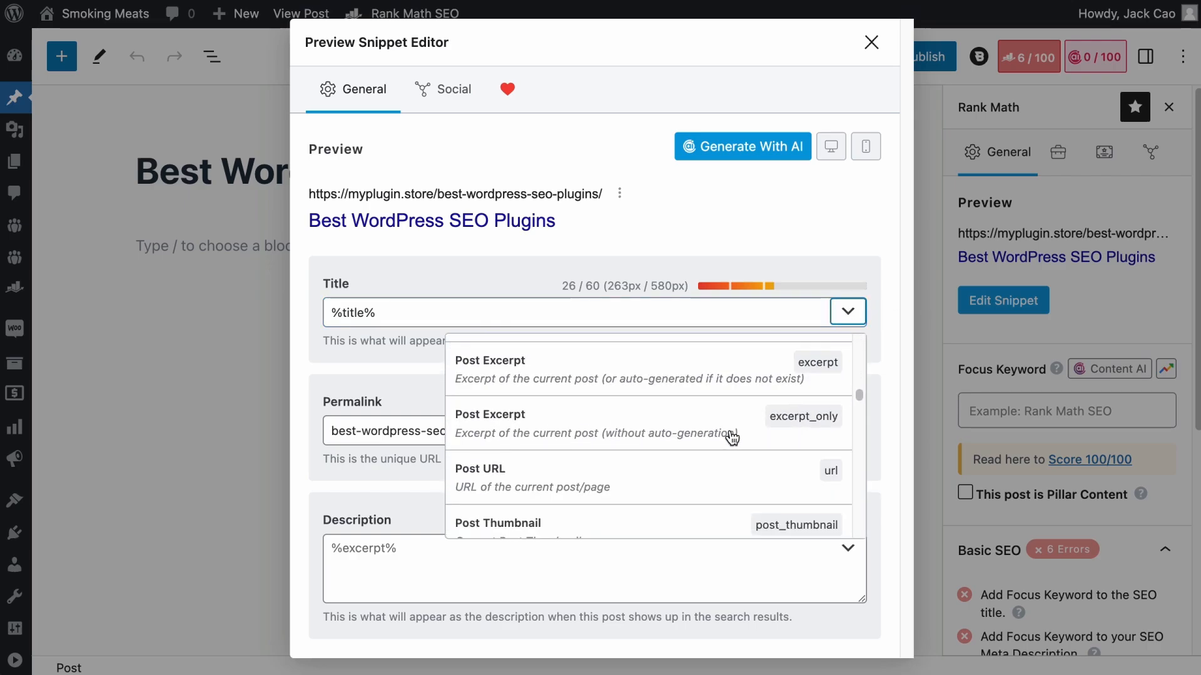
{"action": "left_click", "coordinate": [529, 264]}
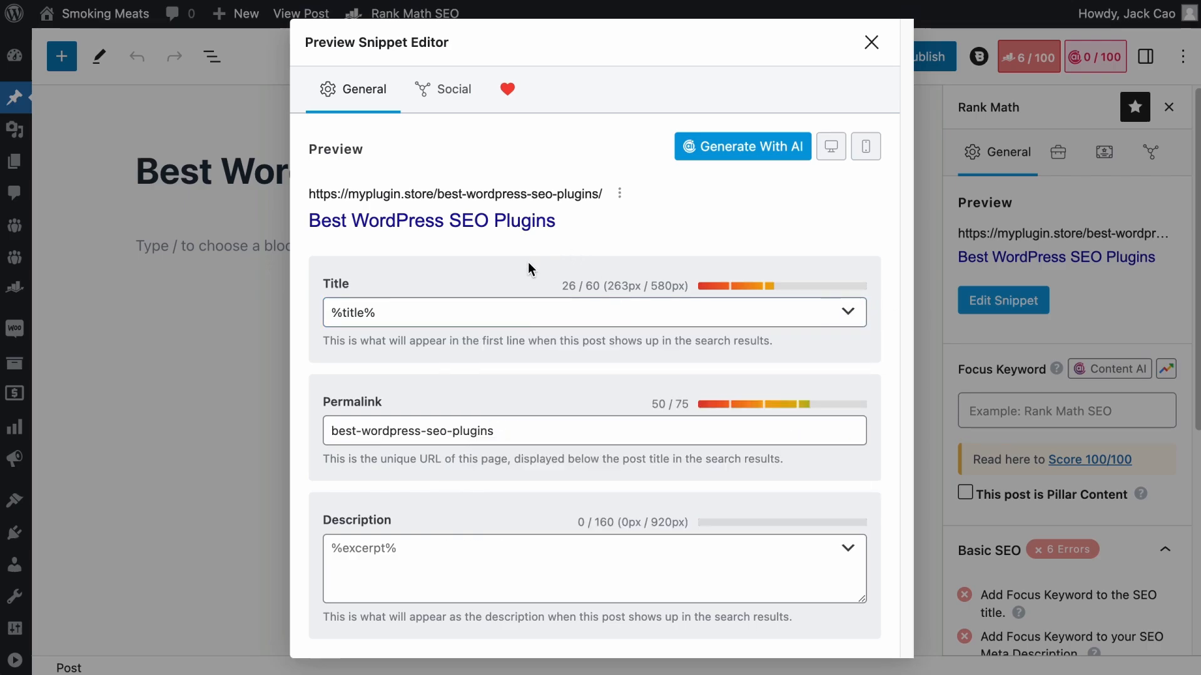
- Append "in 2024" to the %title% variable in the snippet title
{"action": "left_click", "coordinate": [492, 318]}
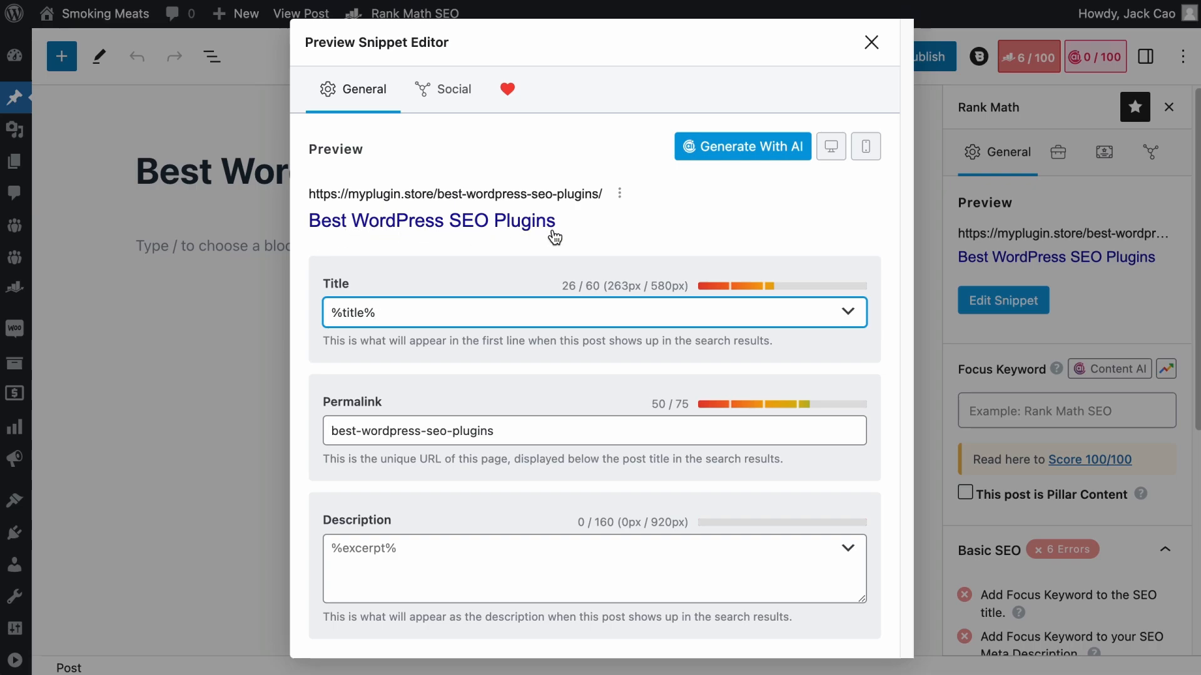
{"action": "type", "text": "in 2024"}
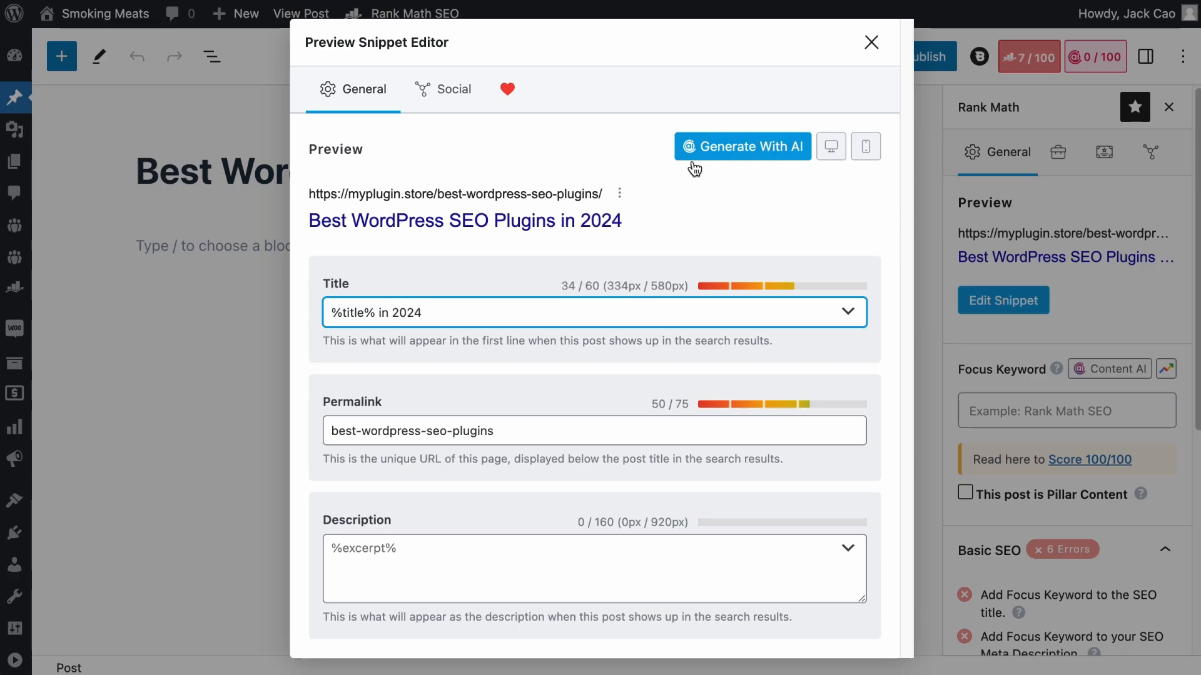
- Replace 2024 in the snippet title with the Current Year variable, giving the template %title% in %currentyear%
{"action": "left_click_drag", "start_coordinate": [418, 313], "coordinate": [392, 314]}
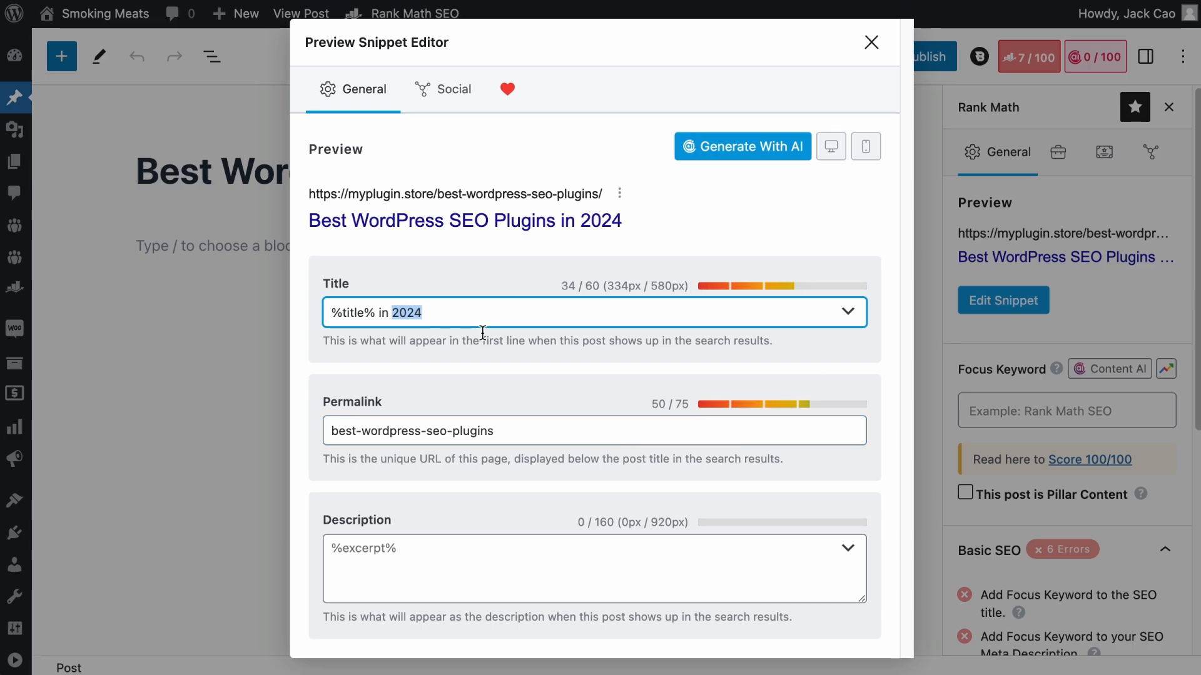
{"action": "key", "text": "BackSpace"}
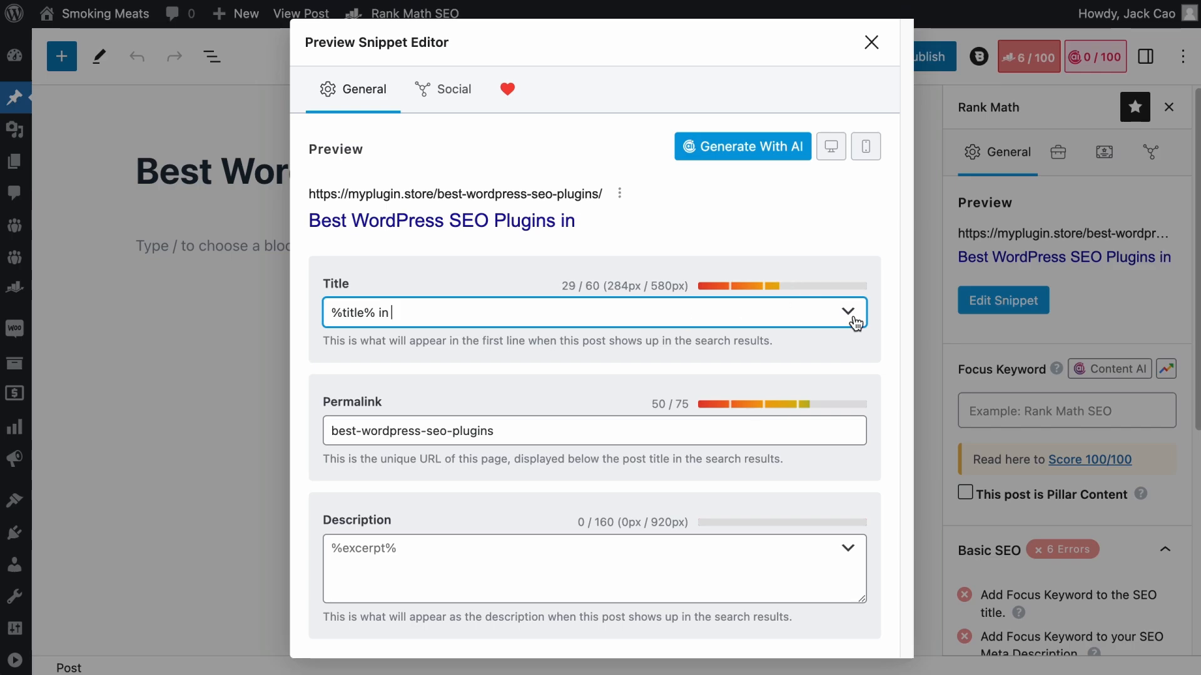
{"action": "left_click", "coordinate": [848, 311]}
{"action": "scroll", "coordinate": [726, 368], "scroll_direction": "up", "scroll_amount": 5}
{"action": "type", "text": "year"}
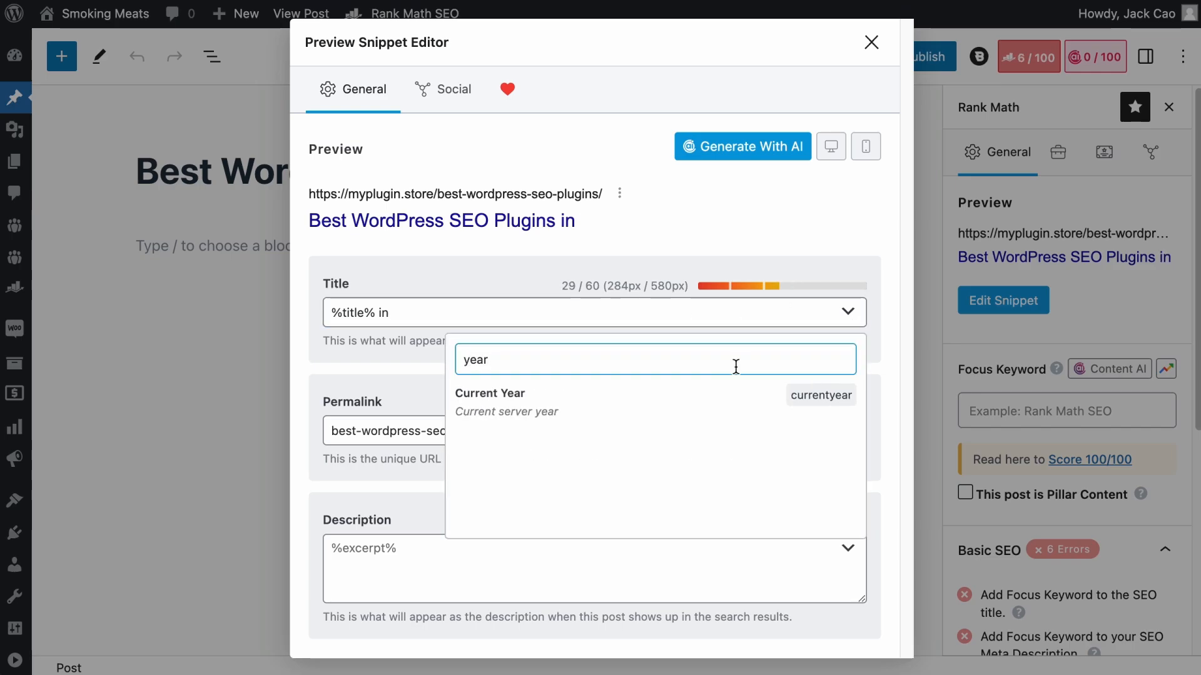
{"action": "left_click", "coordinate": [633, 400]}
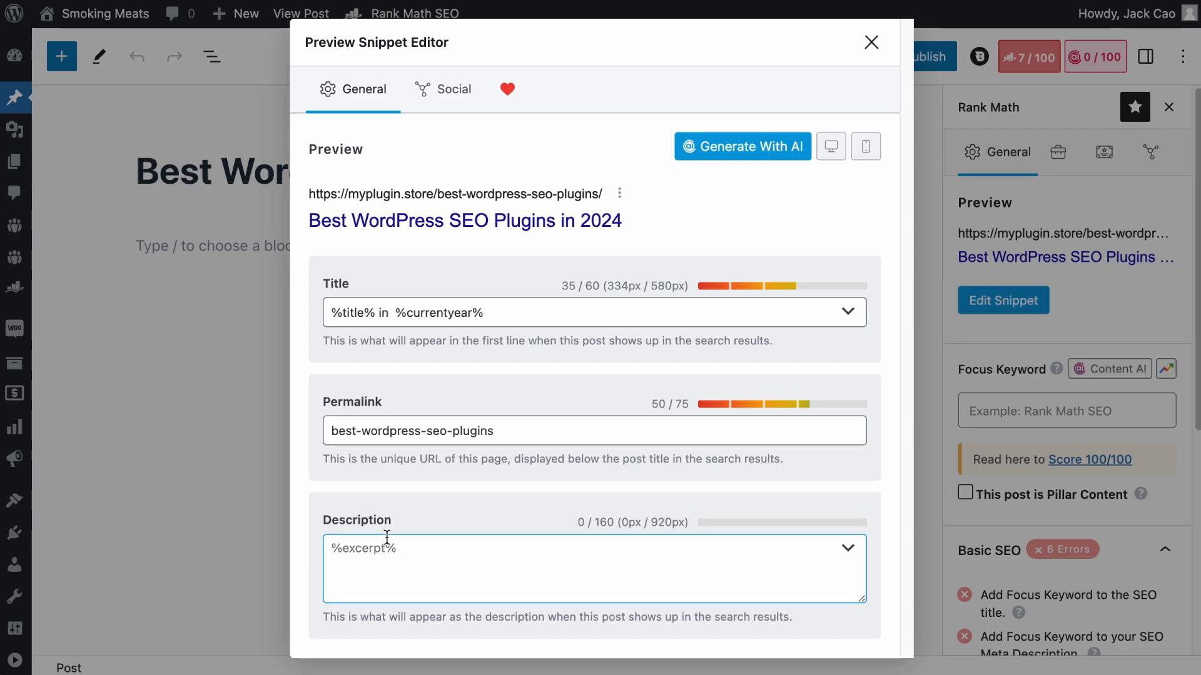
{"action": "left_click", "coordinate": [503, 568]}
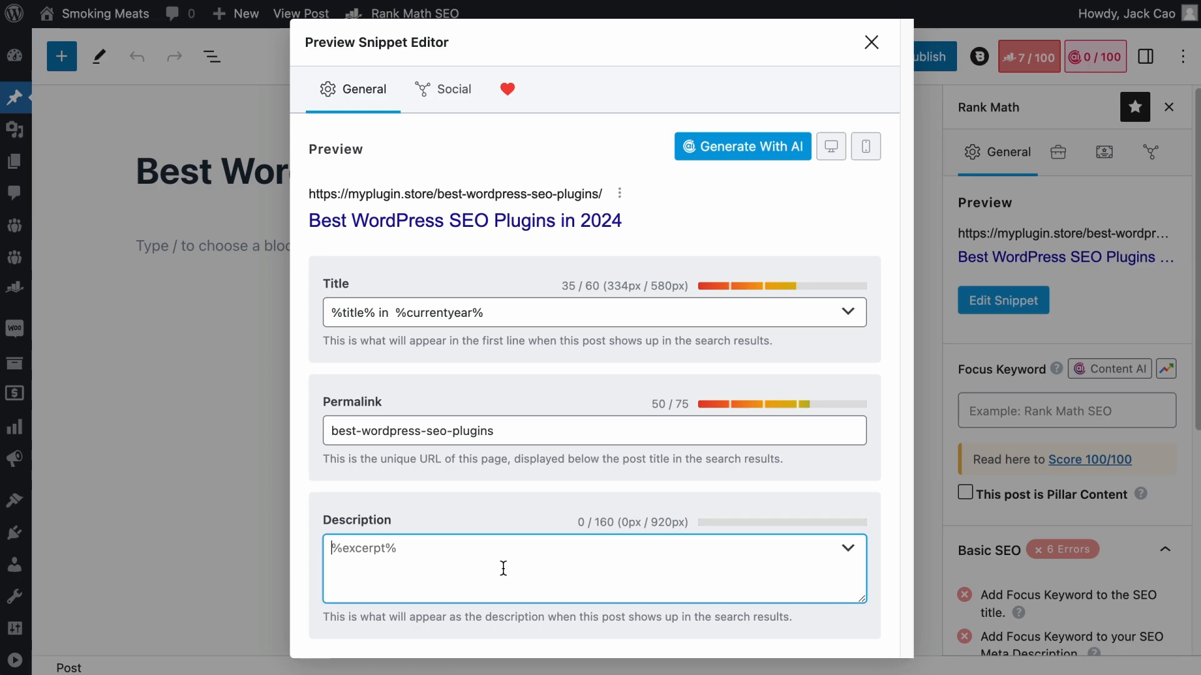
{"action": "type", "text": "sdegbresg"}
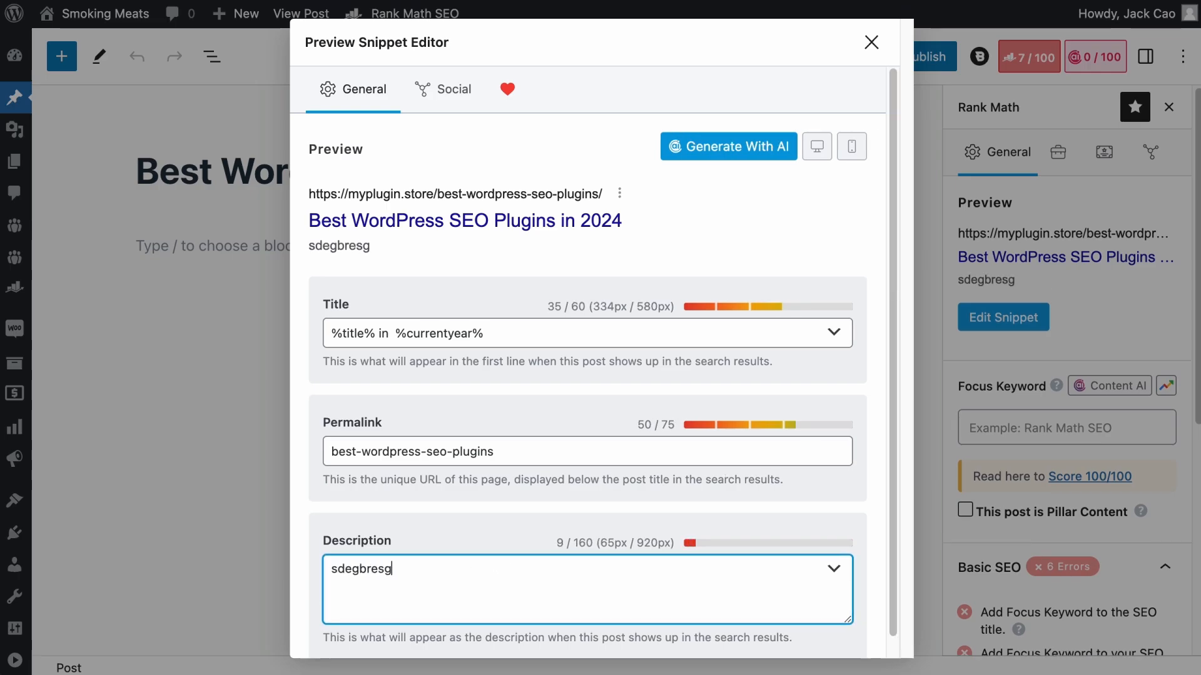
{"action": "key", "text": "ctrl+a"}
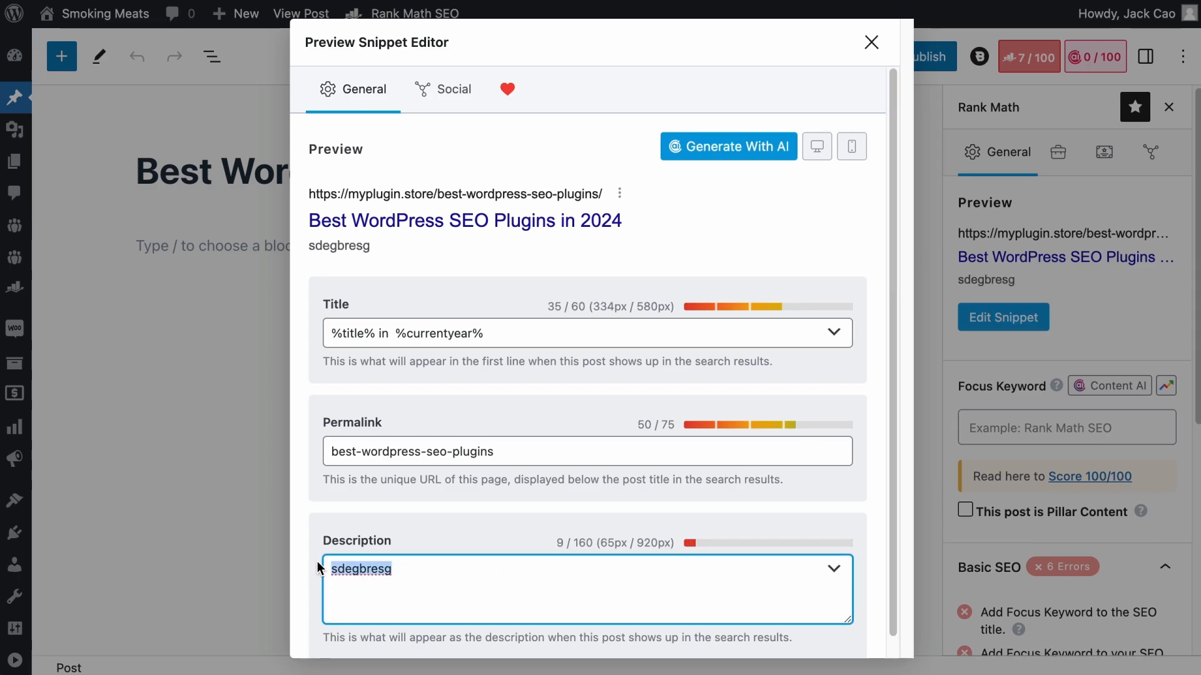
{"action": "key", "text": "BackSpace"}
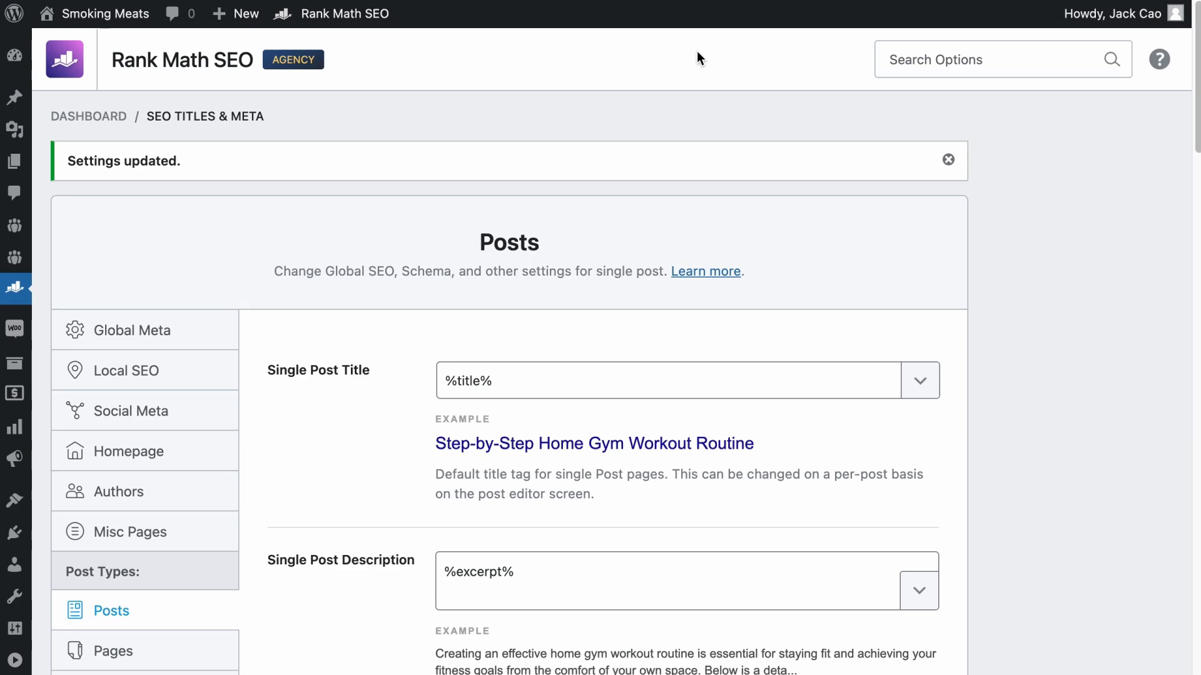
- Close the snippet editor and check the manual excerpt field in the post settings
{"action": "scroll", "coordinate": [544, 362], "scroll_direction": "down", "scroll_amount": 1}
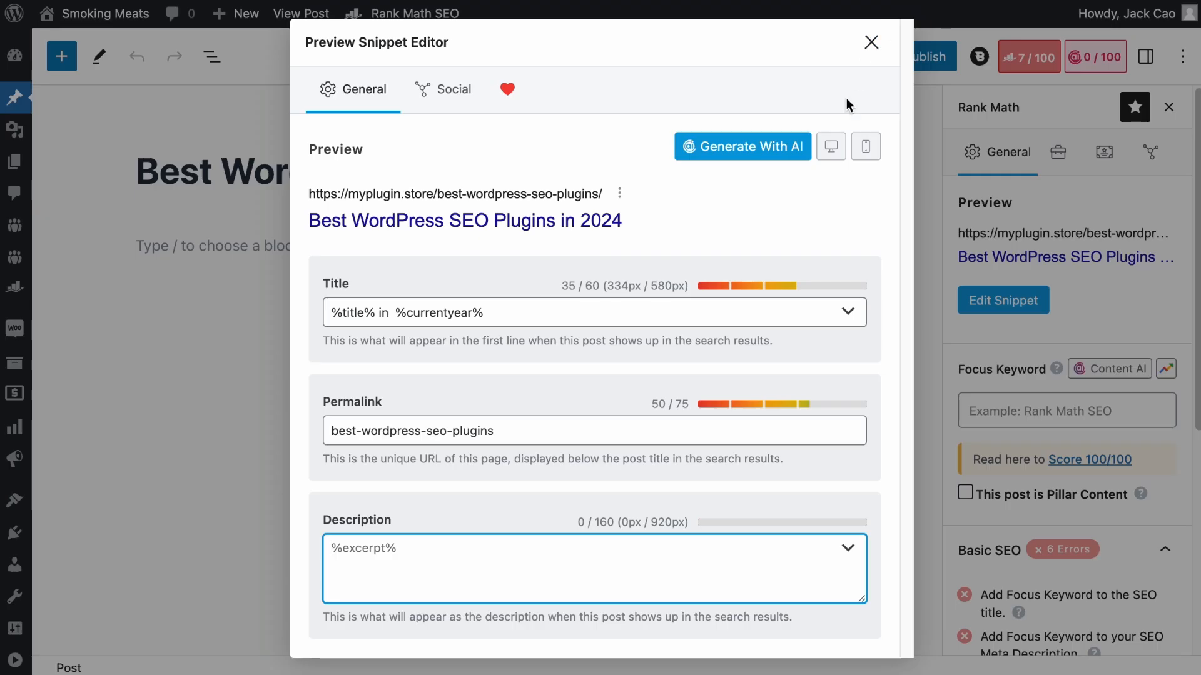
{"action": "left_click", "coordinate": [867, 42]}
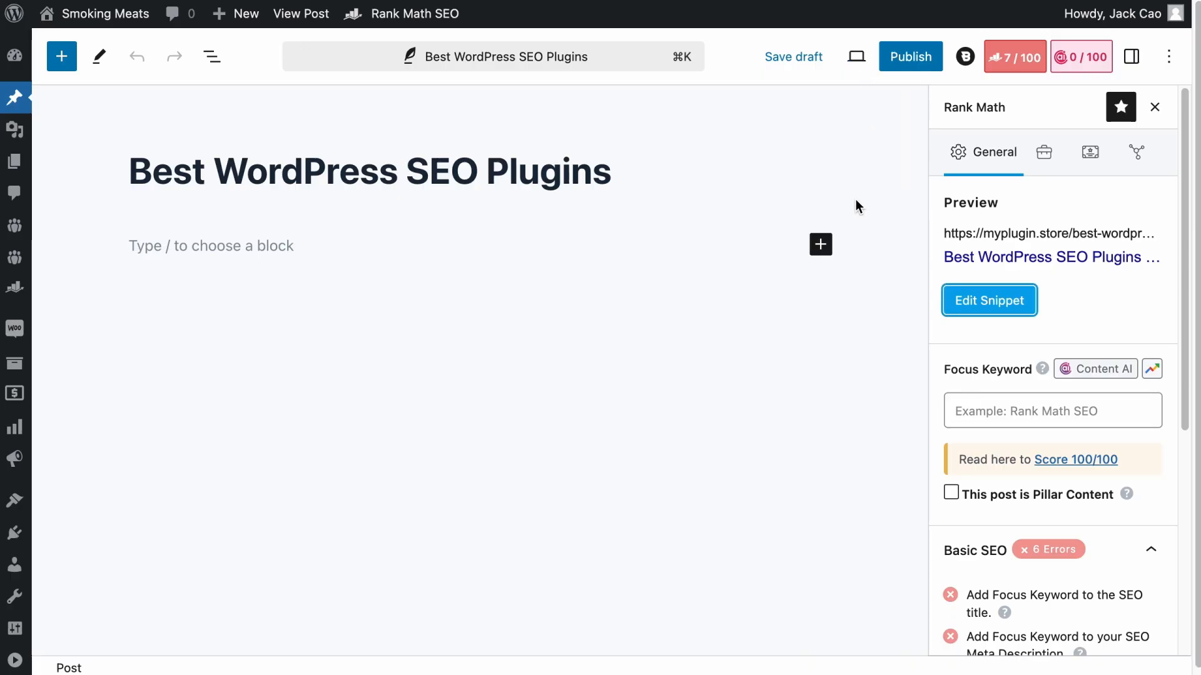
{"action": "left_click", "coordinate": [1132, 57]}
{"action": "left_click", "coordinate": [976, 264]}
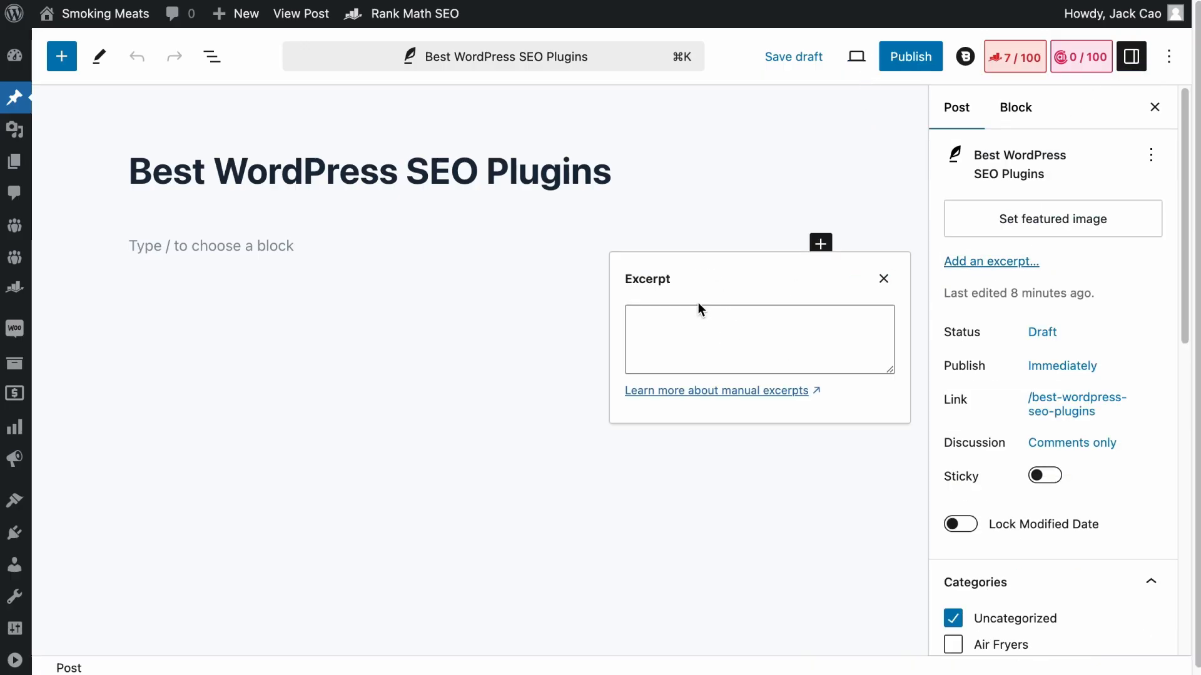
{"action": "left_click", "coordinate": [883, 279]}
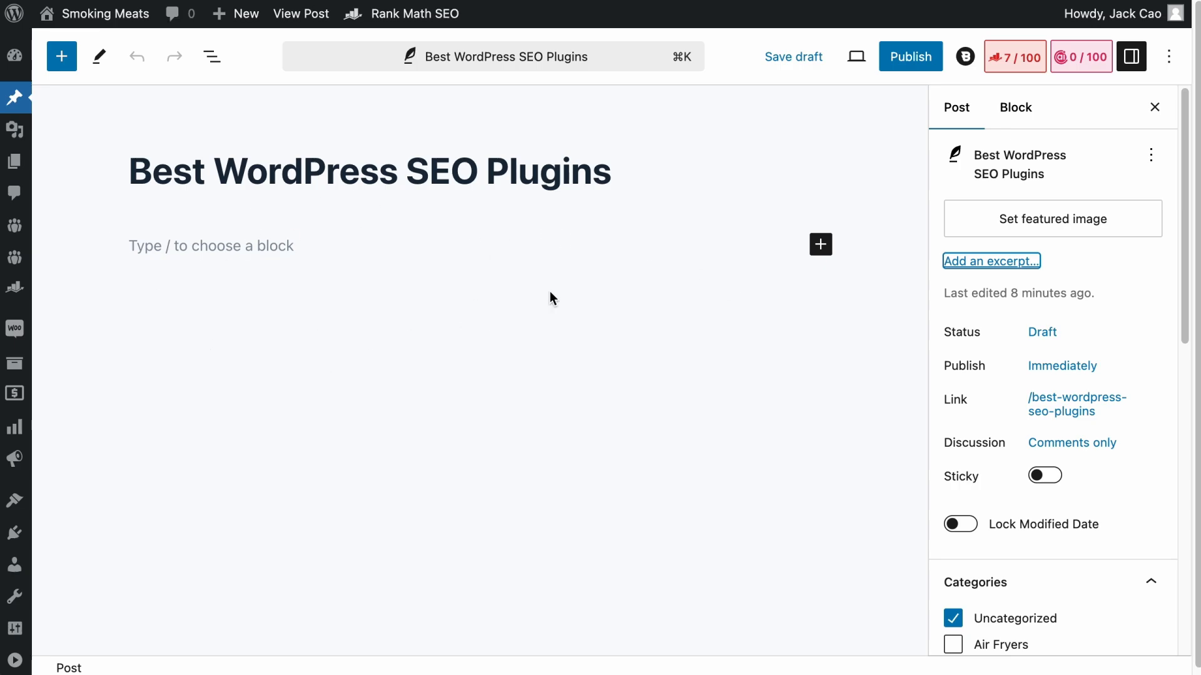
- Review the SEO title and SEO description templates of all posts in the Posts list
{"action": "left_click", "coordinate": [757, 172]}
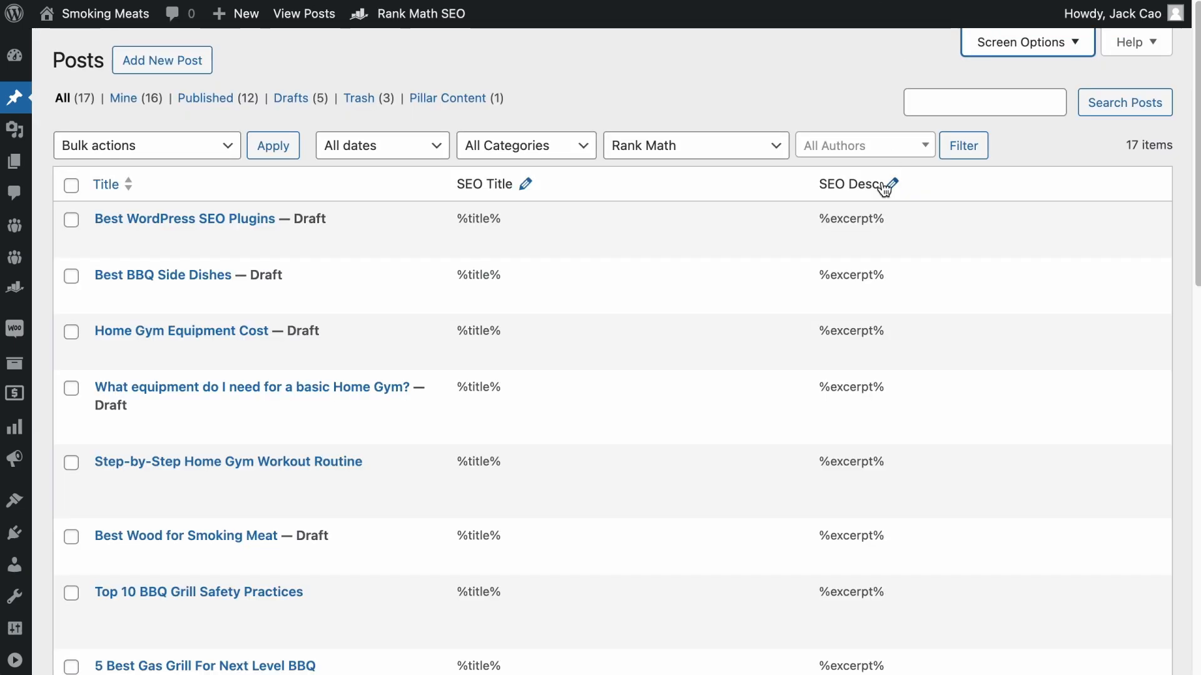
{"action": "scroll", "coordinate": [919, 359], "scroll_direction": "down", "scroll_amount": 3}
{"action": "scroll", "coordinate": [920, 365], "scroll_direction": "down", "scroll_amount": 5}
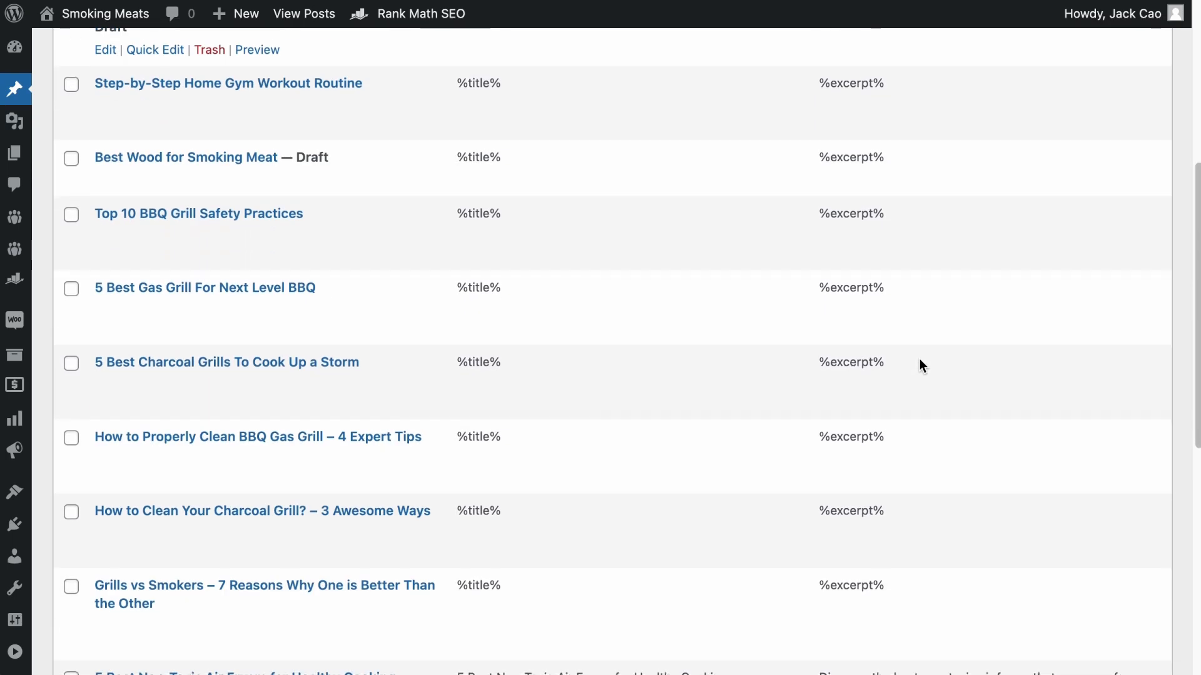
{"action": "scroll", "coordinate": [921, 366], "scroll_direction": "up", "scroll_amount": 10}
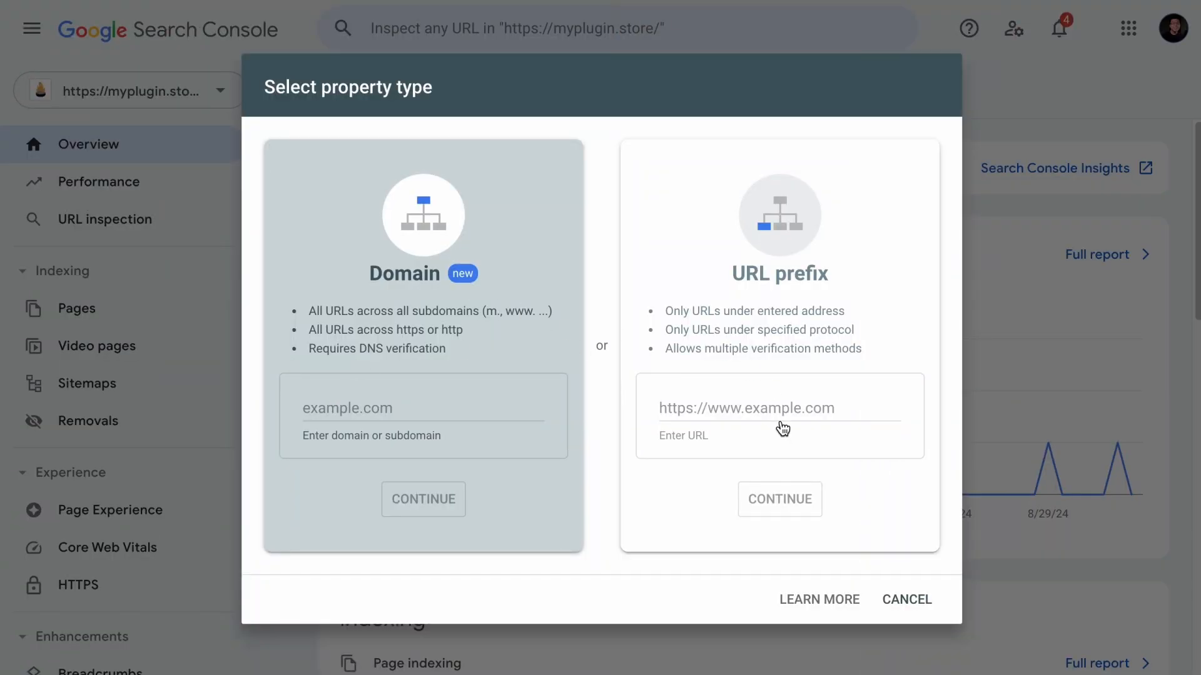
{"action": "left_click", "coordinate": [761, 410]}
{"action": "type", "text": "https://sproutmarketer.com/"}
{"action": "left_click", "coordinate": [791, 505]}
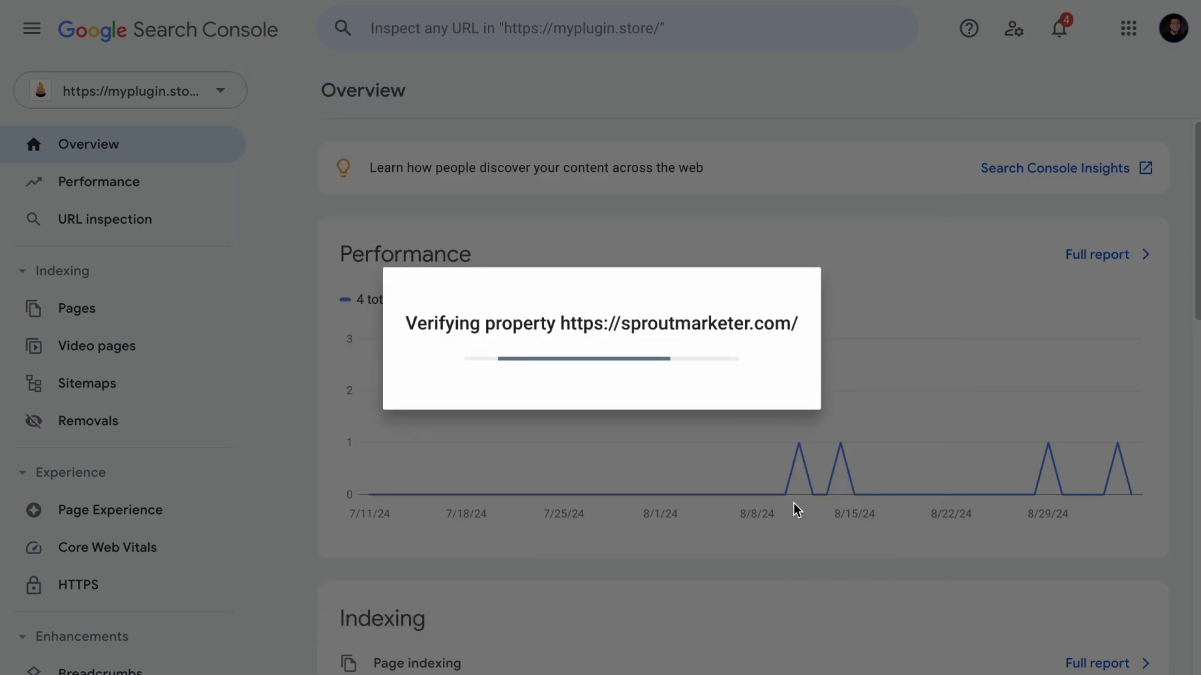
- Look through the ownership verification methods for sproutmarketer.com and remove the property from the account
{"action": "scroll", "coordinate": [622, 425], "scroll_direction": "down", "scroll_amount": 3}
{"action": "scroll", "coordinate": [623, 425], "scroll_direction": "up", "scroll_amount": 1}
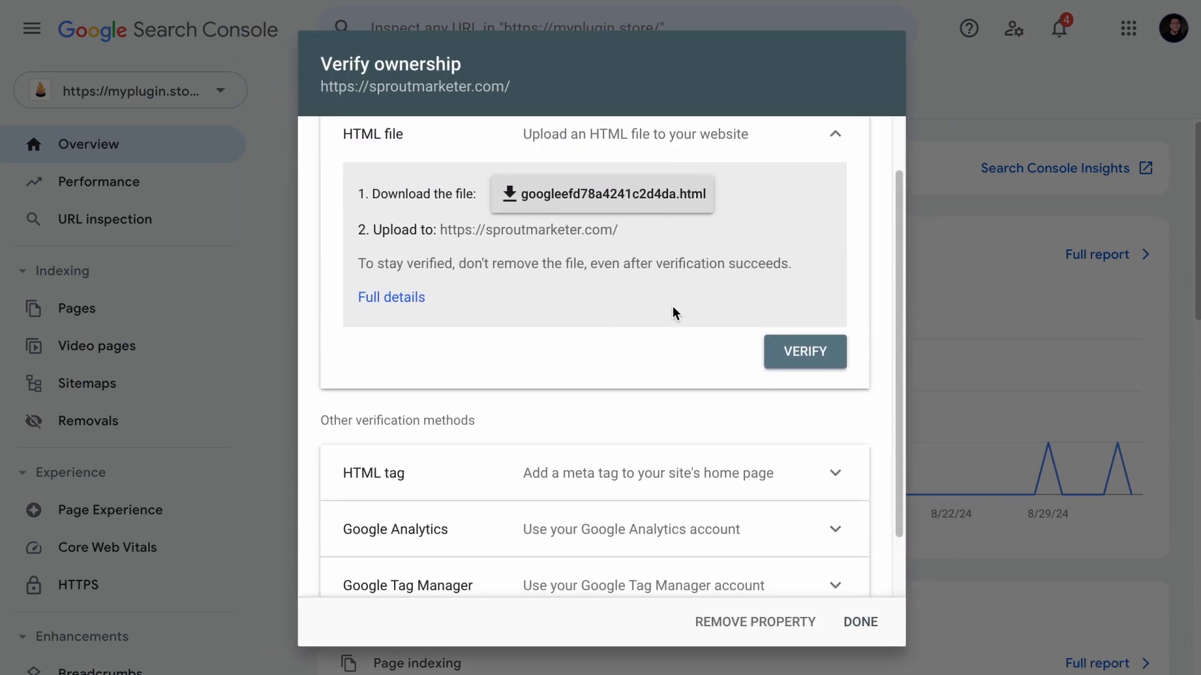
{"action": "scroll", "coordinate": [676, 306], "scroll_direction": "down", "scroll_amount": 1}
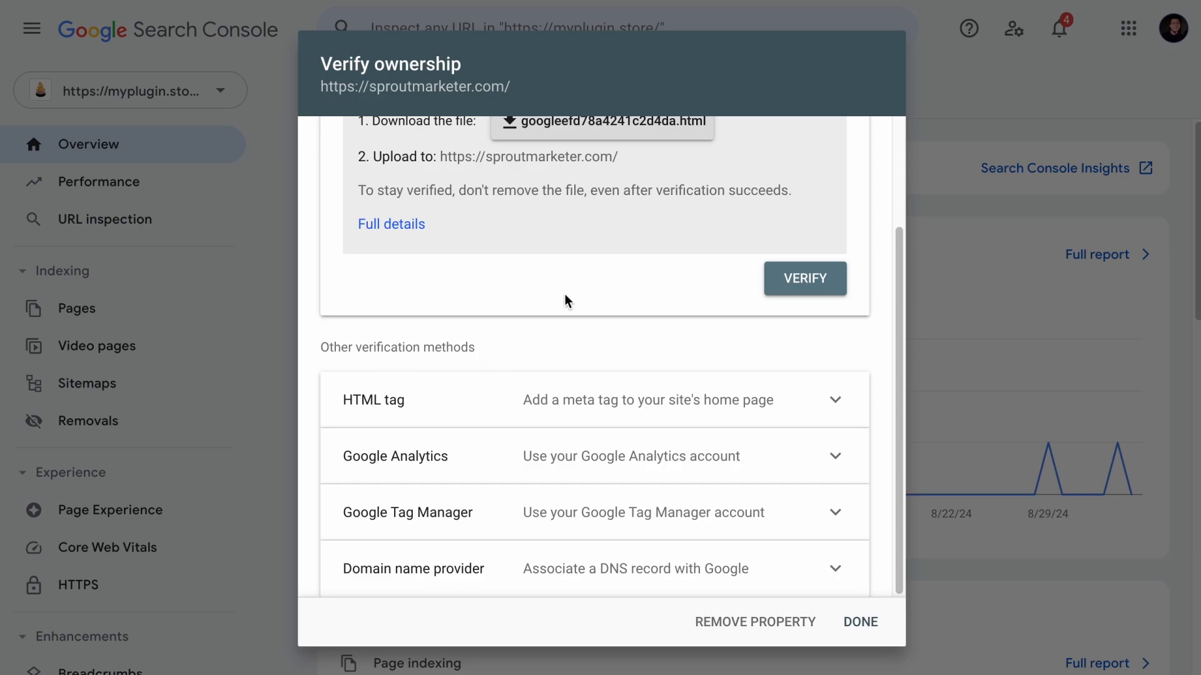
{"action": "left_click", "coordinate": [766, 620]}
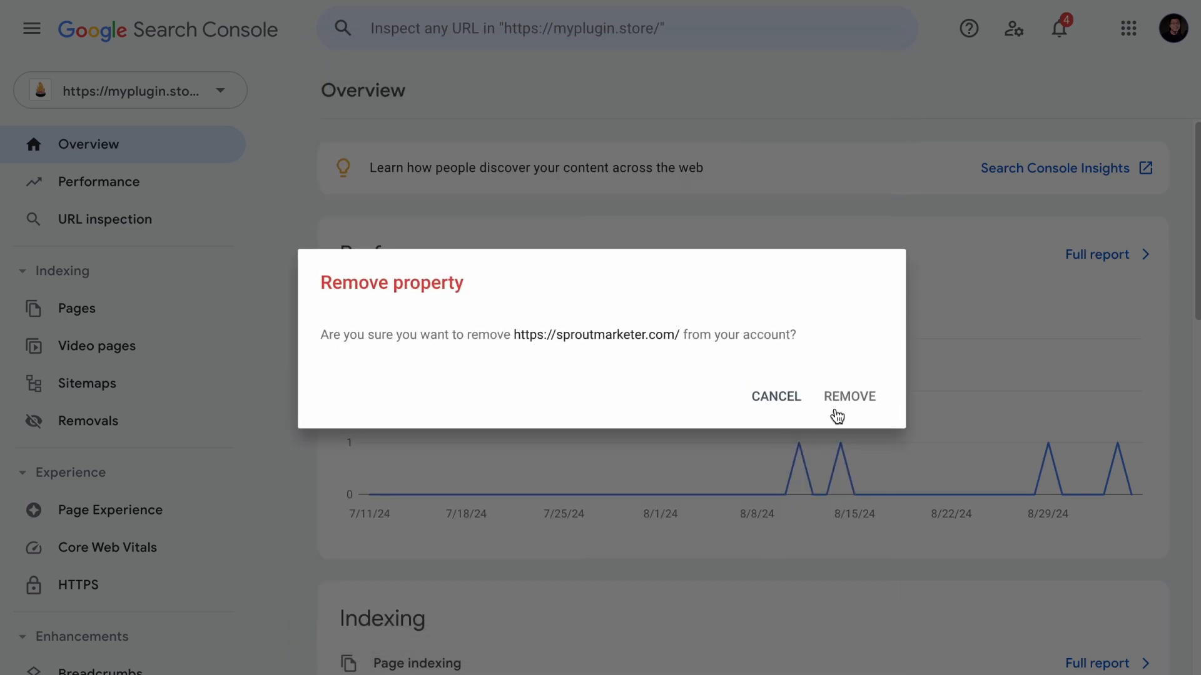
{"action": "left_click", "coordinate": [844, 396]}
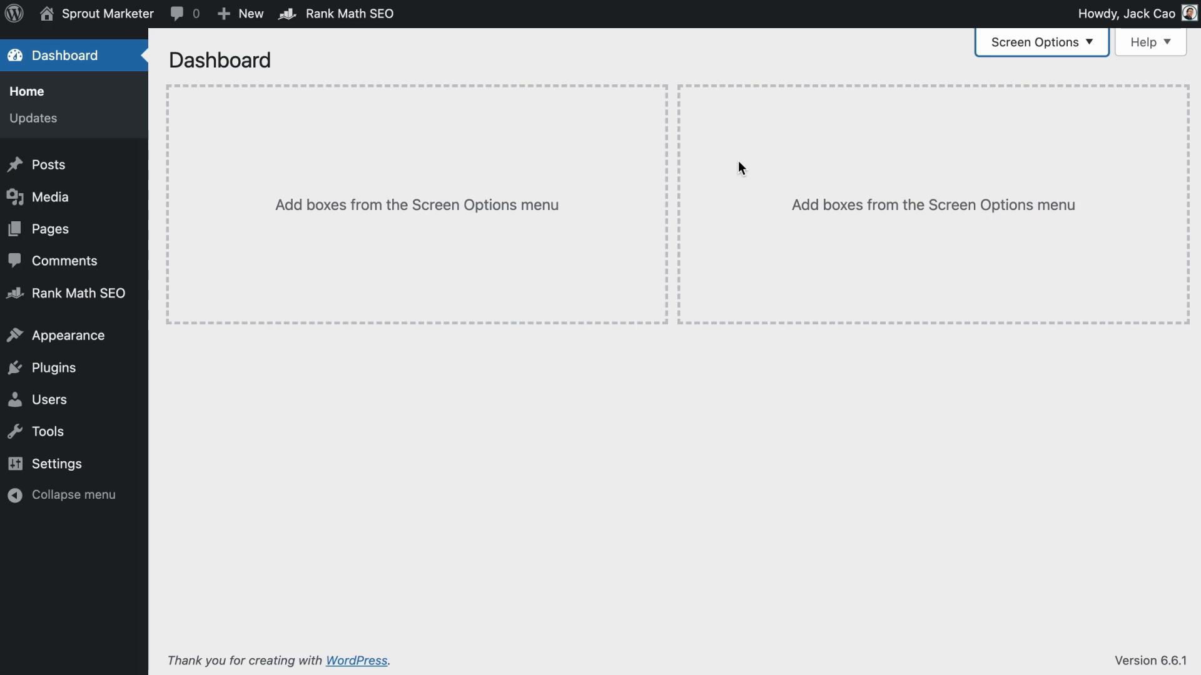
- In the Sprout Marketer WordPress site, connect the Rank Math account from the Analytics general settings and activate the Rank Math Free Plan
{"action": "mouse_move", "coordinate": [80, 306]}
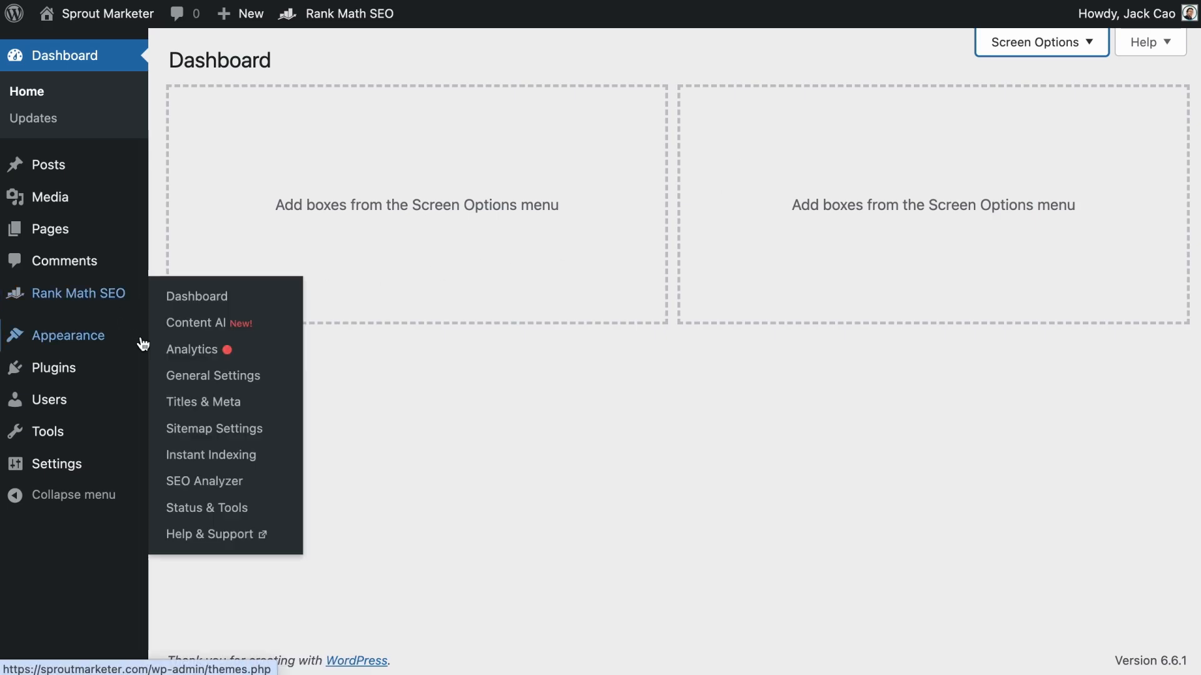
{"action": "left_click", "coordinate": [177, 375]}
{"action": "scroll", "coordinate": [297, 481], "scroll_direction": "down", "scroll_amount": 7}
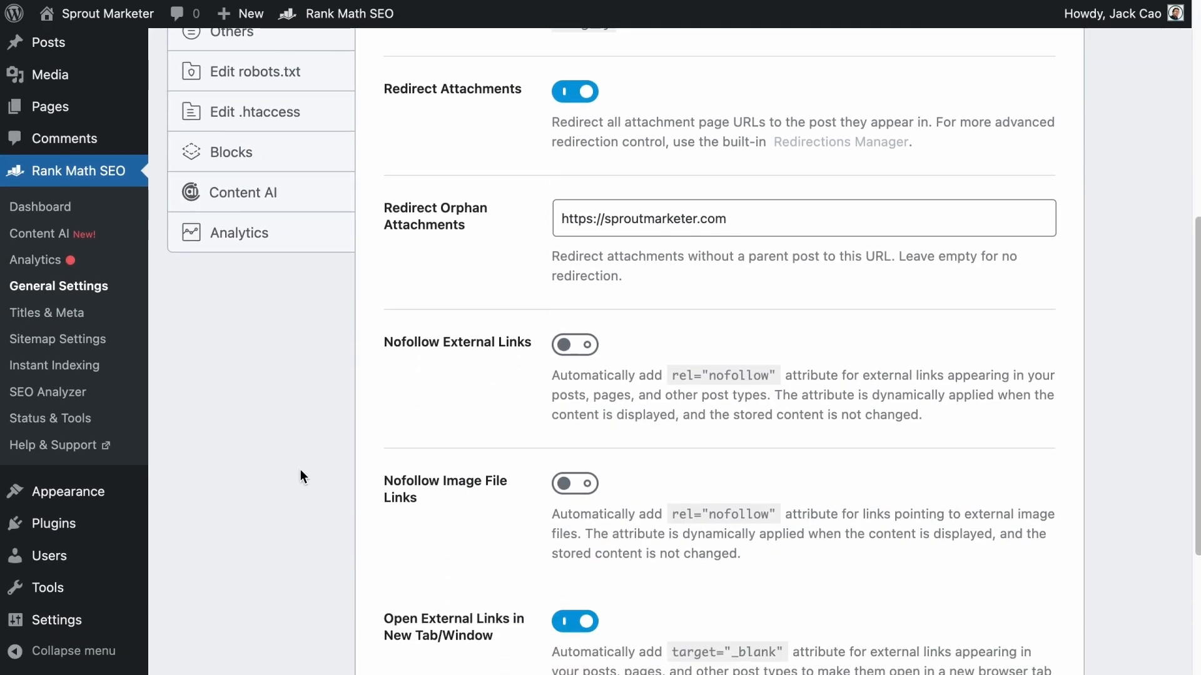
{"action": "left_click", "coordinate": [244, 233]}
{"action": "scroll", "coordinate": [351, 301], "scroll_direction": "up", "scroll_amount": 3}
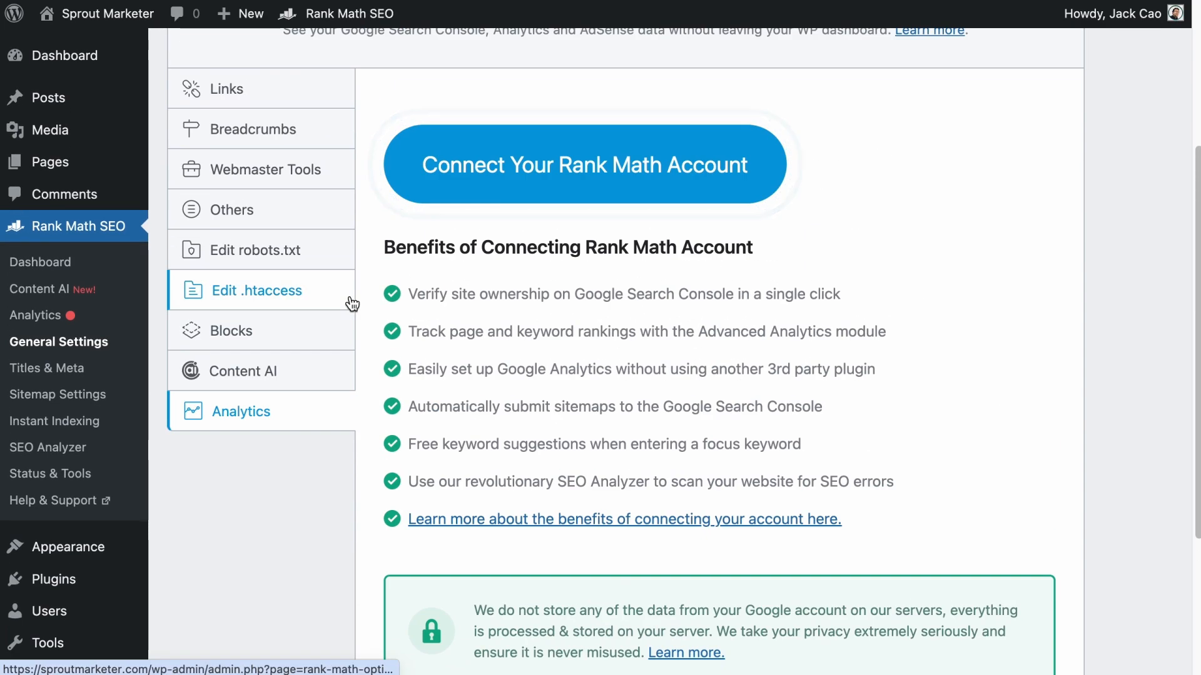
{"action": "scroll", "coordinate": [353, 304], "scroll_direction": "up", "scroll_amount": 3}
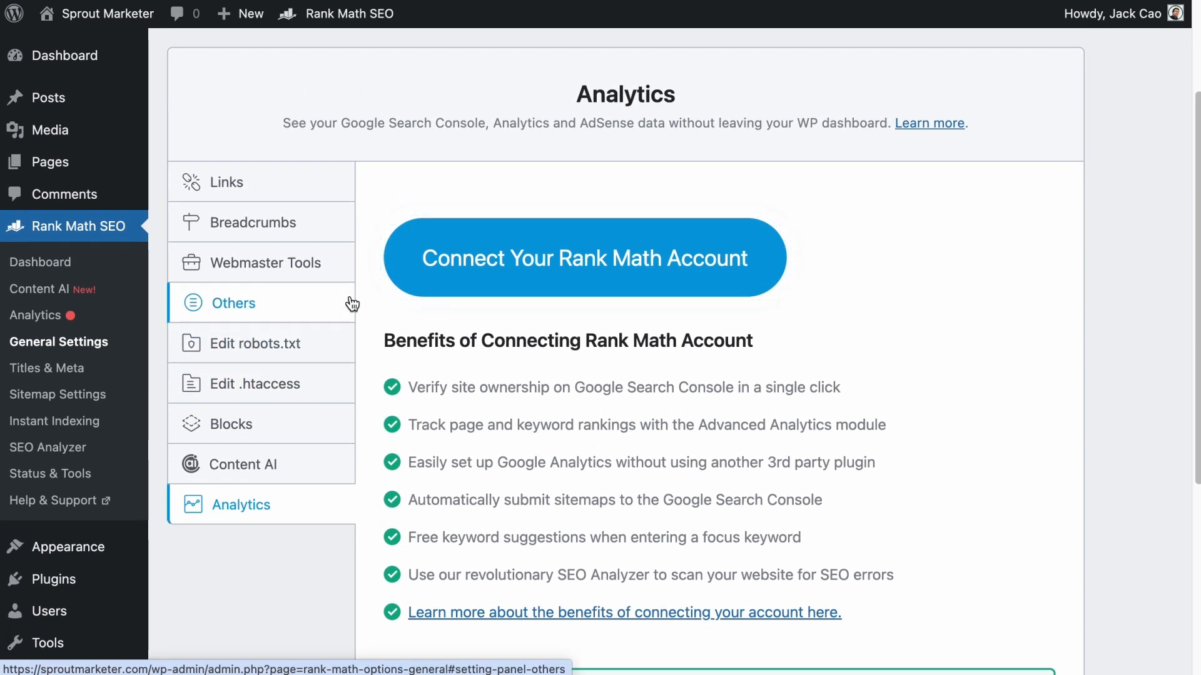
{"action": "left_click", "coordinate": [743, 286]}
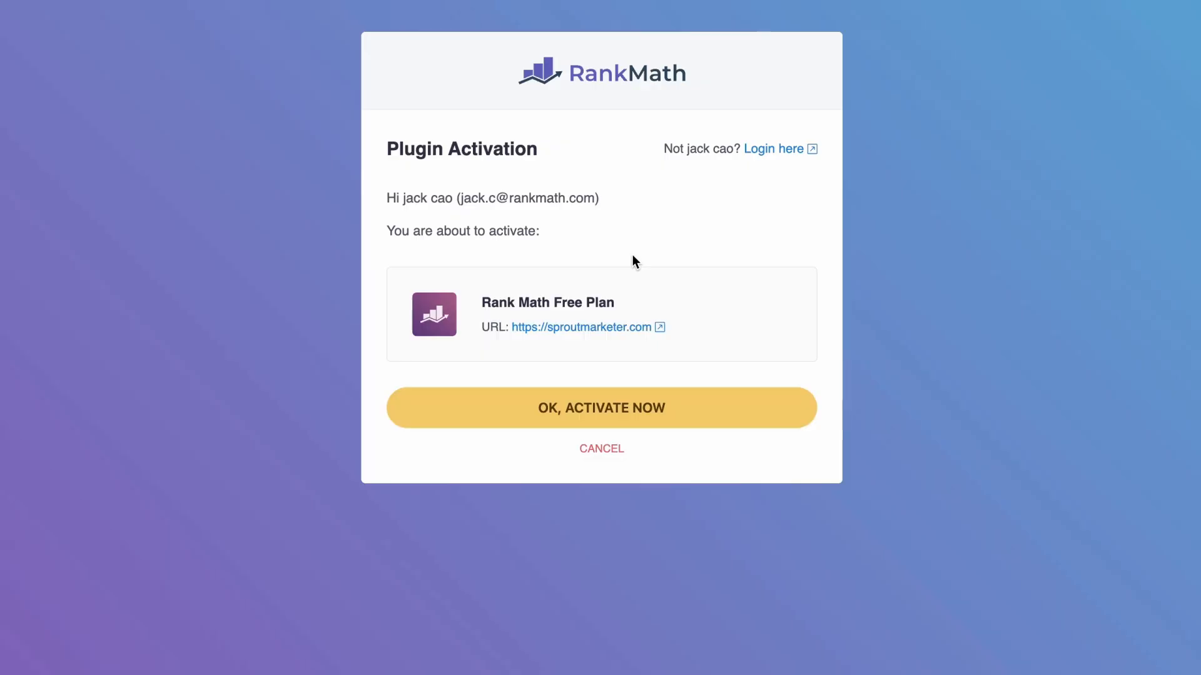
{"action": "left_click", "coordinate": [637, 408]}
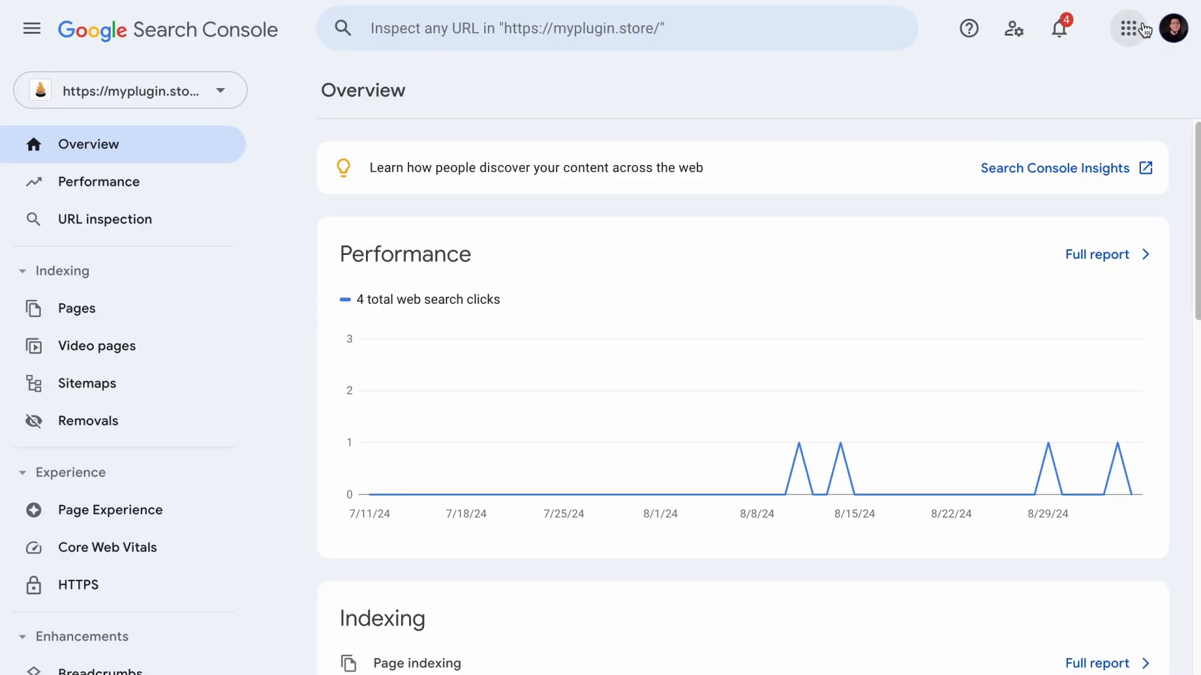
- Check in Google Search Console which Google account is signed in and which properties it holds
{"action": "left_click", "coordinate": [1173, 29]}
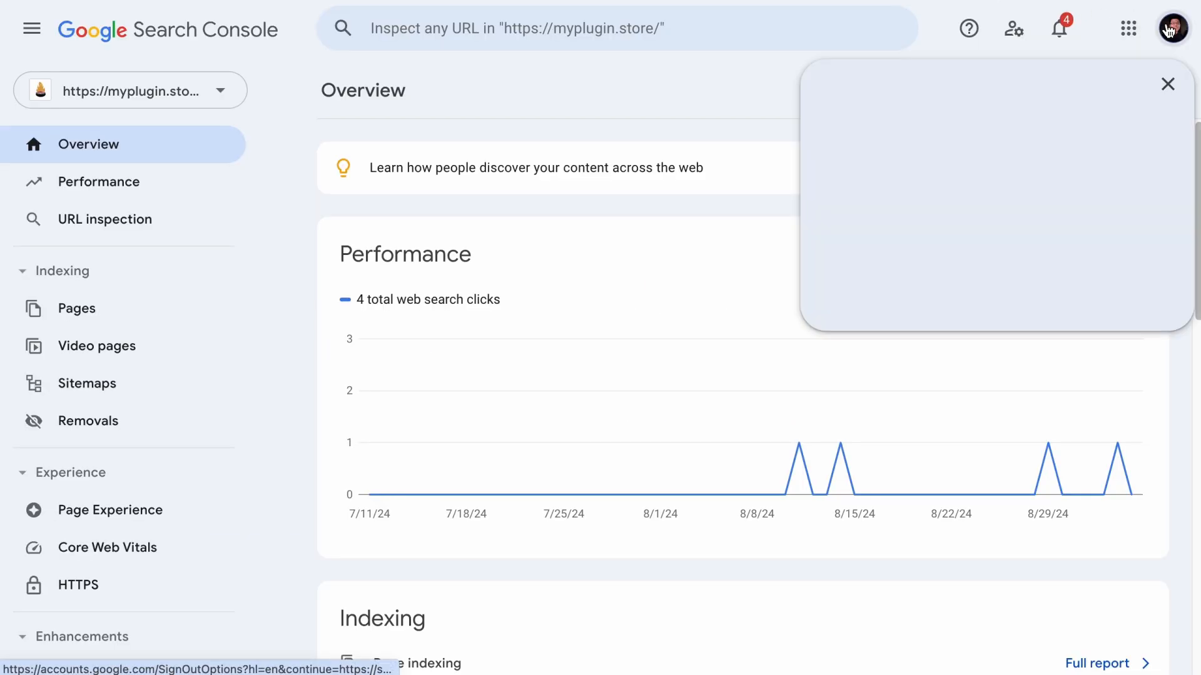
{"action": "left_click", "coordinate": [694, 122]}
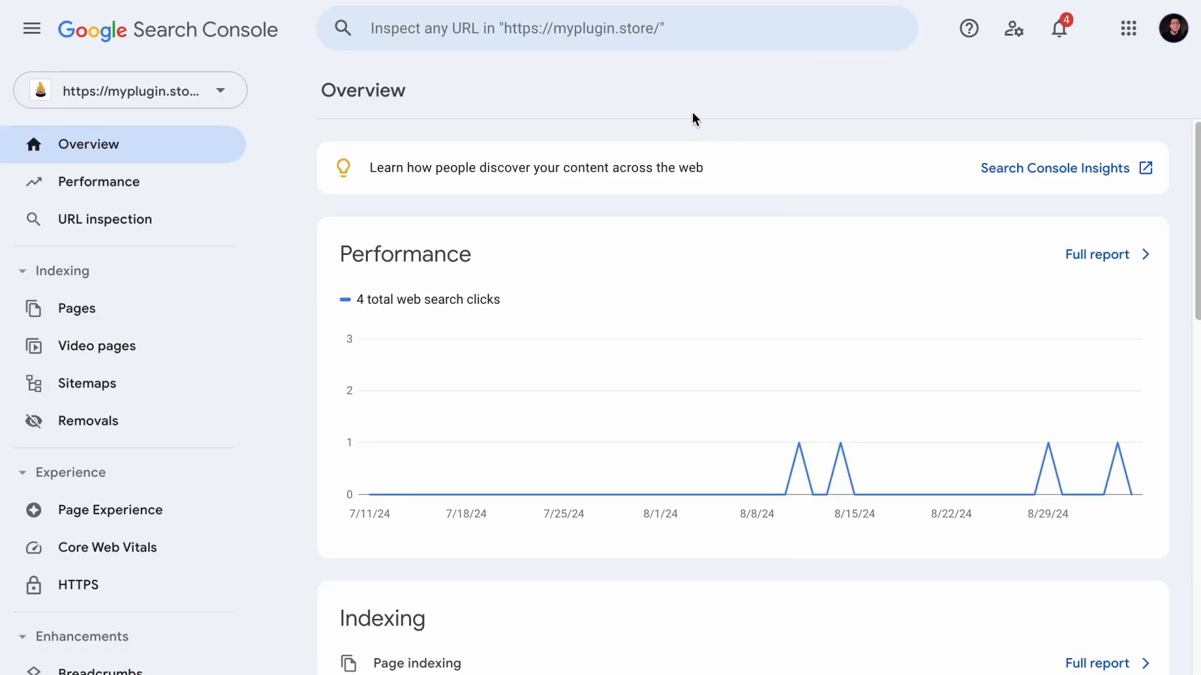
{"action": "left_click", "coordinate": [191, 93]}
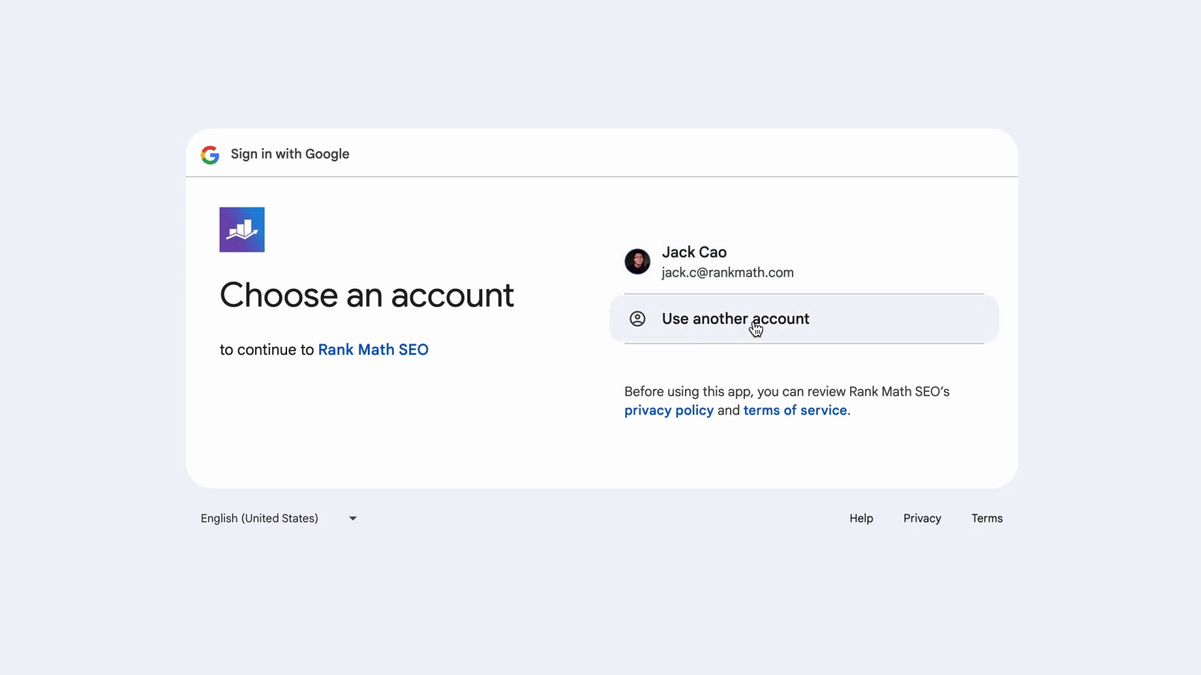
- Choose the Google account used for Search Console and grant Rank Math SEO access to it
{"action": "left_click", "coordinate": [711, 256]}
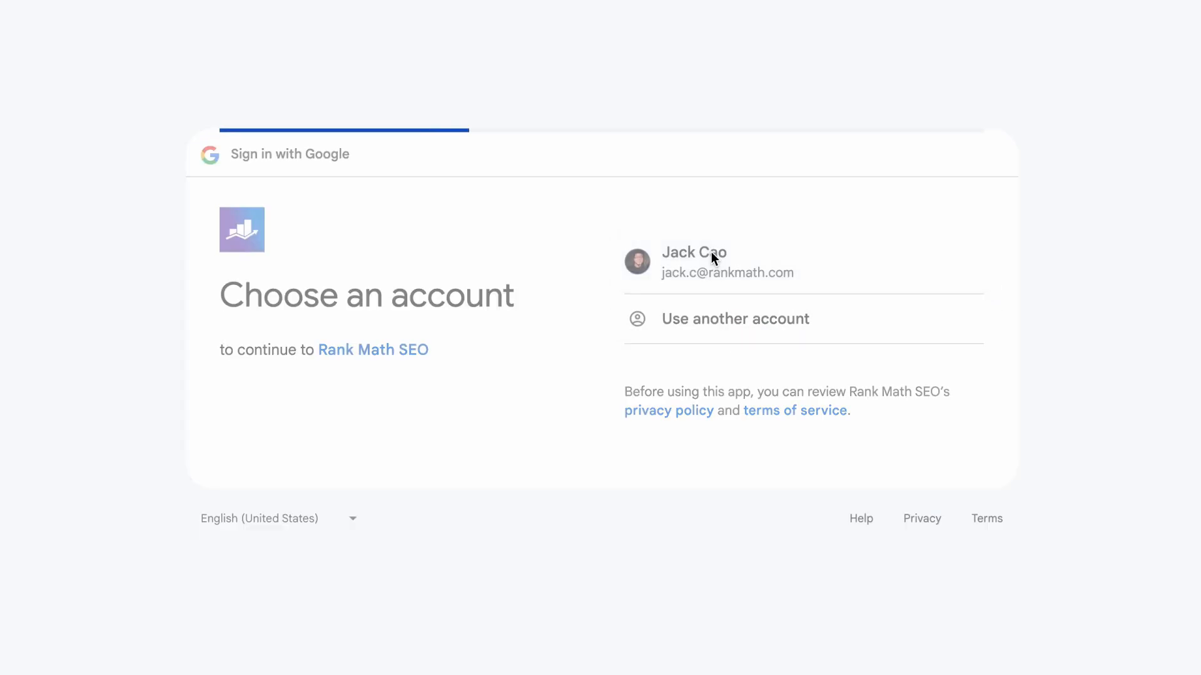
{"action": "left_click", "coordinate": [775, 448]}
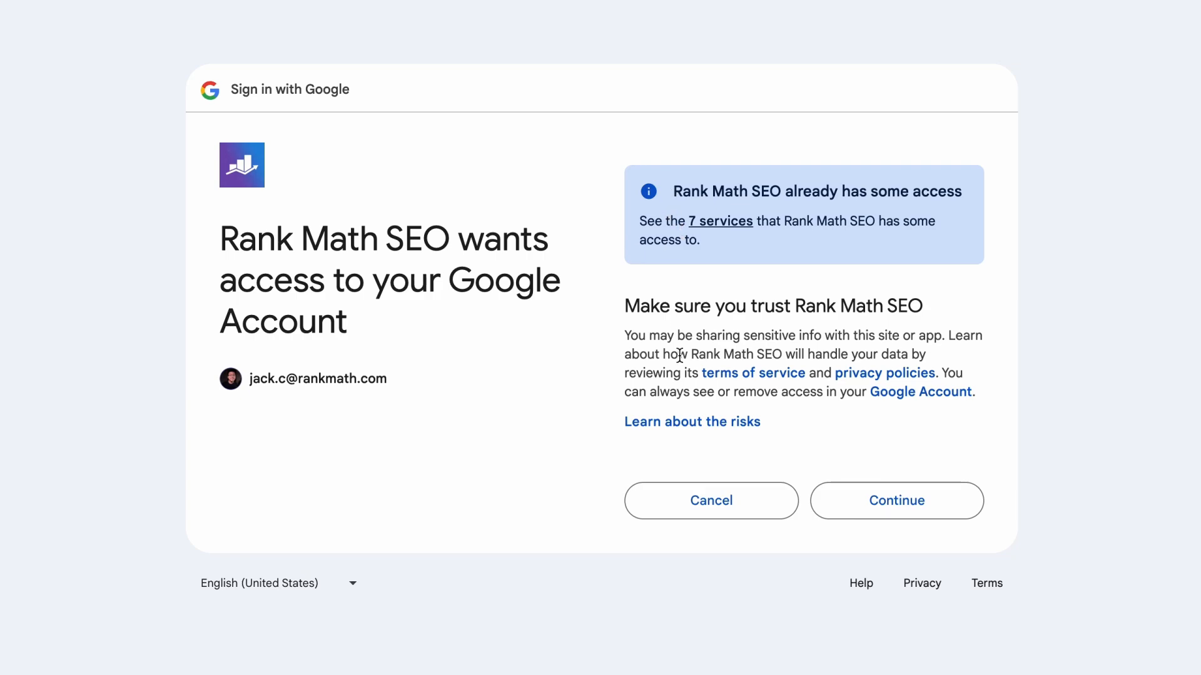
{"action": "left_click", "coordinate": [884, 496]}
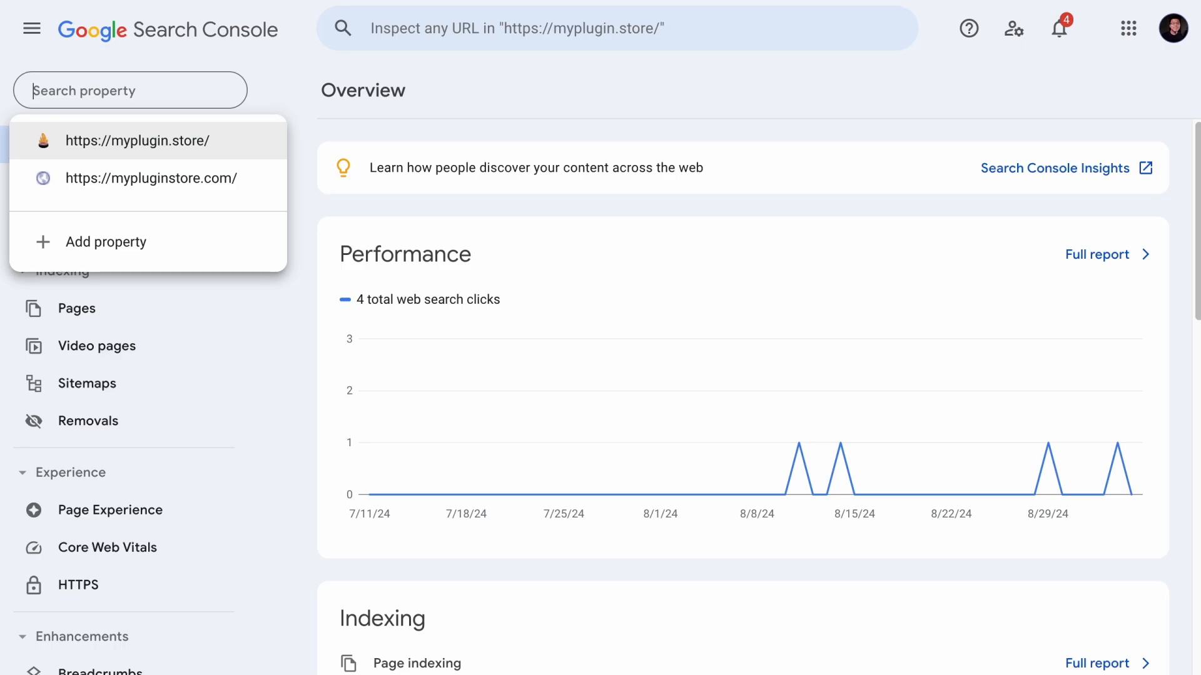
{"action": "left_click", "coordinate": [271, 135]}
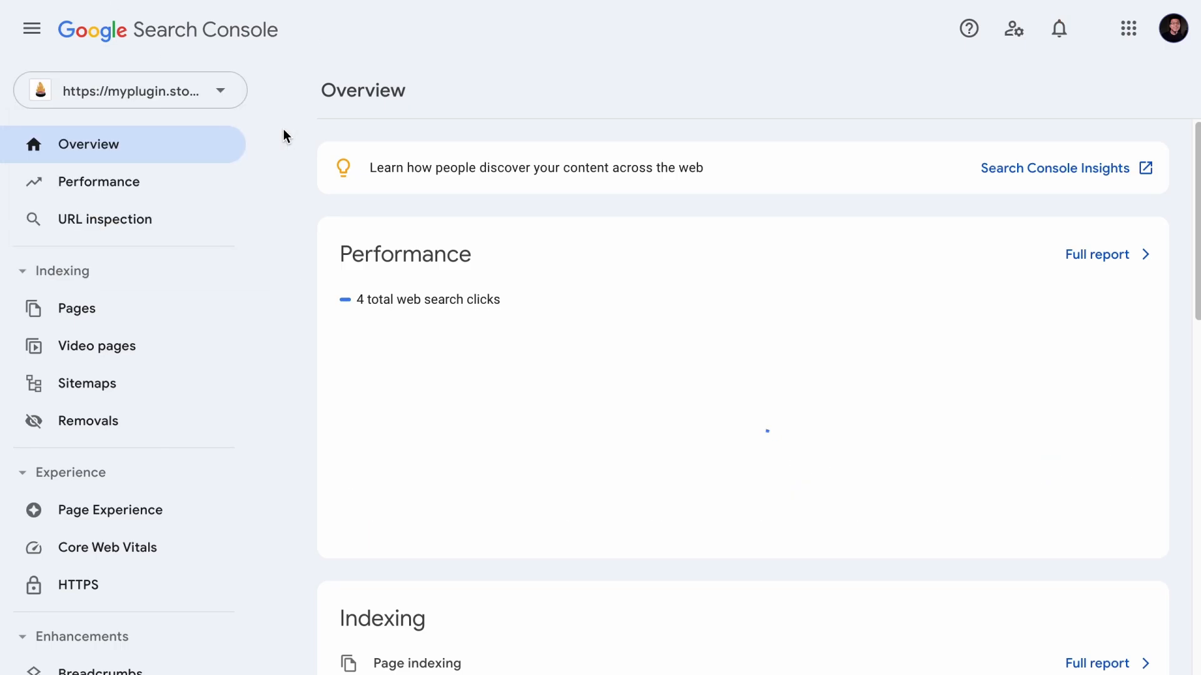
{"action": "left_click", "coordinate": [231, 100]}
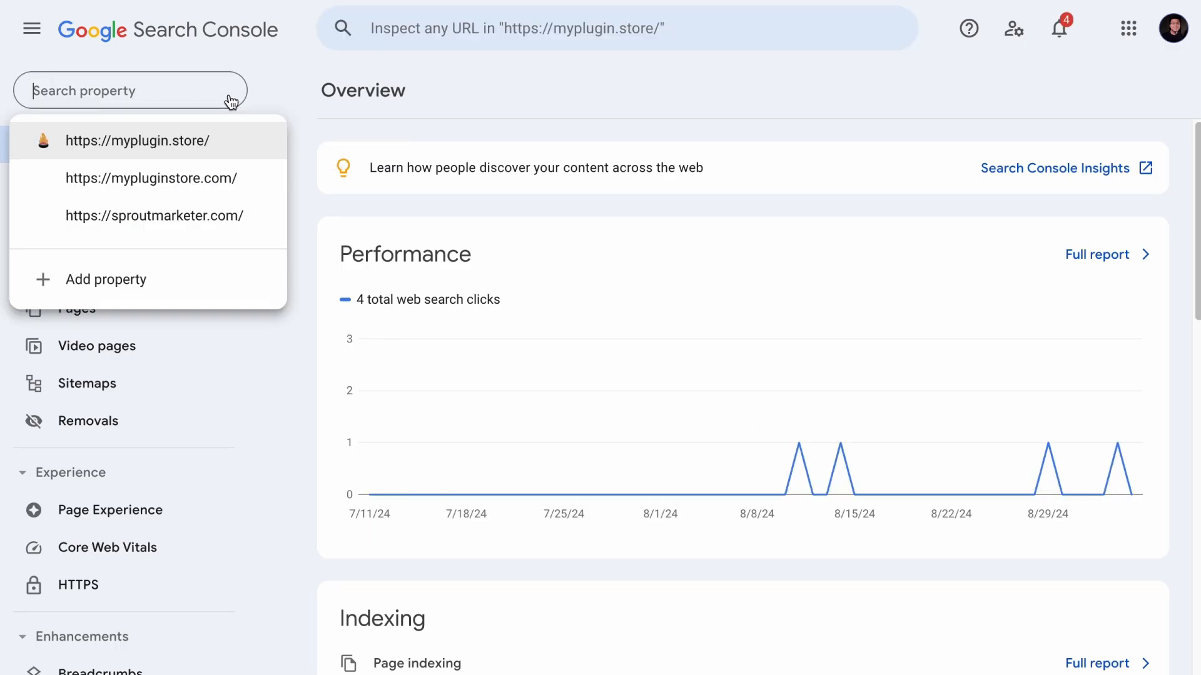
{"action": "left_click", "coordinate": [194, 222]}
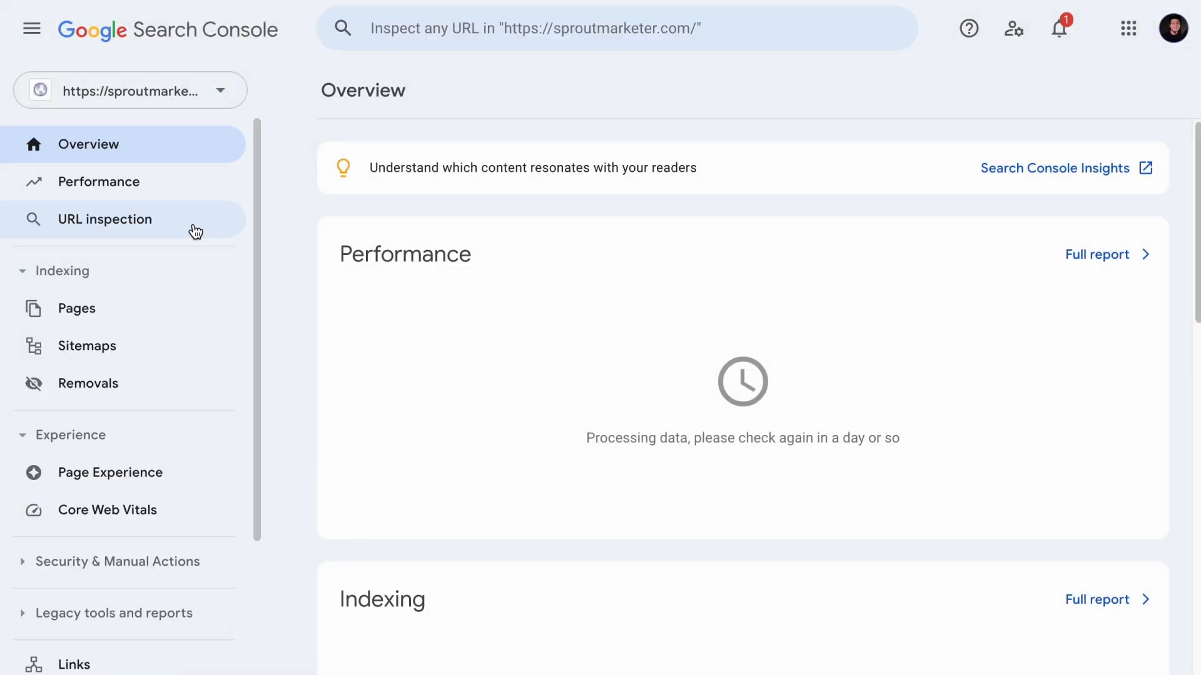
- Open the Sitemaps report of the sproutmarketer.com property
{"action": "left_click", "coordinate": [162, 347]}
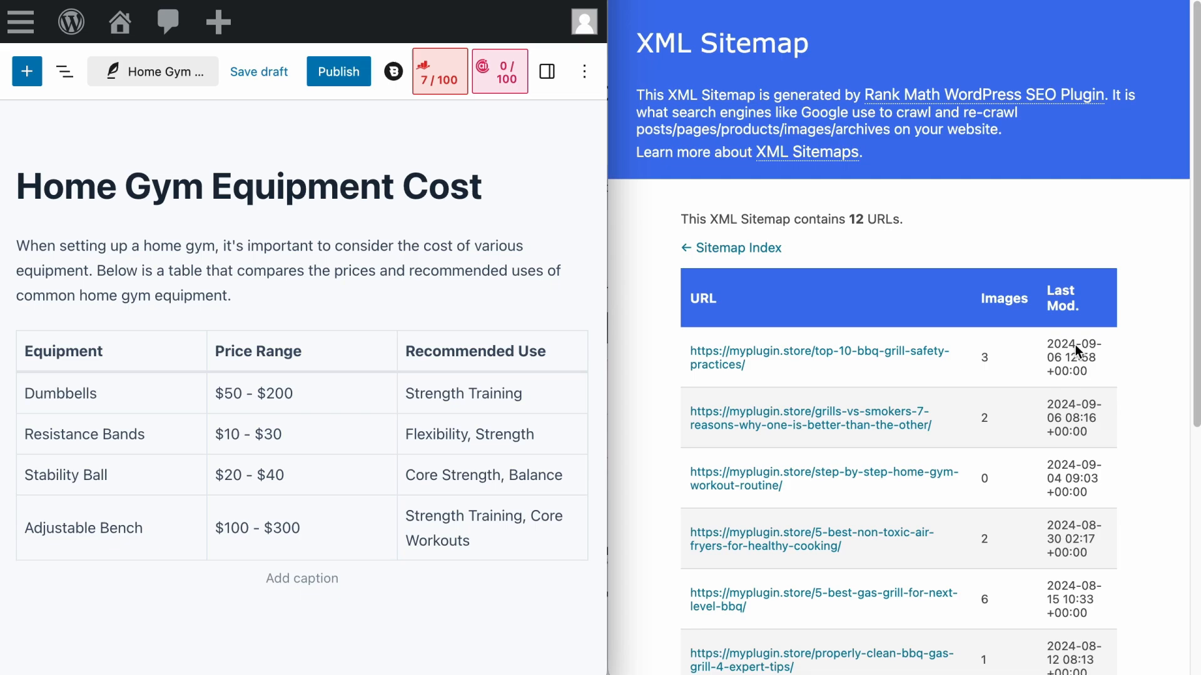
- In the myplugin.store WordPress editor, publish the "Home Gym Equipment Cost" post and reload the XML sitemap
{"action": "left_click", "coordinate": [338, 71]}
{"action": "left_click", "coordinate": [123, 70]}
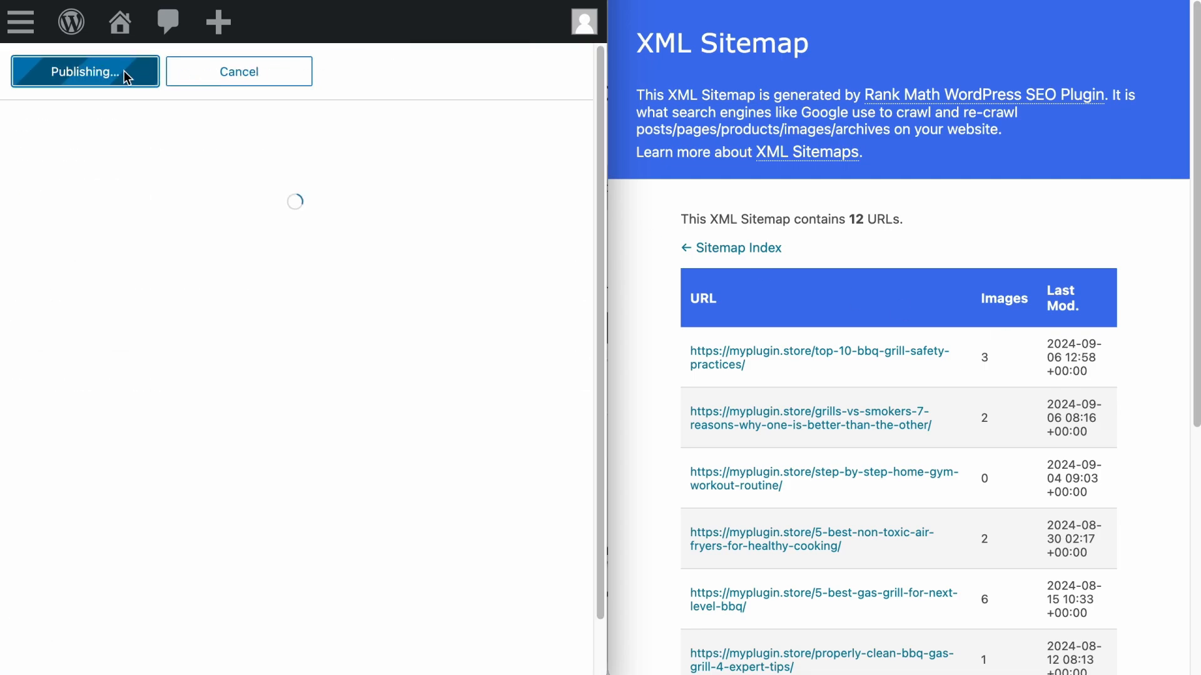
{"action": "left_click", "coordinate": [577, 72]}
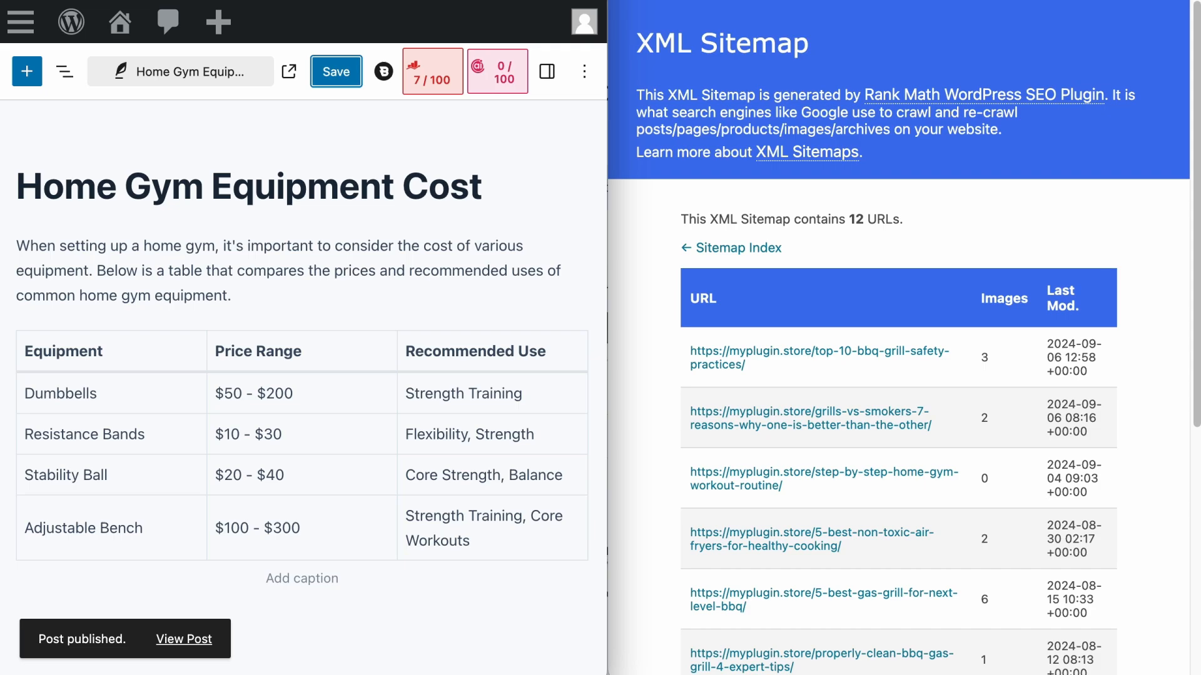
{"action": "left_click", "coordinate": [680, 1]}
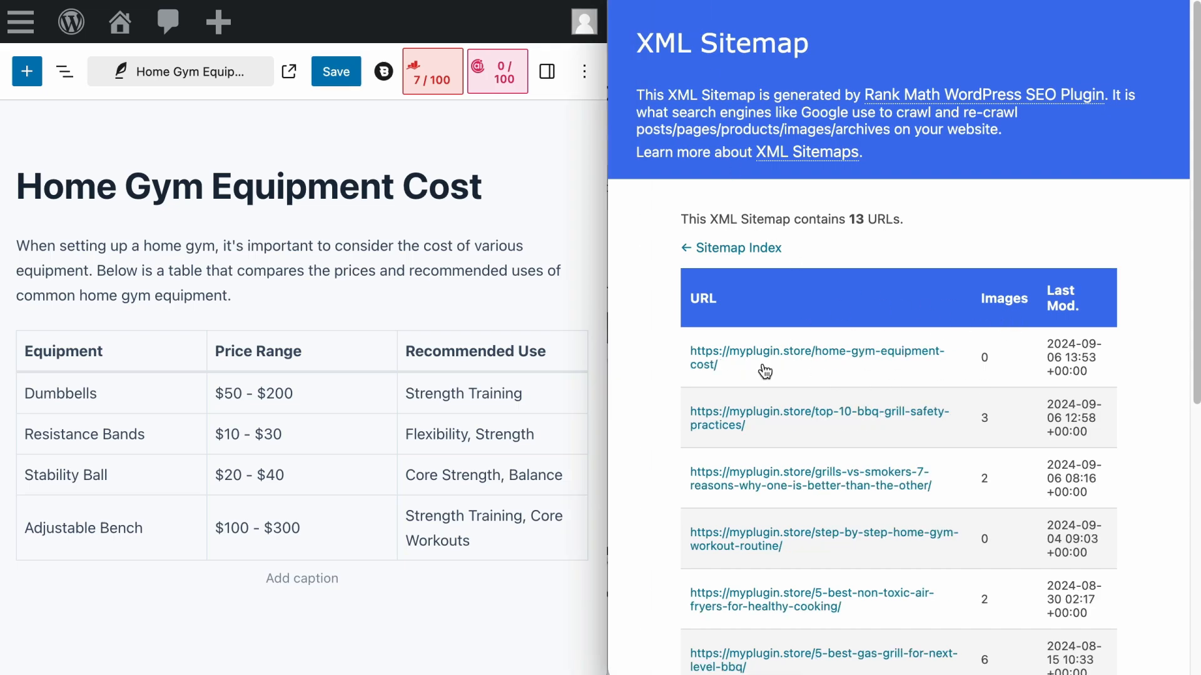
- Change the "Home Gym Equipment Cost" post's status back to Draft, save it, and reload the XML sitemap
{"action": "left_click", "coordinate": [545, 72]}
{"action": "left_click", "coordinate": [229, 393]}
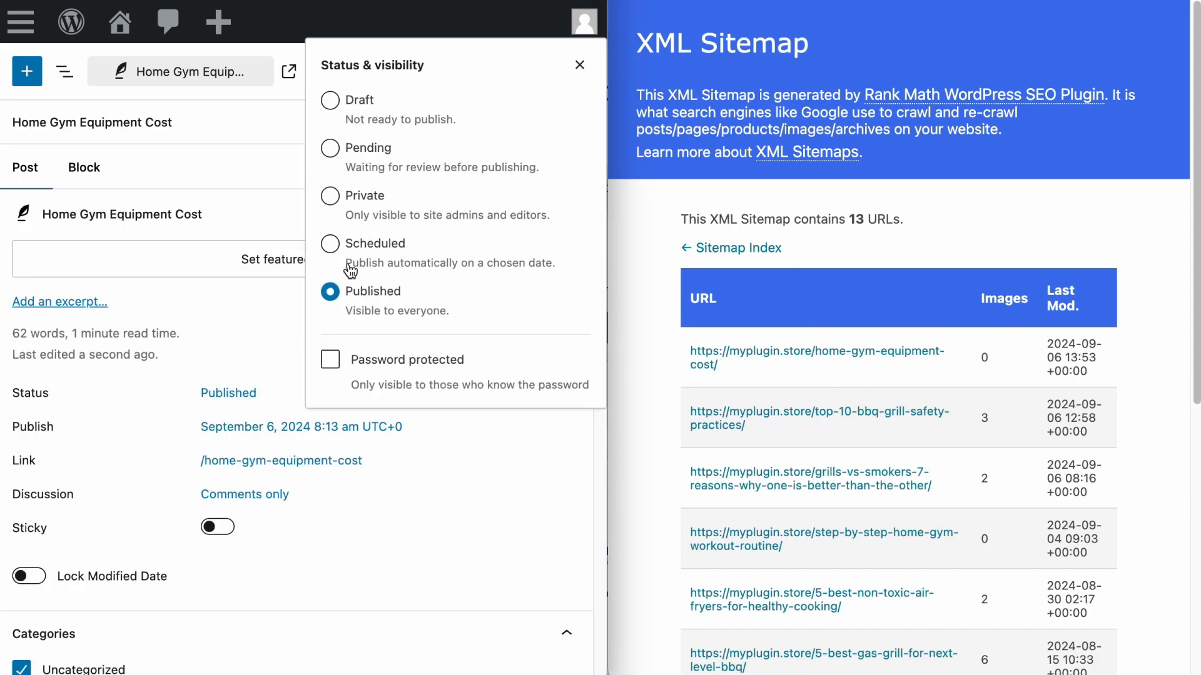
{"action": "left_click", "coordinate": [334, 104]}
{"action": "left_click", "coordinate": [579, 65]}
{"action": "left_click", "coordinate": [332, 72]}
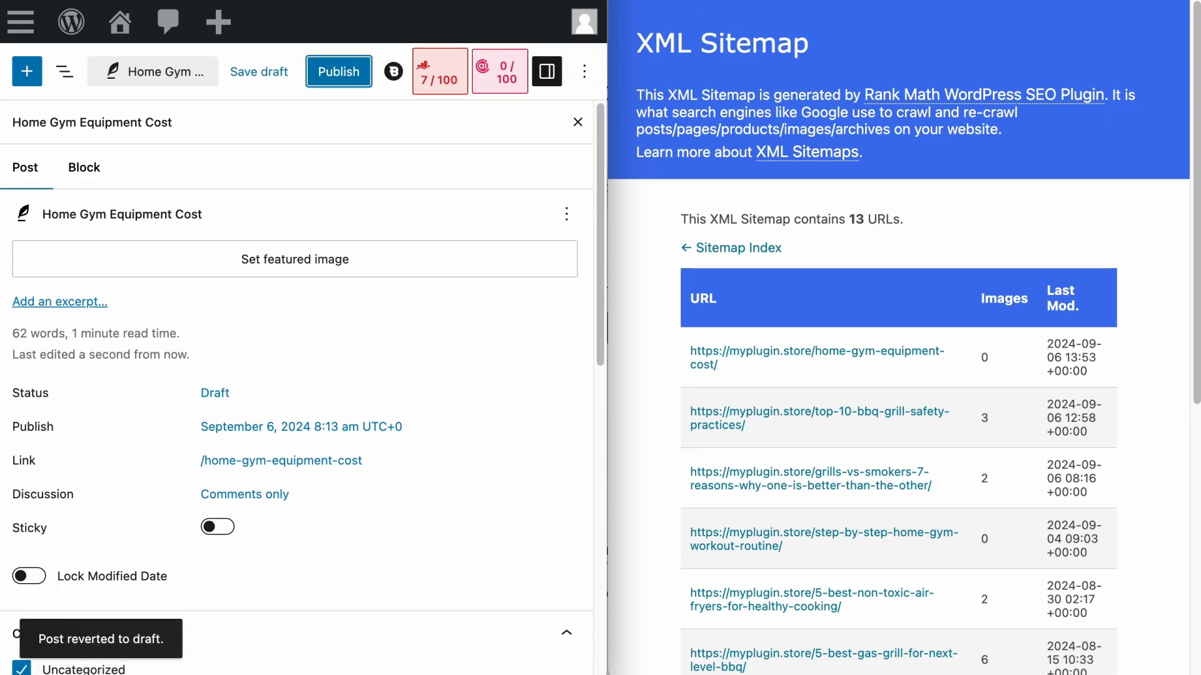
{"action": "left_click", "coordinate": [694, 0]}
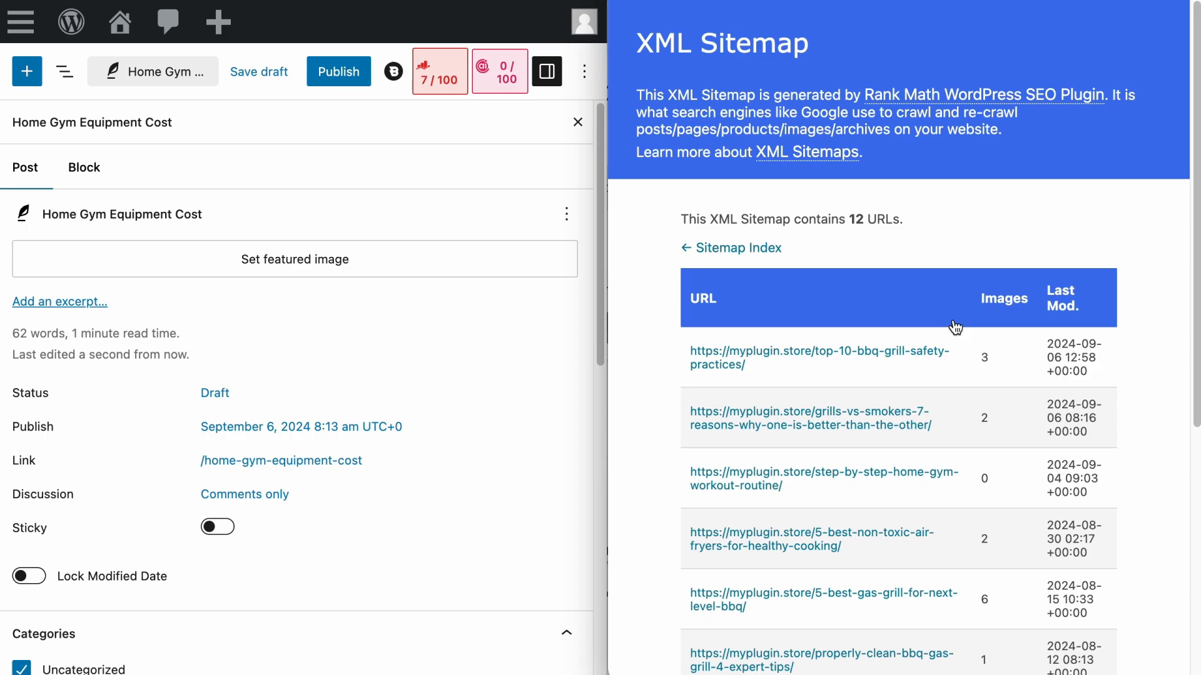
- Append "Test" to the "like a pro." paragraph of the "How to Properly Clean Your Smoker?" post, save it, and reload the XML sitemap
{"action": "left_click", "coordinate": [31, 0]}
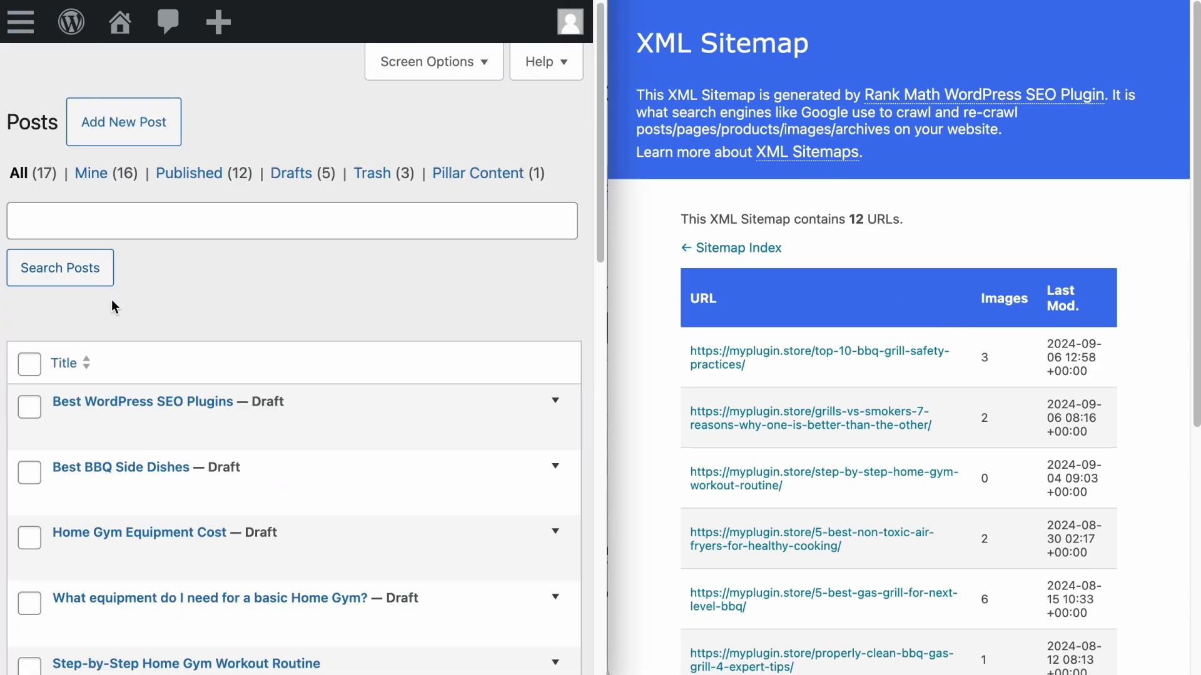
{"action": "scroll", "coordinate": [112, 300], "scroll_direction": "down", "scroll_amount": 8}
{"action": "scroll", "coordinate": [111, 299], "scroll_direction": "down", "scroll_amount": 5}
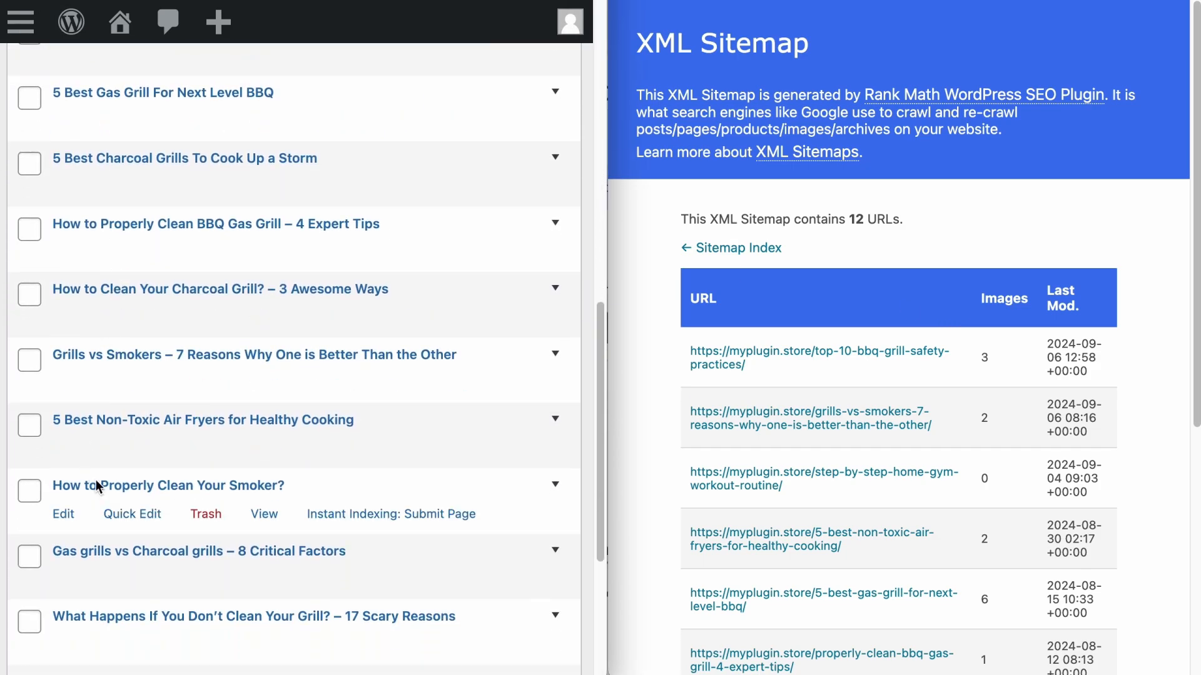
{"action": "left_click", "coordinate": [63, 514]}
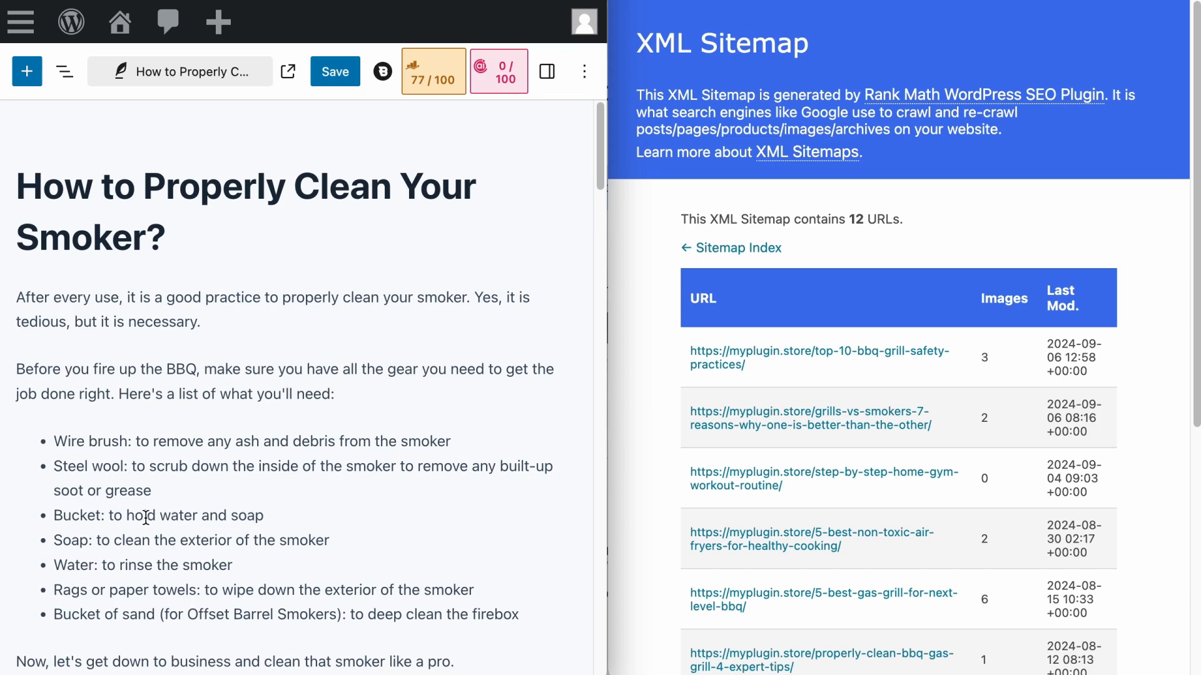
{"action": "scroll", "coordinate": [297, 531], "scroll_direction": "down", "scroll_amount": 3}
{"action": "left_click", "coordinate": [451, 401]}
{"action": "type", "text": "Test"}
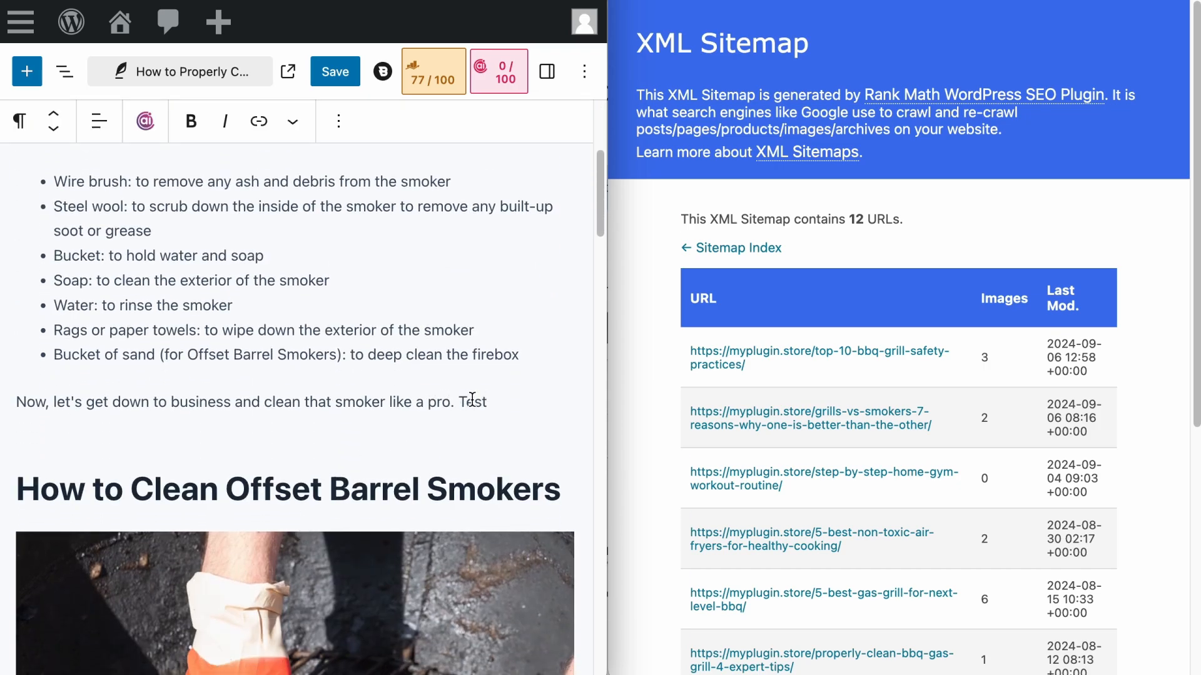
{"action": "left_click", "coordinate": [335, 71]}
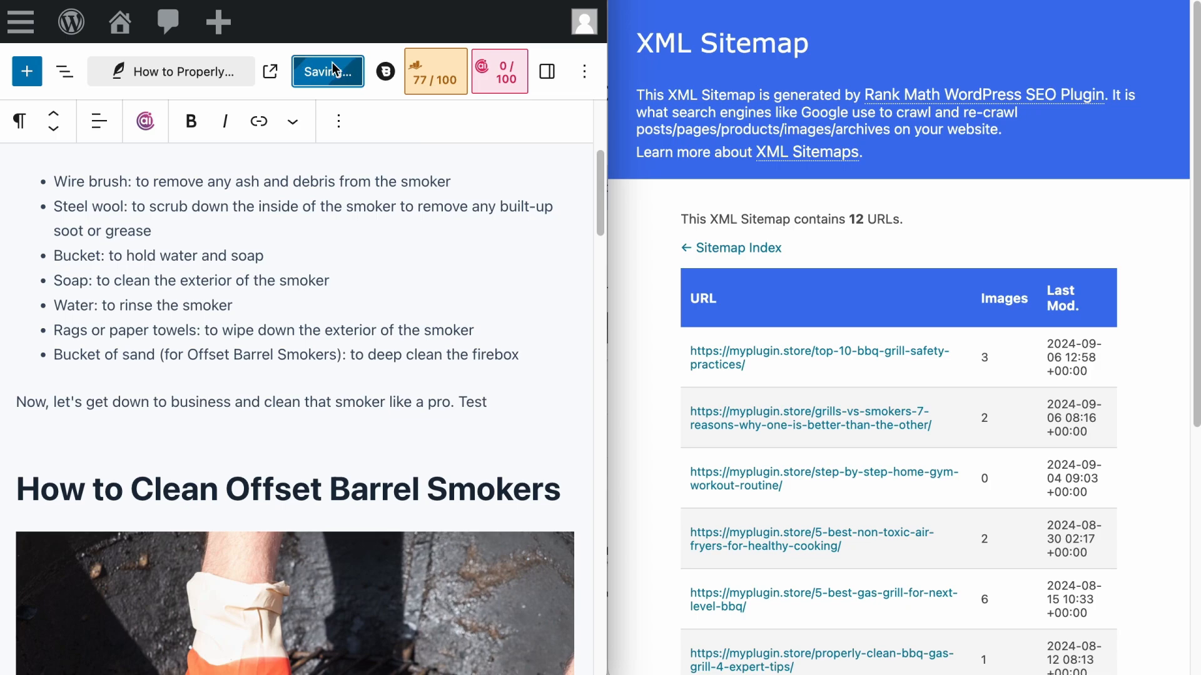
{"action": "key", "text": "super+r"}
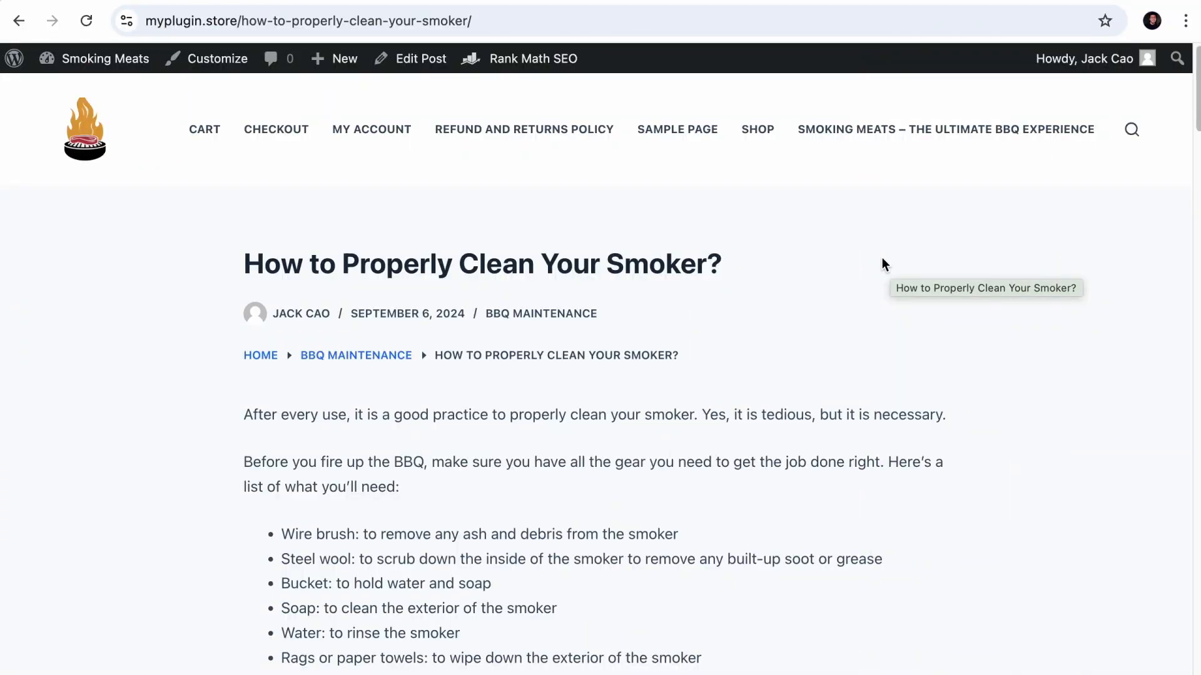
- Set the site's permalink structure to "Day and name", save it, and reload the smoker-cleaning post at its original URL
{"action": "left_click", "coordinate": [506, 30]}
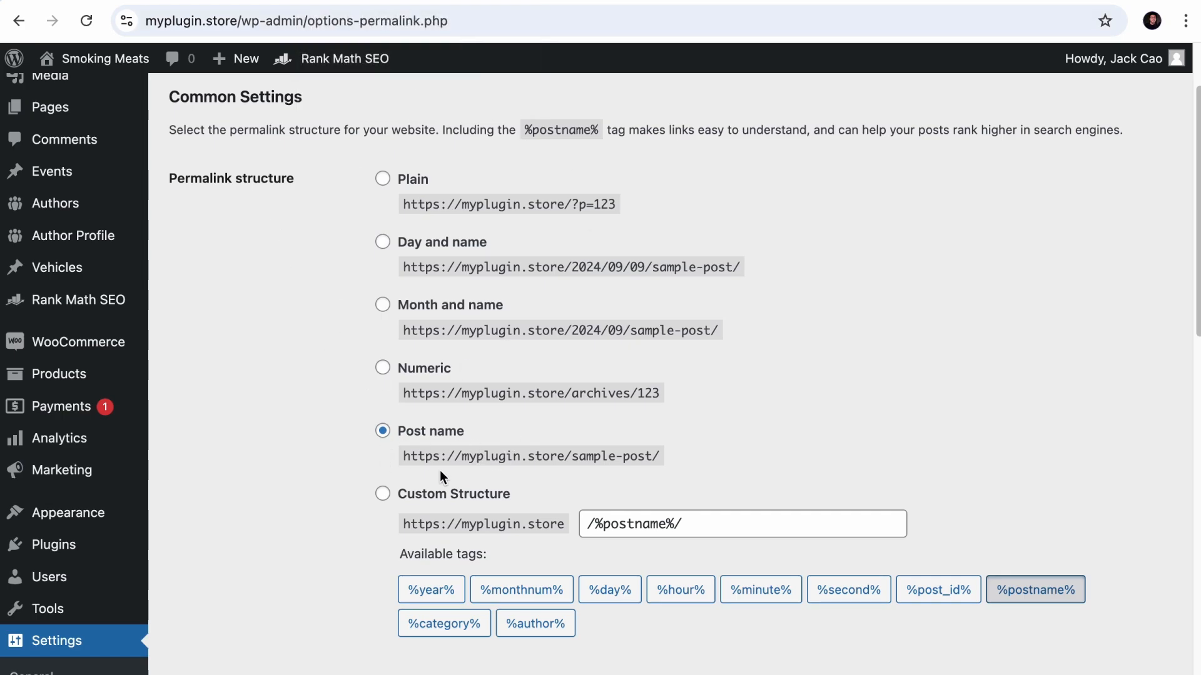
{"action": "left_click", "coordinate": [382, 242]}
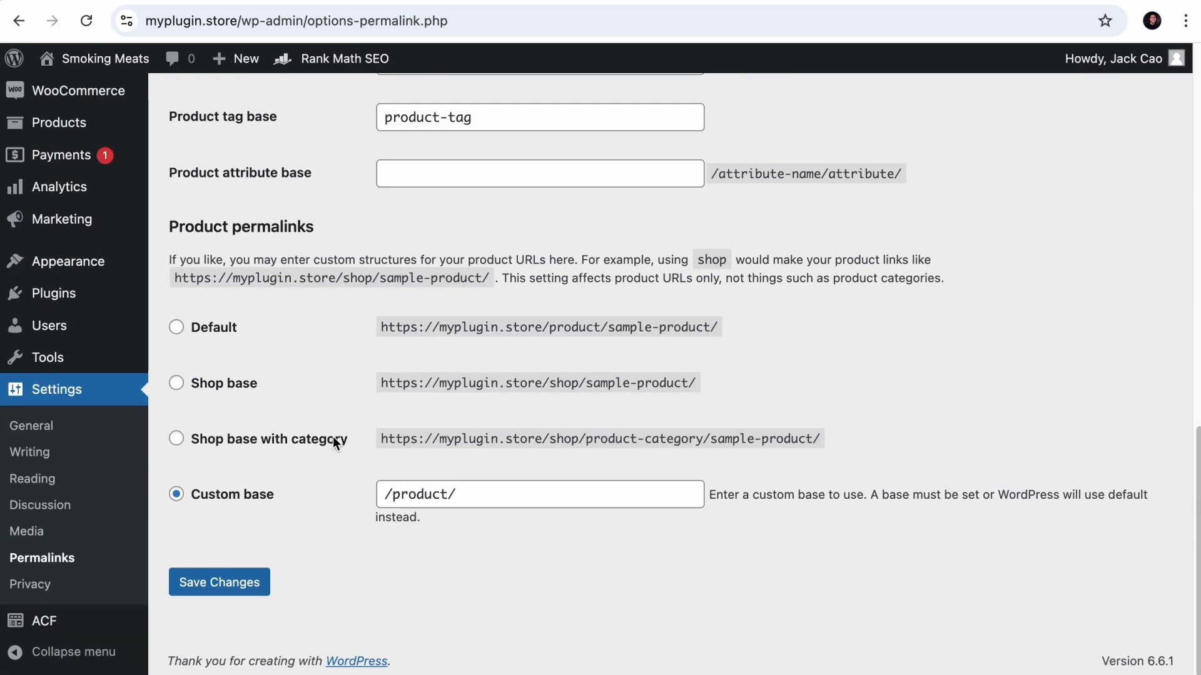
{"action": "left_click", "coordinate": [250, 583]}
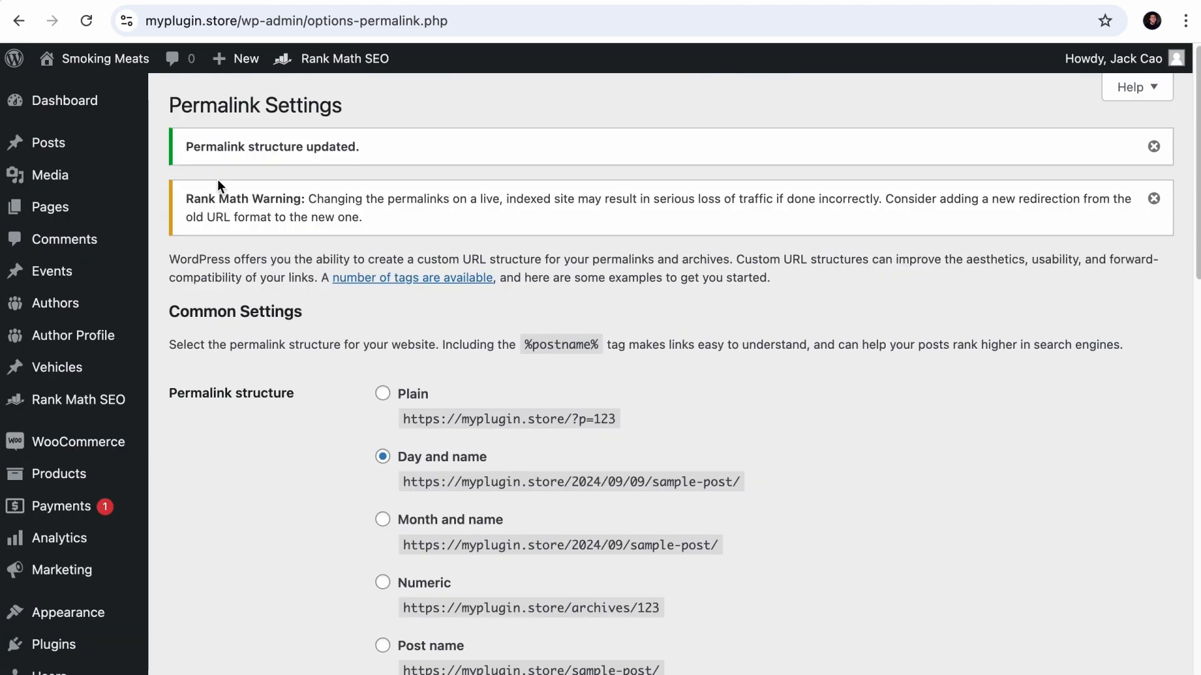
{"action": "left_click", "coordinate": [190, 0]}
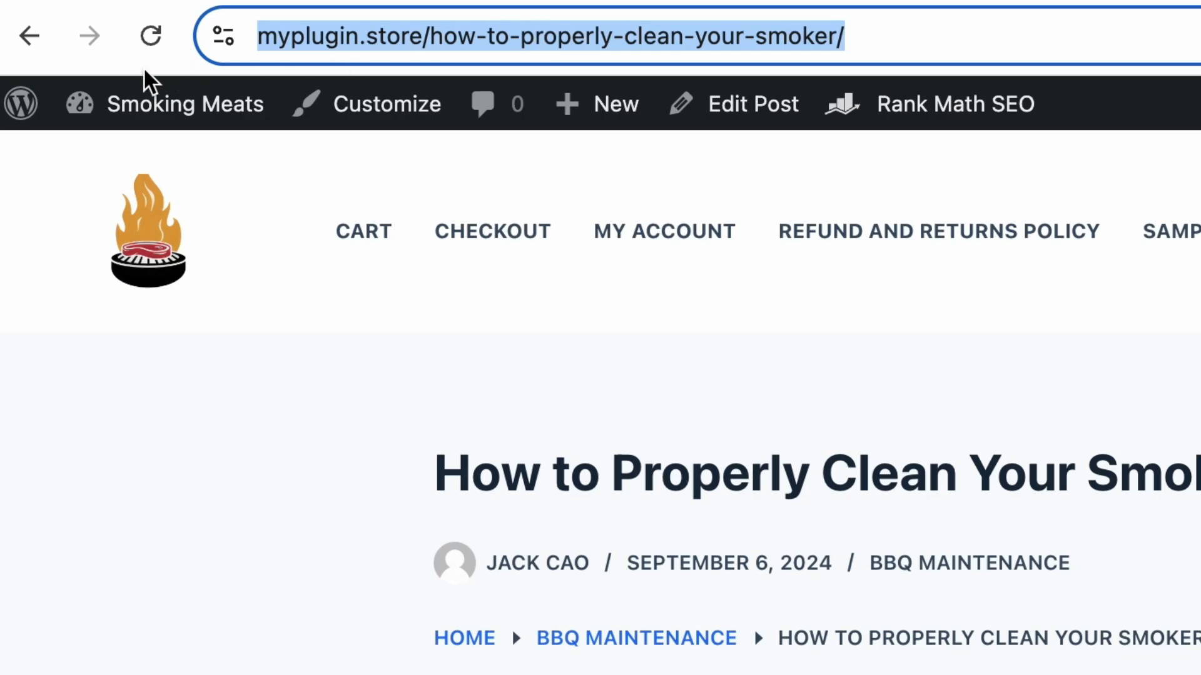
{"action": "left_click", "coordinate": [151, 38]}
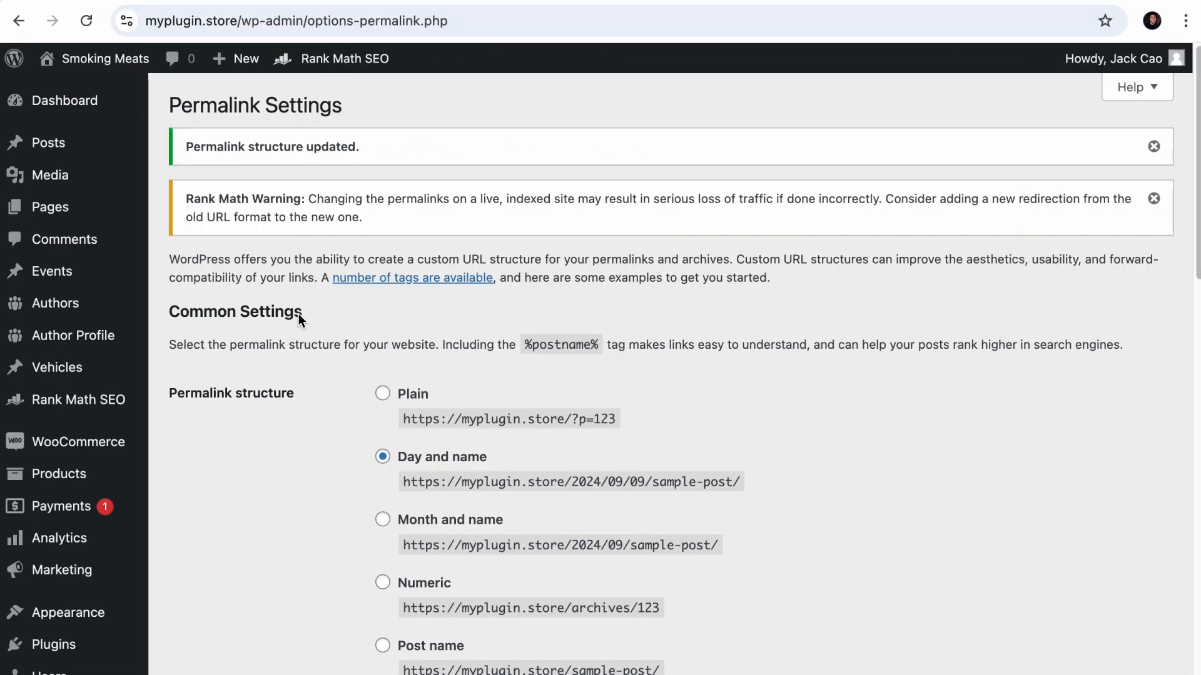
- Open the post Categories page in a new tab and switch to it
{"action": "scroll", "coordinate": [418, 466], "scroll_direction": "down", "scroll_amount": 3}
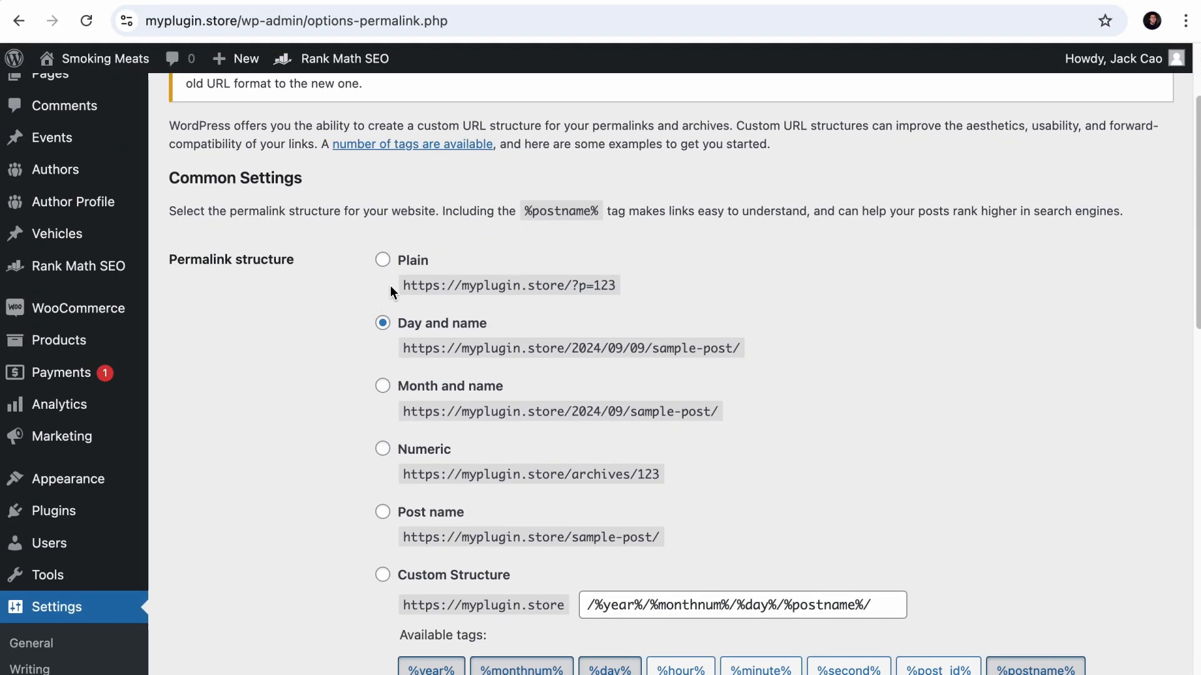
{"action": "scroll", "coordinate": [314, 335], "scroll_direction": "up", "scroll_amount": 3}
{"action": "mouse_move", "coordinate": [75, 143]}
{"action": "right_click", "coordinate": [178, 198]}
{"action": "left_click", "coordinate": [207, 206]}
{"action": "key", "text": "ctrl+Tab"}
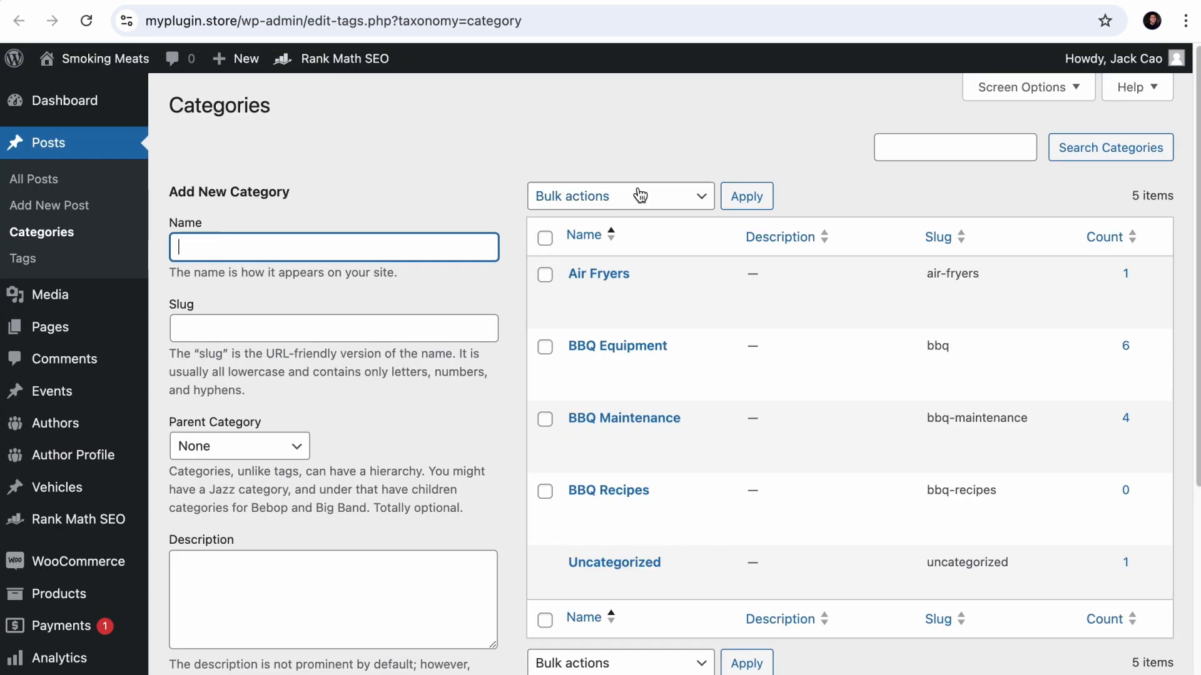
- View the BBQ Equipment category archive in a new tab and highlight the "bbq" slug in its URL
{"action": "right_click", "coordinate": [584, 386]}
{"action": "left_click", "coordinate": [664, 397]}
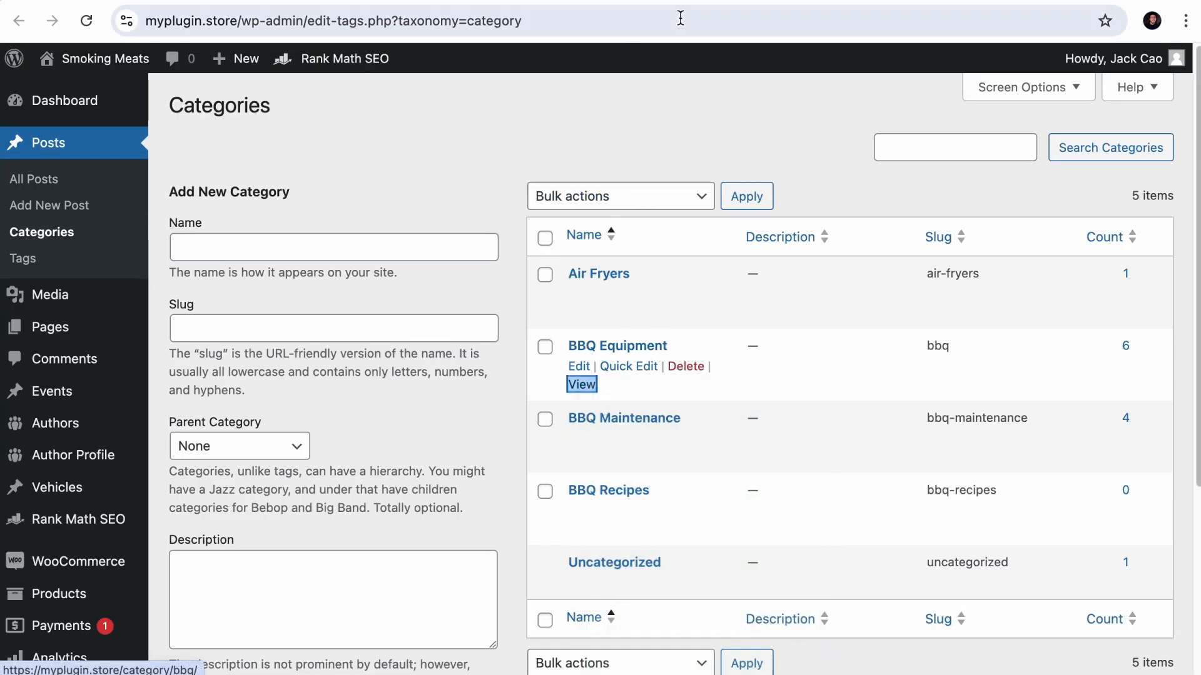
{"action": "key", "text": "ctrl+Tab"}
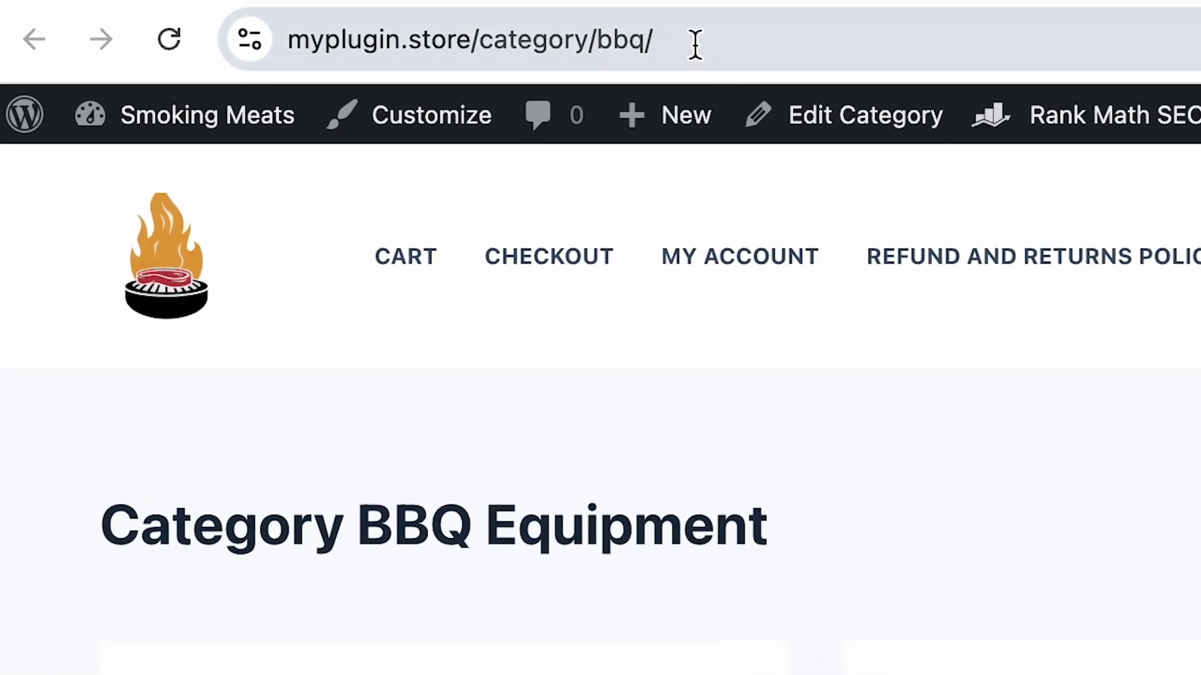
{"action": "left_click", "coordinate": [351, 22]}
{"action": "left_click", "coordinate": [726, 50]}
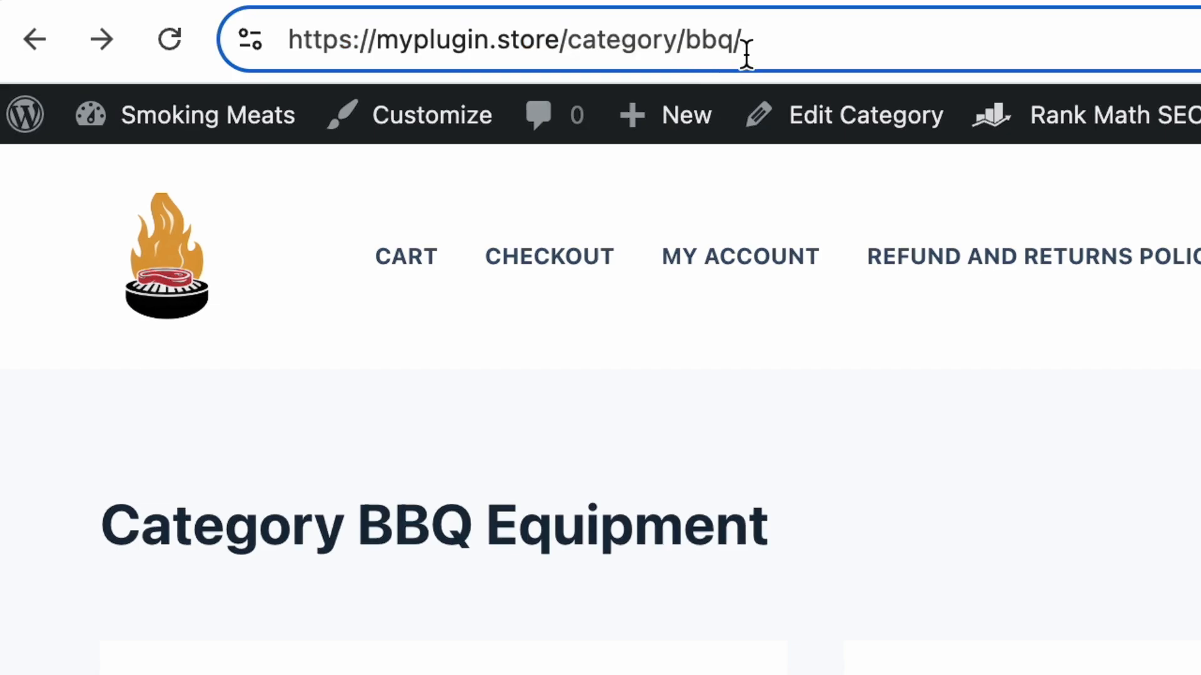
{"action": "left_click_drag", "start_coordinate": [681, 39], "coordinate": [764, 40]}
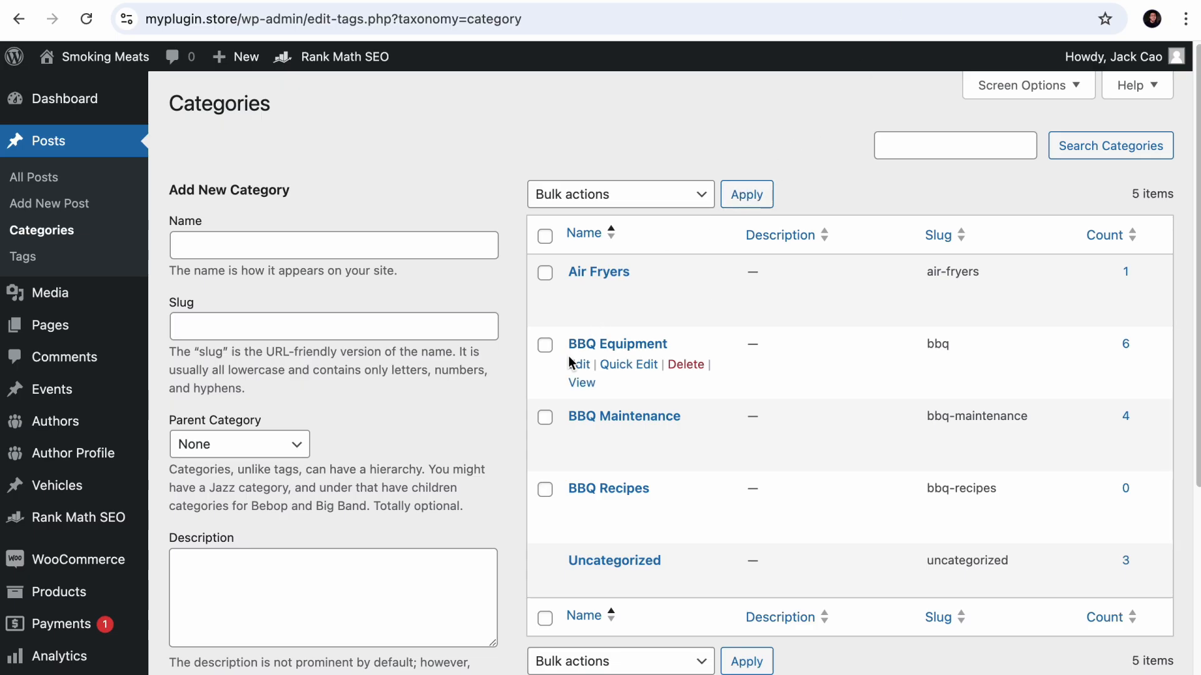
- Set the BBQ Equipment category's slug to "bbq-equipment", update the category, and reload its archive at the old URL
{"action": "left_click", "coordinate": [575, 366]}
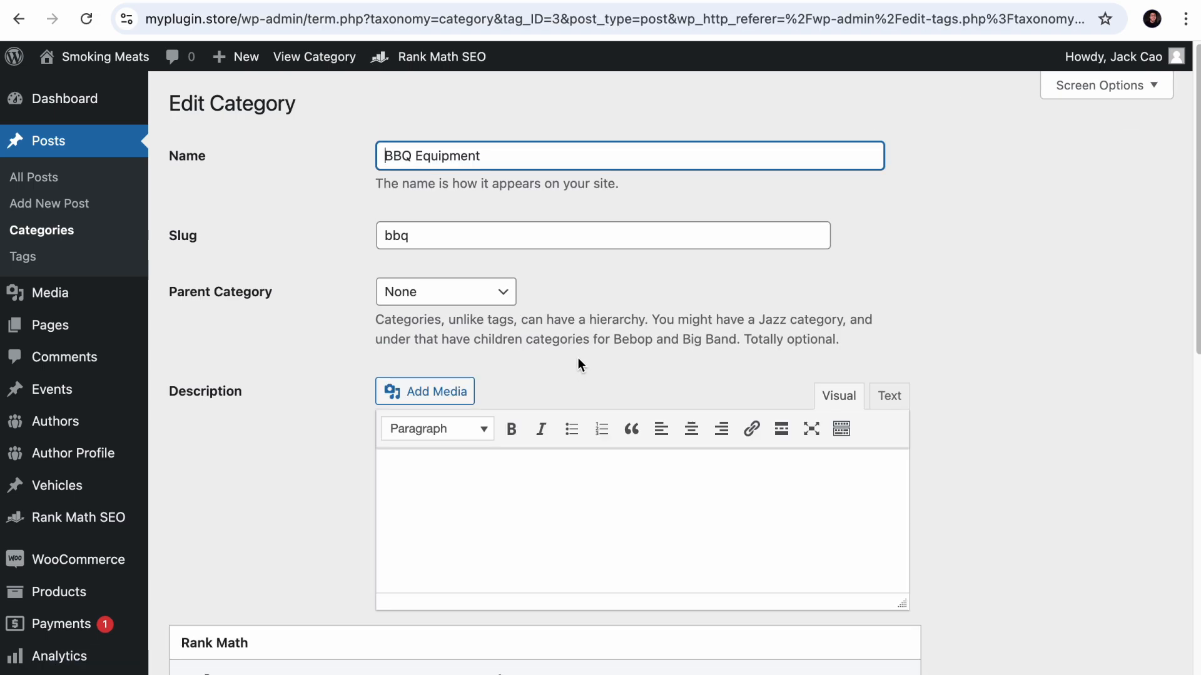
{"action": "left_click", "coordinate": [524, 243]}
{"action": "type", "text": "-equipment"}
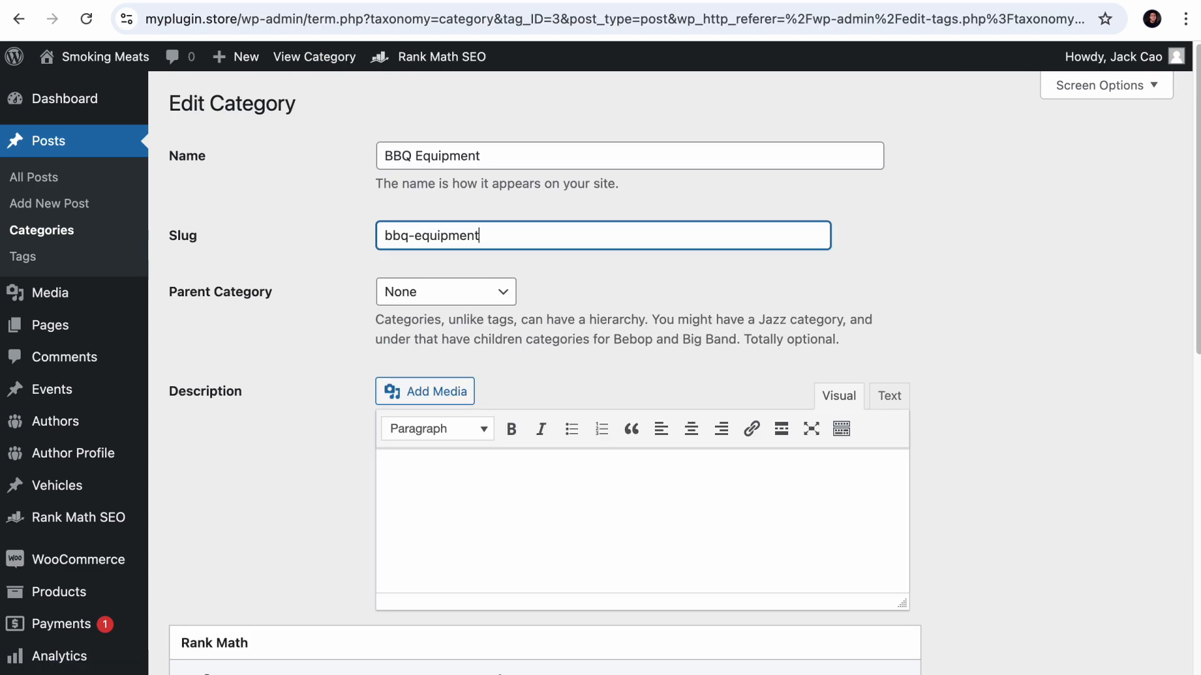
{"action": "scroll", "coordinate": [448, 388], "scroll_direction": "down", "scroll_amount": 10}
{"action": "left_click", "coordinate": [202, 605]}
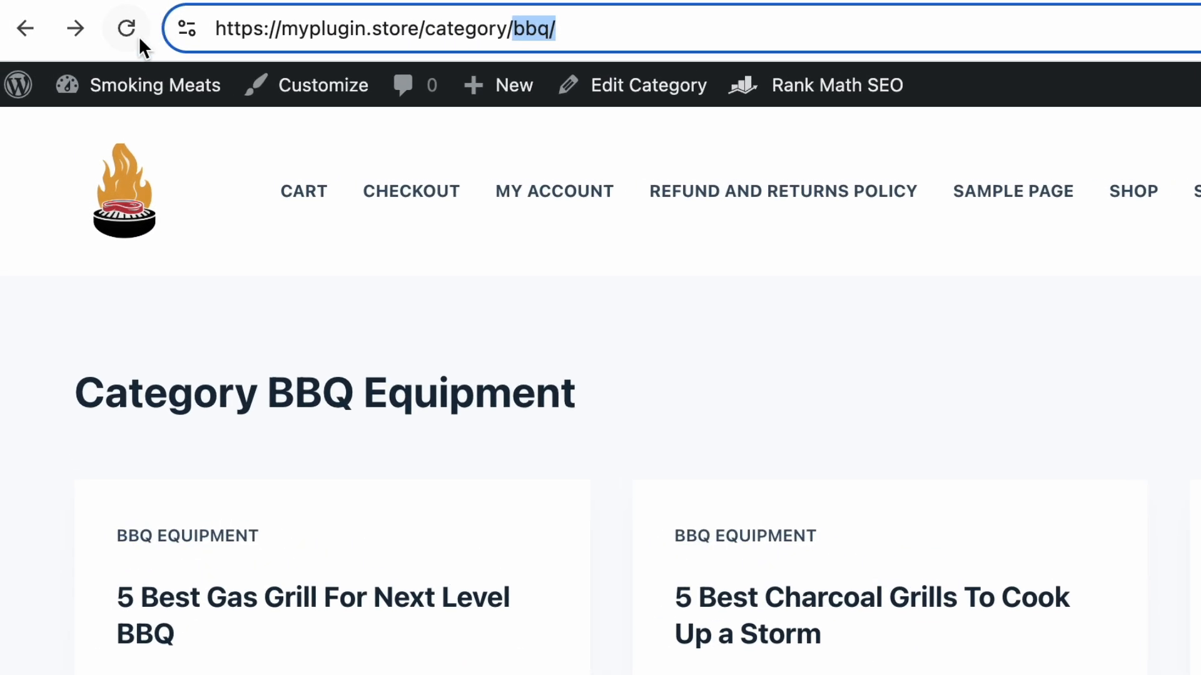
{"action": "left_click", "coordinate": [134, 29]}
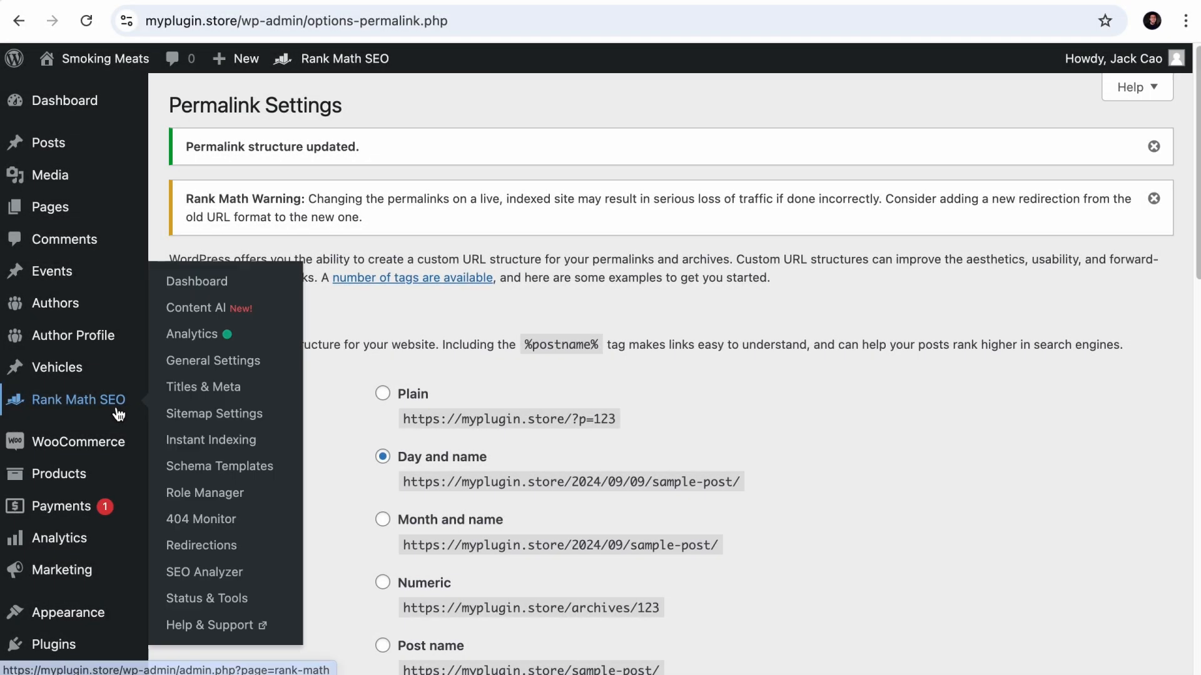
- Enable Auto Post Redirect in Rank Math's redirection settings and save the changes
{"action": "left_click", "coordinate": [175, 357]}
{"action": "scroll", "coordinate": [308, 475], "scroll_direction": "down", "scroll_amount": 2}
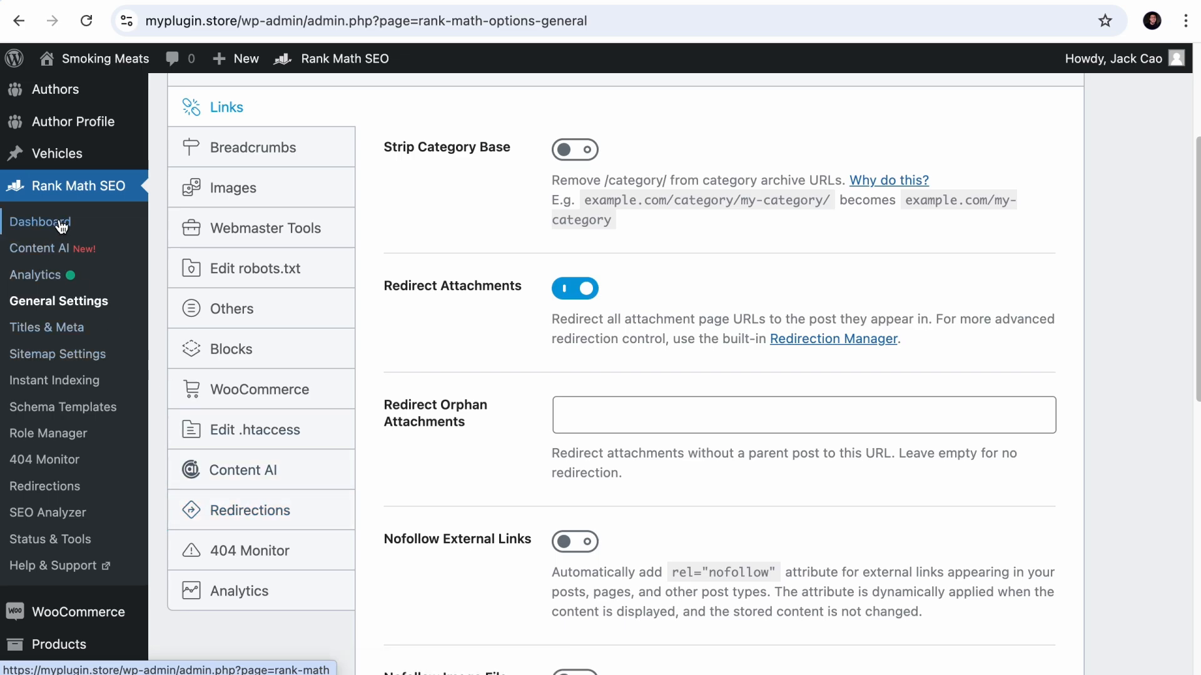
{"action": "left_click", "coordinate": [216, 518]}
{"action": "scroll", "coordinate": [541, 531], "scroll_direction": "down", "scroll_amount": 4}
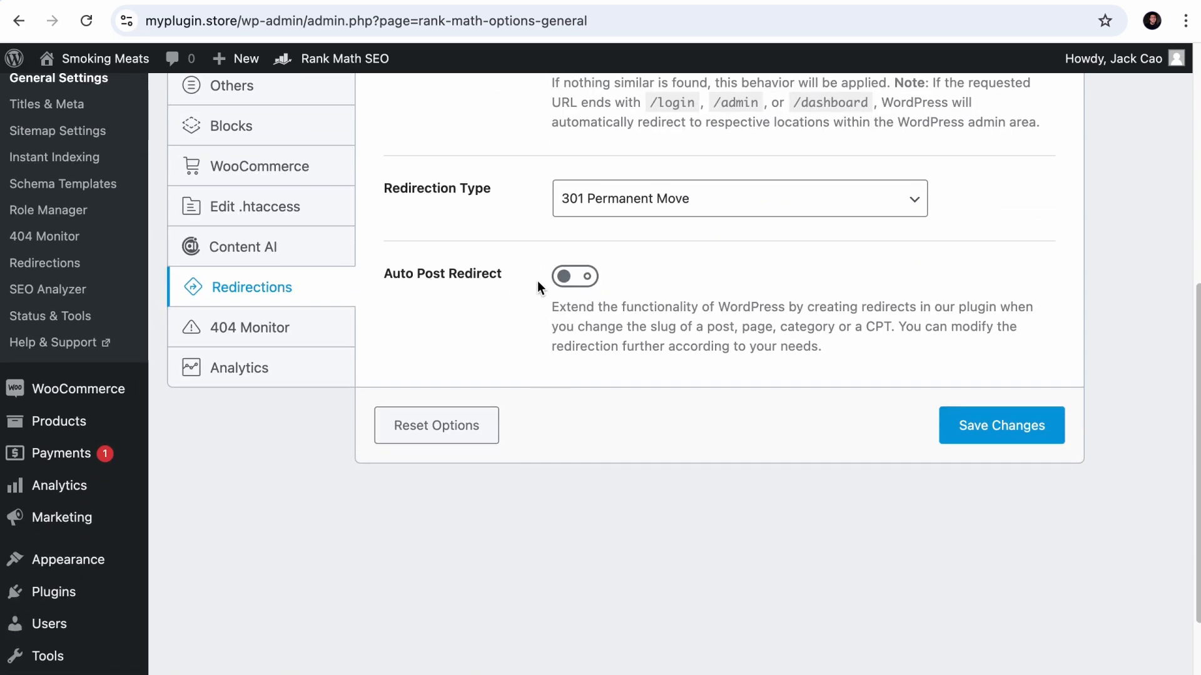
{"action": "left_click", "coordinate": [580, 278]}
{"action": "left_click_drag", "start_coordinate": [578, 330], "coordinate": [894, 328]}
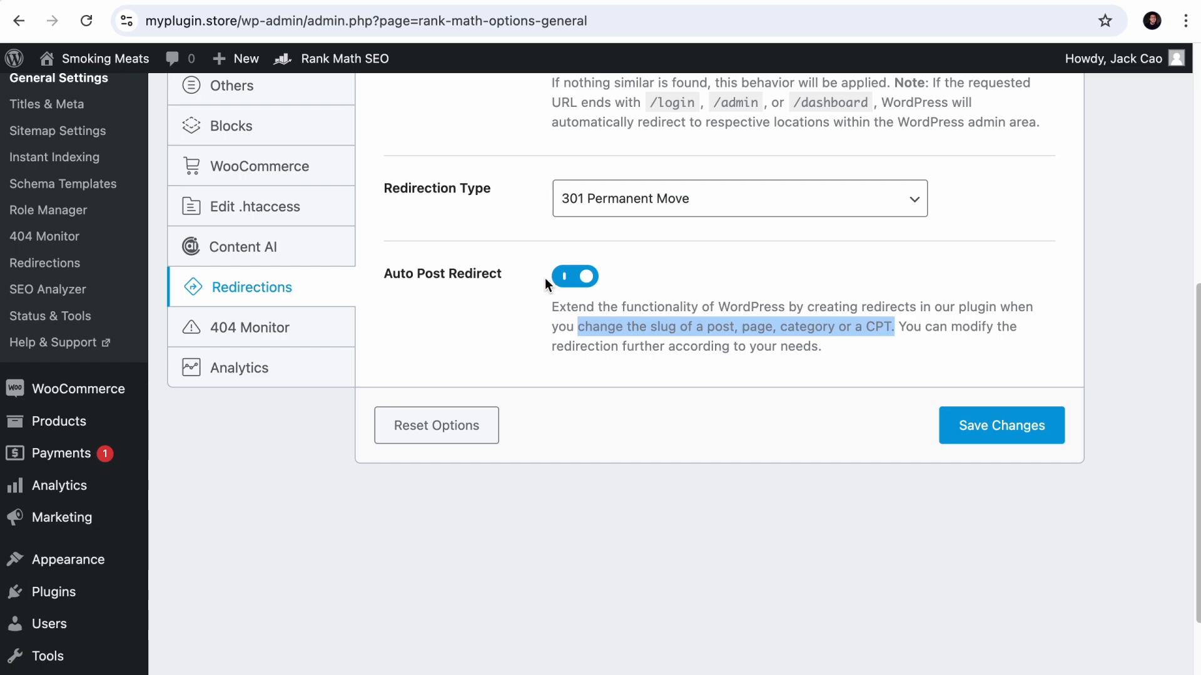
{"action": "left_click", "coordinate": [986, 425]}
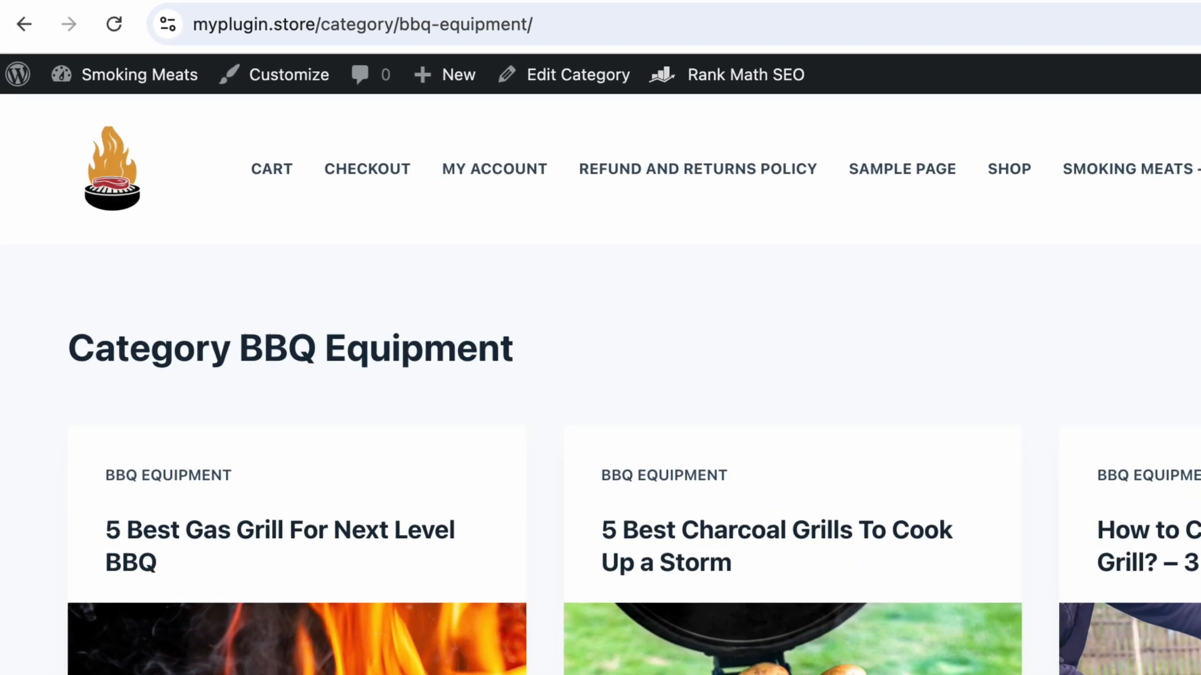
- Set the BBQ Equipment category's slug to "bbq-equipment-tools" and update the category
{"action": "left_click", "coordinate": [654, 31]}
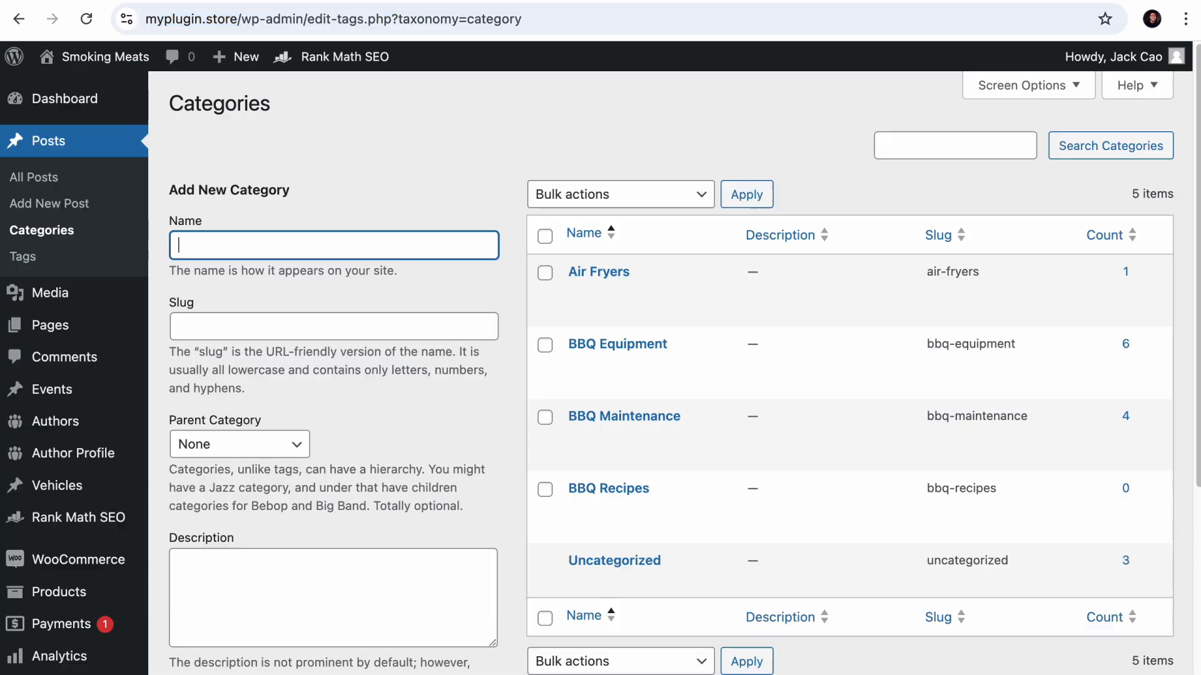
{"action": "mouse_move", "coordinate": [672, 342]}
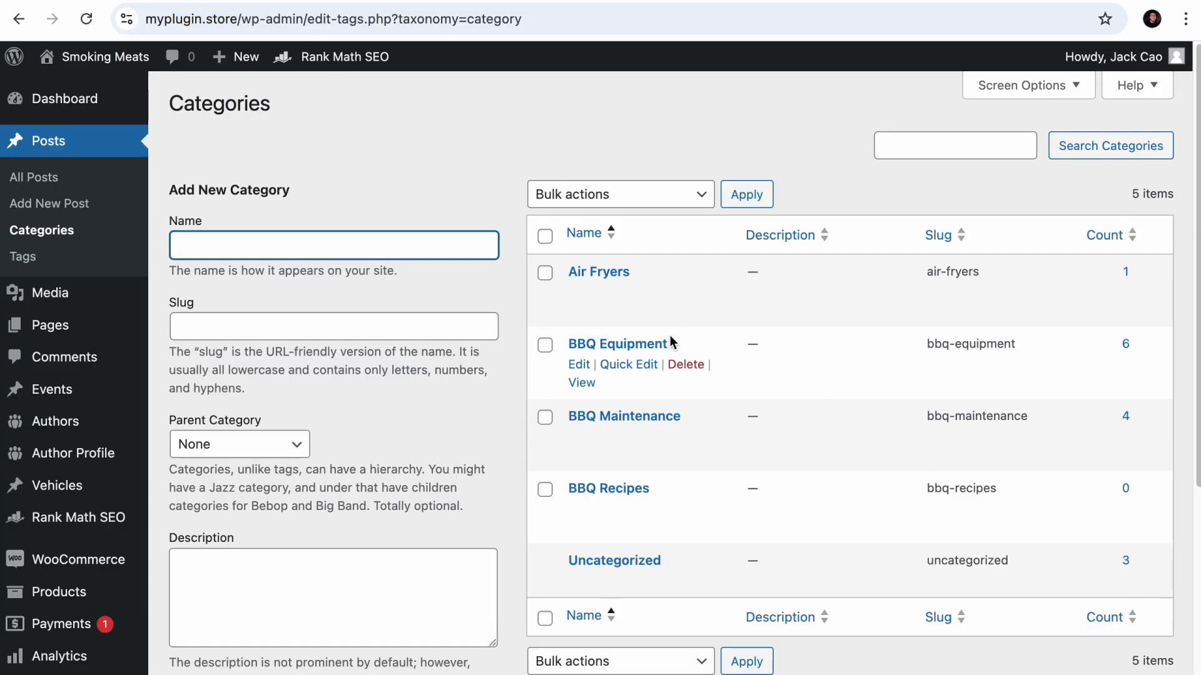
{"action": "left_click", "coordinate": [579, 365]}
{"action": "left_click", "coordinate": [631, 244]}
{"action": "type", "text": "-tools"}
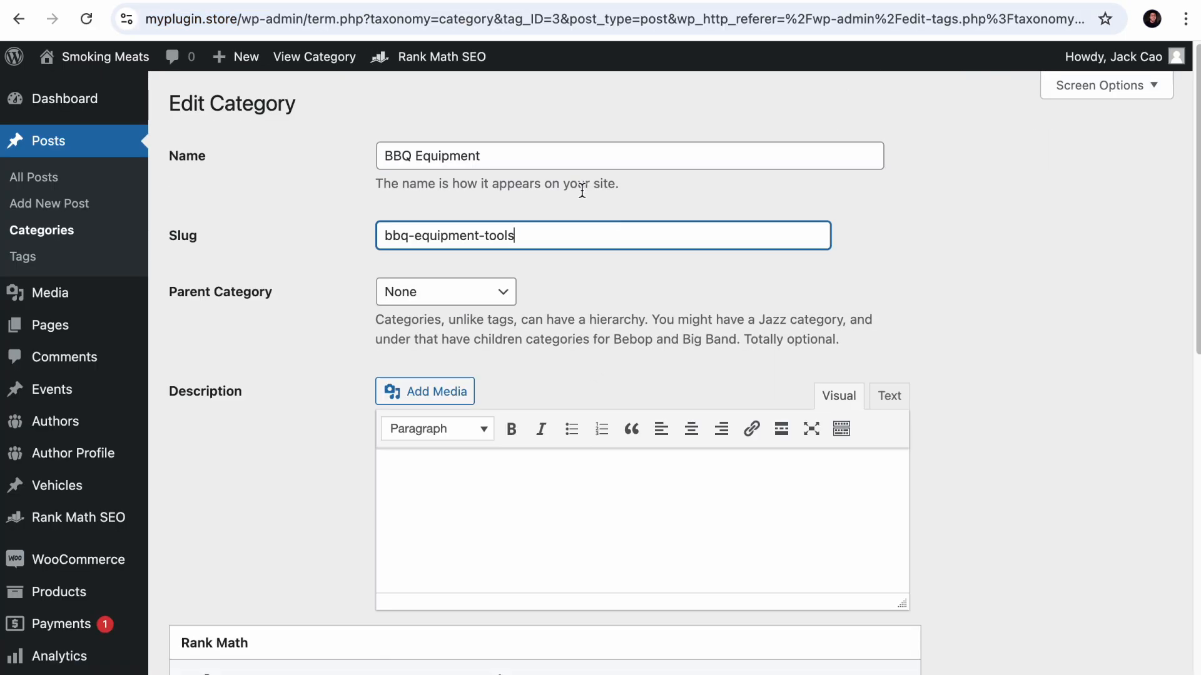
{"action": "scroll", "coordinate": [582, 190], "scroll_direction": "down", "scroll_amount": 15}
{"action": "left_click", "coordinate": [182, 606]}
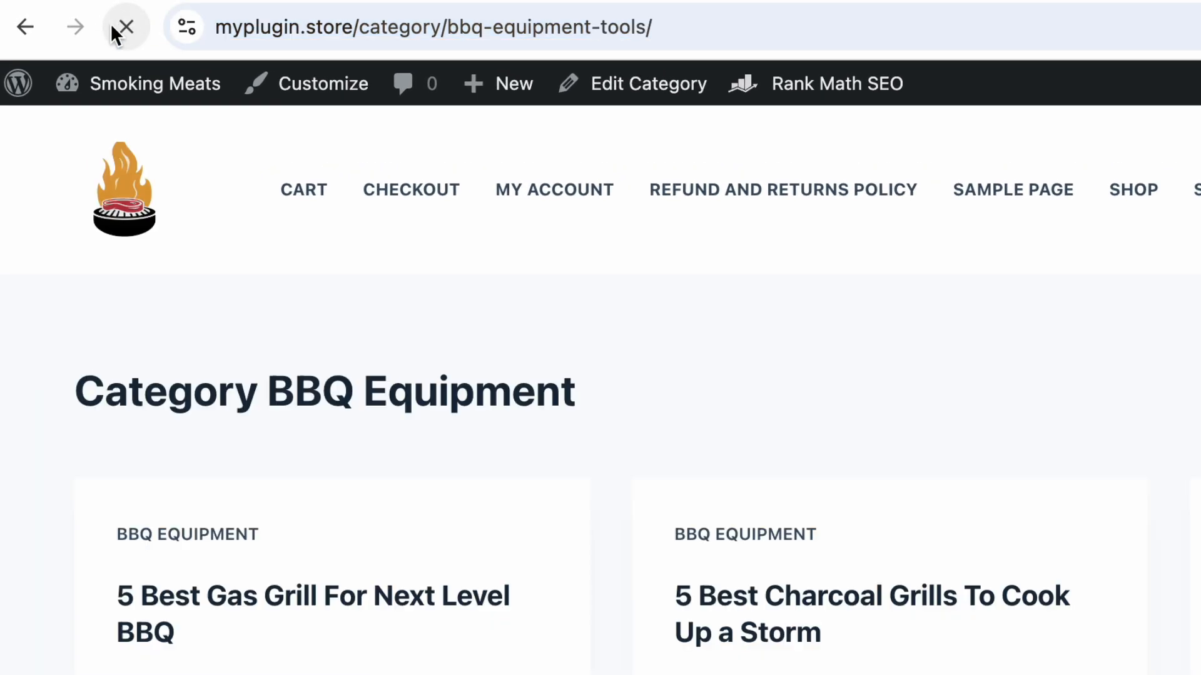
- Highlight the reloaded category archive's URL, then open the "category/bbq-equipment/" entry in Rank Math's Redirections for editing
{"action": "left_click_drag", "start_coordinate": [737, 28], "coordinate": [198, 26]}
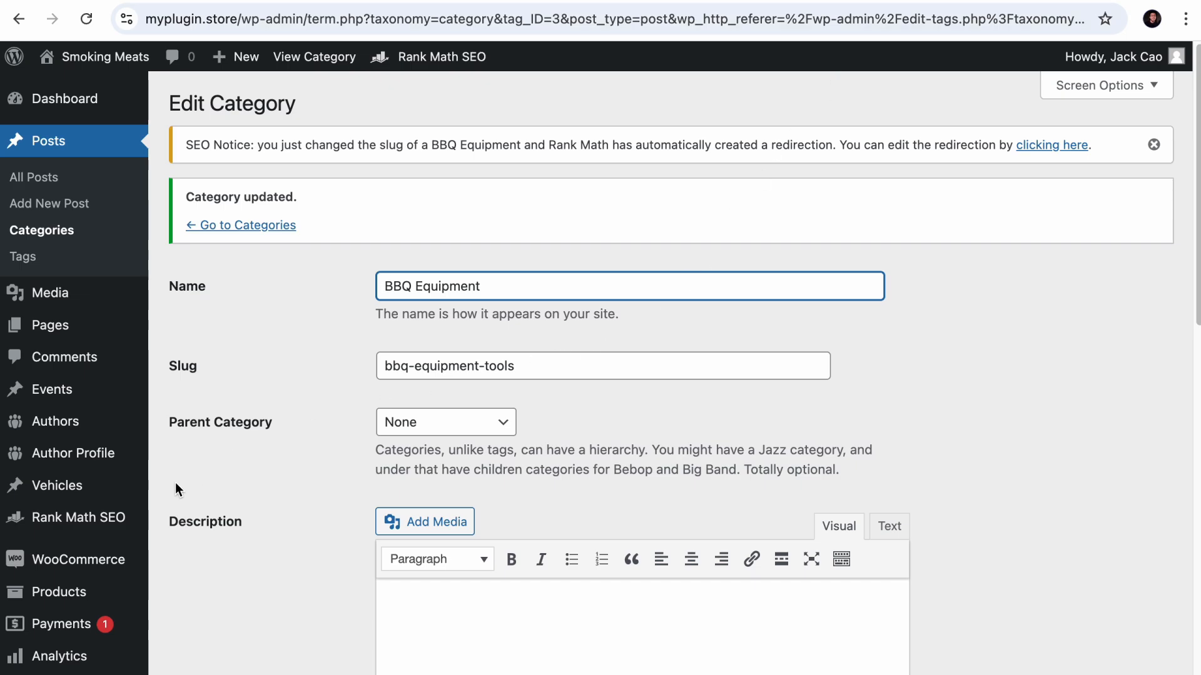
{"action": "scroll", "coordinate": [175, 483], "scroll_direction": "down", "scroll_amount": 5}
{"action": "mouse_move", "coordinate": [94, 228]}
{"action": "left_click", "coordinate": [239, 498]}
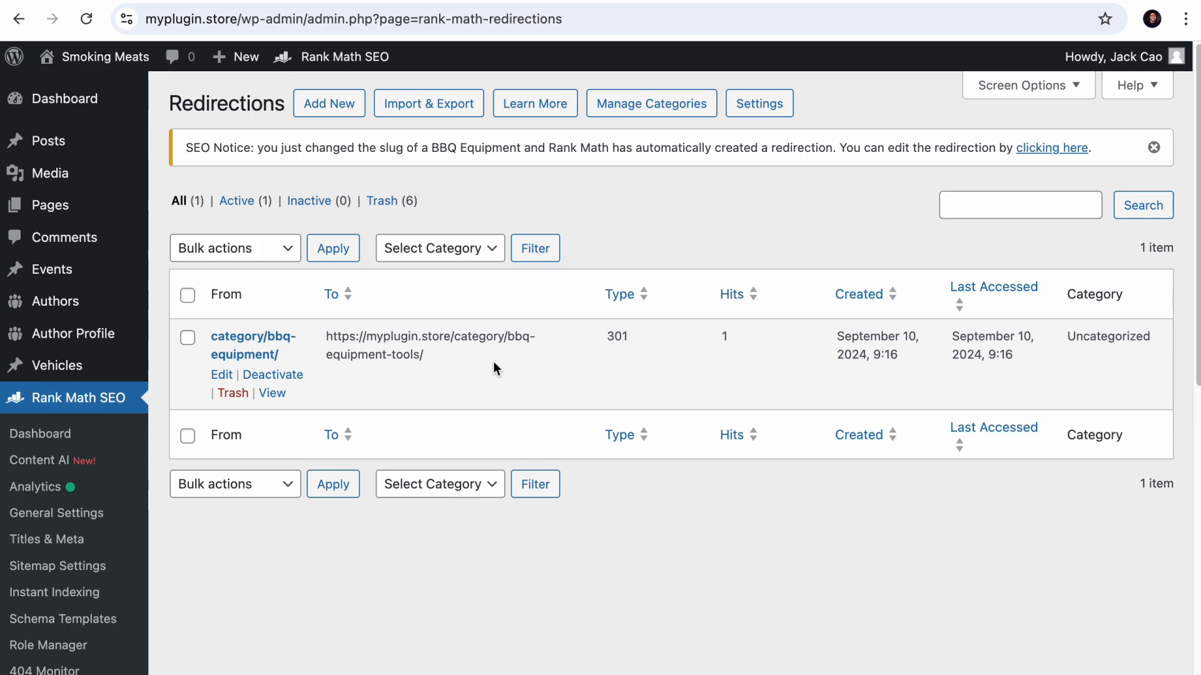
{"action": "left_click", "coordinate": [217, 374]}
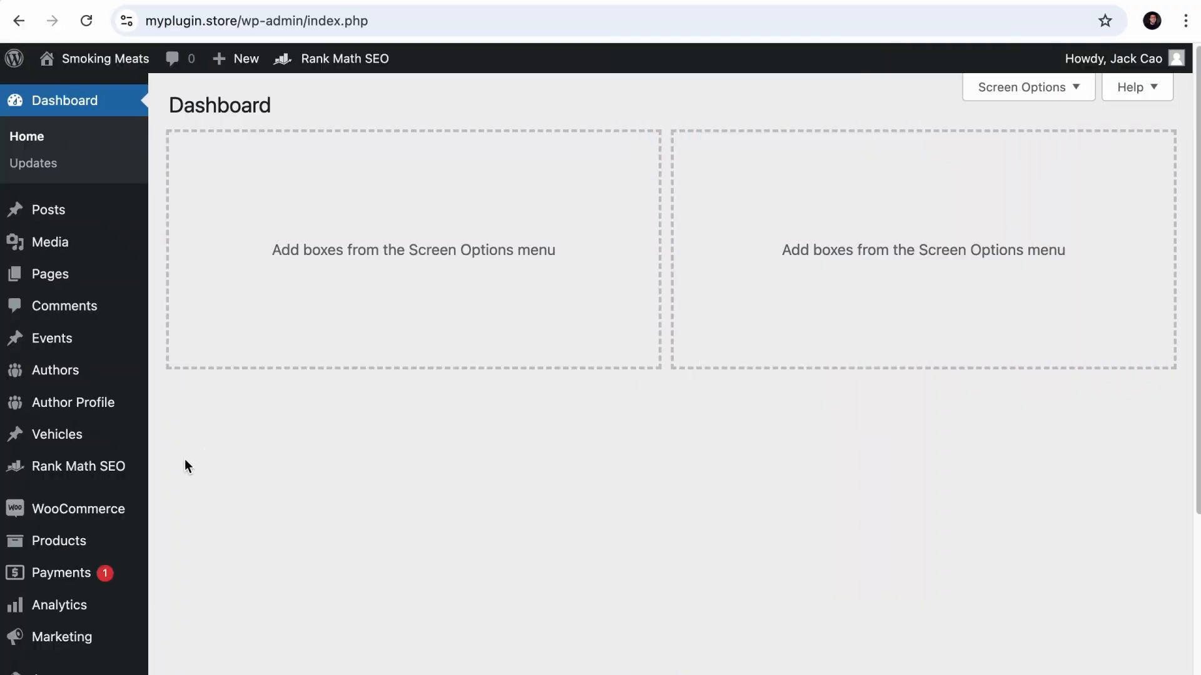
- Open Rank Math's Titles & Meta settings for Posts and look through the available default schema types
{"action": "mouse_move", "coordinate": [124, 478]}
{"action": "left_click", "coordinate": [202, 388]}
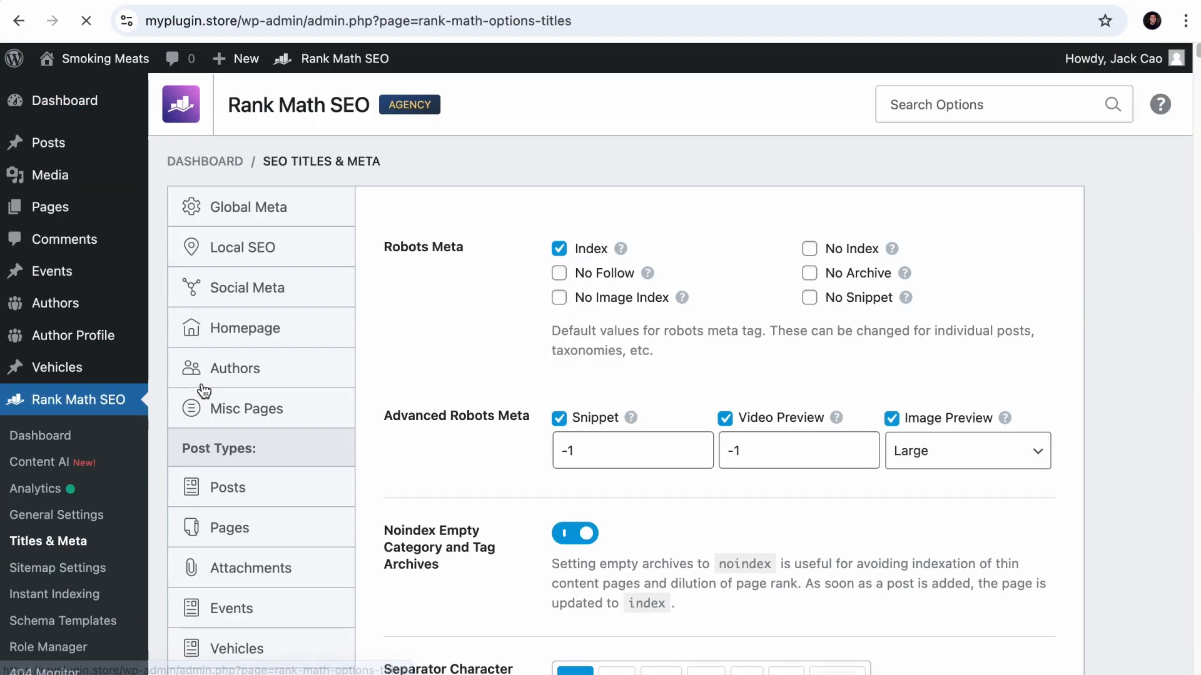
{"action": "scroll", "coordinate": [259, 448], "scroll_direction": "down", "scroll_amount": 5}
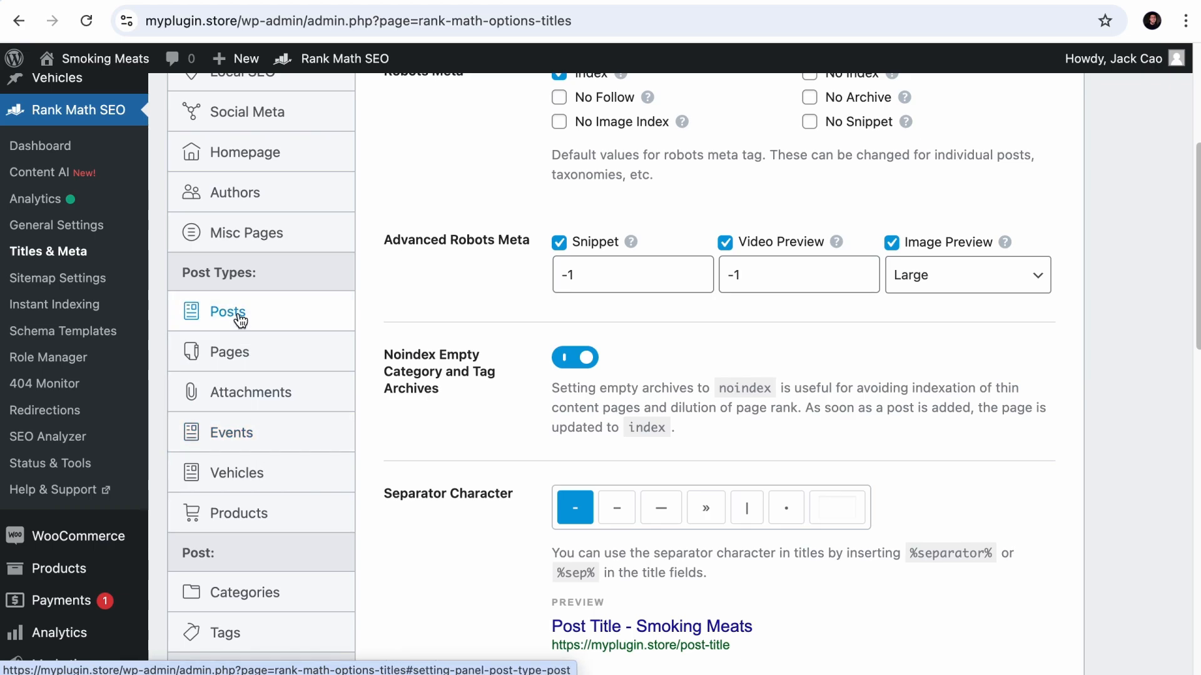
{"action": "left_click", "coordinate": [240, 320]}
{"action": "scroll", "coordinate": [393, 448], "scroll_direction": "down", "scroll_amount": 2}
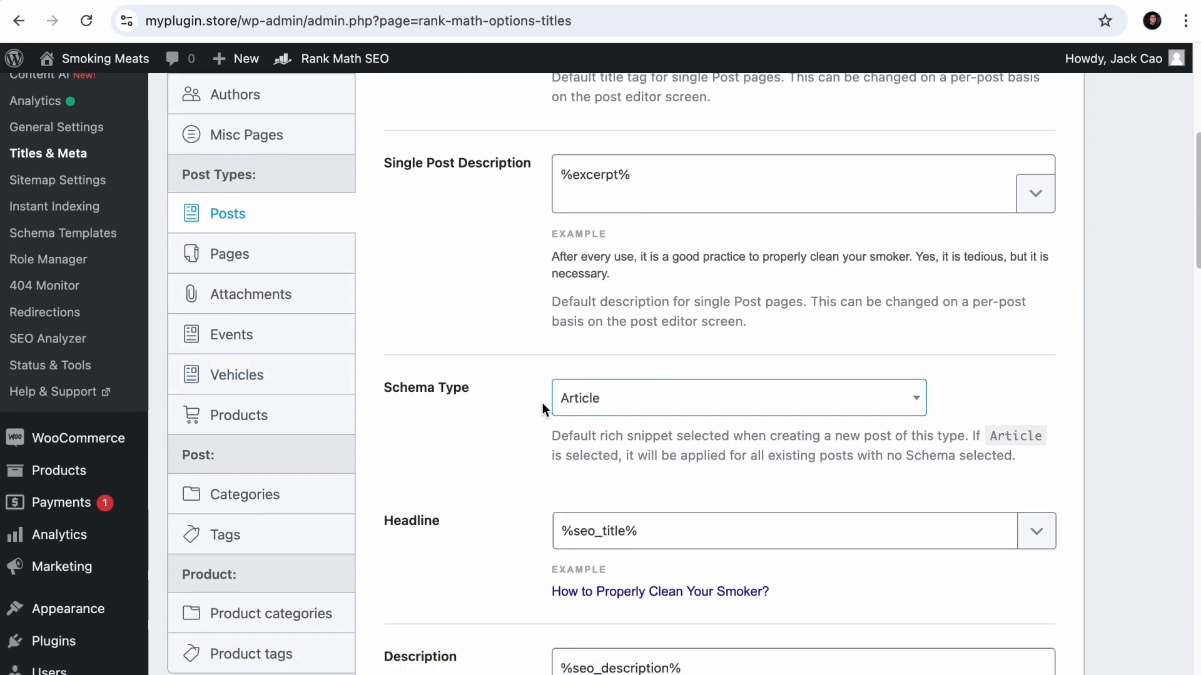
{"action": "left_click", "coordinate": [618, 407]}
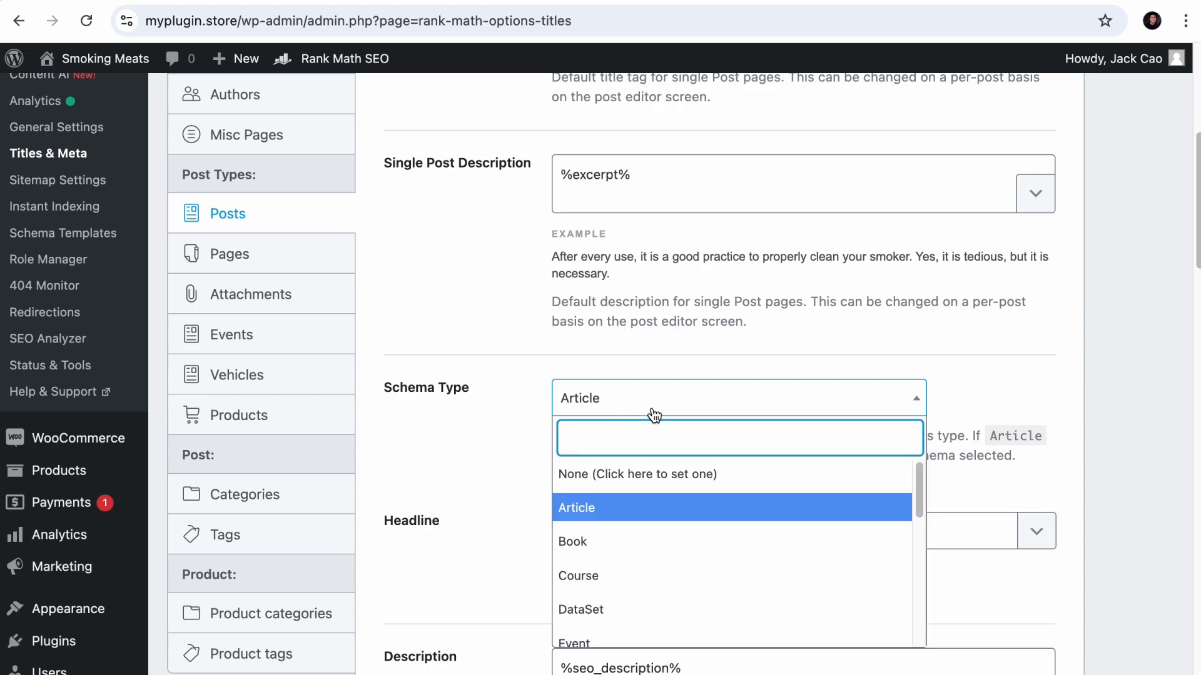
{"action": "scroll", "coordinate": [726, 514], "scroll_direction": "down", "scroll_amount": 5}
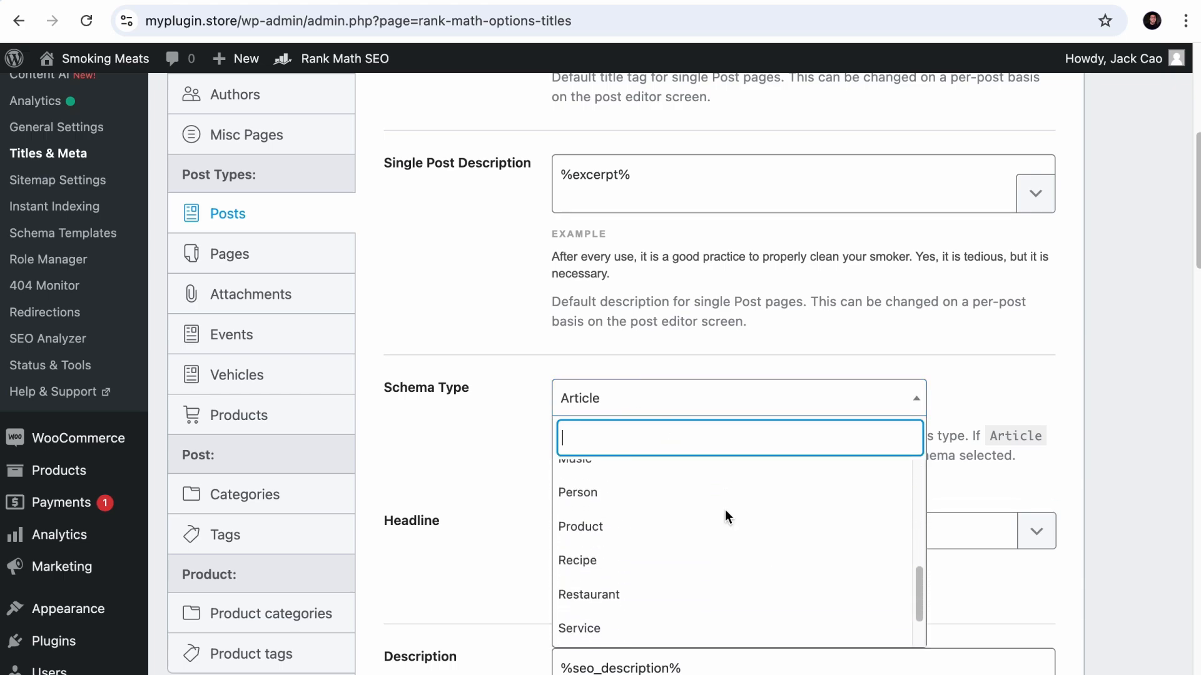
{"action": "scroll", "coordinate": [725, 516], "scroll_direction": "down", "scroll_amount": 2}
{"action": "scroll", "coordinate": [725, 509], "scroll_direction": "up", "scroll_amount": 2}
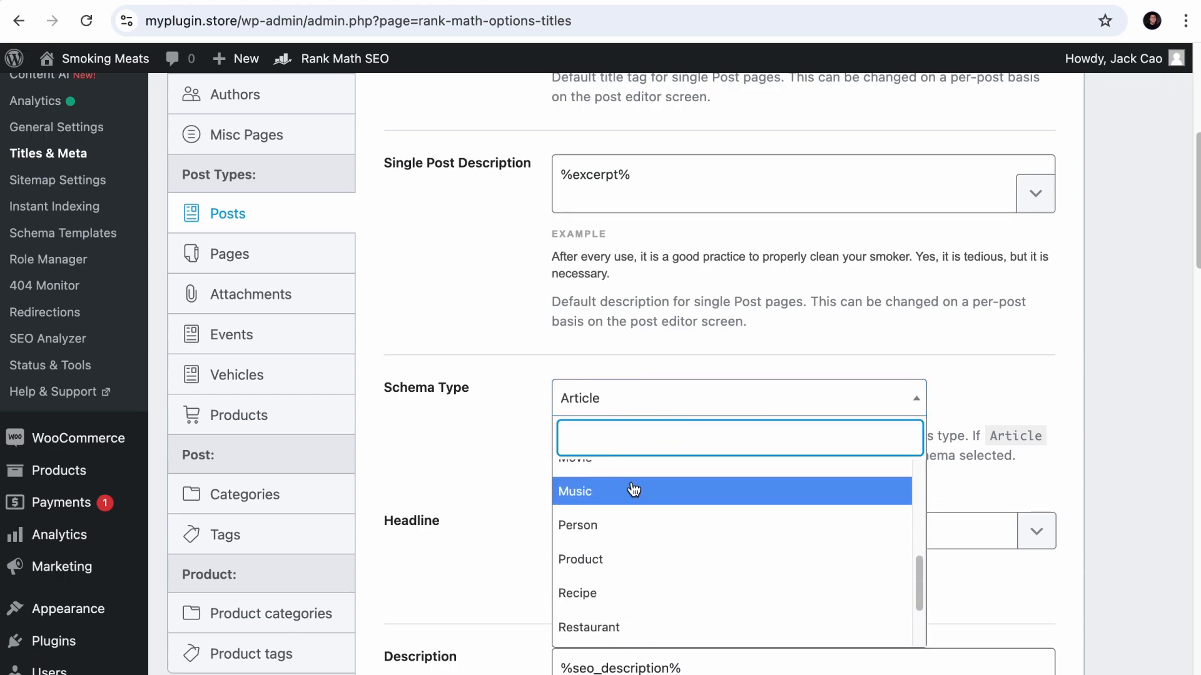
{"action": "left_click", "coordinate": [446, 428]}
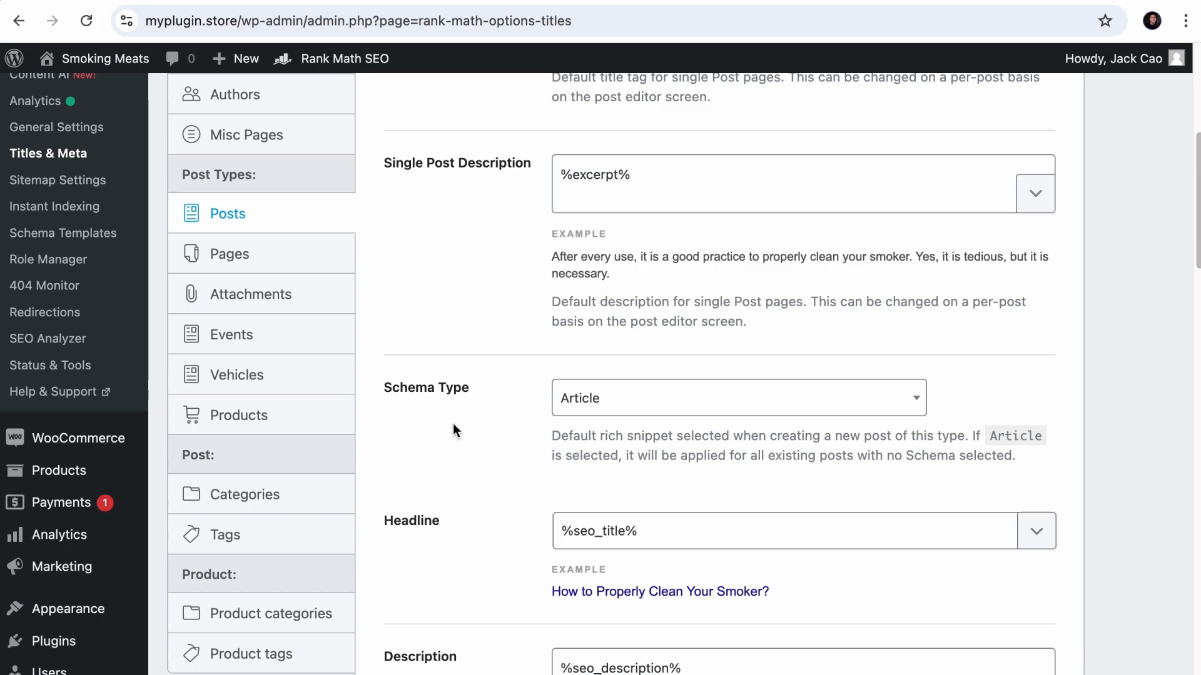
- Set the default schema type for the Events post type to Event and save the changes
{"action": "left_click", "coordinate": [264, 333]}
{"action": "left_click", "coordinate": [615, 403]}
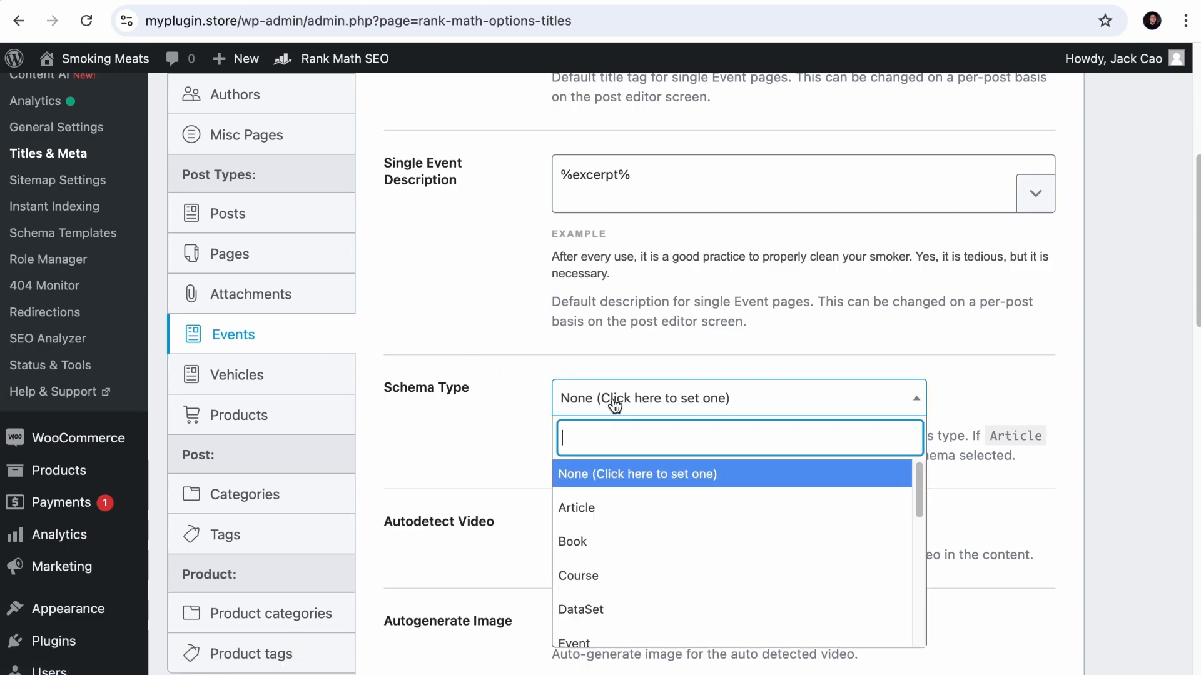
{"action": "scroll", "coordinate": [672, 535], "scroll_direction": "down", "scroll_amount": 2}
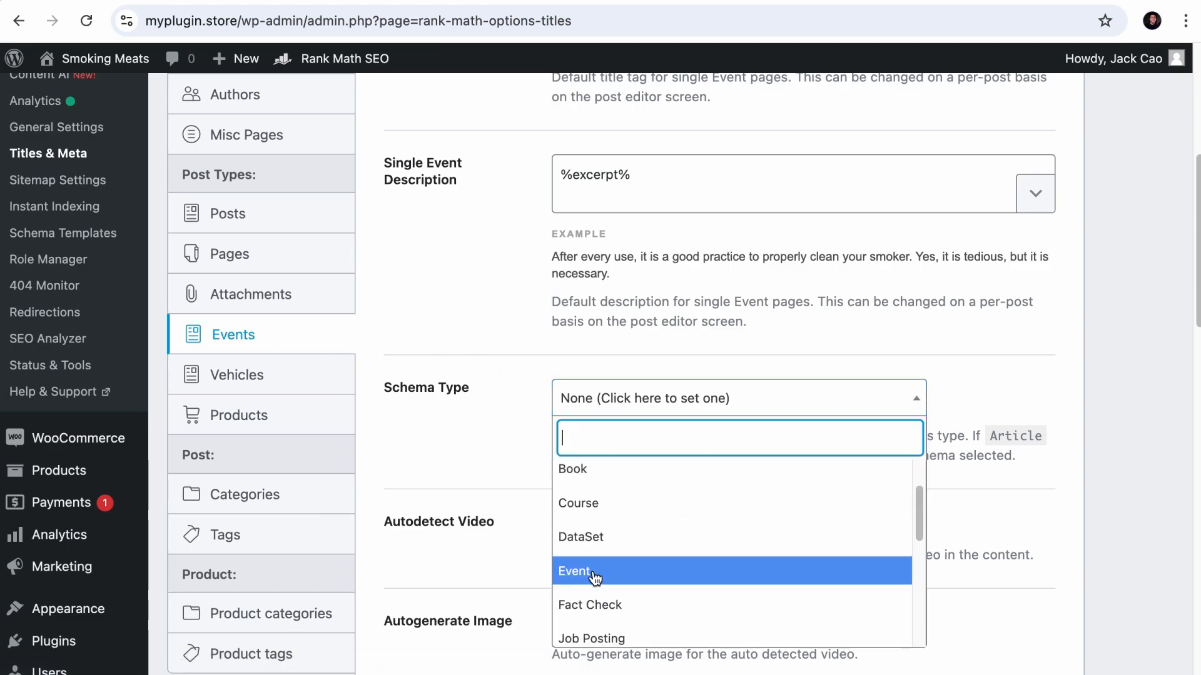
{"action": "left_click", "coordinate": [595, 571]}
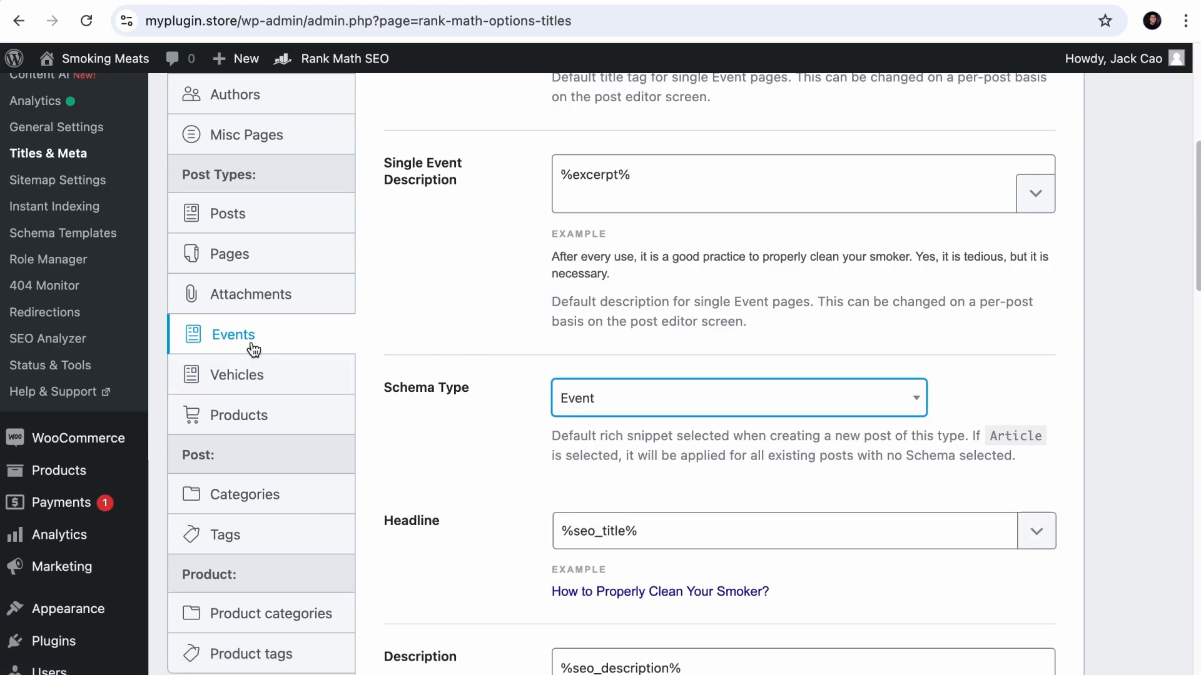
{"action": "scroll", "coordinate": [688, 469], "scroll_direction": "down", "scroll_amount": 20}
{"action": "left_click", "coordinate": [963, 555]}
- Start a new event in a separate browser tab and show its Rank Math schema settings
{"action": "mouse_move", "coordinate": [88, 276]}
{"action": "right_click", "coordinate": [189, 303]}
{"action": "left_click", "coordinate": [202, 317]}
{"action": "left_click", "coordinate": [465, 1]}
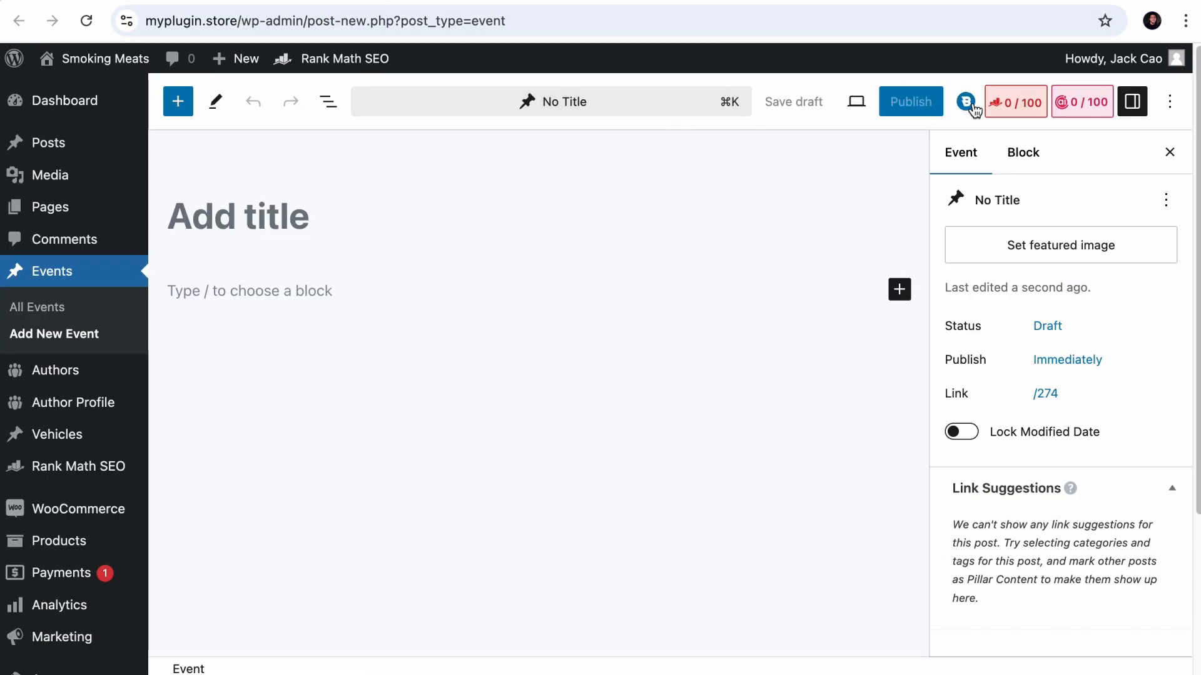
{"action": "left_click", "coordinate": [1000, 107]}
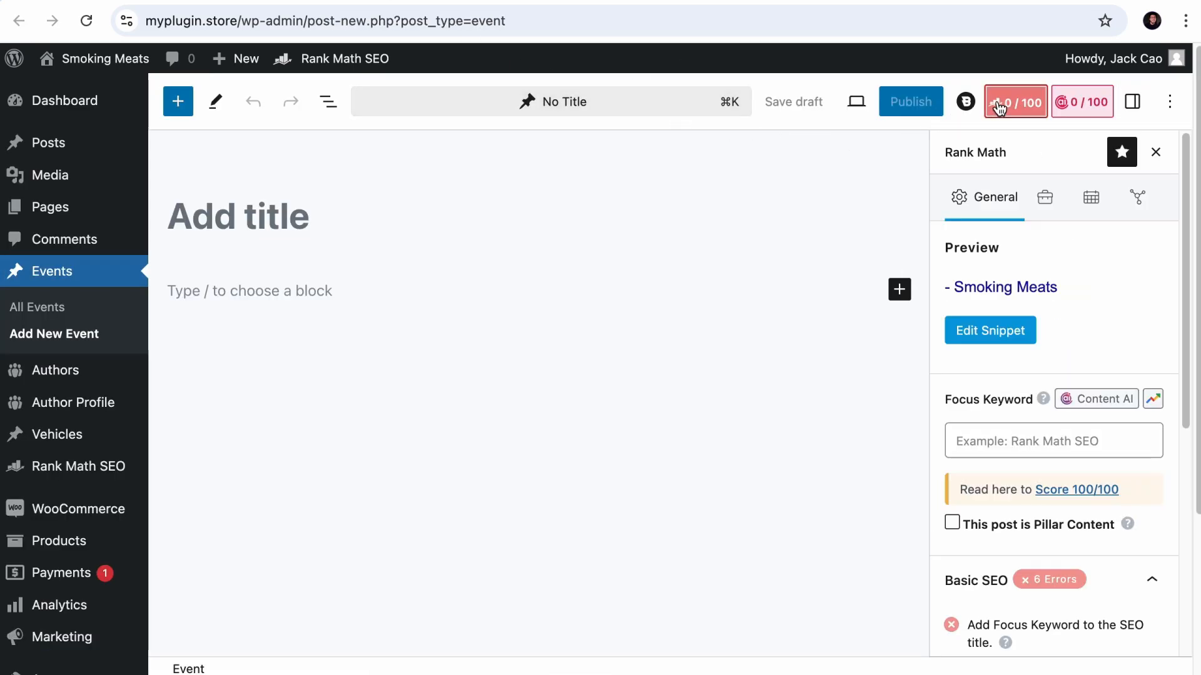
{"action": "left_click", "coordinate": [1089, 195]}
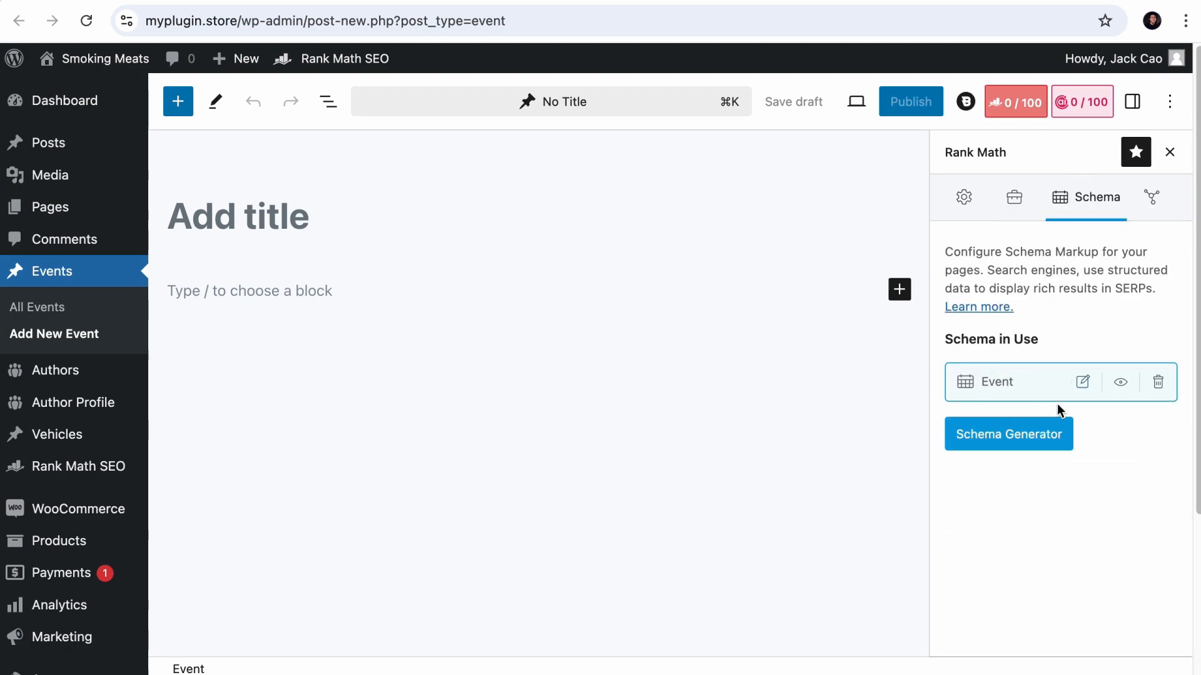
- Open the event's schema in the Schema Builder and examine its description, venue, address, date and offer fields
{"action": "left_click", "coordinate": [1082, 384]}
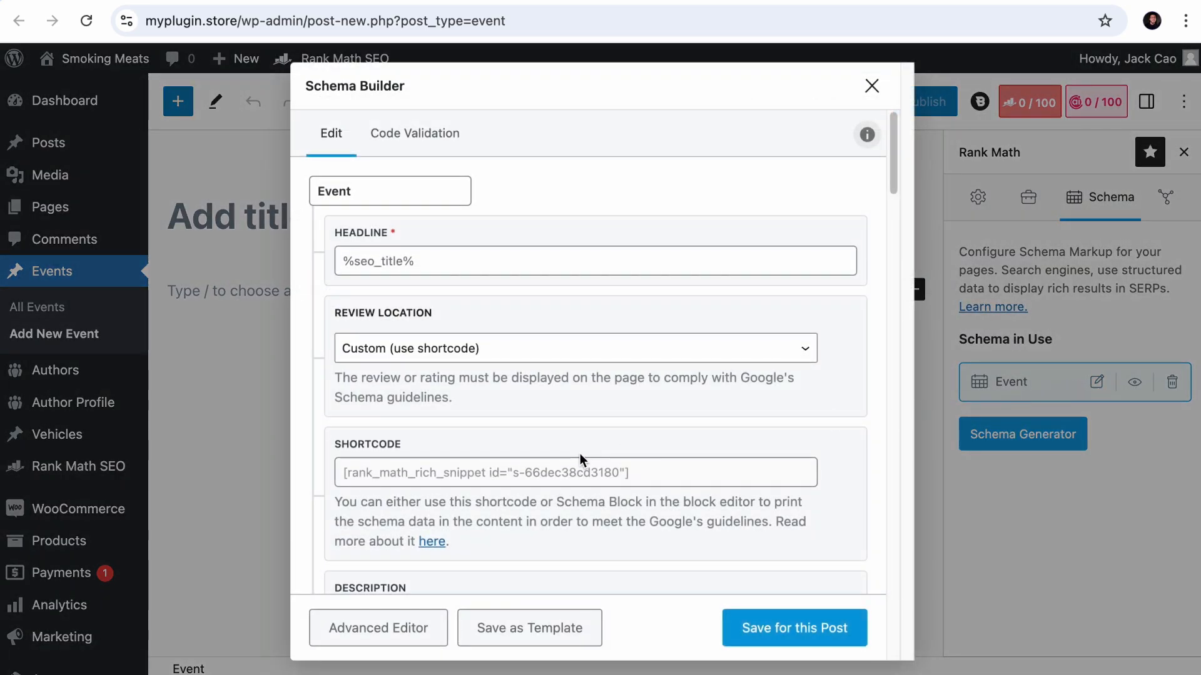
{"action": "scroll", "coordinate": [580, 461], "scroll_direction": "down", "scroll_amount": 1}
{"action": "scroll", "coordinate": [466, 349], "scroll_direction": "down", "scroll_amount": 2}
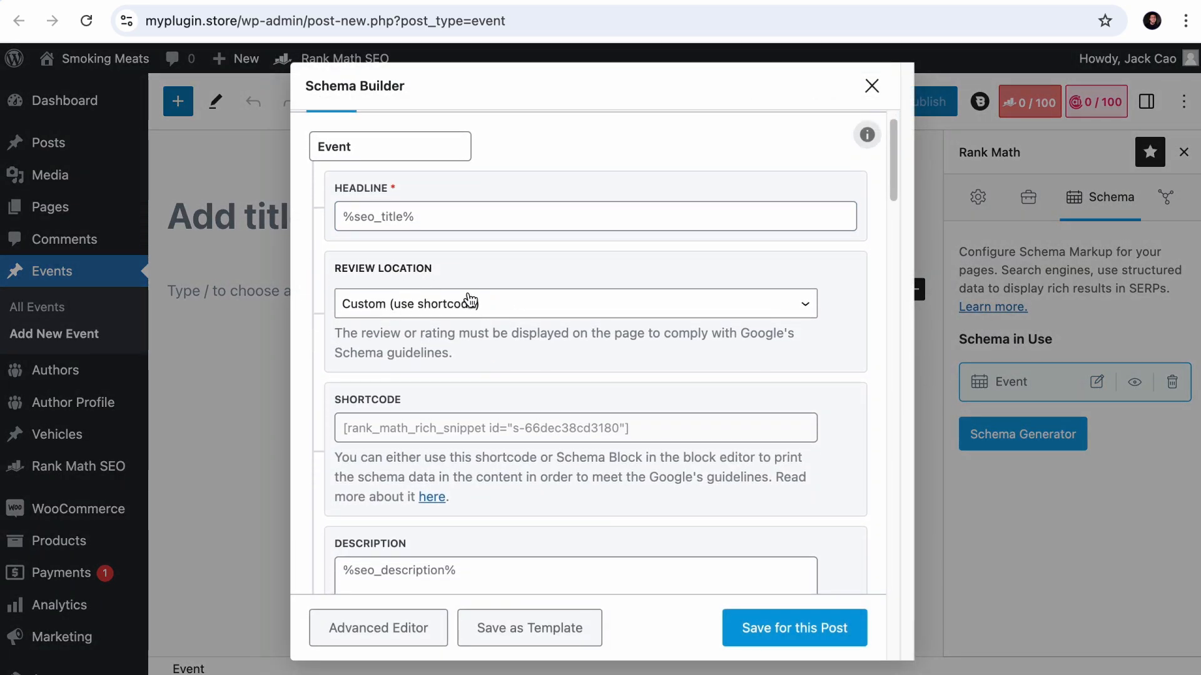
{"action": "scroll", "coordinate": [471, 299], "scroll_direction": "down", "scroll_amount": 10}
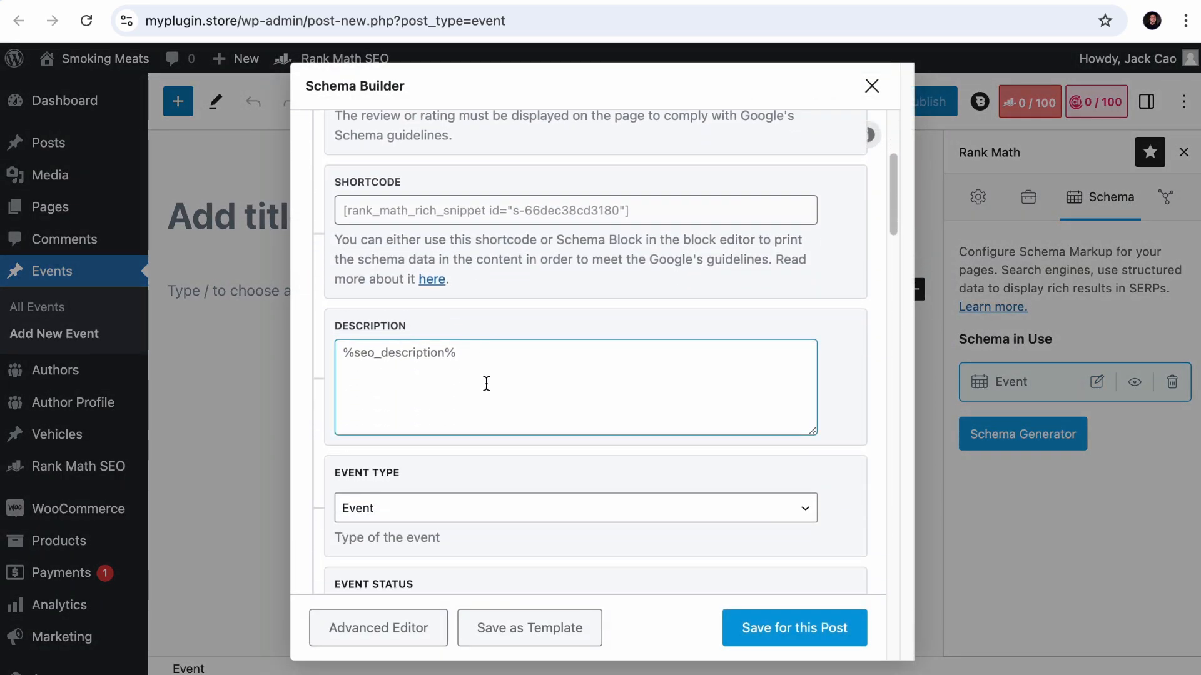
{"action": "scroll", "coordinate": [493, 396], "scroll_direction": "down", "scroll_amount": 20}
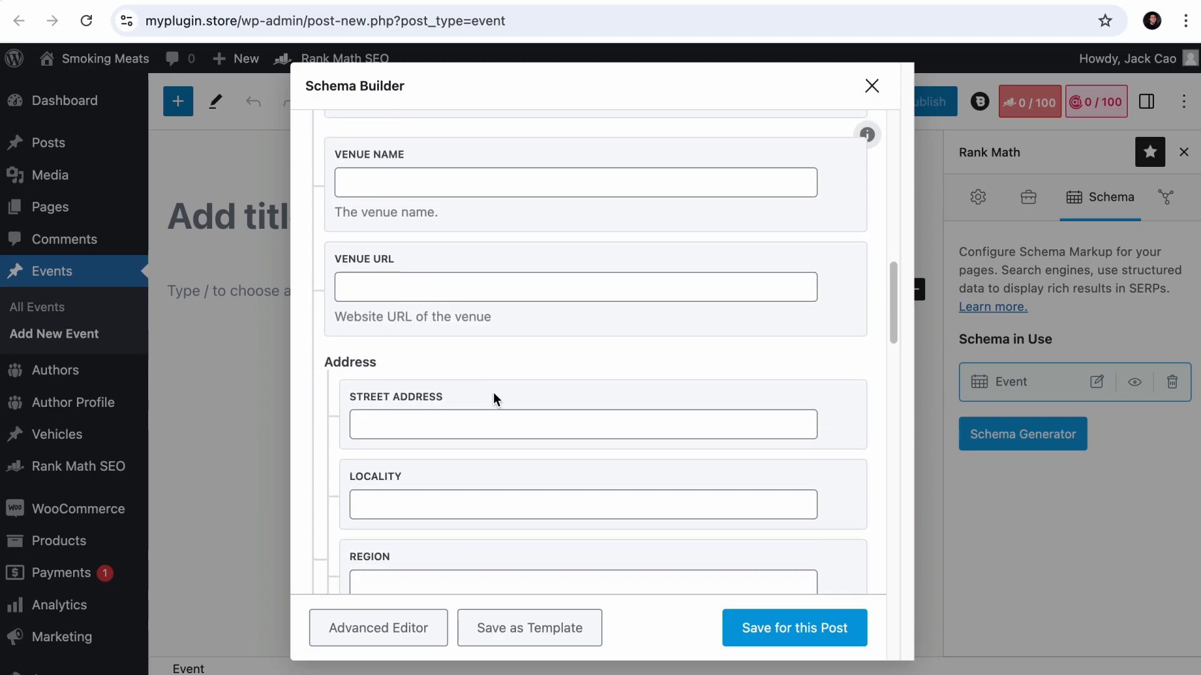
{"action": "scroll", "coordinate": [493, 399], "scroll_direction": "down", "scroll_amount": 10}
{"action": "scroll", "coordinate": [494, 392], "scroll_direction": "down", "scroll_amount": 20}
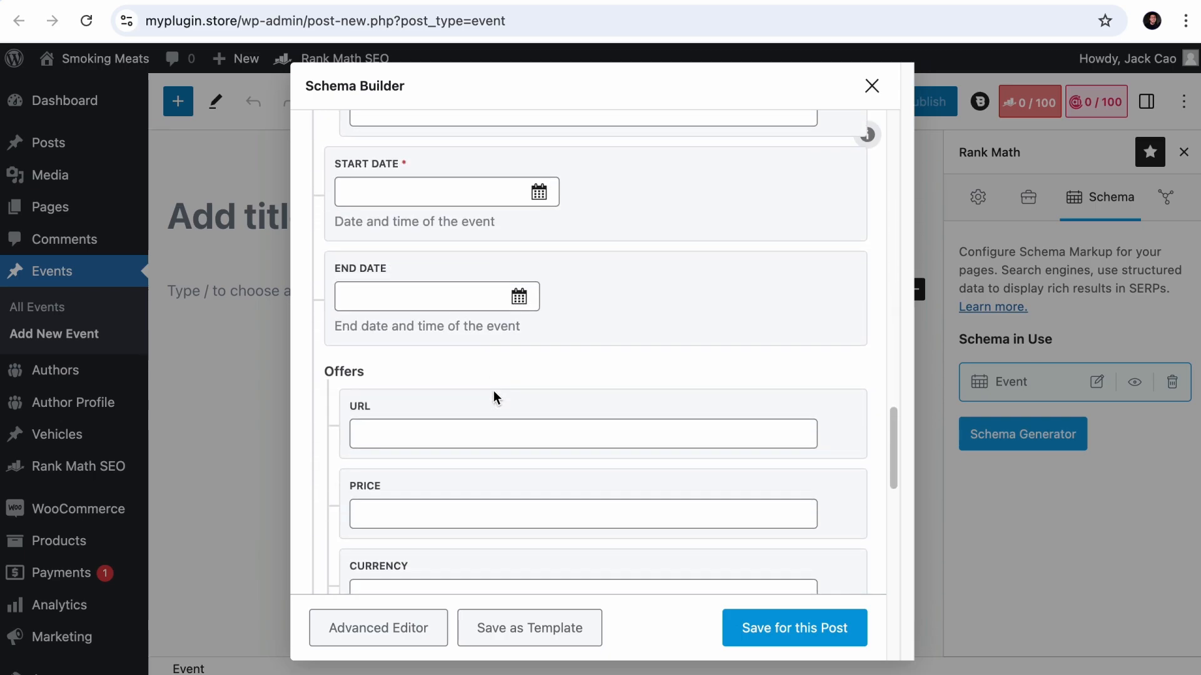
{"action": "scroll", "coordinate": [493, 390], "scroll_direction": "up", "scroll_amount": 20}
{"action": "scroll", "coordinate": [671, 390], "scroll_direction": "down", "scroll_amount": 2}
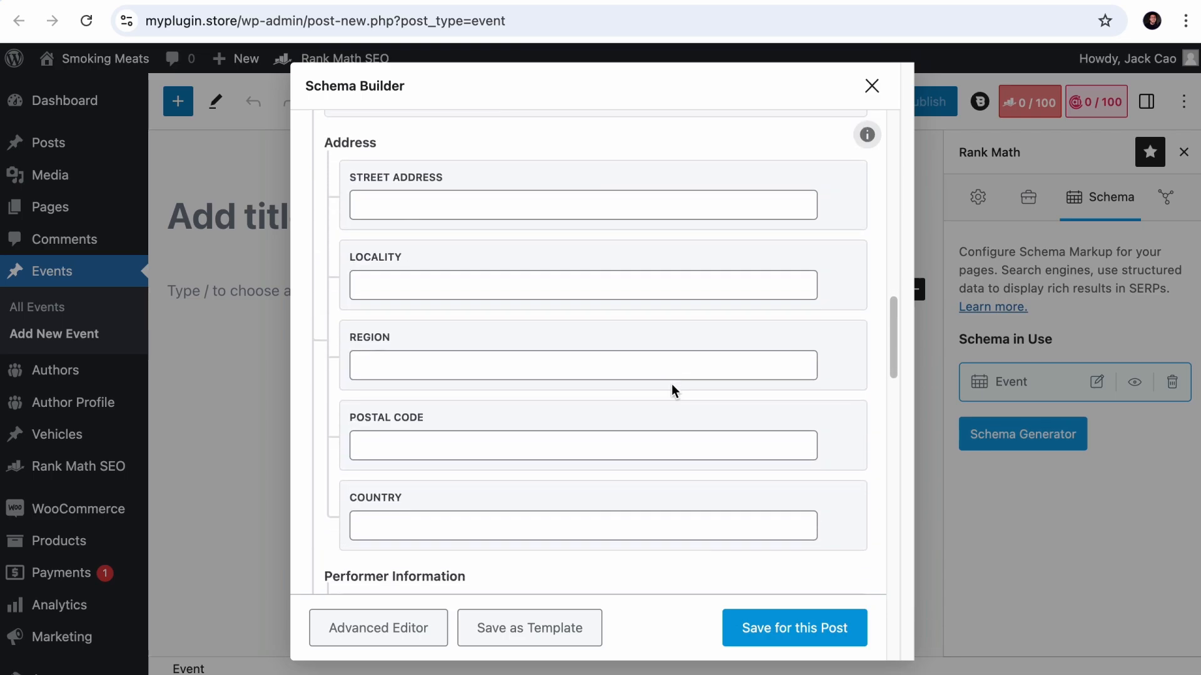
- Convert the Event schema to the Advanced Editor and look through its properties
{"action": "left_click", "coordinate": [399, 628]}
{"action": "left_click", "coordinate": [759, 164]}
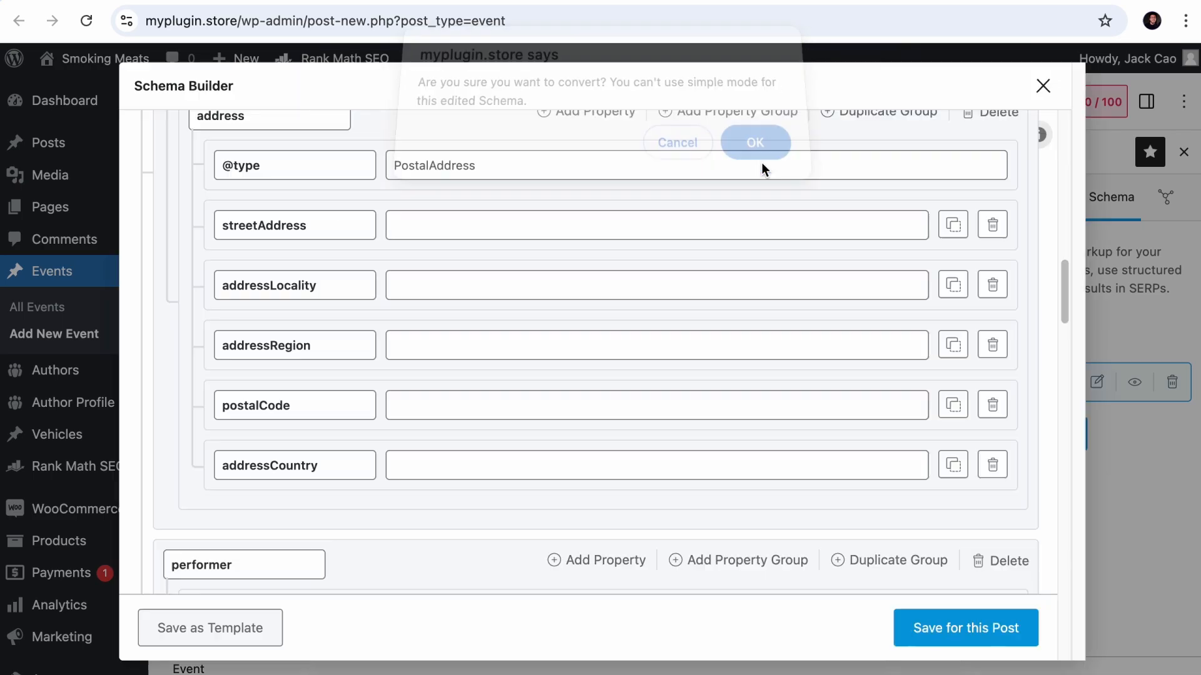
{"action": "scroll", "coordinate": [681, 433], "scroll_direction": "down", "scroll_amount": 10}
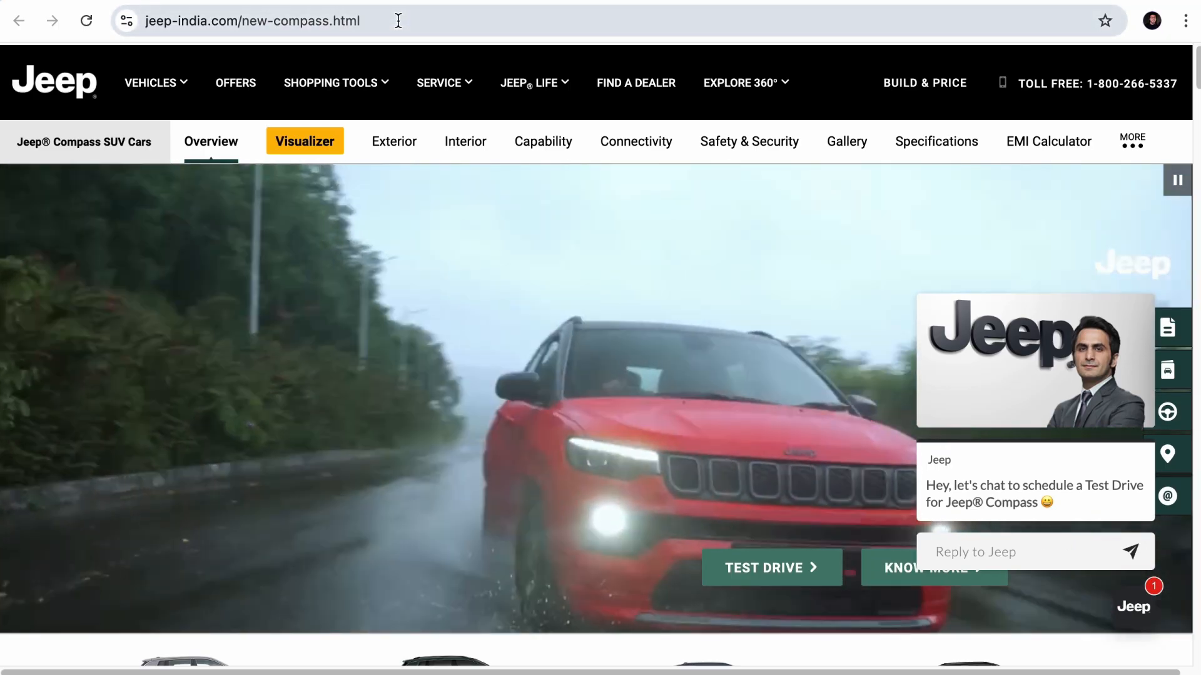
- Copy the Jeep Compass page's URL and import schema code from it in the new post's Schema Generator
{"action": "left_click", "coordinate": [384, 19]}
{"action": "key", "text": "ctrl+c"}
{"action": "right_click", "coordinate": [385, 18]}
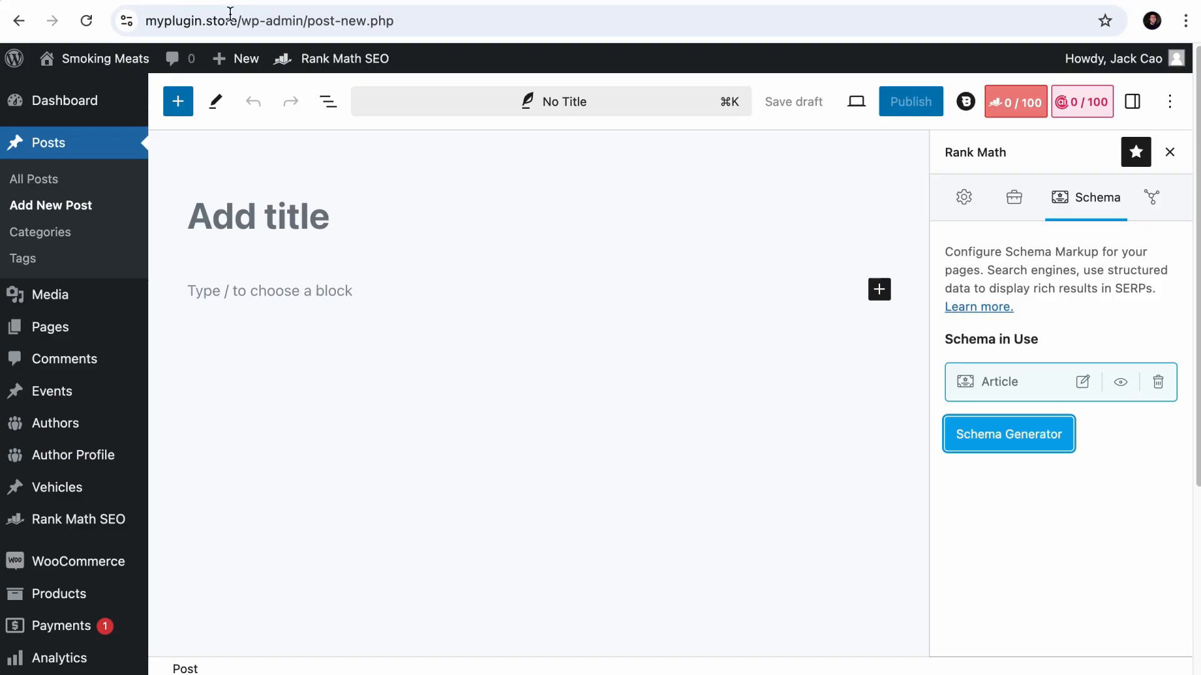
{"action": "left_click", "coordinate": [1026, 442]}
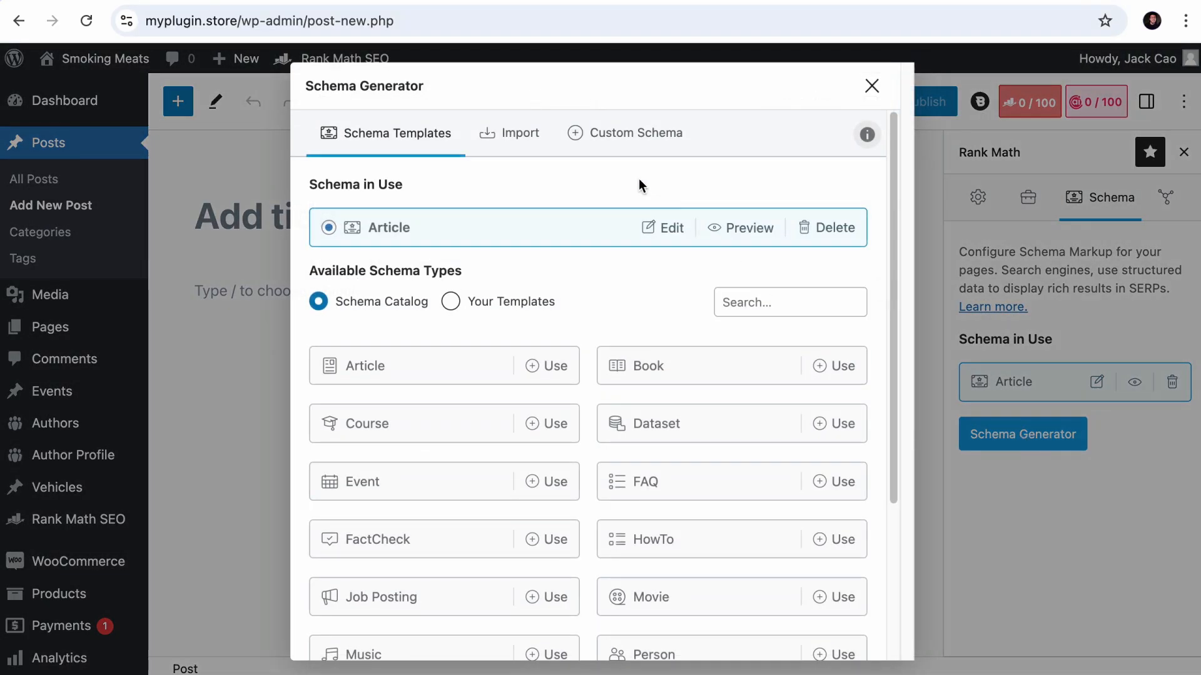
{"action": "left_click", "coordinate": [514, 130]}
{"action": "left_click", "coordinate": [461, 294]}
{"action": "key", "text": "ctrl+v"}
{"action": "left_click", "coordinate": [348, 347]}
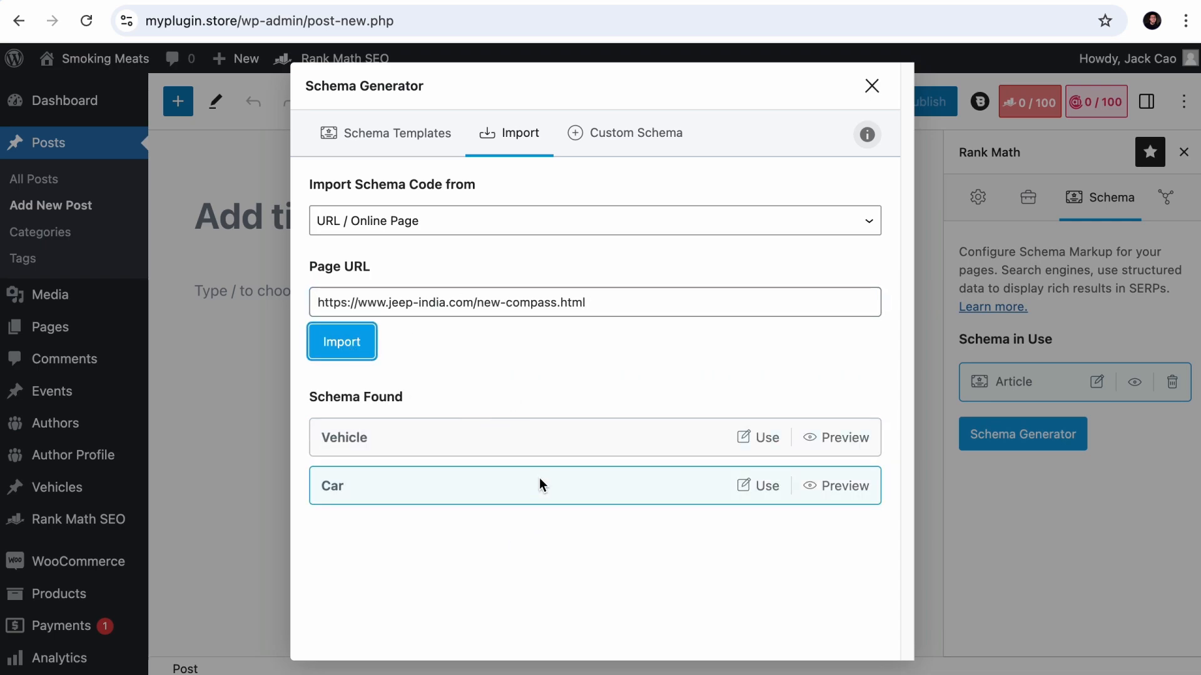
- Use the imported Vehicle schema, review its properties and set its url value to "add vehicle page url"
{"action": "left_click", "coordinate": [763, 440]}
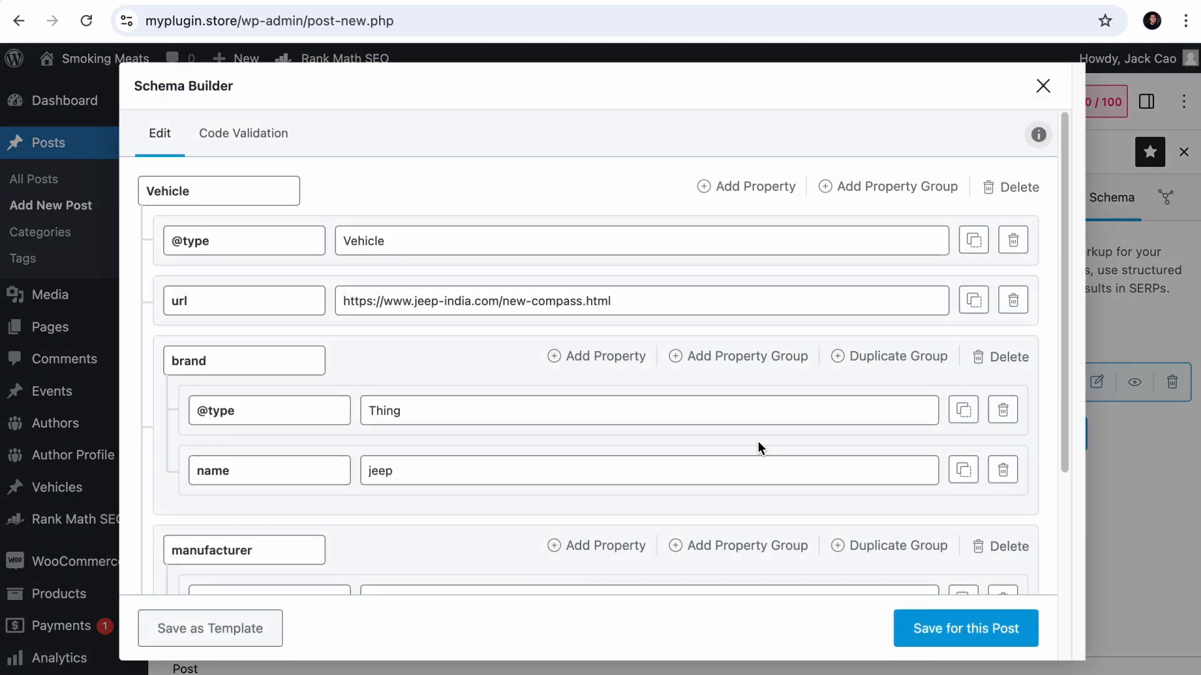
{"action": "scroll", "coordinate": [510, 400], "scroll_direction": "down", "scroll_amount": 2}
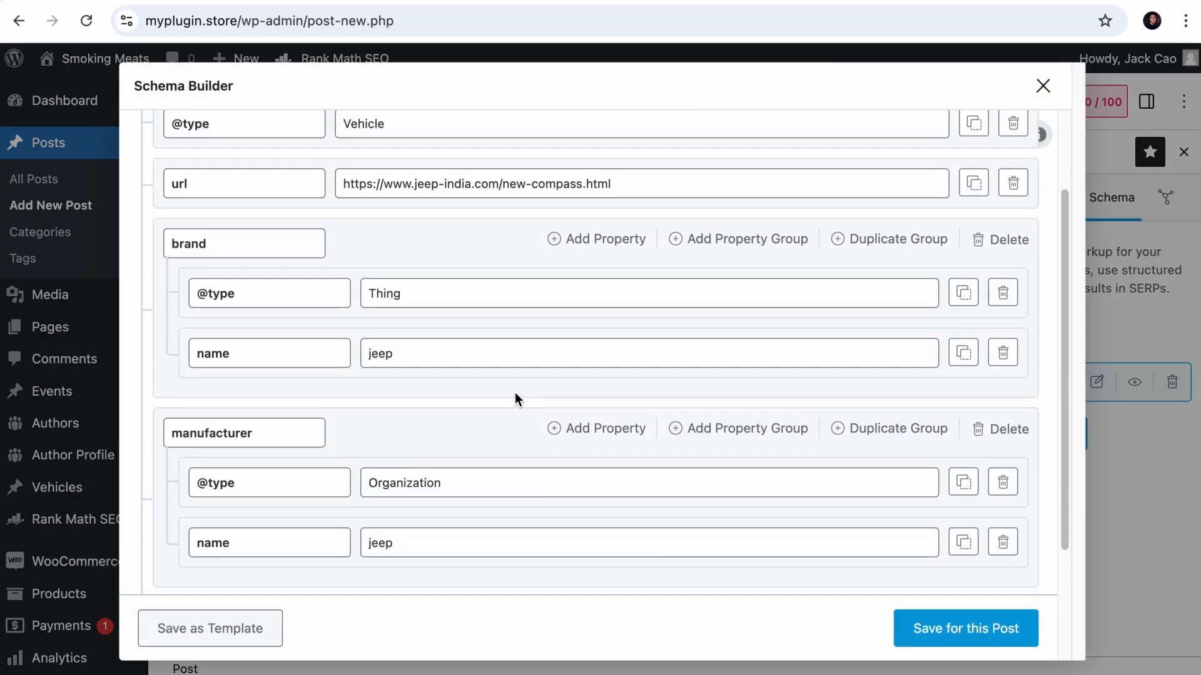
{"action": "scroll", "coordinate": [511, 397], "scroll_direction": "down", "scroll_amount": 3}
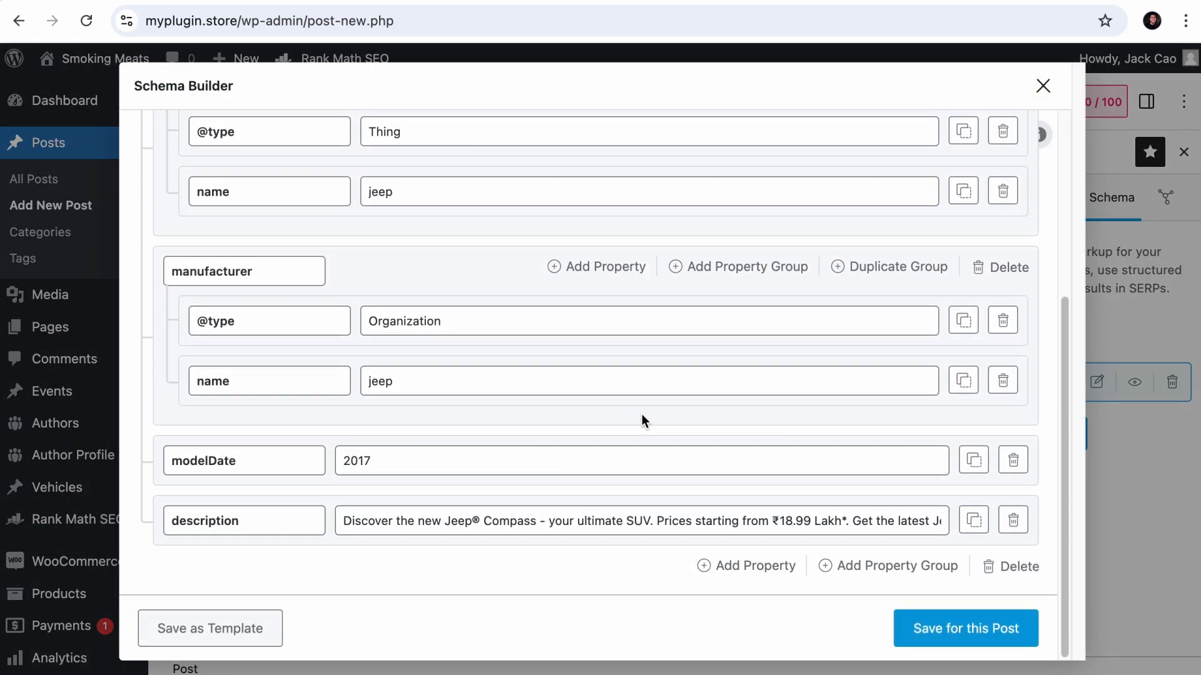
{"action": "scroll", "coordinate": [635, 413], "scroll_direction": "up", "scroll_amount": 5}
{"action": "left_click", "coordinate": [702, 420]}
{"action": "triple_click", "coordinate": [643, 290]}
{"action": "type", "text": "add vehicle page url"}
- Set the Vehicle schema's brand name to "add brand of vehicle" and its manufacturer name to "add vehicle manufacturer"
{"action": "scroll", "coordinate": [402, 397], "scroll_direction": "down", "scroll_amount": 2}
{"action": "triple_click", "coordinate": [402, 394]}
{"action": "type", "text": "add brand of vehicle"}
{"action": "scroll", "coordinate": [402, 397], "scroll_direction": "down", "scroll_amount": 3}
{"action": "triple_click", "coordinate": [403, 397]}
{"action": "type", "text": "add vehicle manufacturer"}
- Set modelDate to "add model date" and description to "add vehicle description", and save the Vehicle schema as a template
{"action": "scroll", "coordinate": [403, 397], "scroll_direction": "down", "scroll_amount": 1}
{"action": "triple_click", "coordinate": [375, 461]}
{"action": "type", "text": "add model date"}
{"action": "triple_click", "coordinate": [340, 521]}
{"action": "type", "text": "add vehicle description"}
{"action": "left_click", "coordinate": [242, 642]}
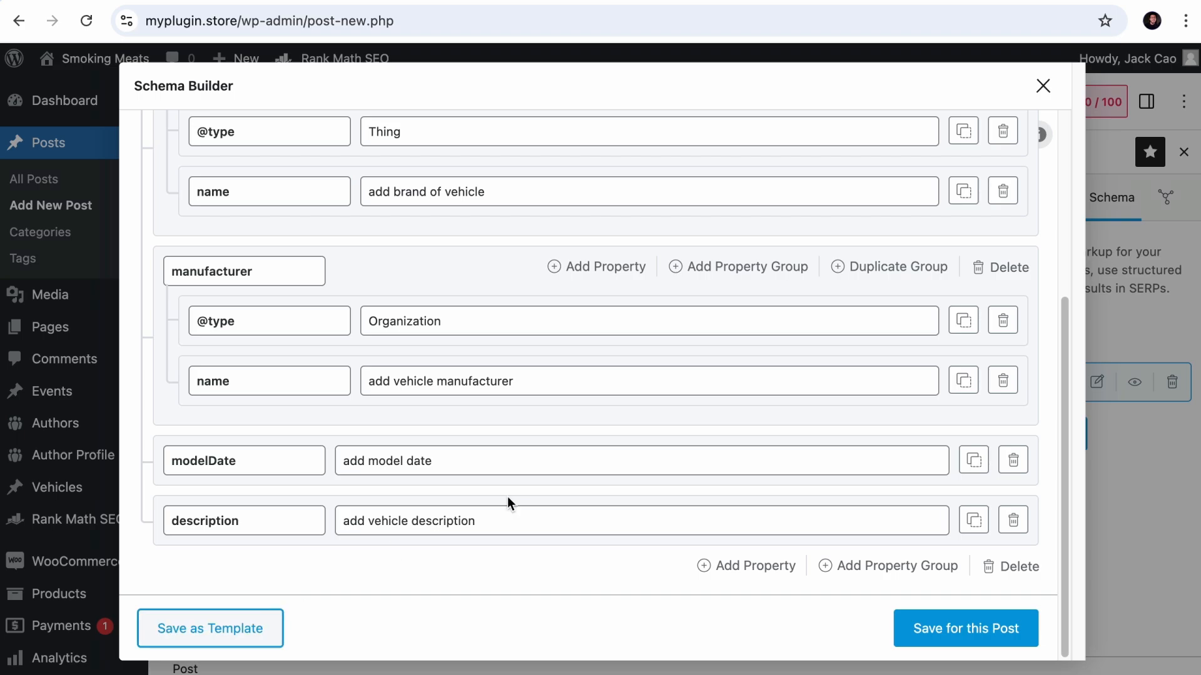
{"action": "scroll", "coordinate": [754, 473], "scroll_direction": "up", "scroll_amount": 5}
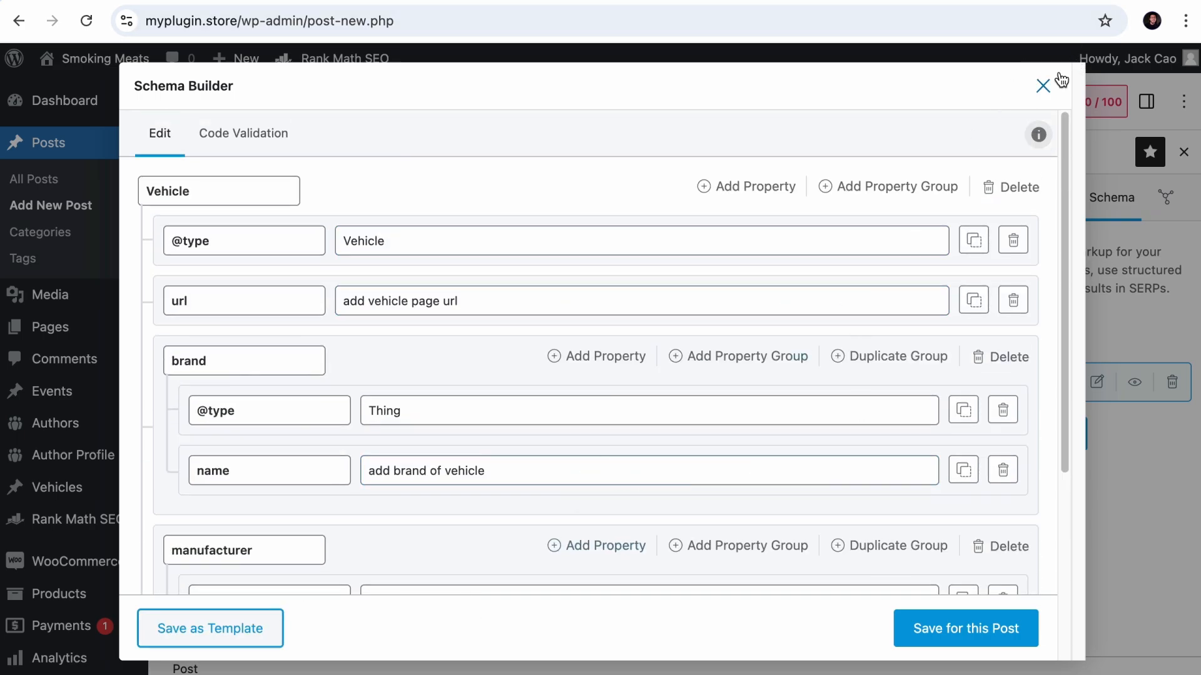
- Close the new post's Schema Builder and open the saved Vehicle schema template for editing
{"action": "left_click", "coordinate": [1043, 85]}
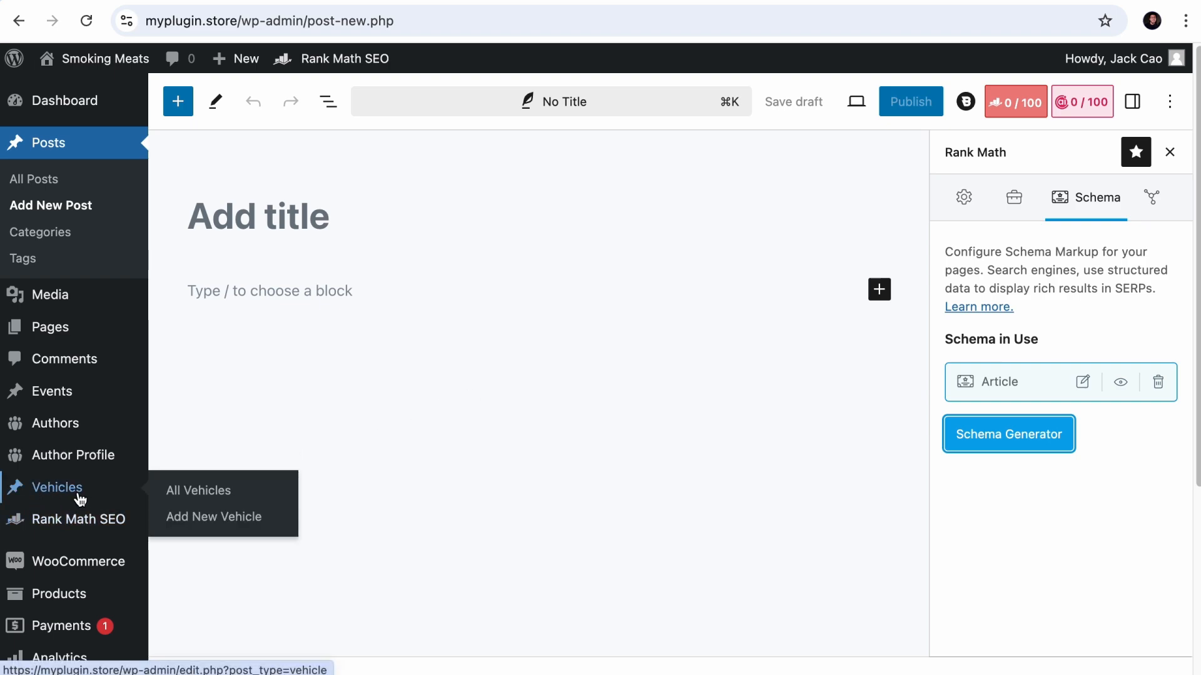
{"action": "scroll", "coordinate": [75, 494], "scroll_direction": "down", "scroll_amount": 2}
{"action": "mouse_move", "coordinate": [56, 454]}
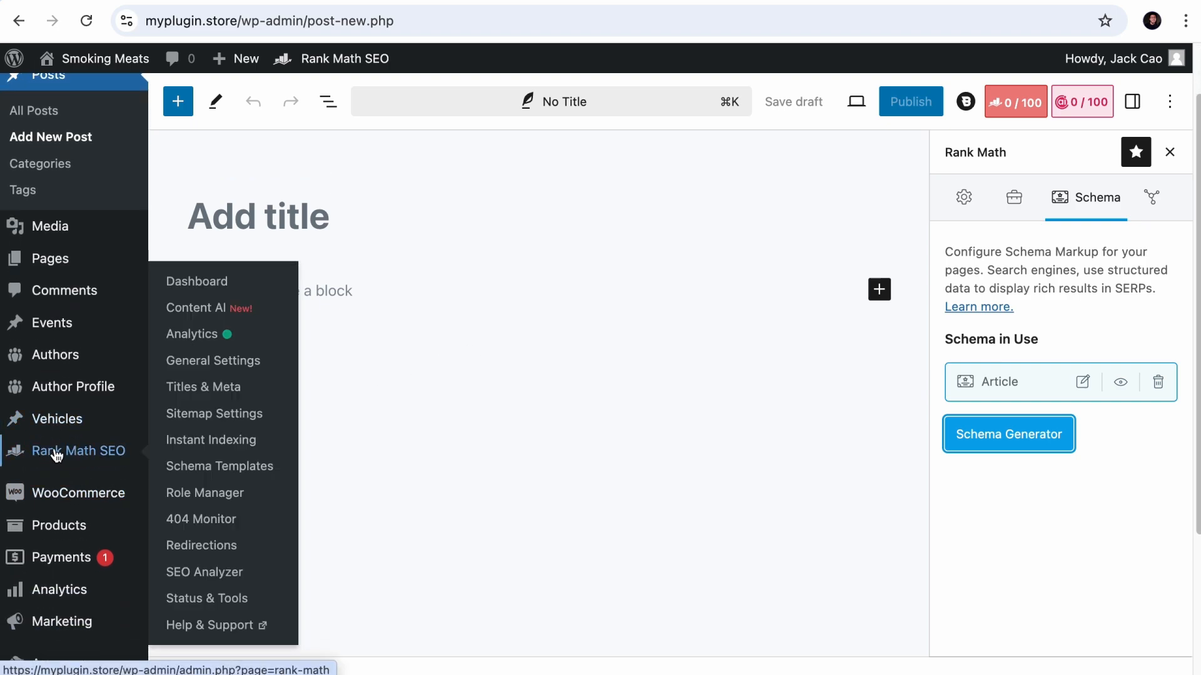
{"action": "left_click", "coordinate": [201, 477]}
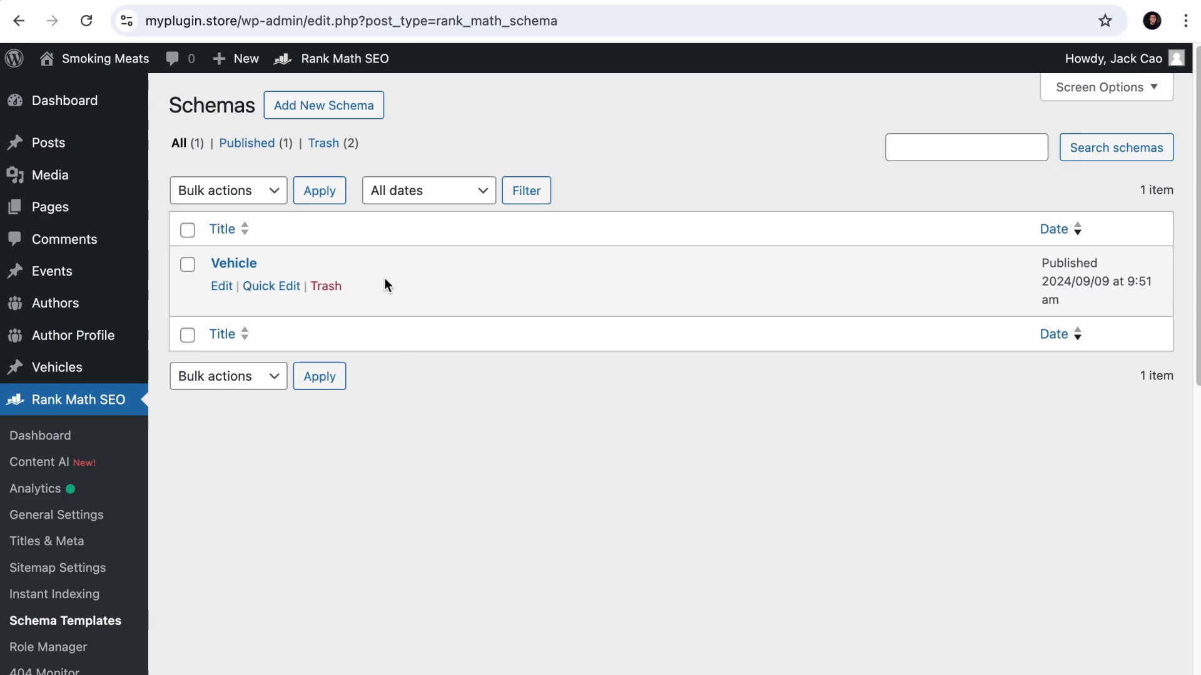
{"action": "left_click", "coordinate": [223, 291]}
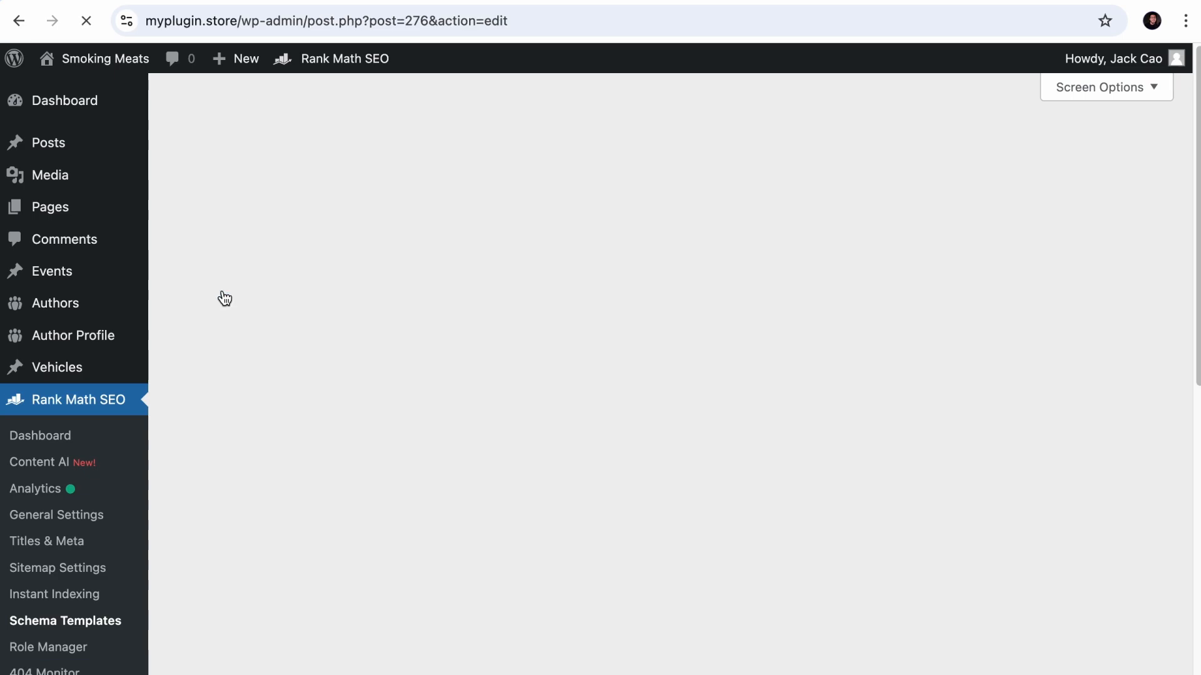
{"action": "scroll", "coordinate": [410, 388], "scroll_direction": "down", "scroll_amount": 5}
{"action": "scroll", "coordinate": [412, 396], "scroll_direction": "up", "scroll_amount": 5}
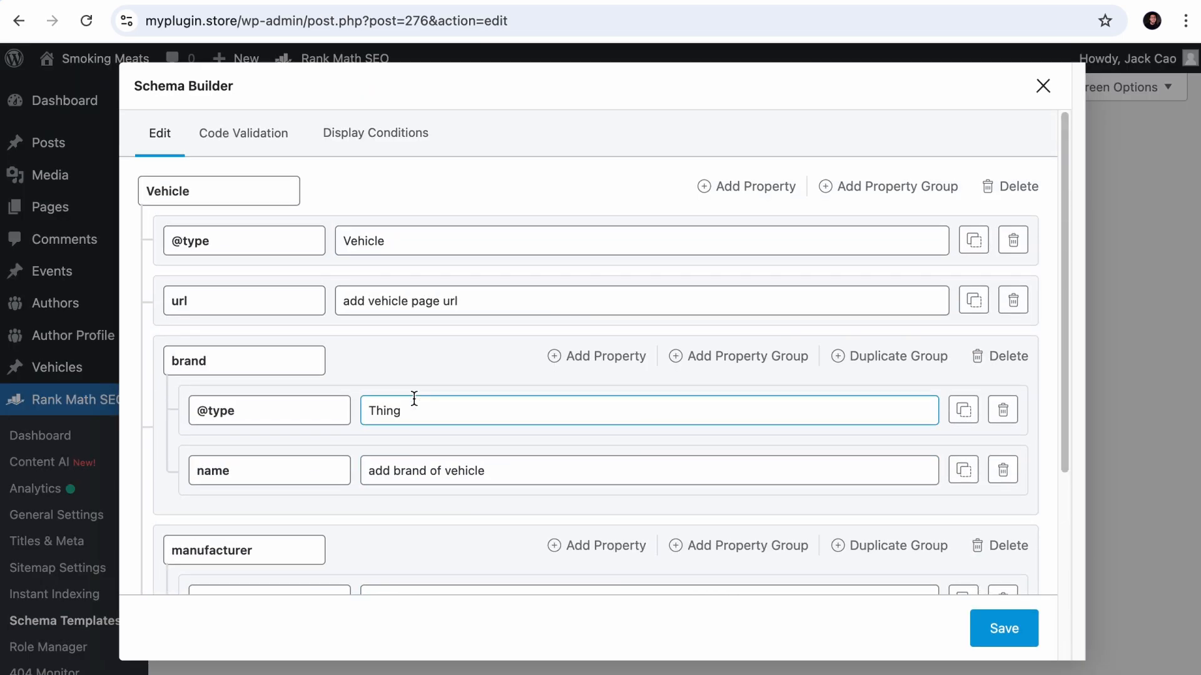
- Set the template's display condition to include Singular Vehicle entries, save it and close the Schema Builder
{"action": "left_click", "coordinate": [352, 142]}
{"action": "left_click", "coordinate": [275, 337]}
{"action": "left_click", "coordinate": [274, 372]}
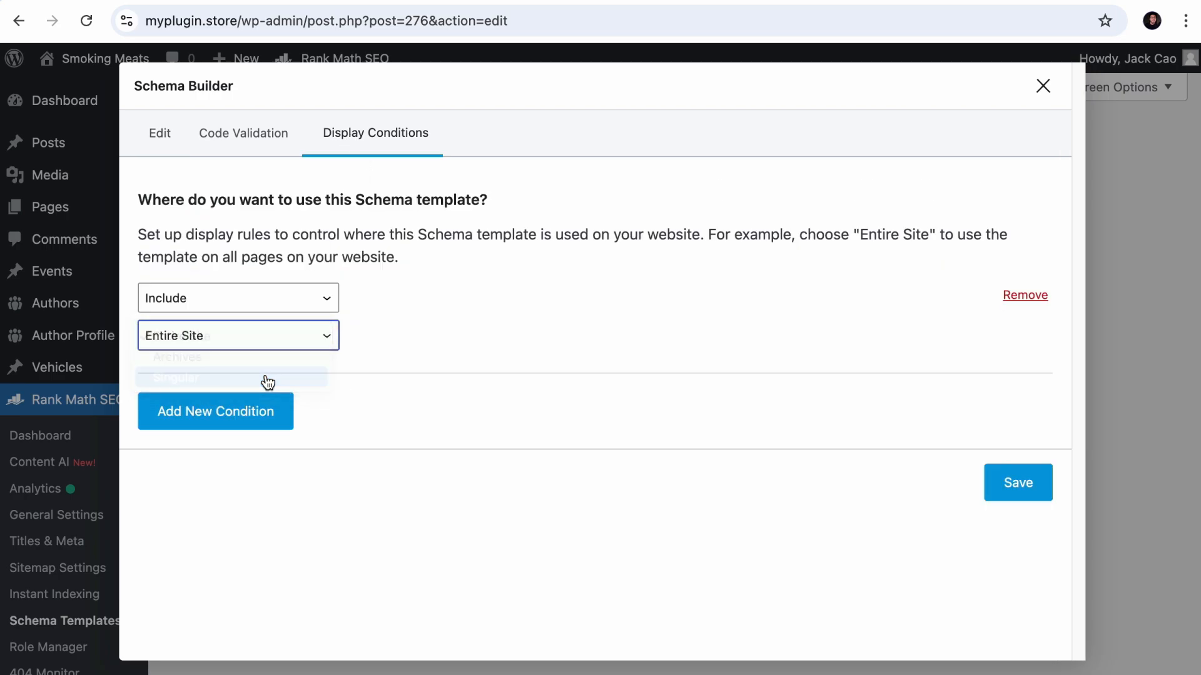
{"action": "left_click", "coordinate": [468, 335]}
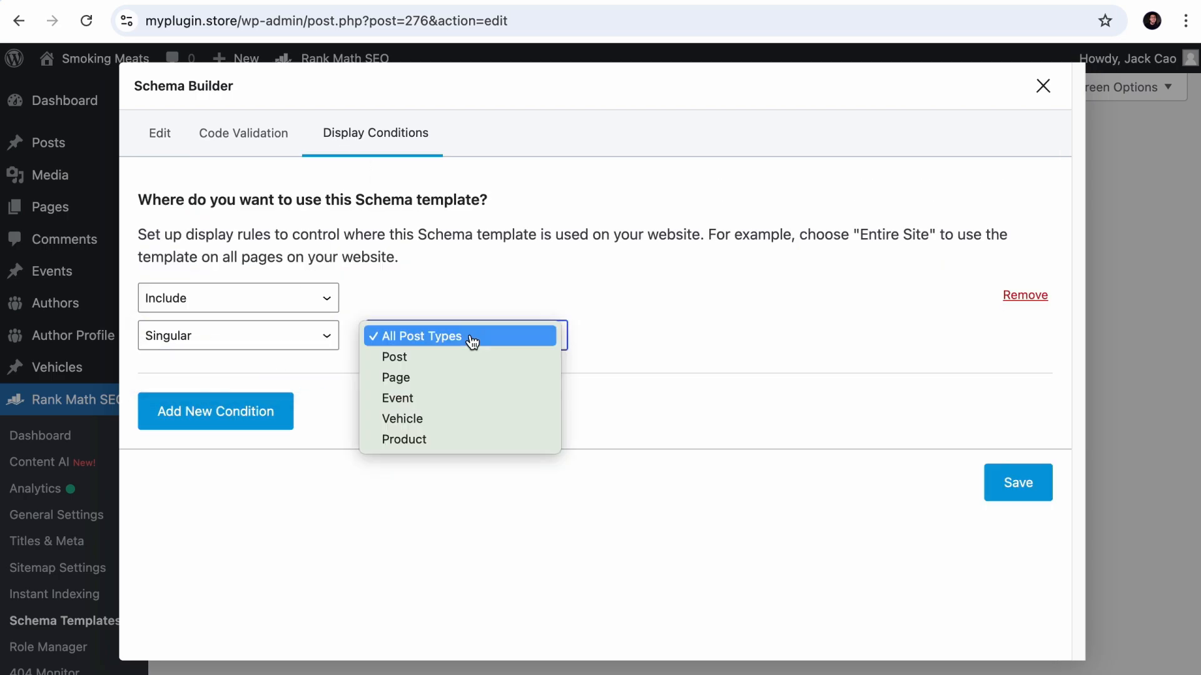
{"action": "left_click", "coordinate": [437, 415]}
{"action": "left_click", "coordinate": [1025, 495]}
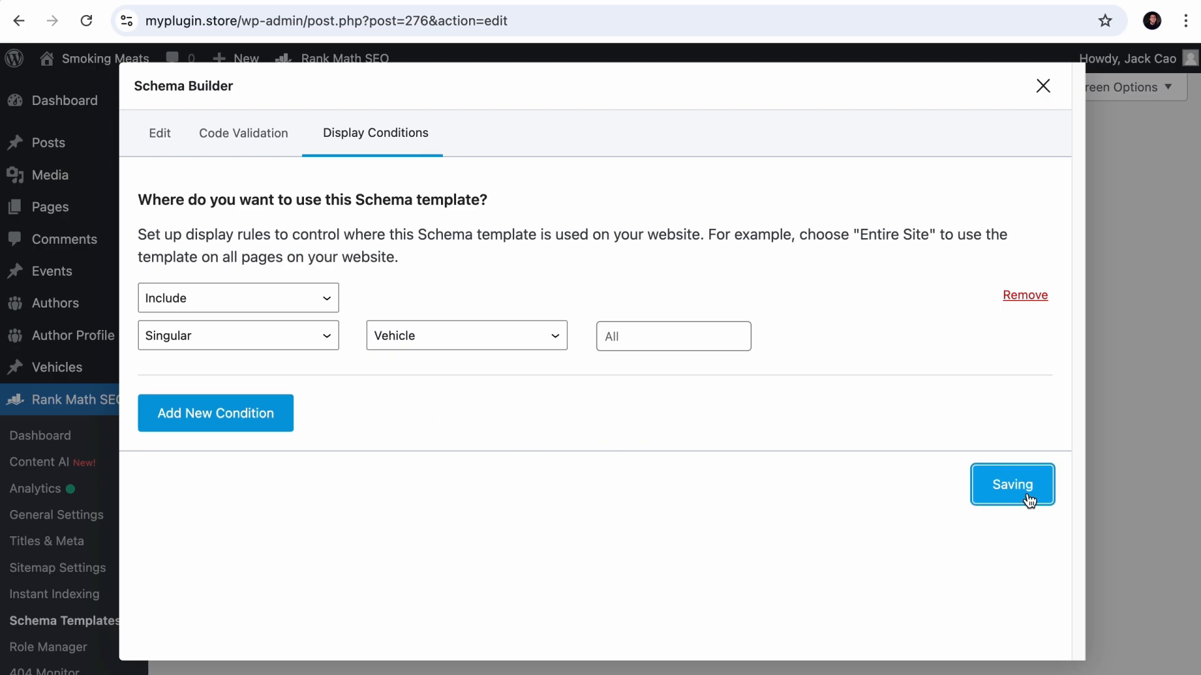
{"action": "left_click", "coordinate": [1035, 87]}
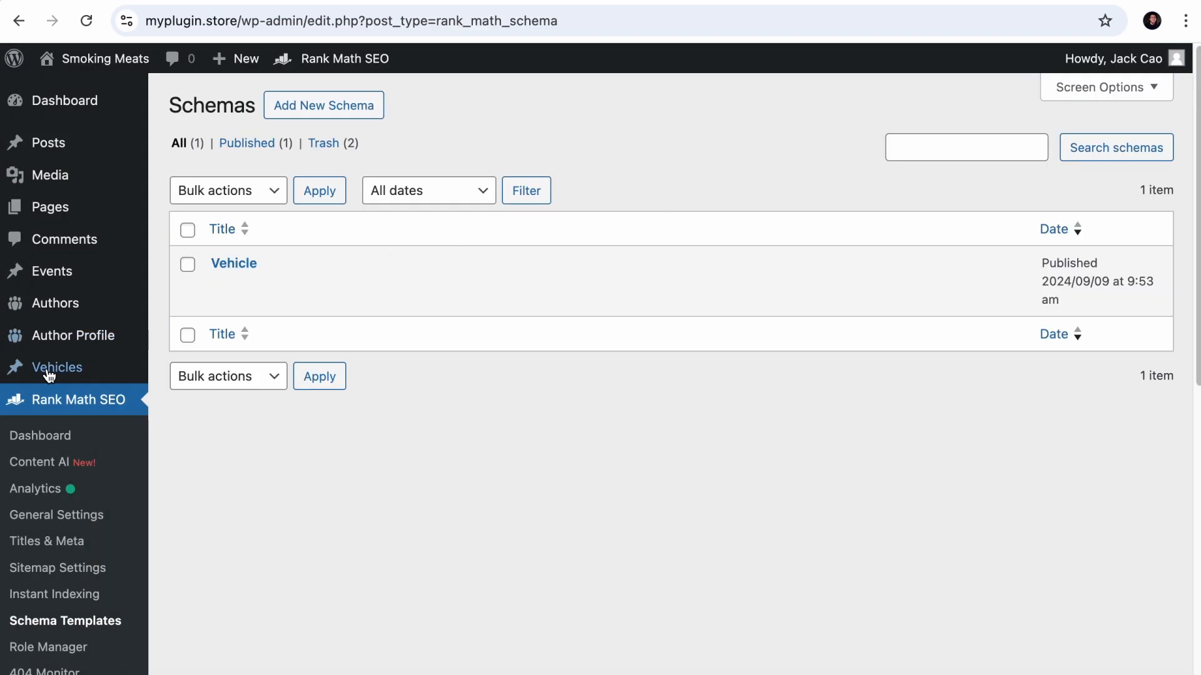
- Open a new vehicle entry in a separate tab and check which schema Rank Math uses for it
{"action": "mouse_move", "coordinate": [54, 370]}
{"action": "right_click", "coordinate": [210, 402]}
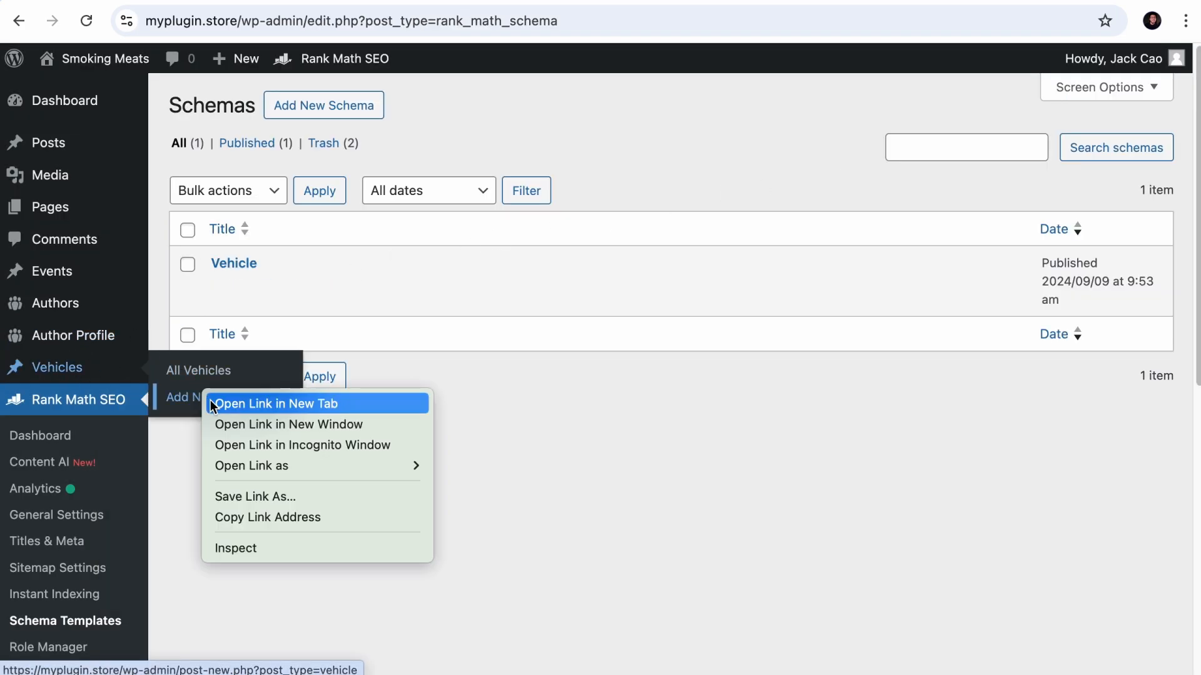
{"action": "left_click", "coordinate": [210, 405]}
{"action": "left_click", "coordinate": [1010, 113]}
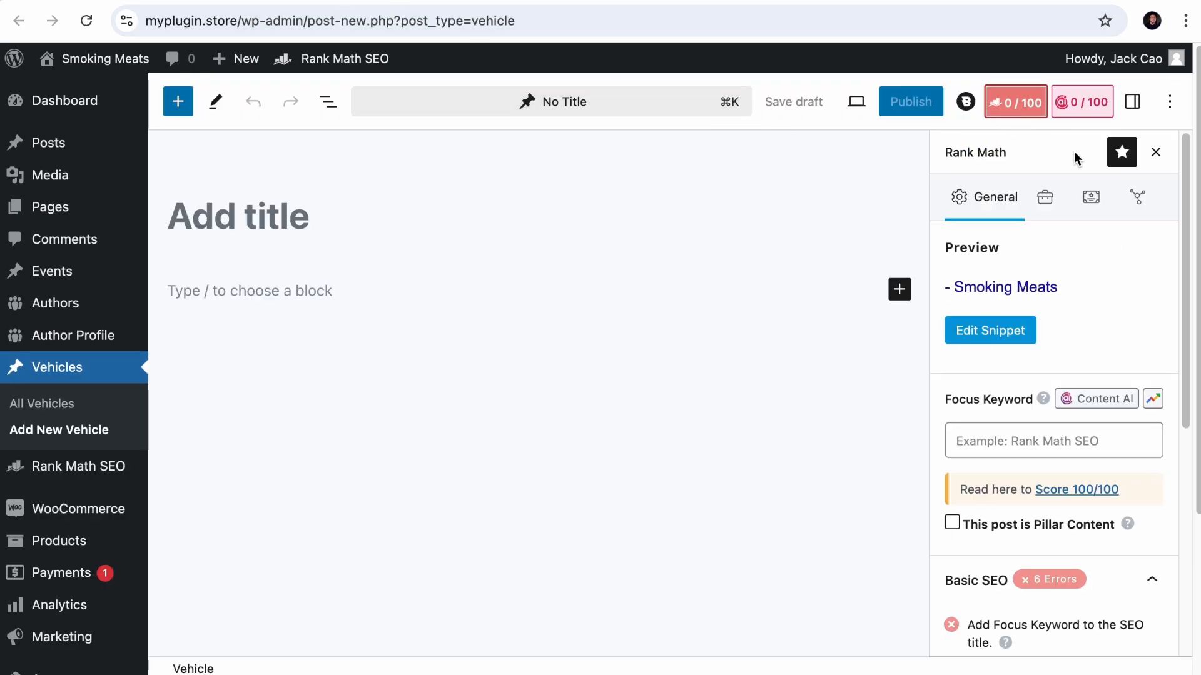
{"action": "left_click", "coordinate": [1091, 197]}
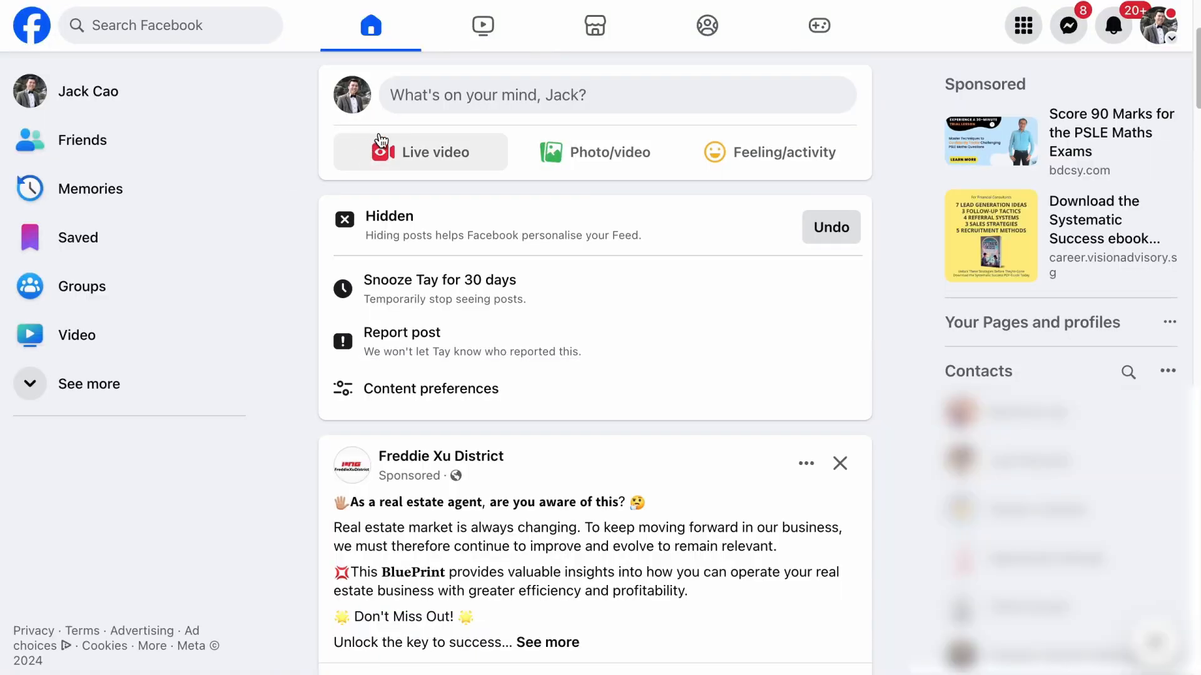
- In Facebook, start a post with the copied link to the smoker-cleaning article and view its share preview
{"action": "left_click", "coordinate": [511, 92]}
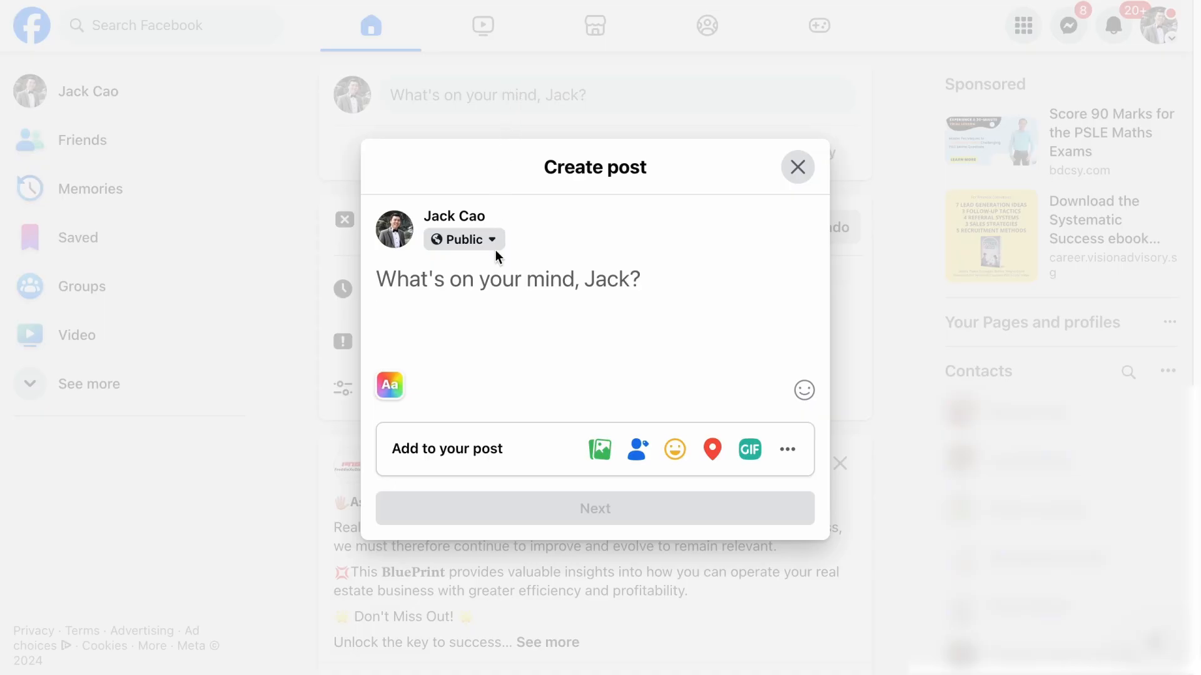
{"action": "type", "text": "https://myplugin.store/2024/09/06/how-to-properly-clean-your-smoker/"}
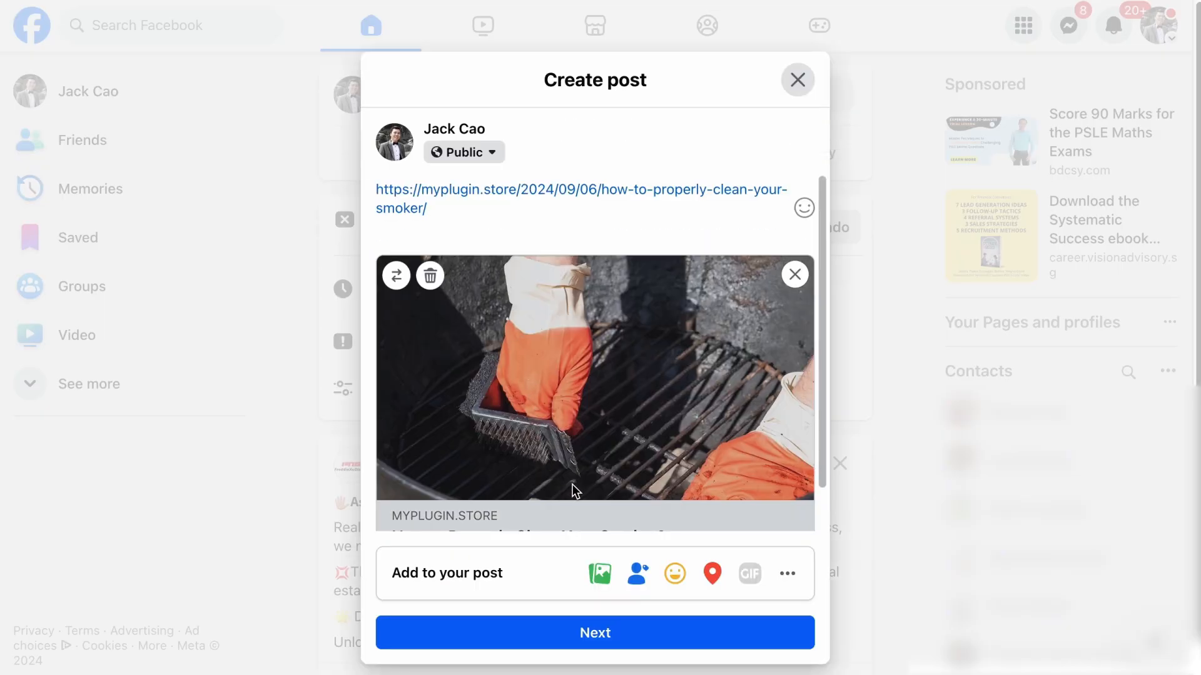
{"action": "scroll", "coordinate": [566, 456], "scroll_direction": "down", "scroll_amount": 1}
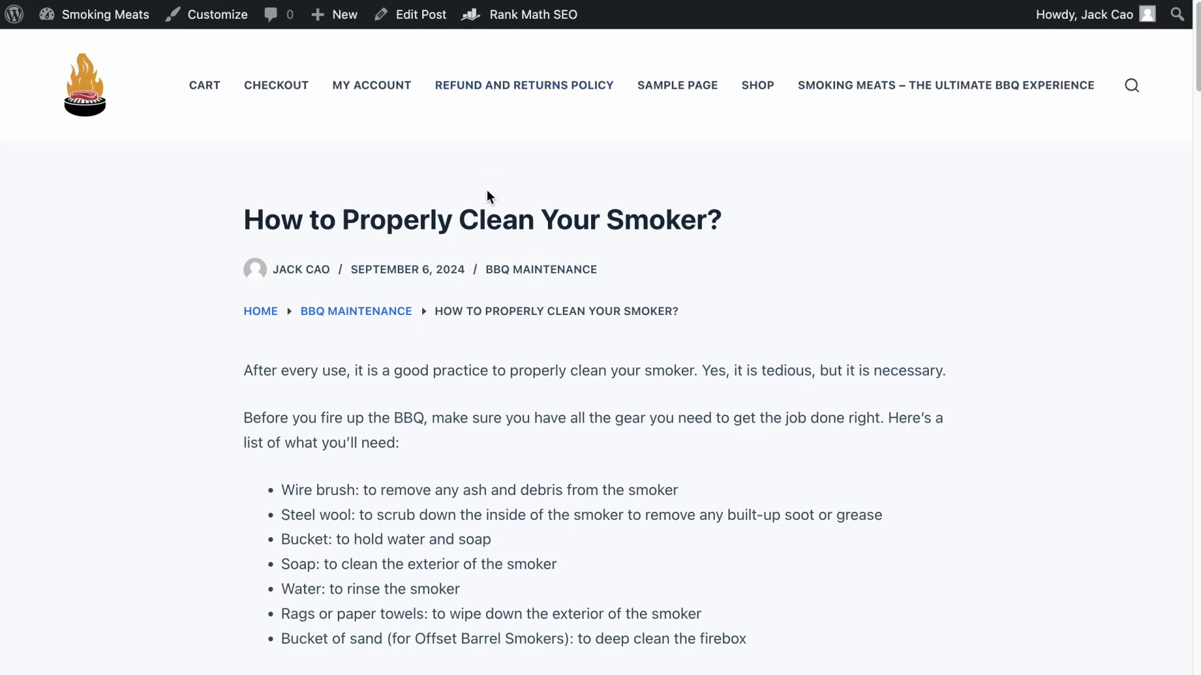
- View the page source of the "How to Properly Clean Your Smoker?" post
{"action": "right_click", "coordinate": [662, 328]}
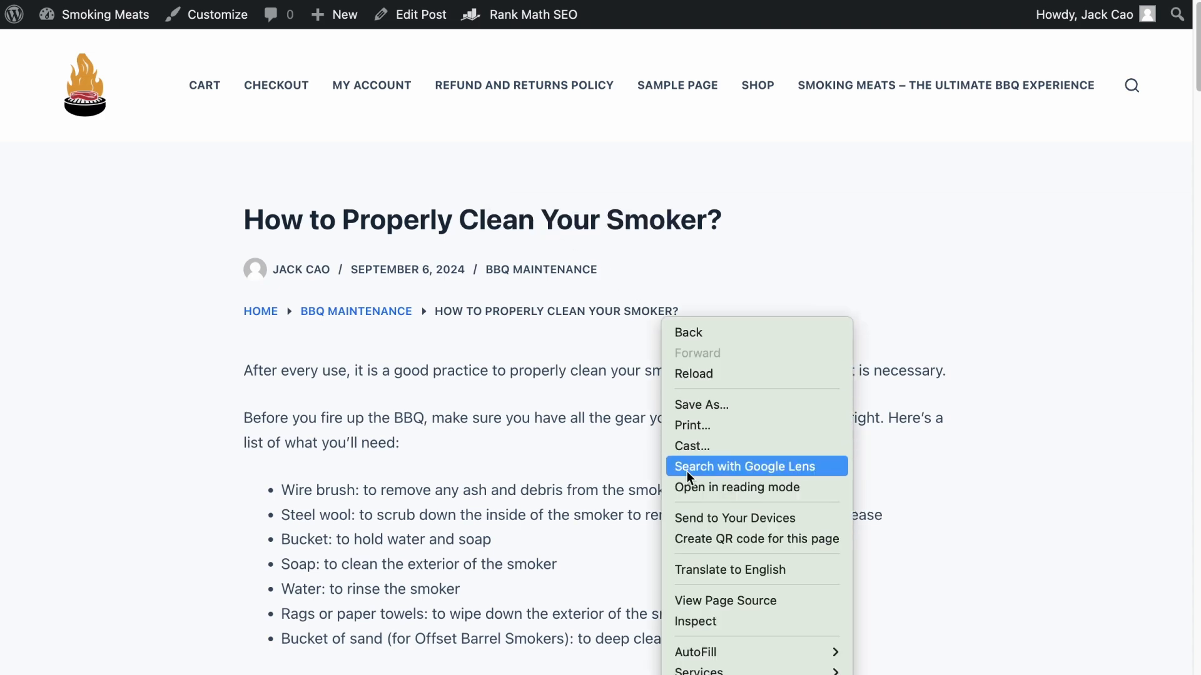
{"action": "left_click", "coordinate": [710, 601]}
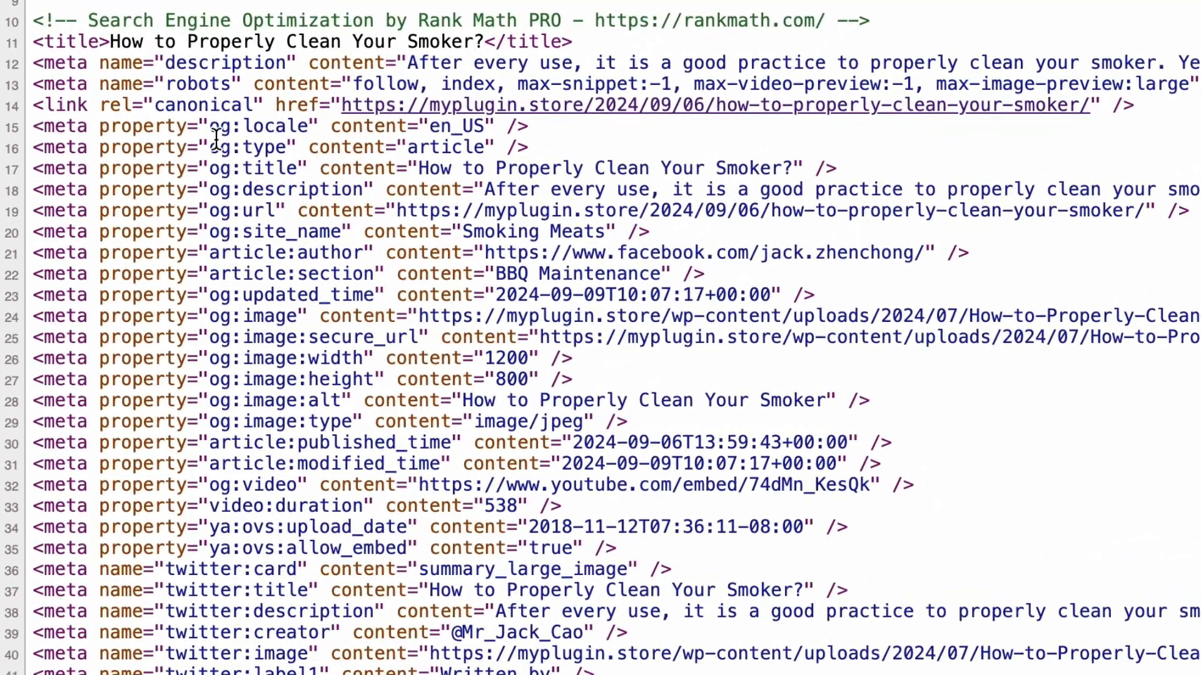
{"action": "left_click_drag", "start_coordinate": [149, 222], "coordinate": [163, 222]}
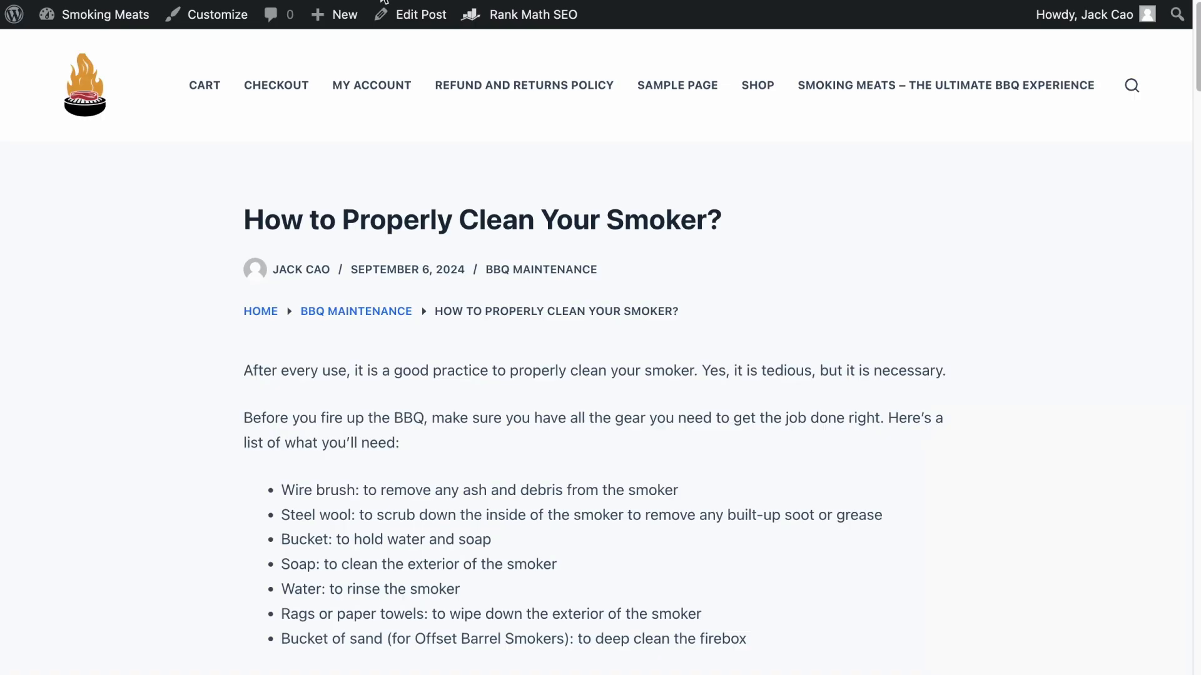
- Edit the smoker-cleaning post and review its Facebook preview, social image, title and description options in Rank Math's snippet editor
{"action": "left_click", "coordinate": [406, 22]}
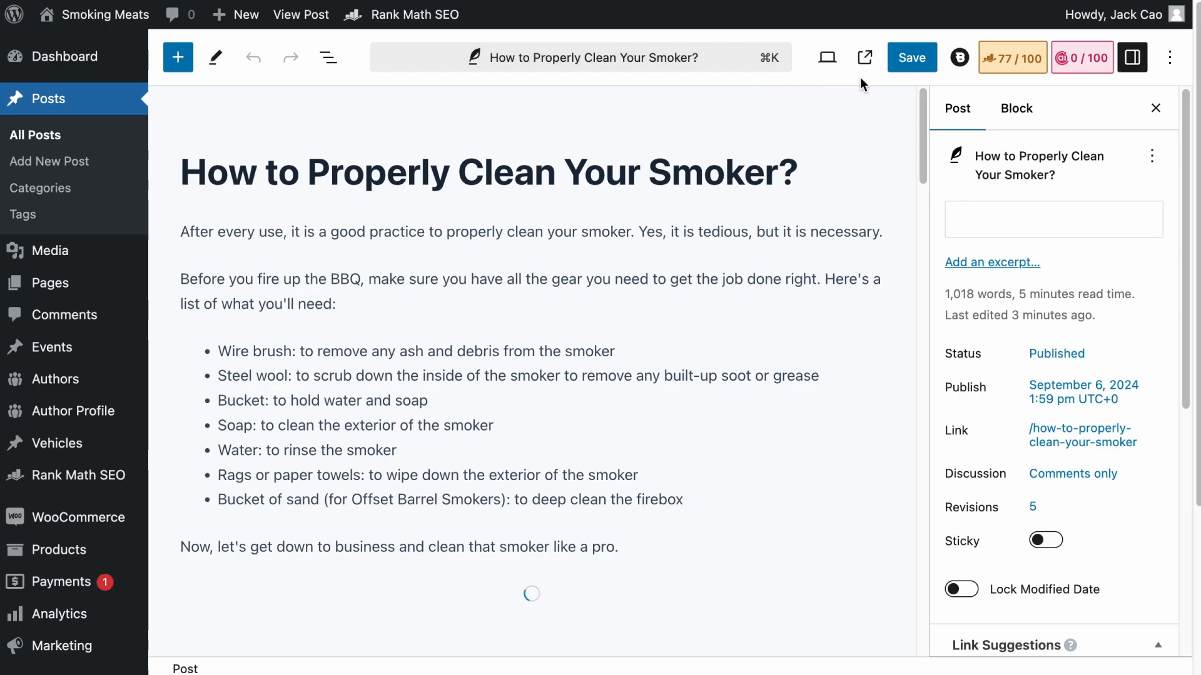
{"action": "left_click", "coordinate": [1003, 59]}
{"action": "left_click", "coordinate": [1134, 156]}
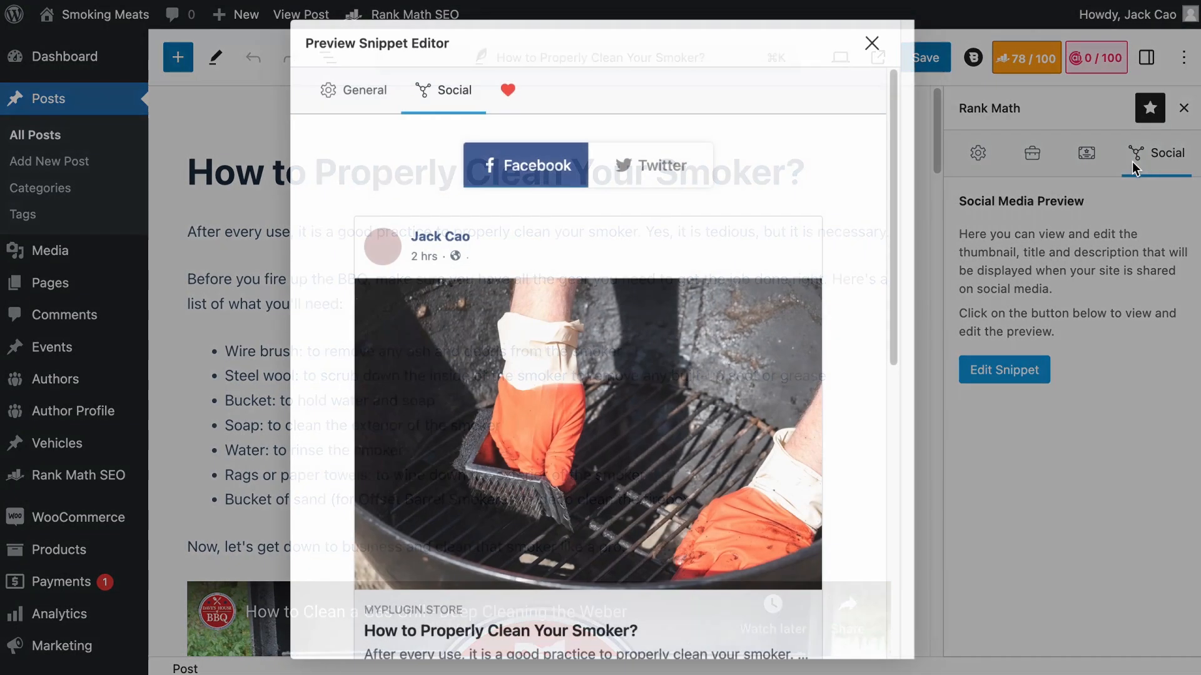
{"action": "scroll", "coordinate": [874, 279], "scroll_direction": "down", "scroll_amount": 9}
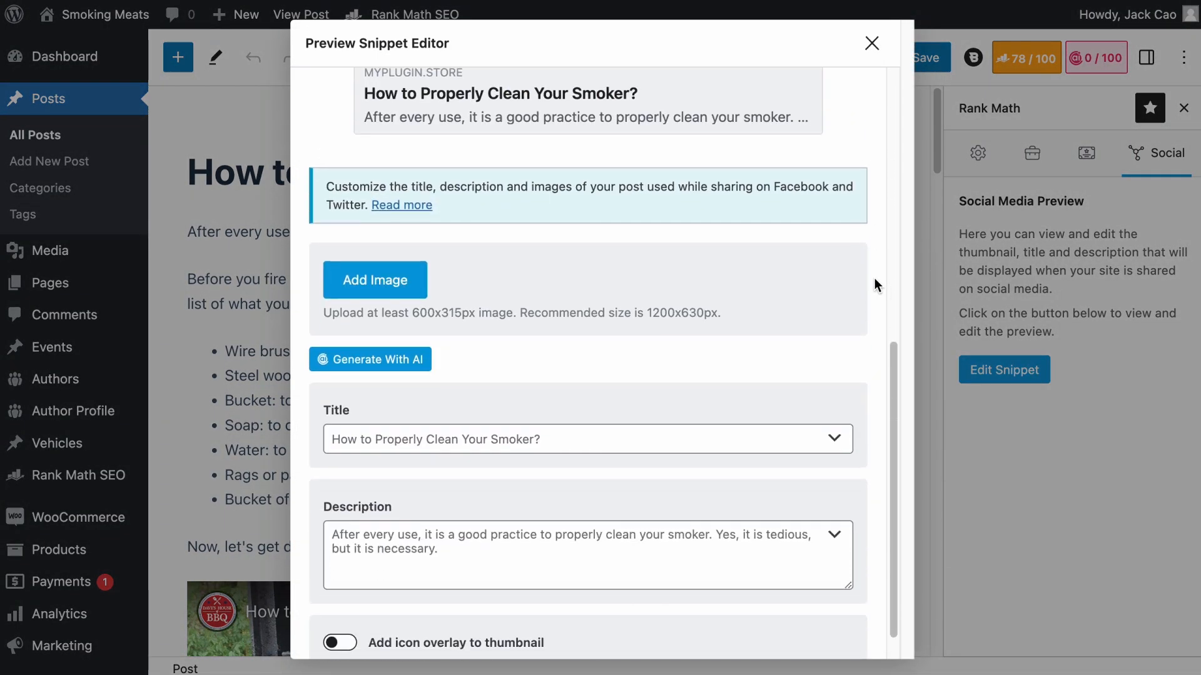
{"action": "left_click", "coordinate": [425, 445]}
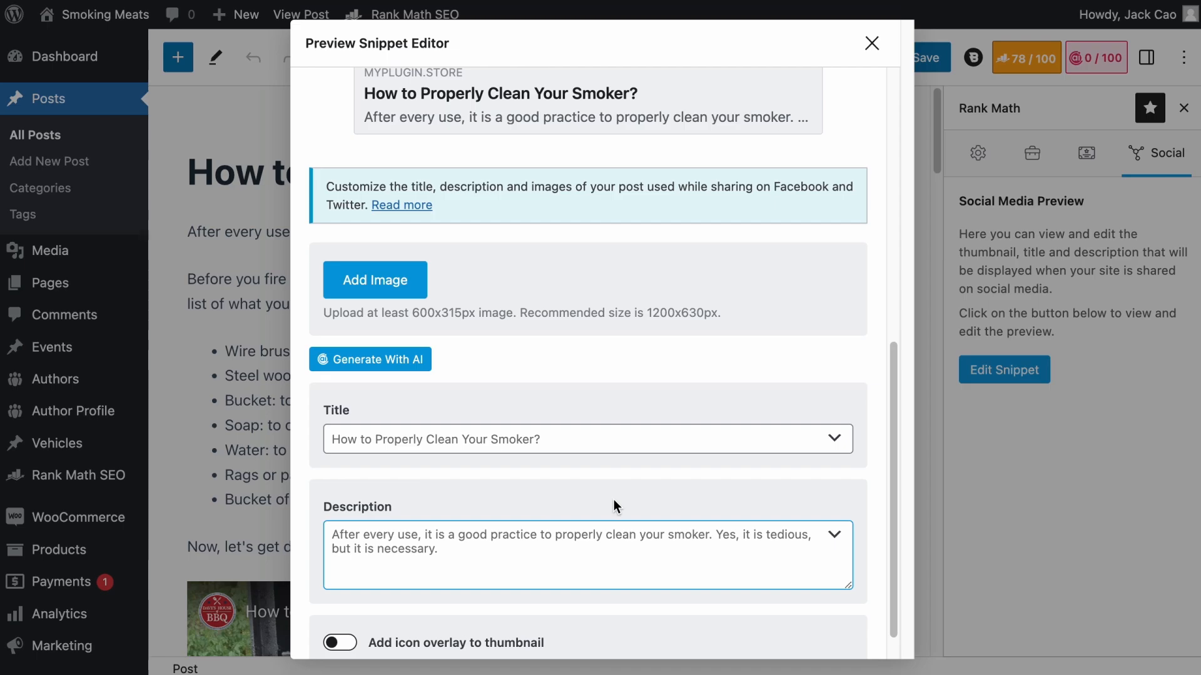
{"action": "scroll", "coordinate": [613, 502], "scroll_direction": "up", "scroll_amount": 9}
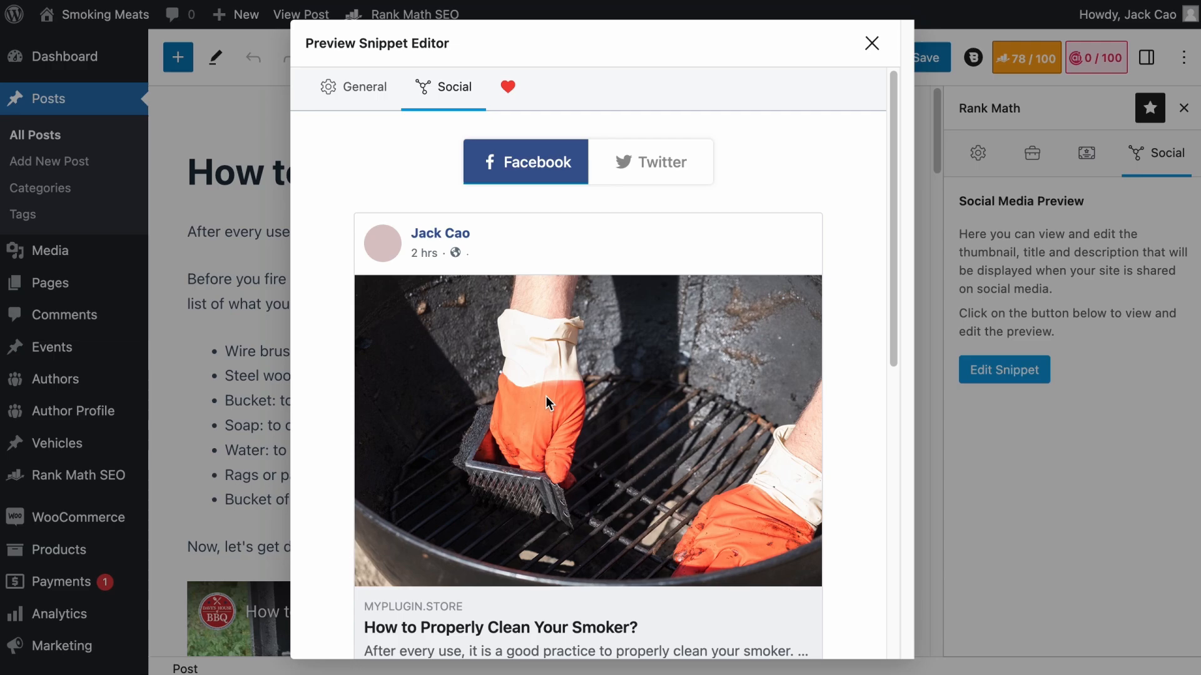
{"action": "scroll", "coordinate": [546, 396], "scroll_direction": "down", "scroll_amount": 9}
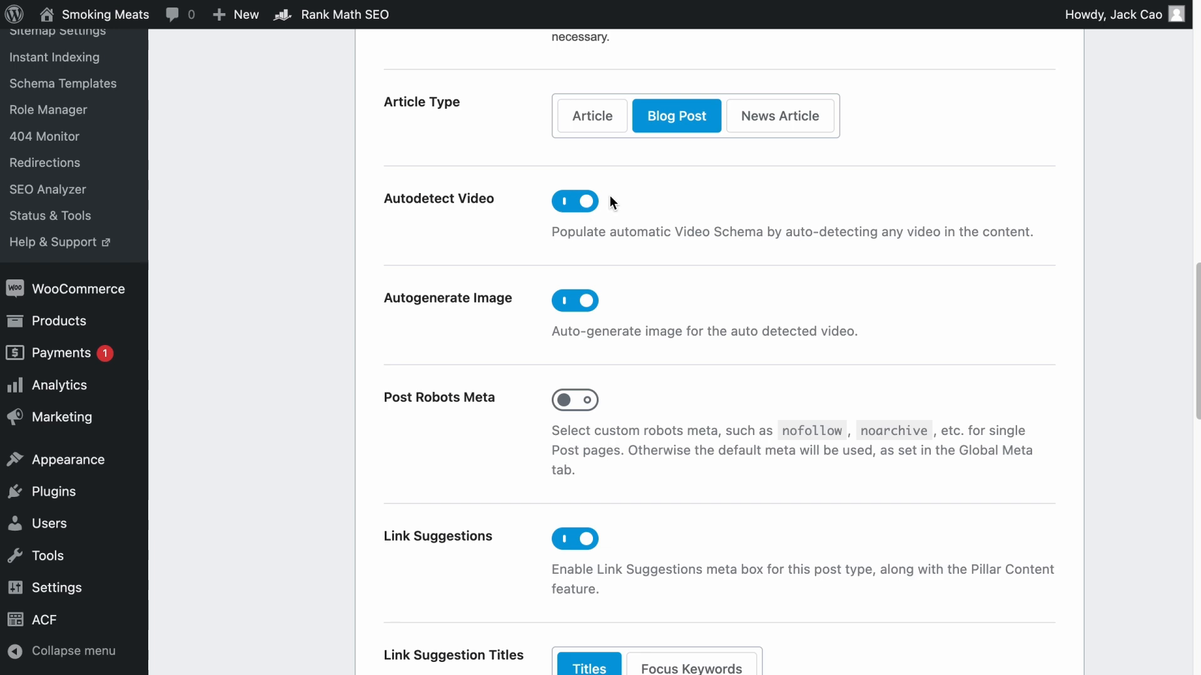
- Review the description, article type and video detection settings for posts in Rank Math's Titles & Meta
{"action": "scroll", "coordinate": [602, 260], "scroll_direction": "up", "scroll_amount": 3}
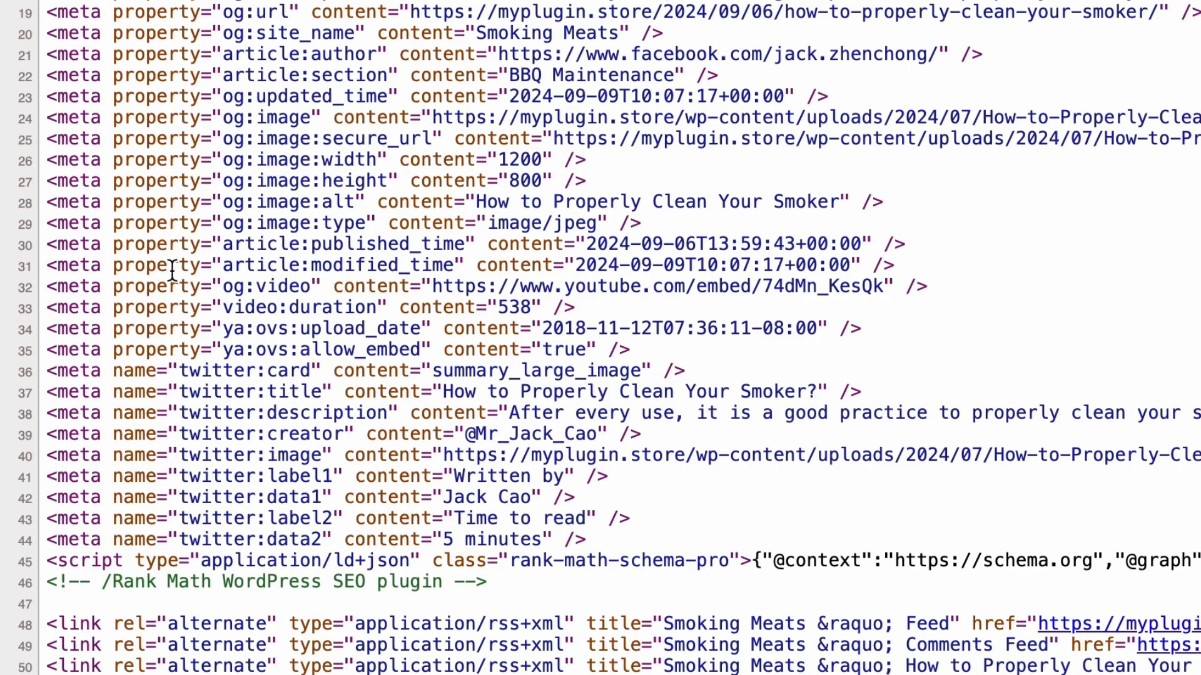
{"action": "left_click_drag", "start_coordinate": [40, 348], "coordinate": [774, 348]}
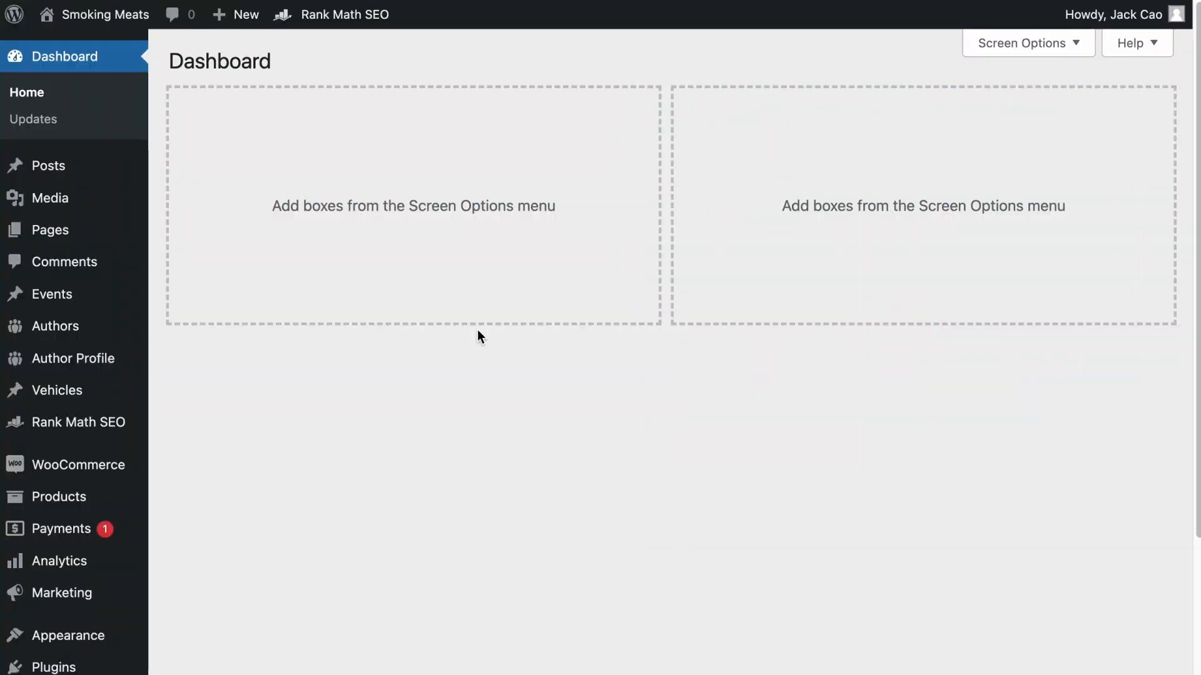
- Open the Rank Math dashboard and check the Instant Indexing module
{"action": "mouse_move", "coordinate": [126, 432]}
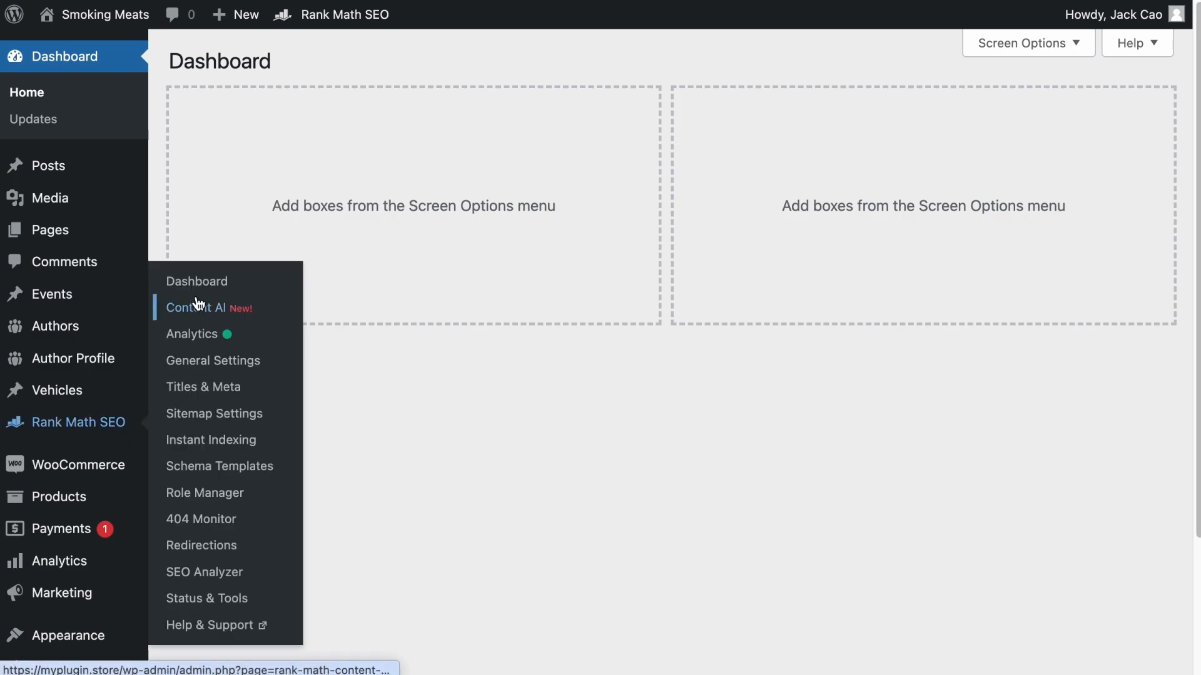
{"action": "left_click", "coordinate": [199, 283]}
{"action": "scroll", "coordinate": [246, 294], "scroll_direction": "down", "scroll_amount": 10}
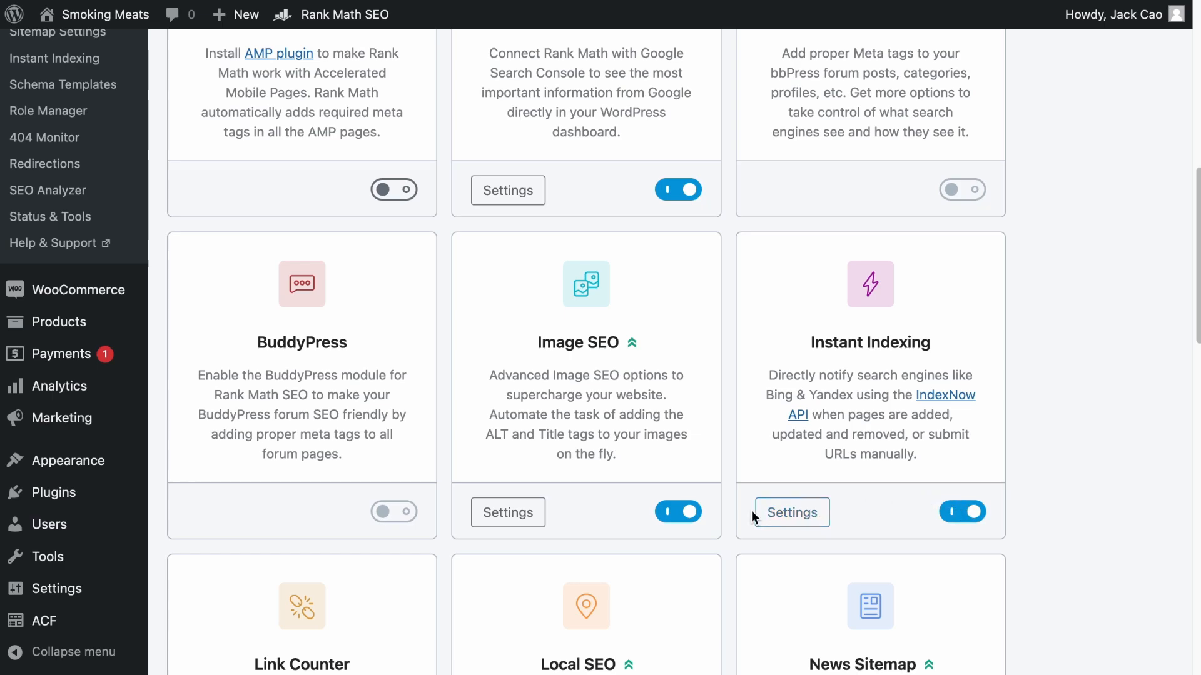
{"action": "scroll", "coordinate": [250, 250], "scroll_direction": "up", "scroll_amount": 2}
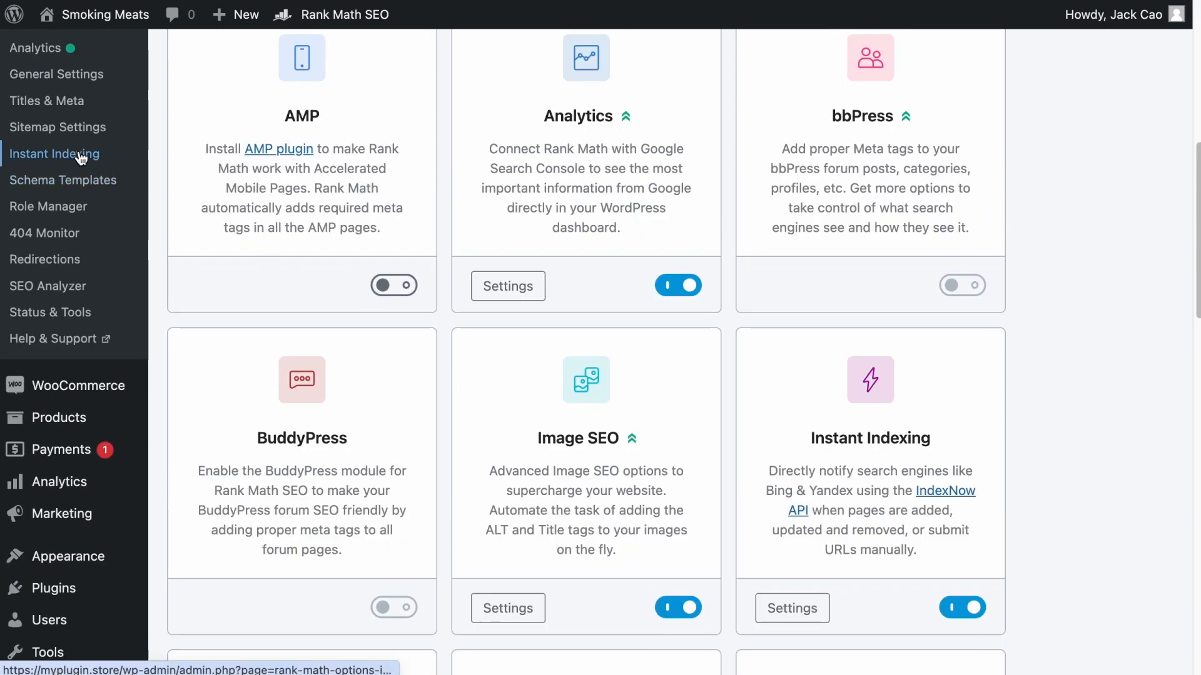
- Open Instant Indexing and review its auto-submit post types and API key settings
{"action": "left_click", "coordinate": [88, 154]}
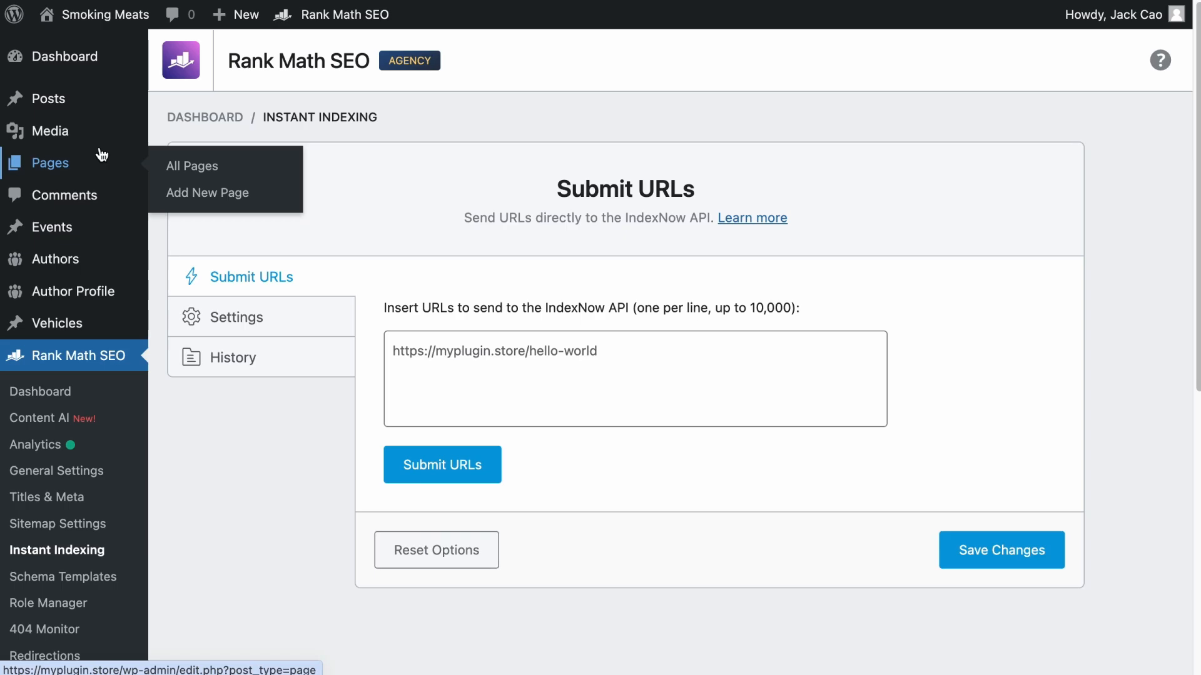
{"action": "left_click", "coordinate": [320, 315]}
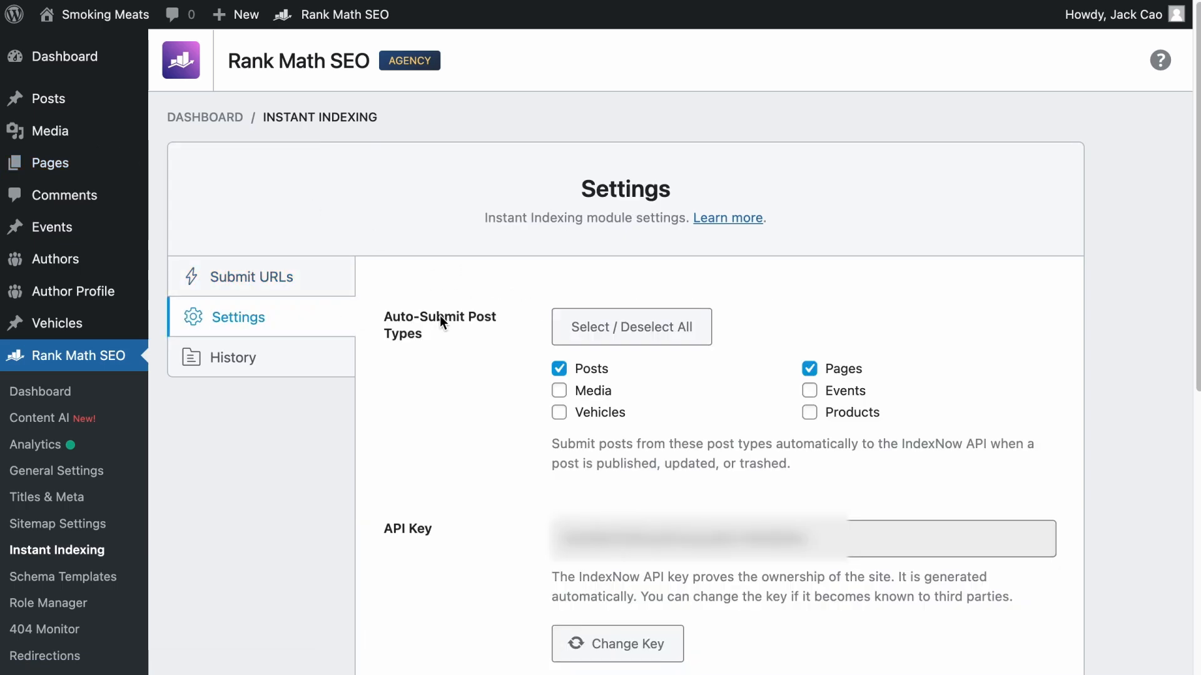
{"action": "scroll", "coordinate": [412, 423], "scroll_direction": "down", "scroll_amount": 2}
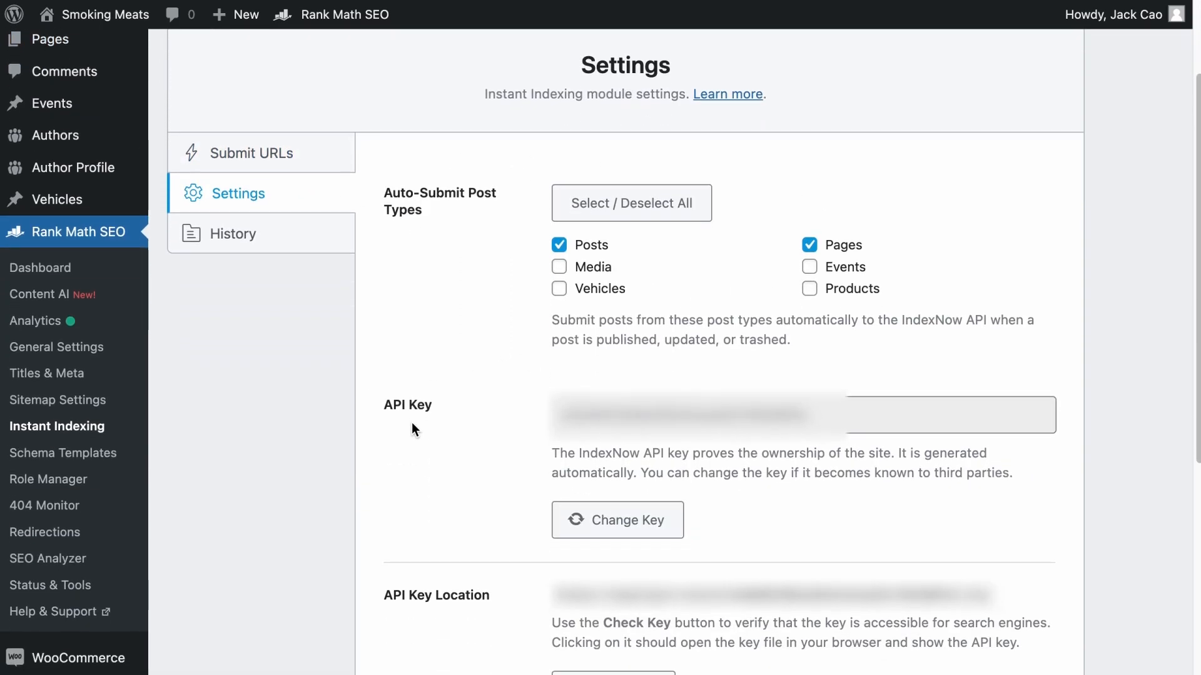
- Review the history of submitted IndexNow API requests
{"action": "left_click", "coordinate": [283, 242]}
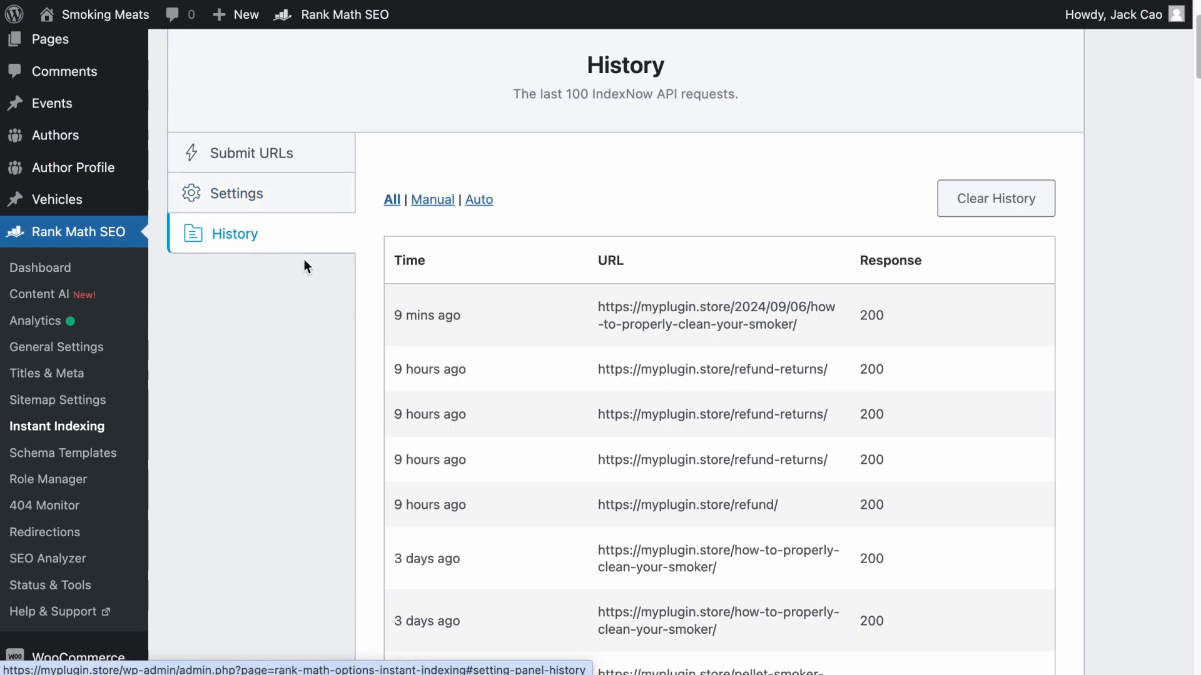
{"action": "scroll", "coordinate": [599, 417], "scroll_direction": "down", "scroll_amount": 2}
{"action": "scroll", "coordinate": [599, 418], "scroll_direction": "down", "scroll_amount": 4}
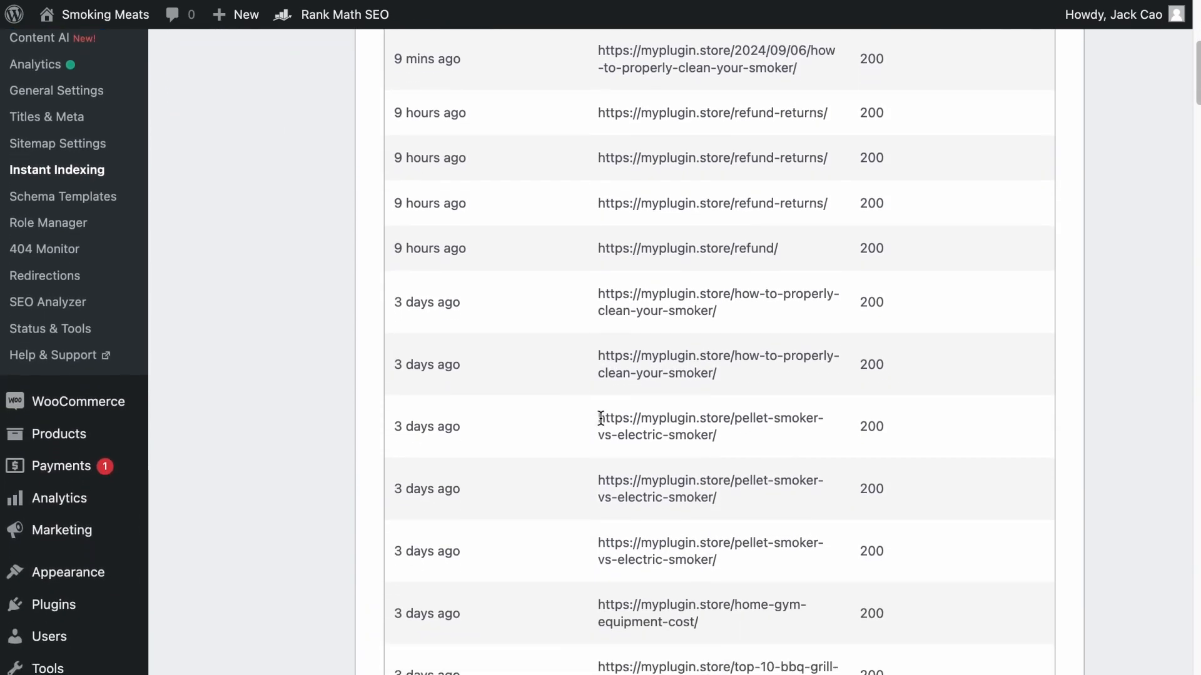
{"action": "scroll", "coordinate": [601, 417], "scroll_direction": "up", "scroll_amount": 8}
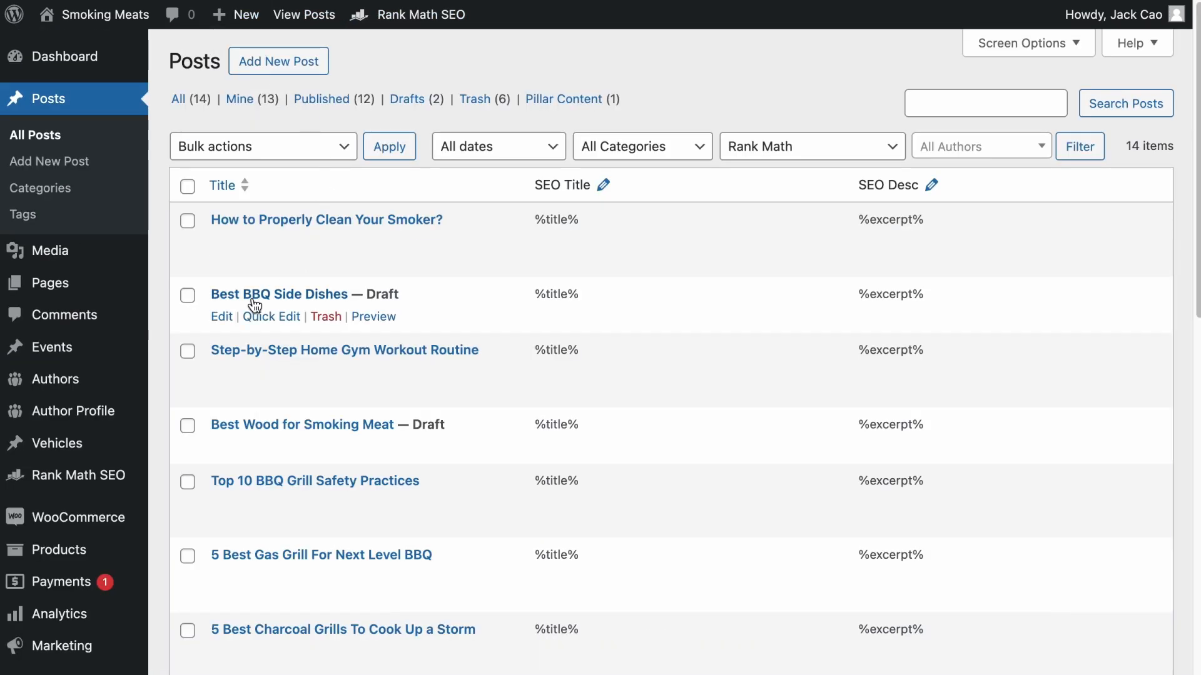
- Open the "Best BBQ Side Dishes" draft for editing and publish it
{"action": "left_click", "coordinate": [219, 311]}
{"action": "left_click", "coordinate": [895, 62]}
{"action": "left_click", "coordinate": [995, 57]}
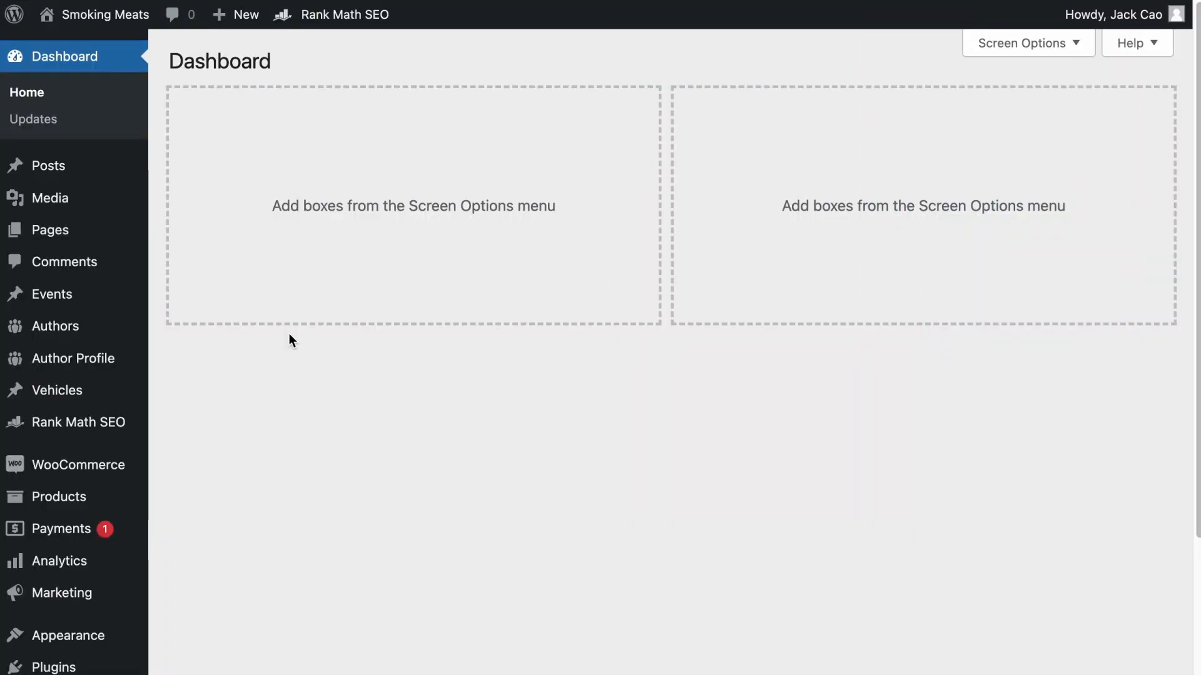
- Open the Rank Tracker in Rank Math Analytics and check the form for adding a keyword
{"action": "mouse_move", "coordinate": [107, 424]}
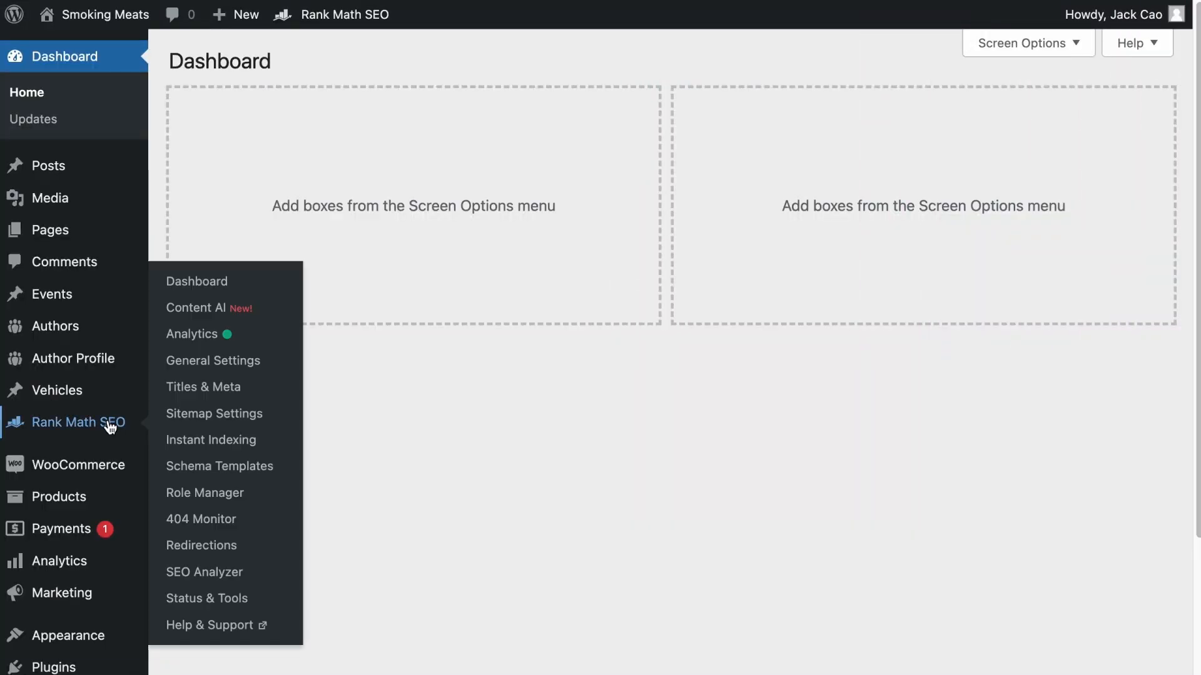
{"action": "left_click", "coordinate": [223, 335]}
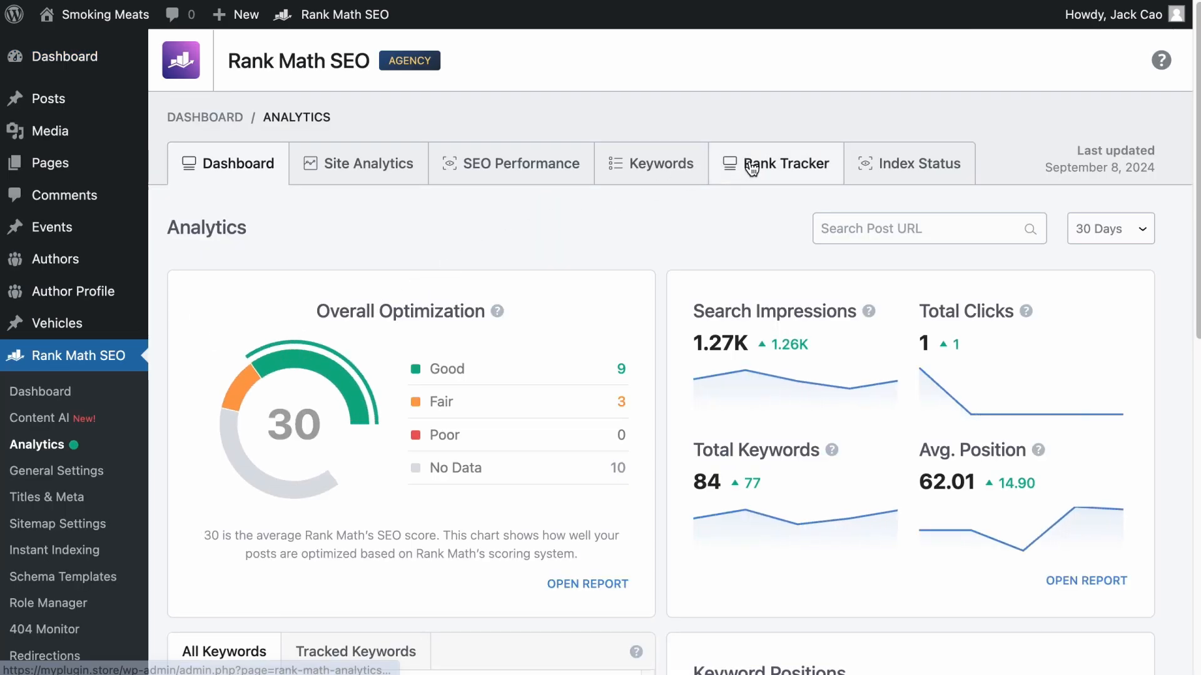
{"action": "left_click", "coordinate": [751, 167]}
{"action": "scroll", "coordinate": [783, 258], "scroll_direction": "down", "scroll_amount": 2}
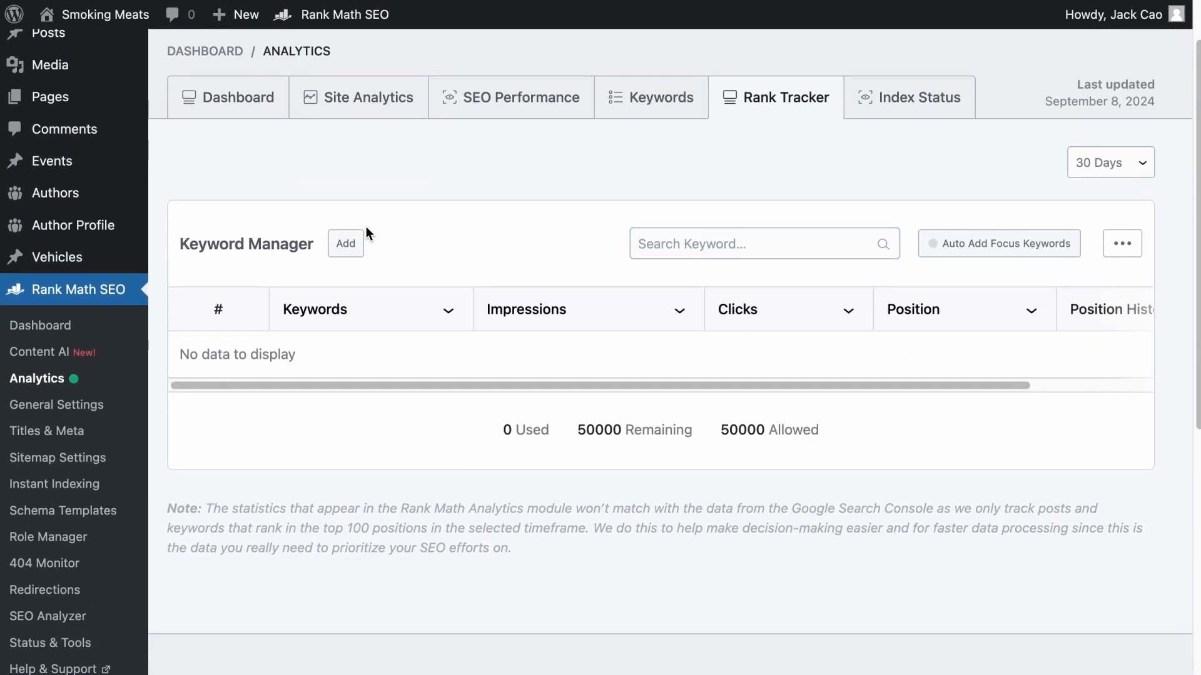
{"action": "left_click", "coordinate": [345, 247]}
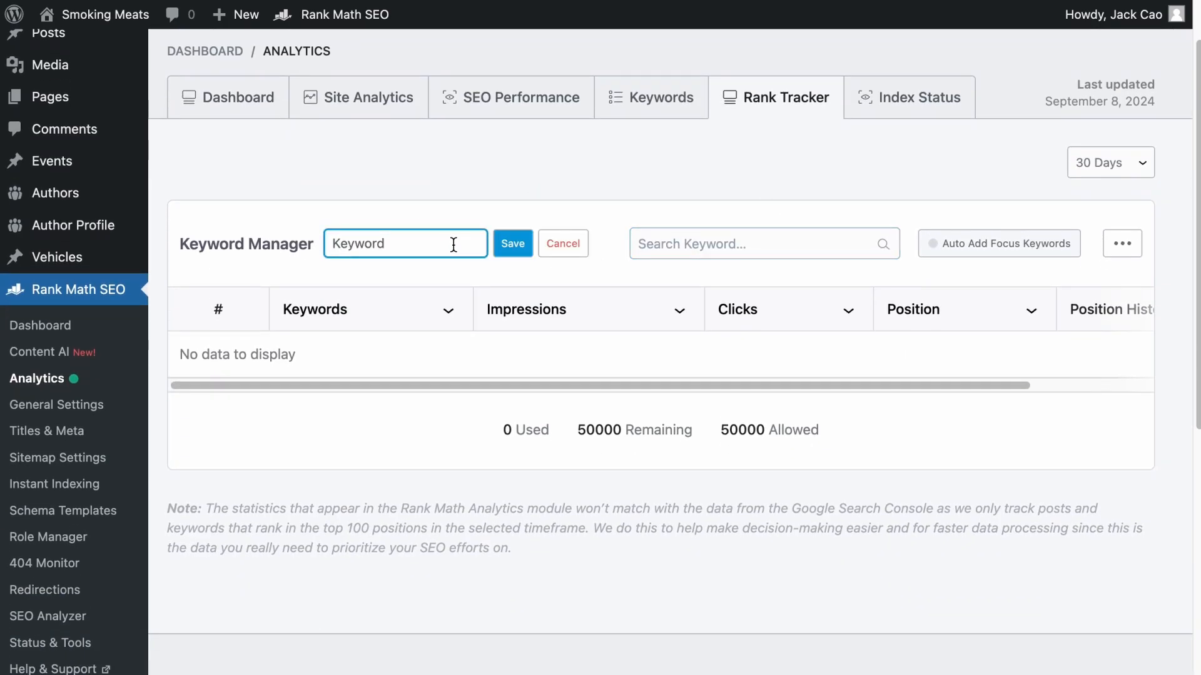
{"action": "left_click", "coordinate": [512, 244]}
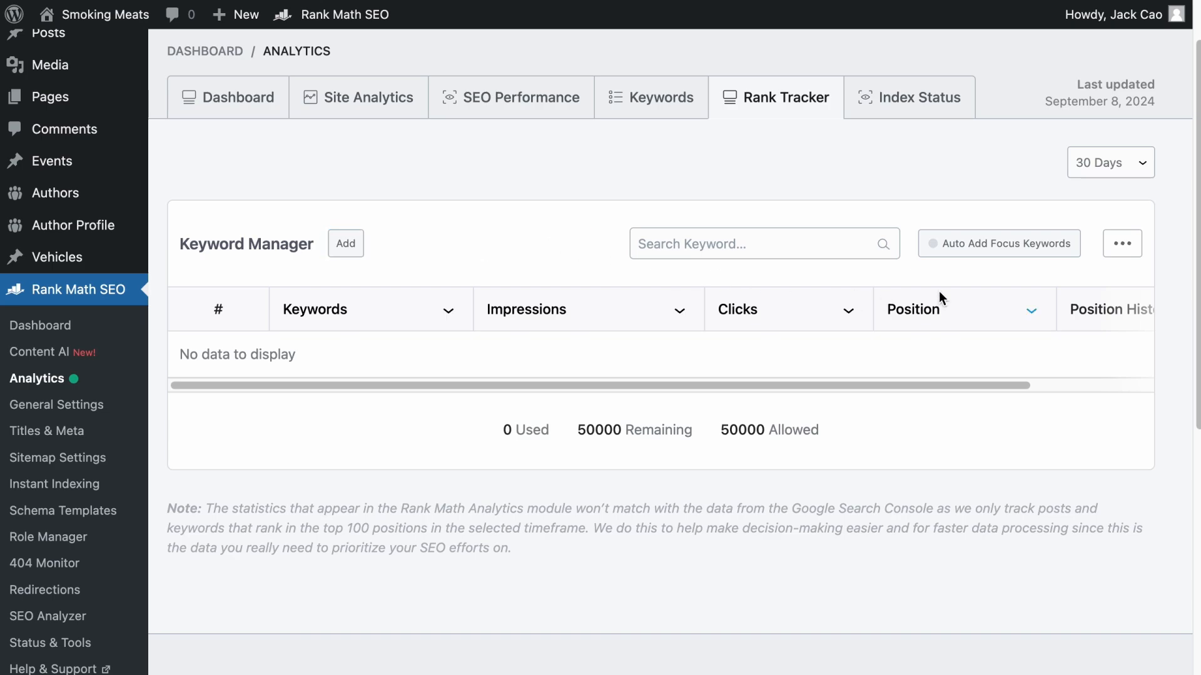
- Enable auto import of focus keywords for Posts in the Keyword Manager and save the settings
{"action": "left_click", "coordinate": [1014, 243]}
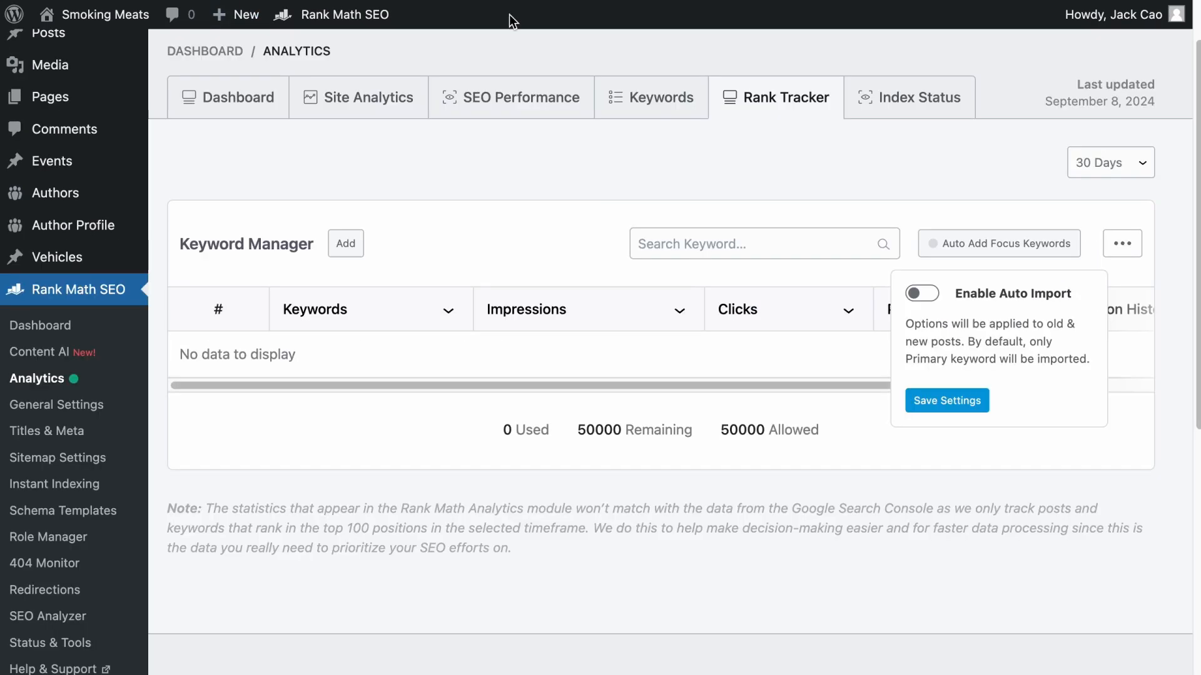
{"action": "left_click", "coordinate": [938, 304]}
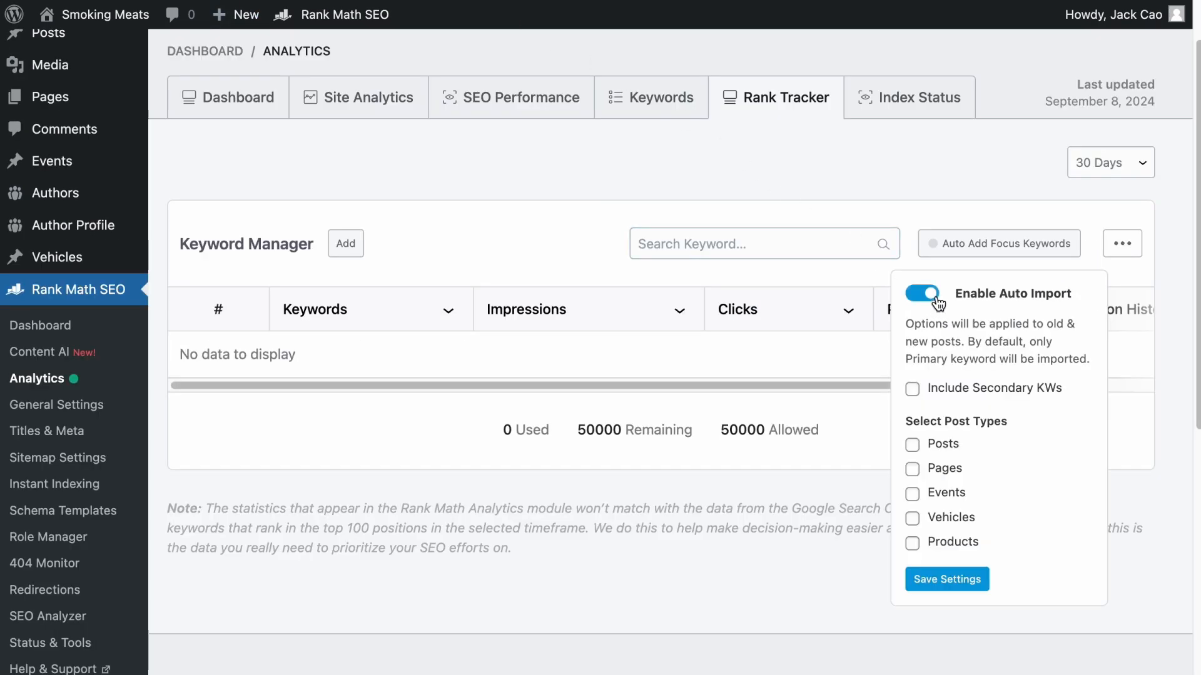
{"action": "left_click", "coordinate": [913, 446]}
{"action": "left_click", "coordinate": [927, 578]}
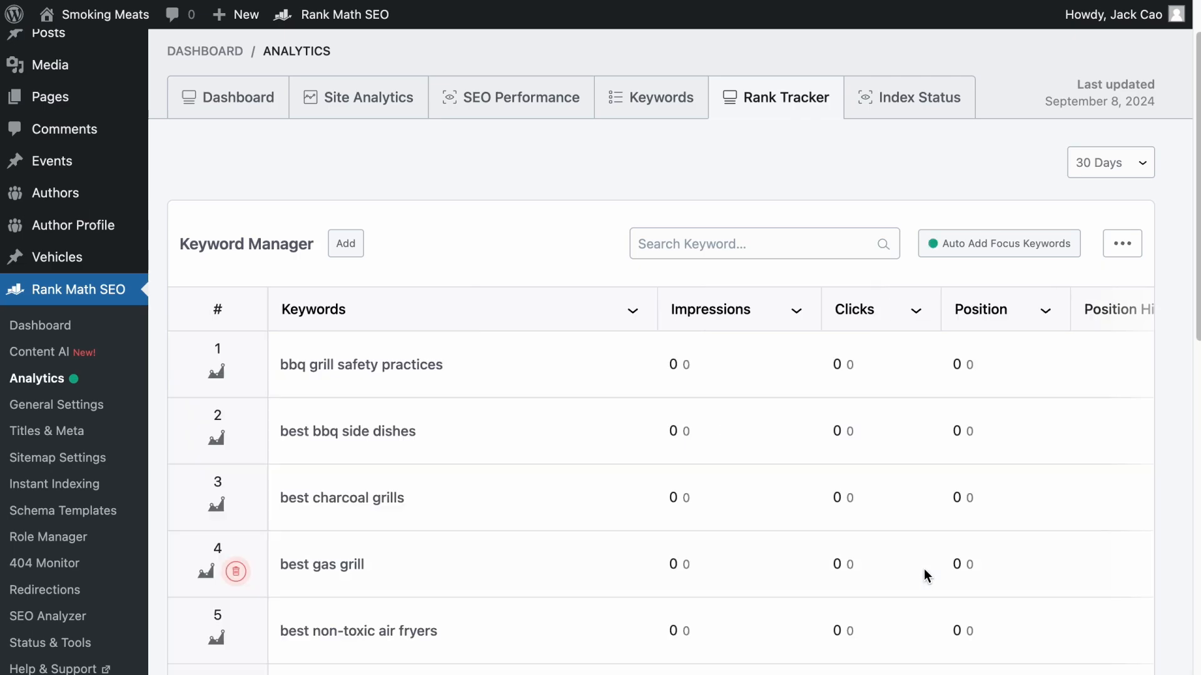
{"action": "left_click", "coordinate": [997, 244]}
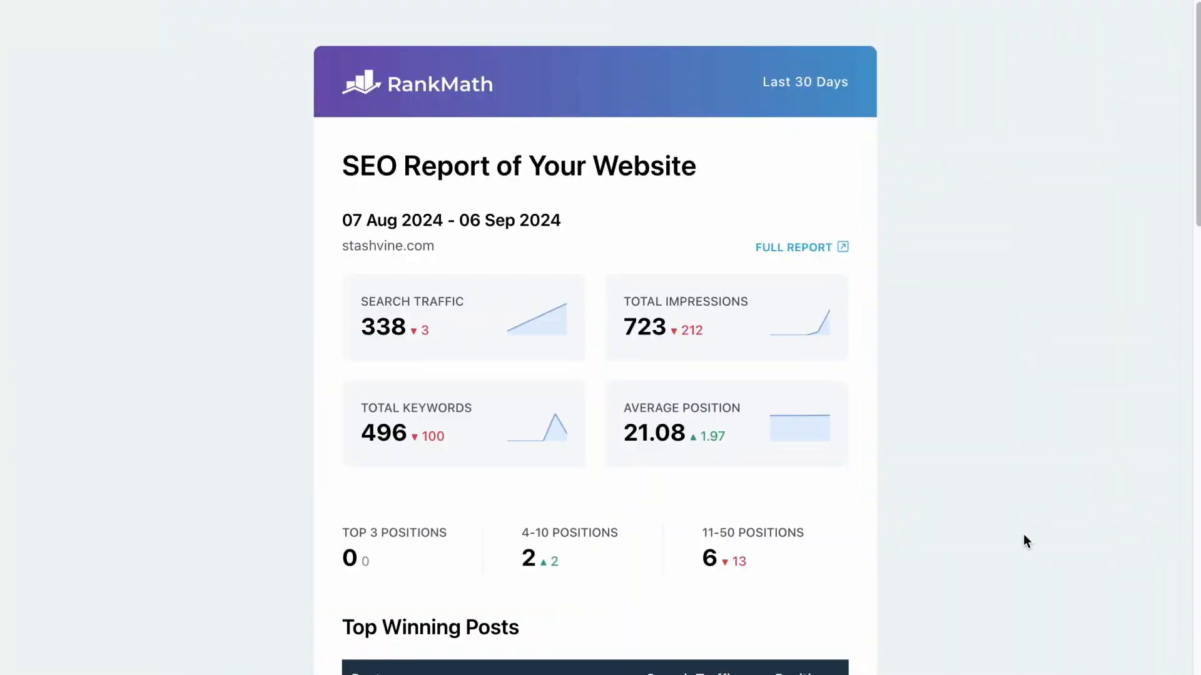
- Review the sample SEO email report, including its traffic statistics, top winning posts and top winning keywords
{"action": "scroll", "coordinate": [1023, 535], "scroll_direction": "down", "scroll_amount": 2}
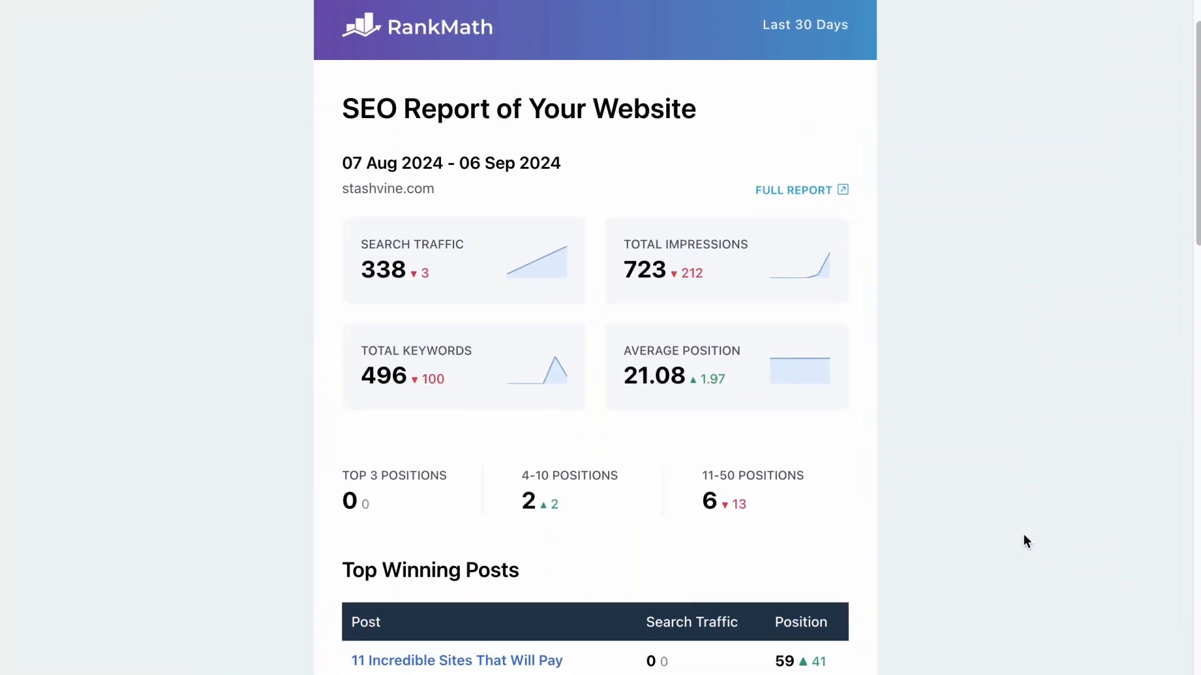
{"action": "scroll", "coordinate": [1023, 535], "scroll_direction": "down", "scroll_amount": 3}
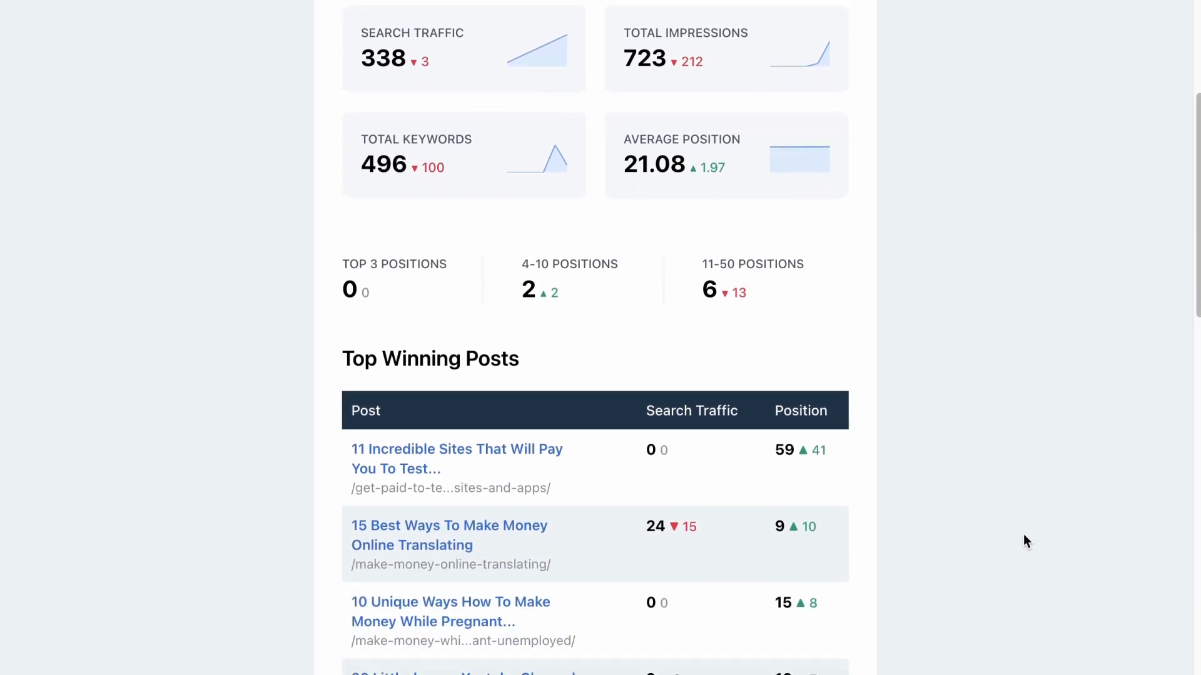
{"action": "scroll", "coordinate": [1023, 535], "scroll_direction": "down", "scroll_amount": 8}
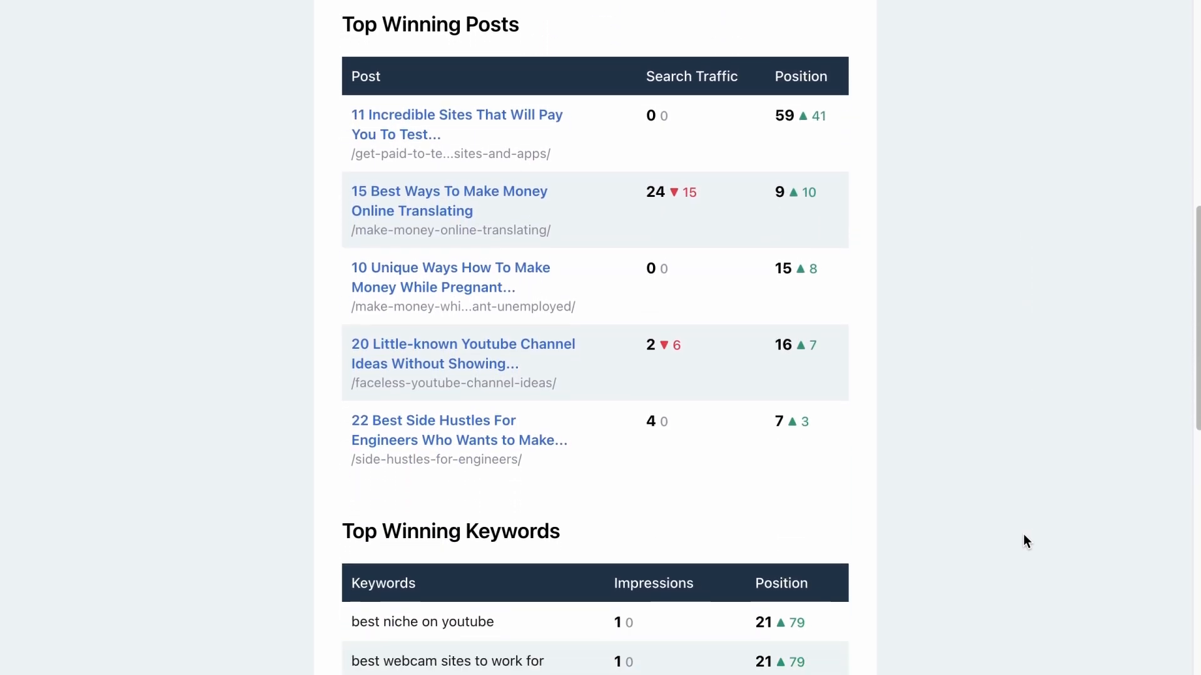
{"action": "scroll", "coordinate": [1023, 534], "scroll_direction": "down", "scroll_amount": 3}
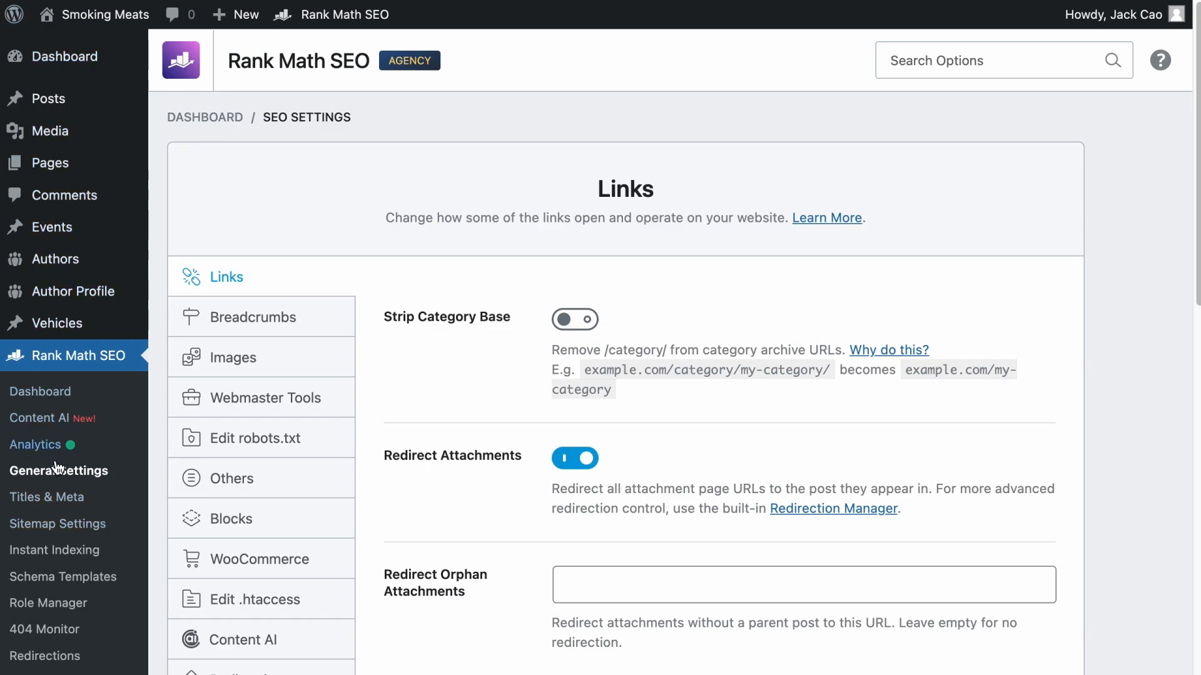
- Turn on Email Reports in Rank Math's general Analytics settings, with the email frequency at every 30 days
{"action": "left_click", "coordinate": [216, 478]}
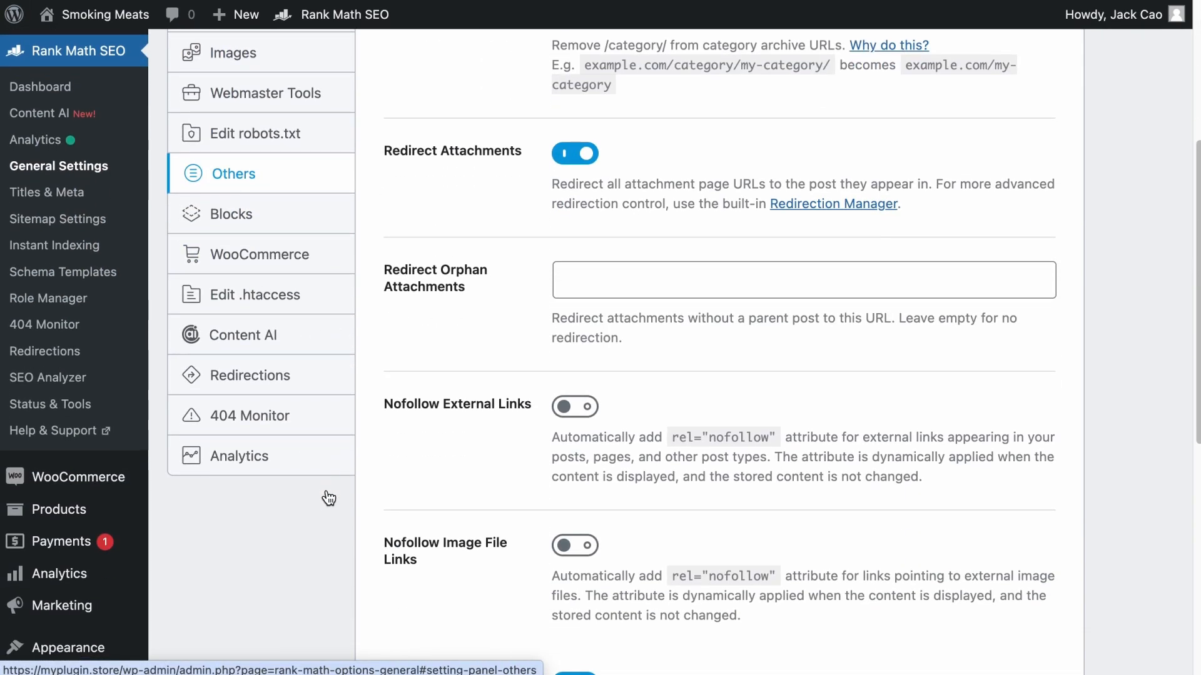
{"action": "left_click", "coordinate": [238, 457]}
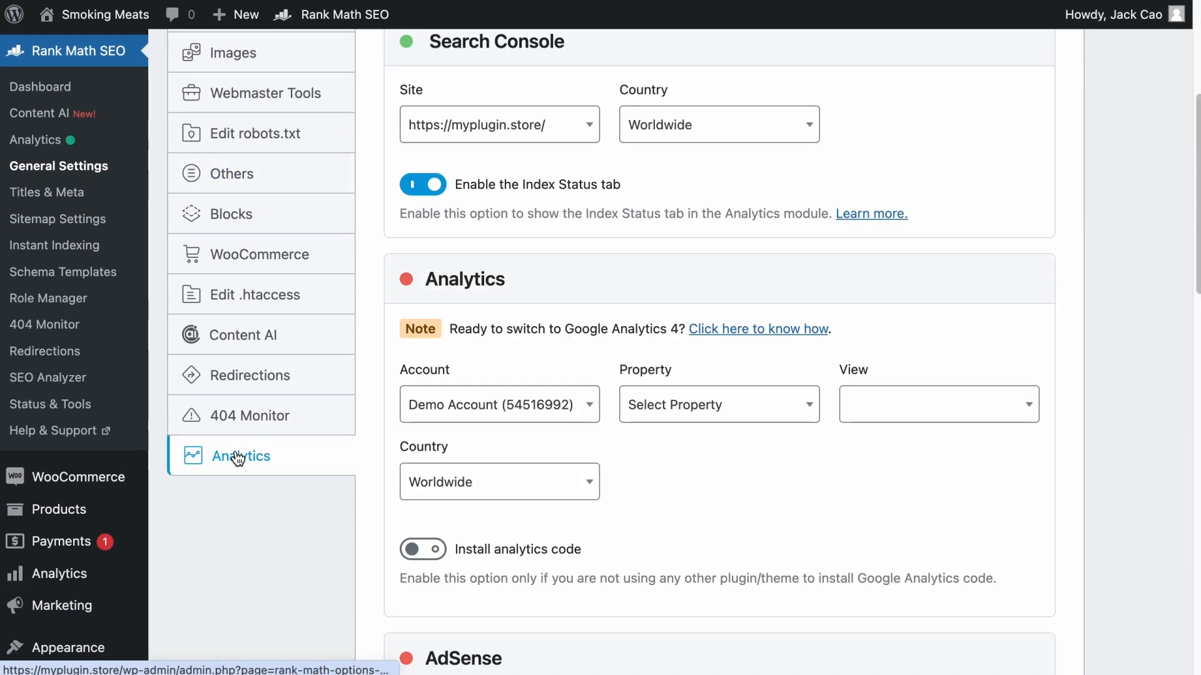
{"action": "scroll", "coordinate": [572, 485], "scroll_direction": "down", "scroll_amount": 15}
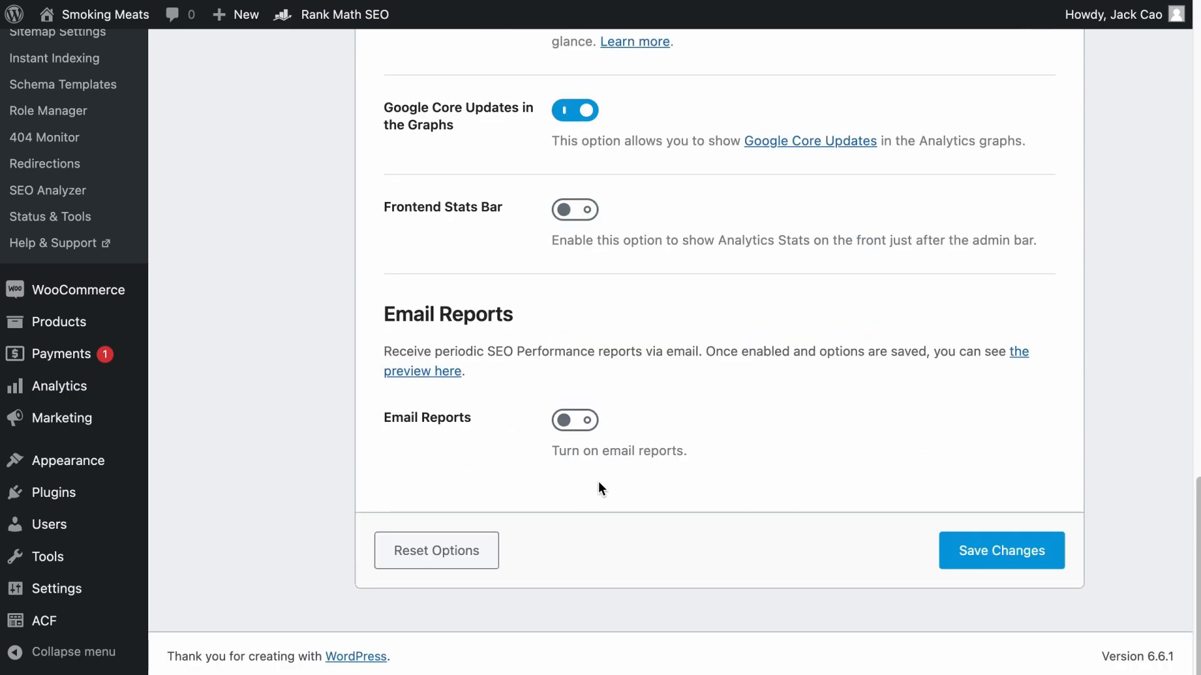
{"action": "left_click", "coordinate": [580, 427]}
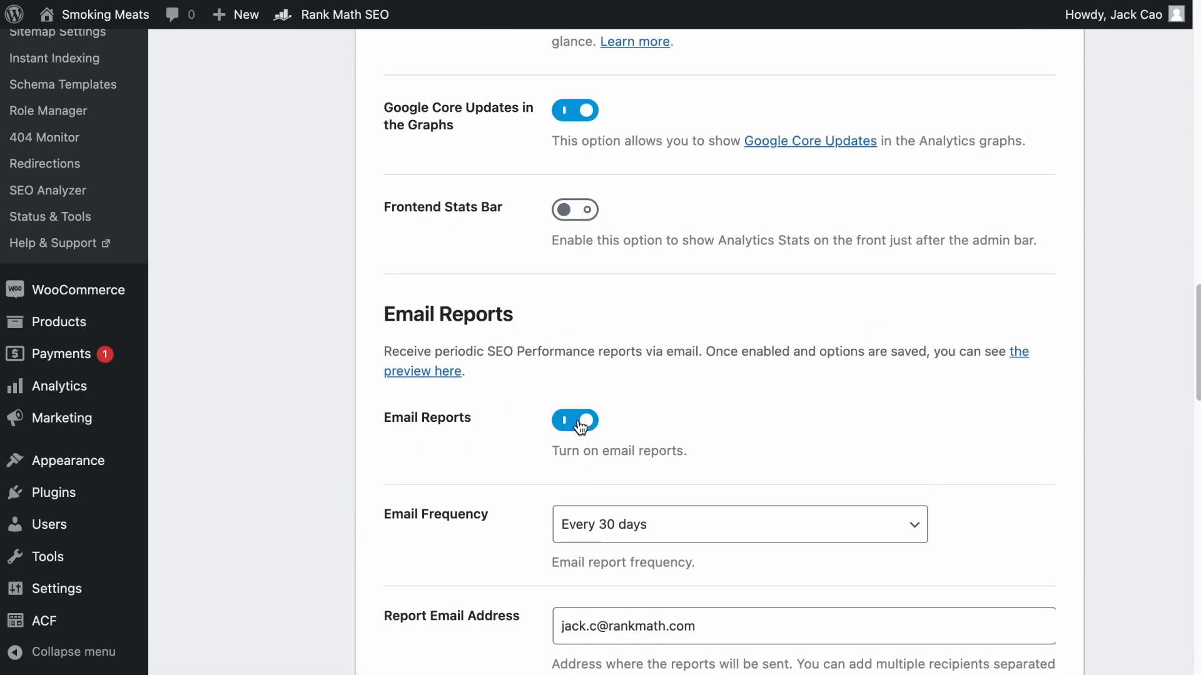
{"action": "scroll", "coordinate": [579, 423], "scroll_direction": "down", "scroll_amount": 4}
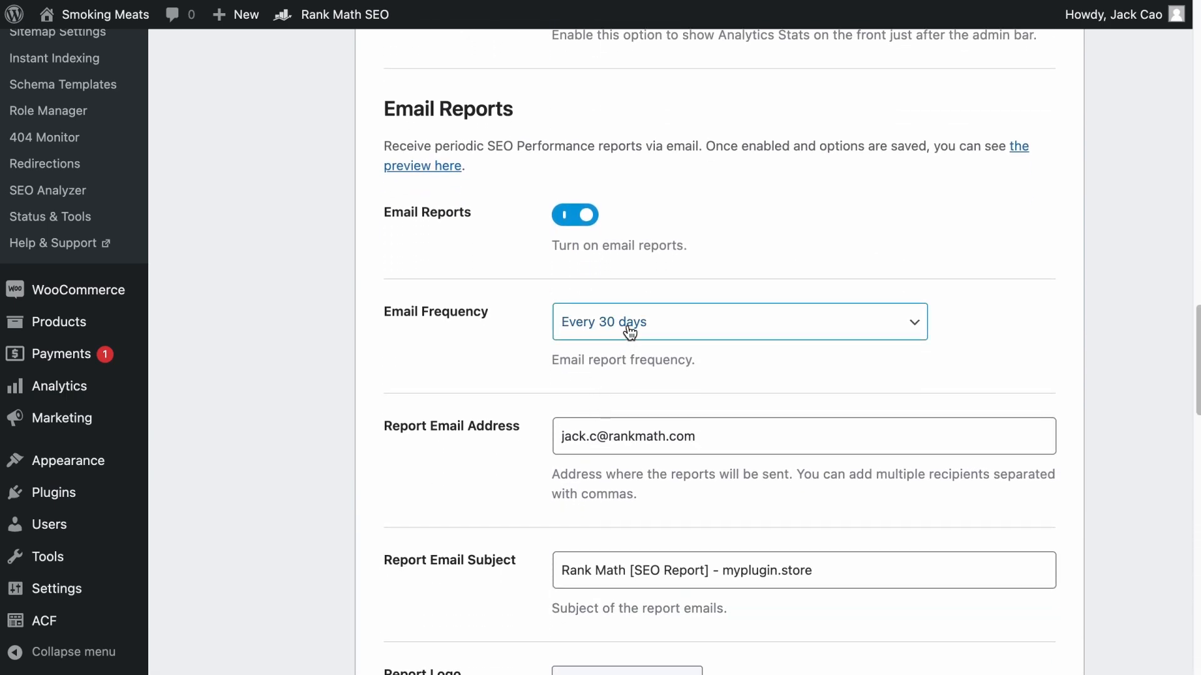
{"action": "left_click", "coordinate": [630, 332]}
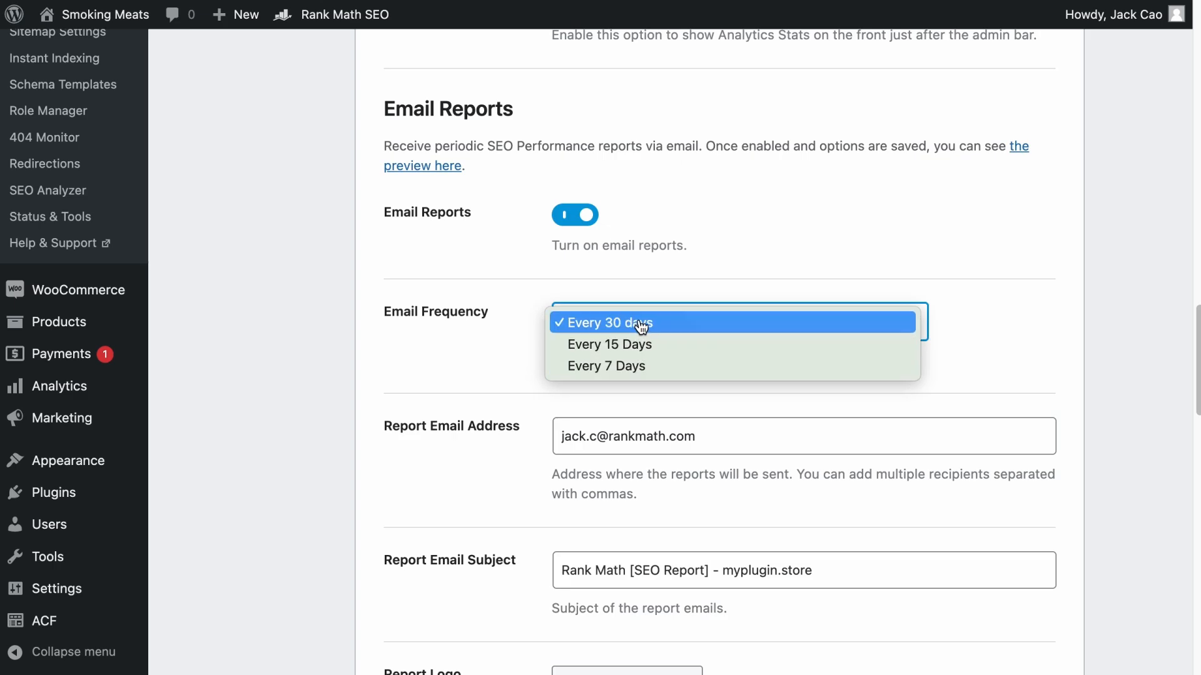
{"action": "left_click", "coordinate": [641, 323]}
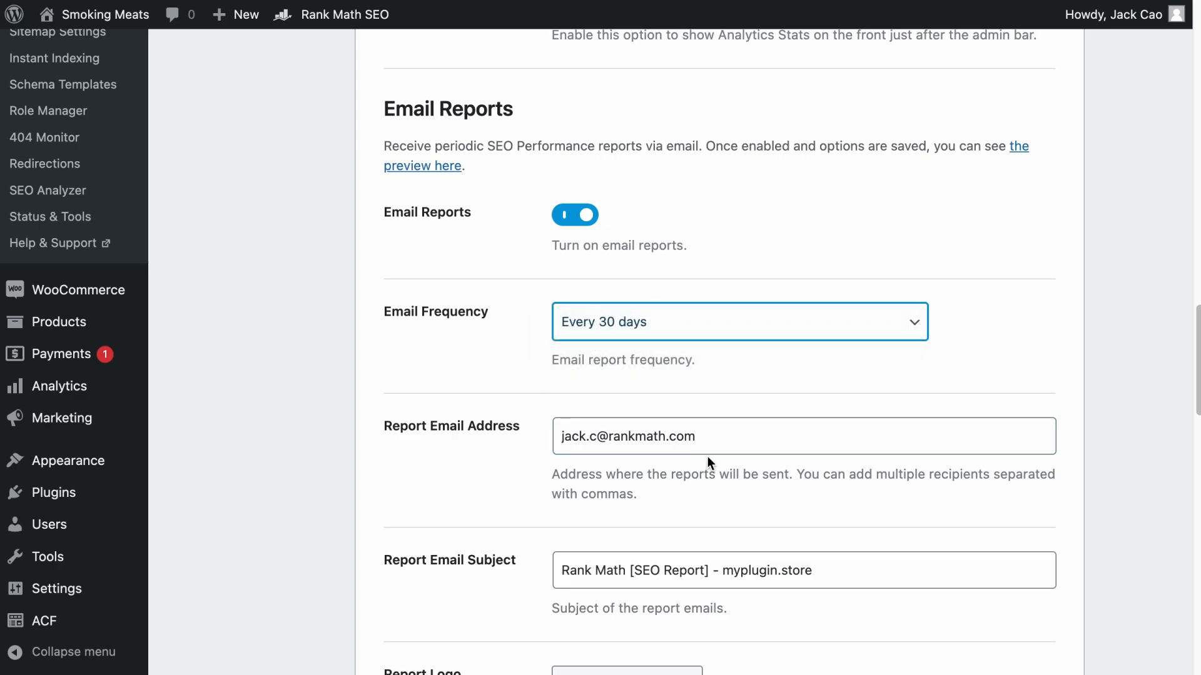
- Examine the email report options for recipient address, subject, logo, logo link, header background, full report link and top text
{"action": "scroll", "coordinate": [726, 463], "scroll_direction": "down", "scroll_amount": 5}
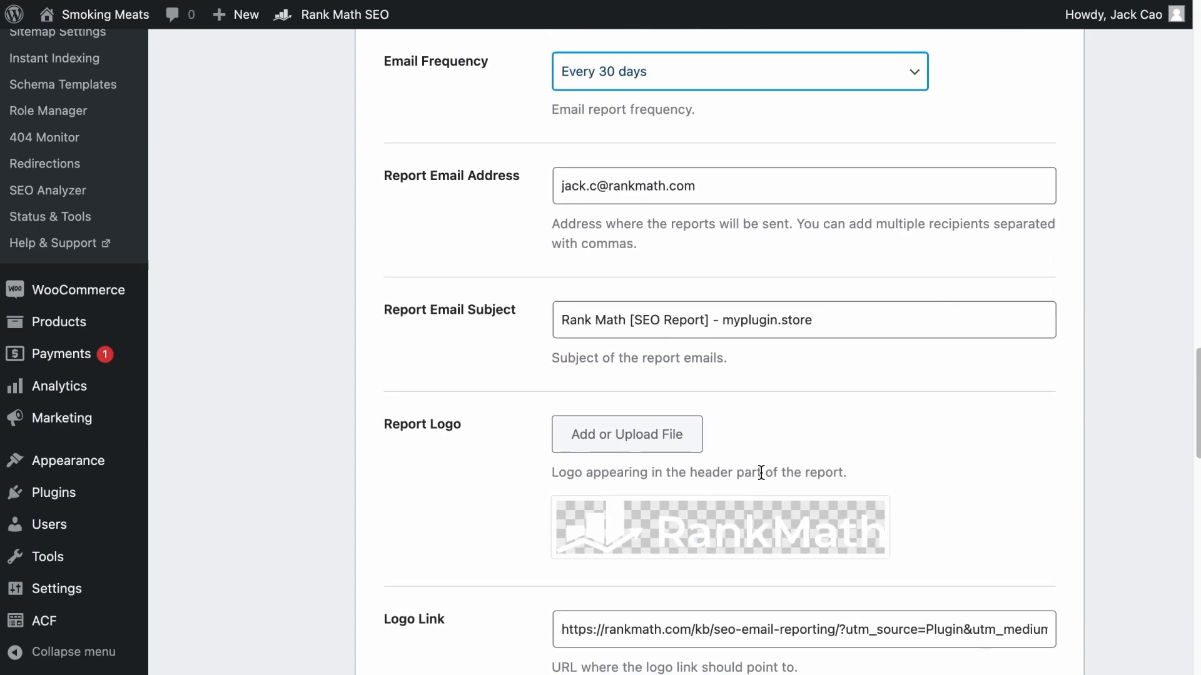
{"action": "scroll", "coordinate": [769, 483], "scroll_direction": "down", "scroll_amount": 5}
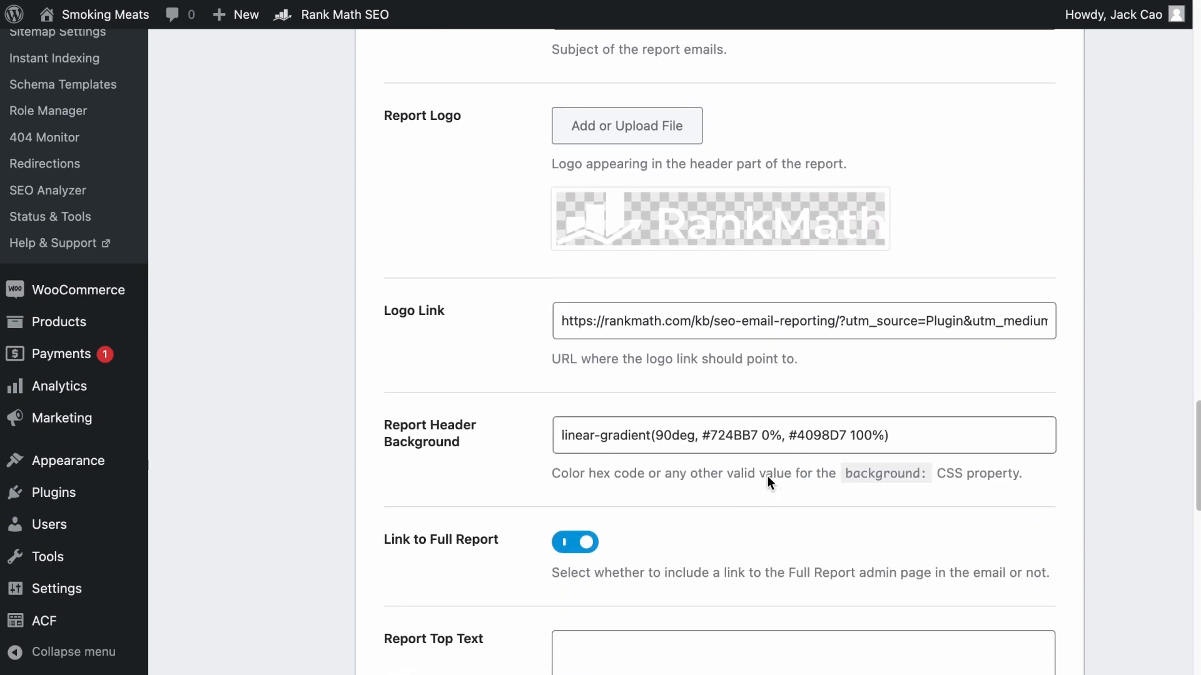
{"action": "scroll", "coordinate": [767, 476], "scroll_direction": "down", "scroll_amount": 2}
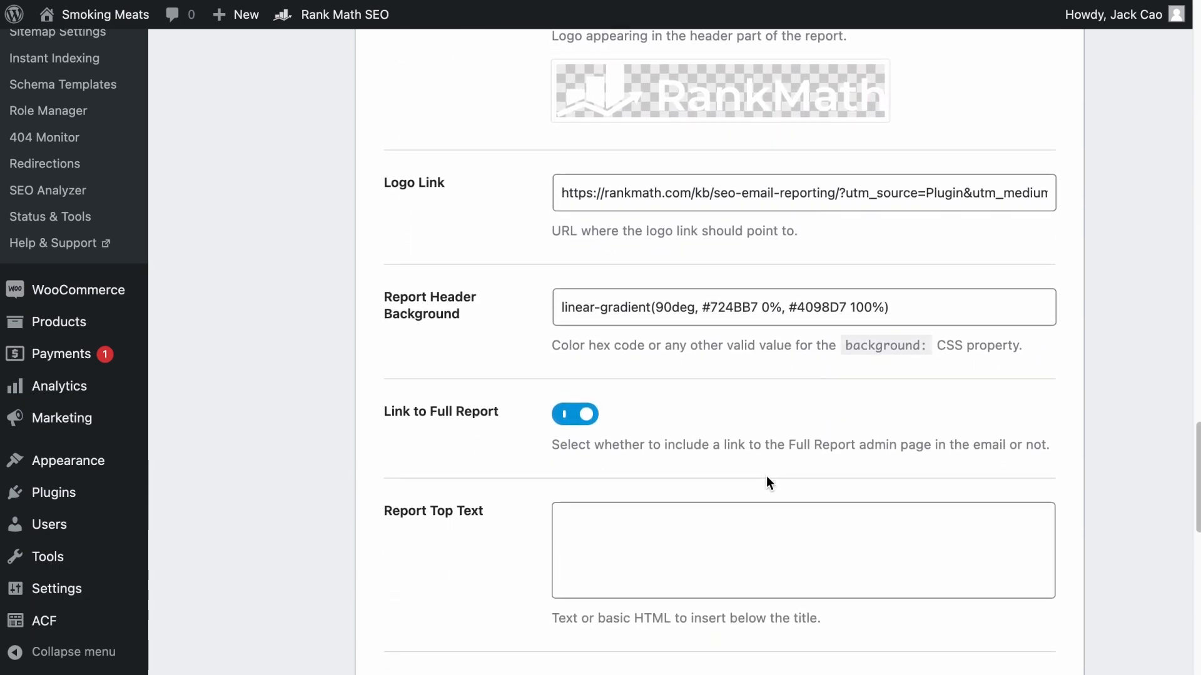
{"action": "scroll", "coordinate": [768, 483], "scroll_direction": "up", "scroll_amount": 5}
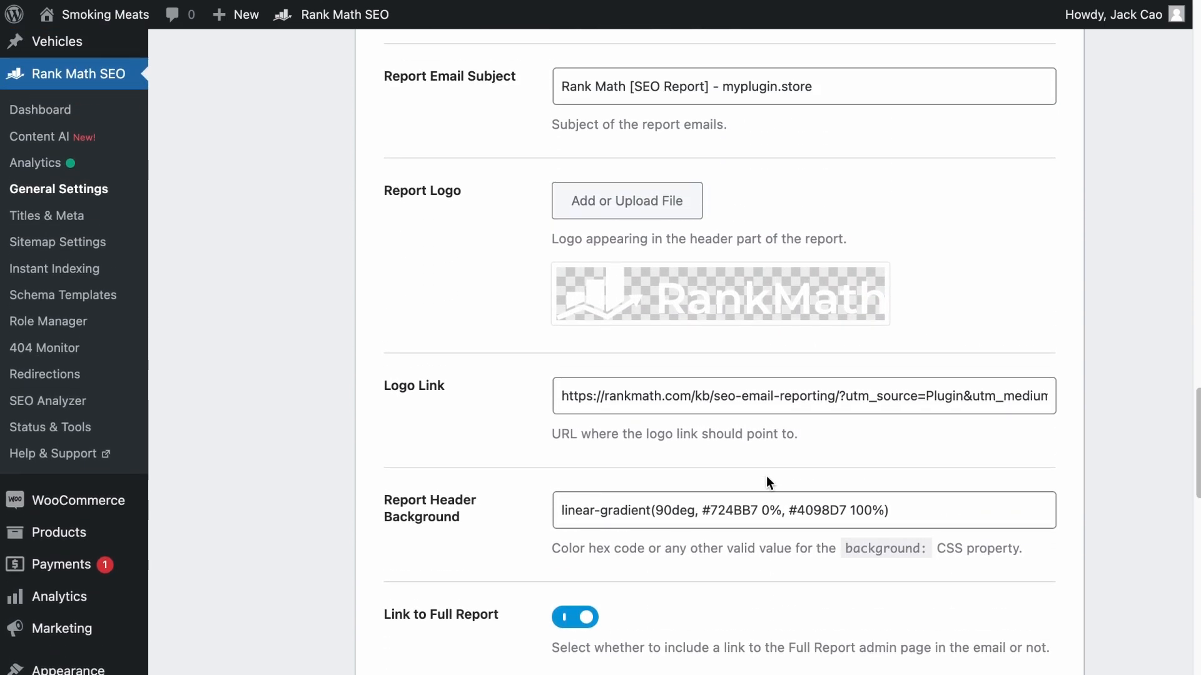
{"action": "scroll", "coordinate": [767, 476], "scroll_direction": "up", "scroll_amount": 6}
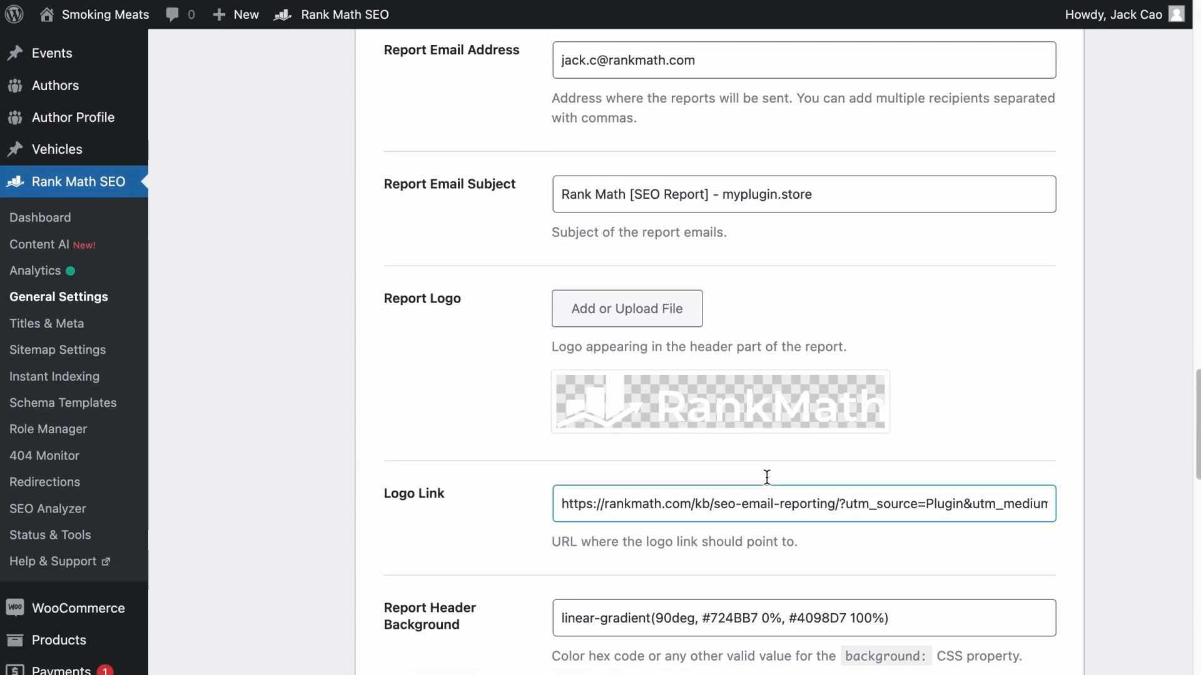
{"action": "scroll", "coordinate": [766, 484], "scroll_direction": "up", "scroll_amount": 4}
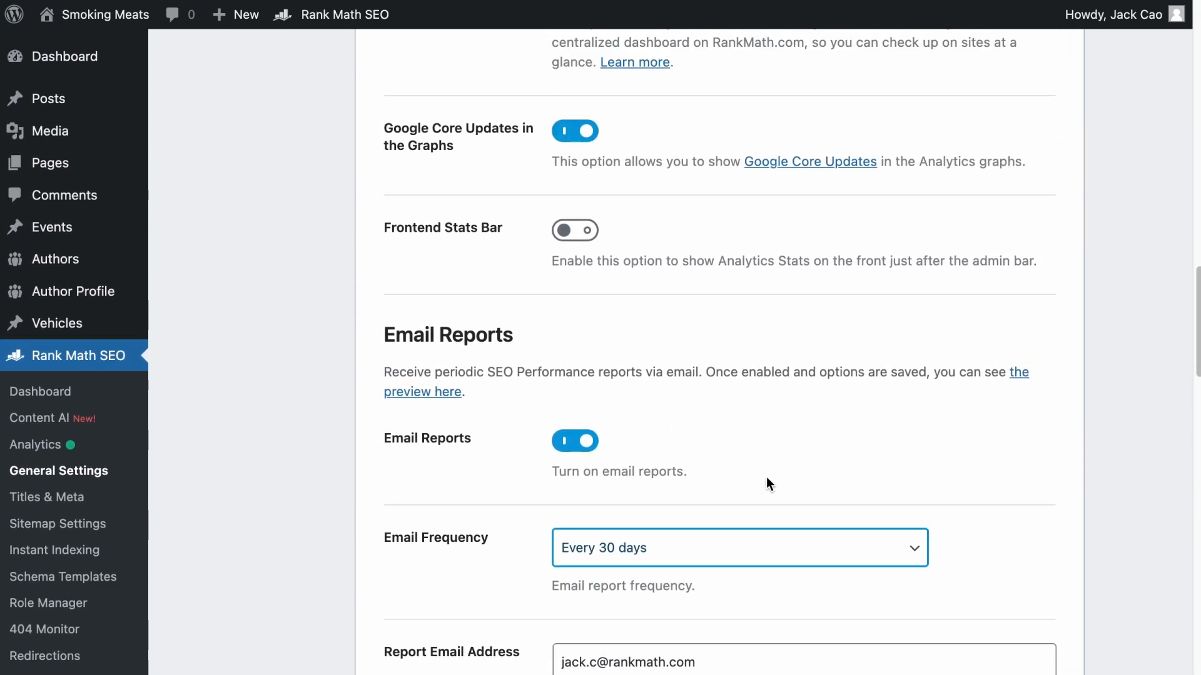
{"action": "scroll", "coordinate": [767, 475], "scroll_direction": "down", "scroll_amount": 14}
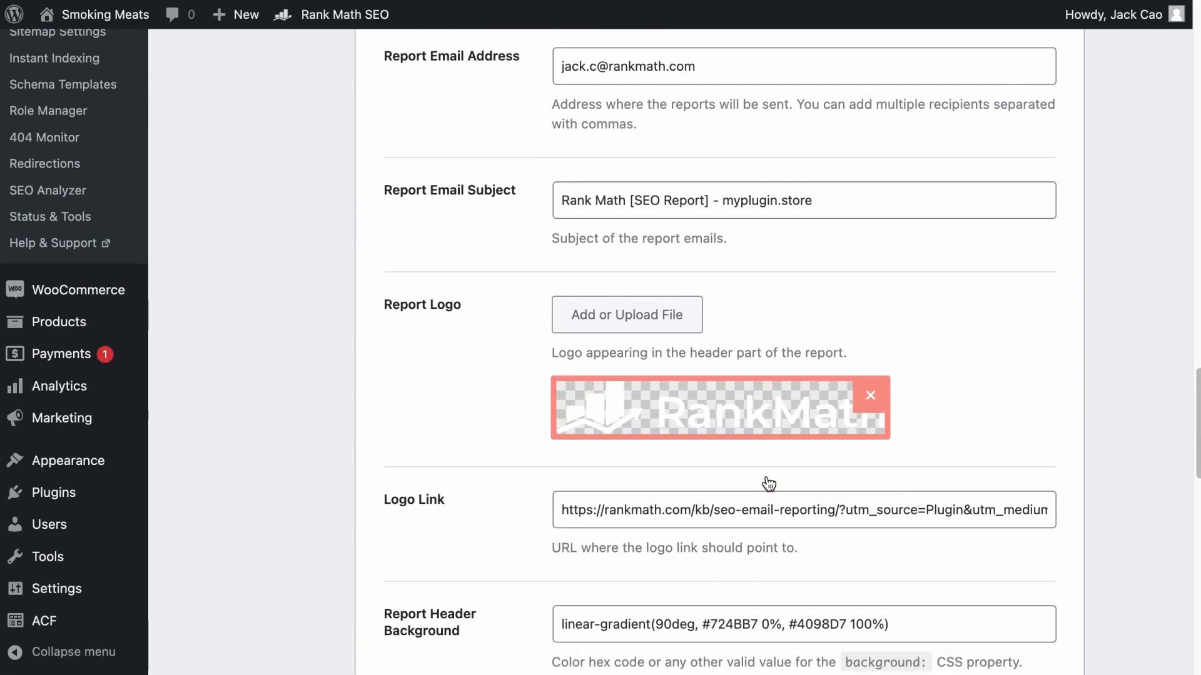
{"action": "scroll", "coordinate": [769, 484], "scroll_direction": "down", "scroll_amount": 8}
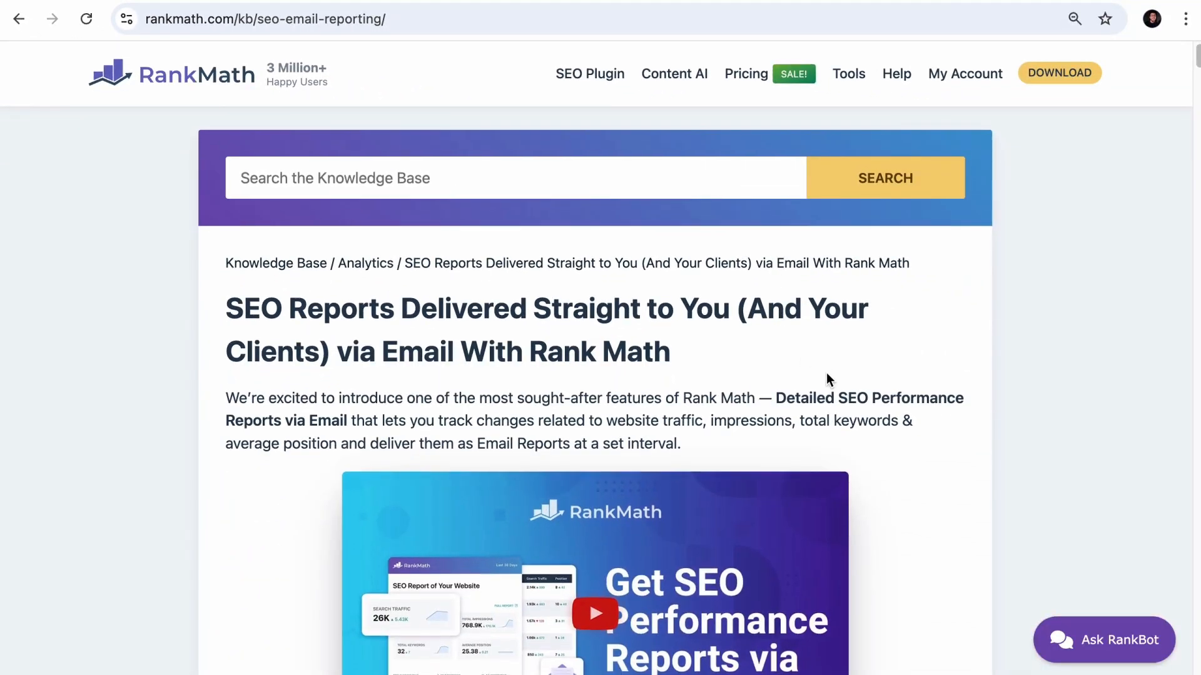
- Read the Rank Math knowledge base article on SEO email reporting and its comparison of features by plan
{"action": "scroll", "coordinate": [826, 372], "scroll_direction": "down", "scroll_amount": 6}
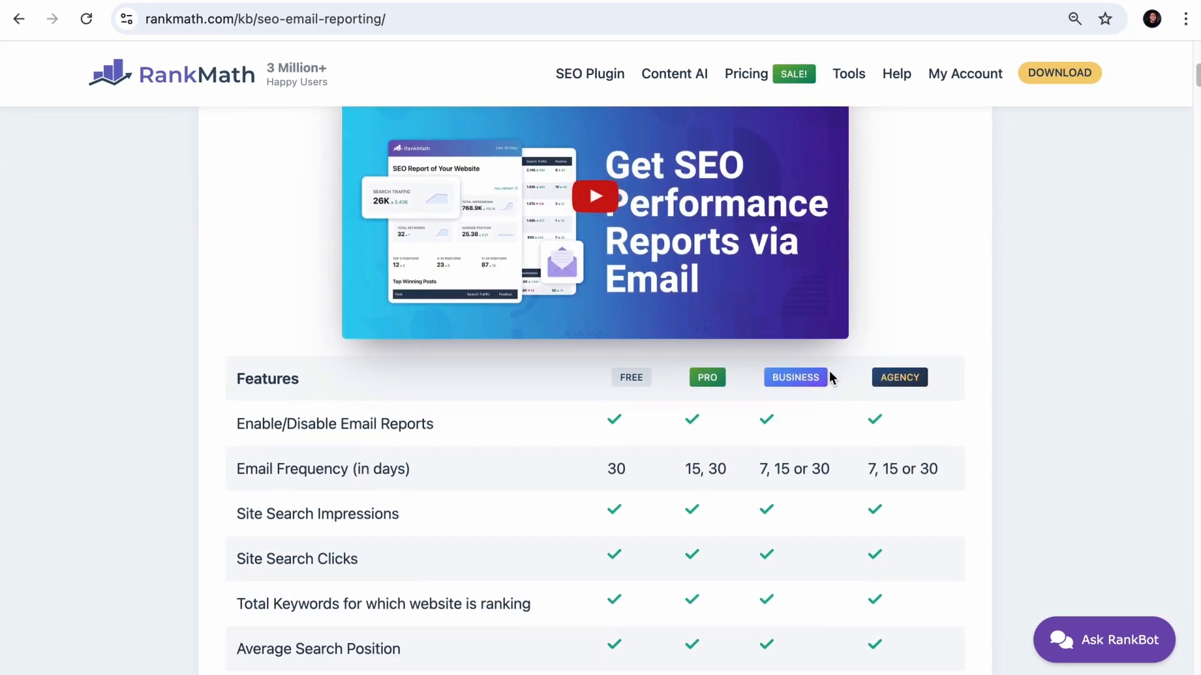
{"action": "scroll", "coordinate": [829, 370], "scroll_direction": "down", "scroll_amount": 20}
{"action": "scroll", "coordinate": [830, 369], "scroll_direction": "down", "scroll_amount": 20}
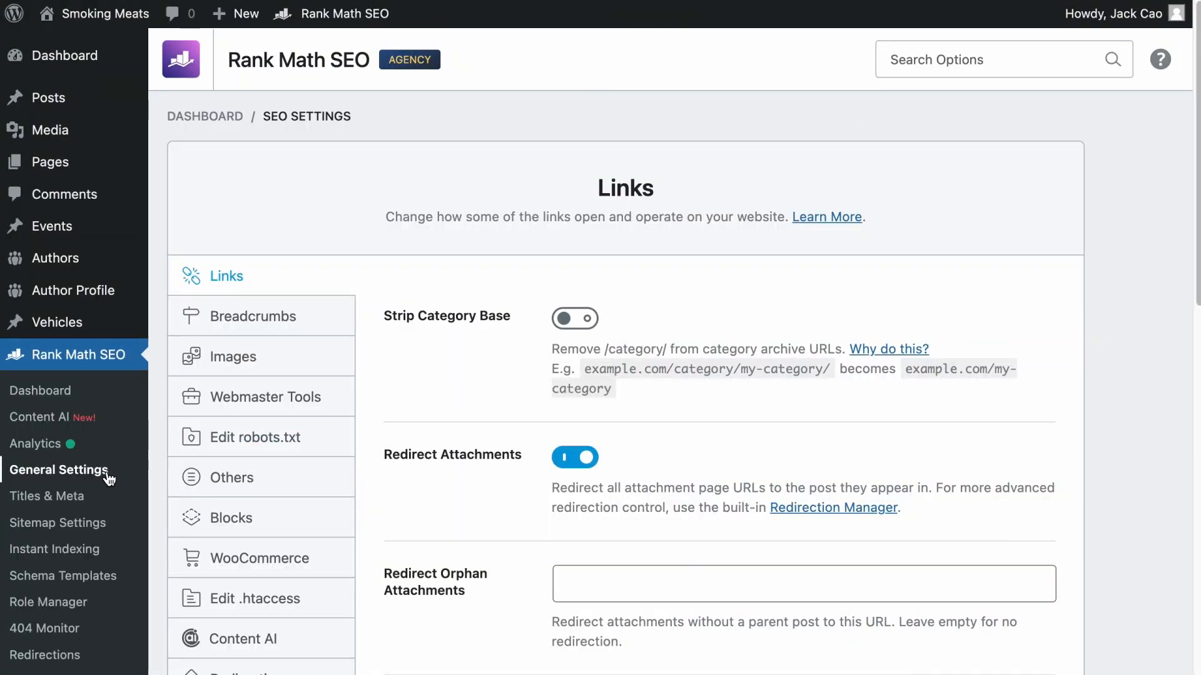
- Turn on Nofollow External Links in the Links section of the general settings
{"action": "scroll", "coordinate": [572, 334], "scroll_direction": "down", "scroll_amount": 9}
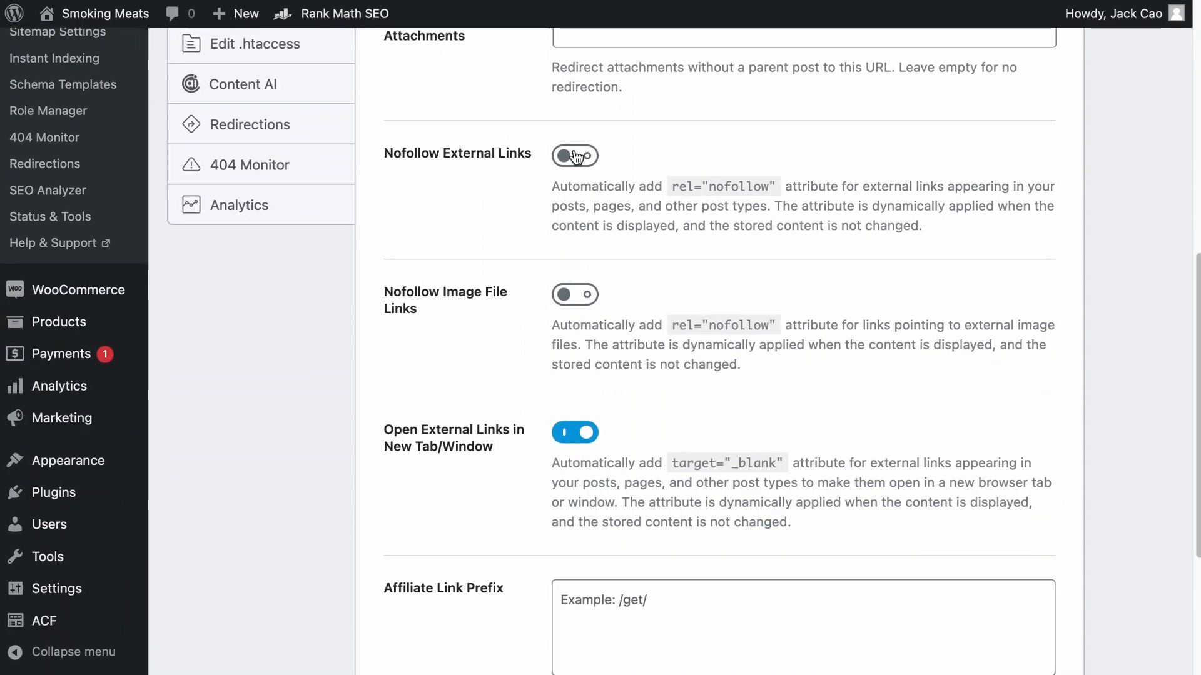
{"action": "left_click", "coordinate": [576, 157]}
{"action": "scroll", "coordinate": [598, 179], "scroll_direction": "down", "scroll_amount": 4}
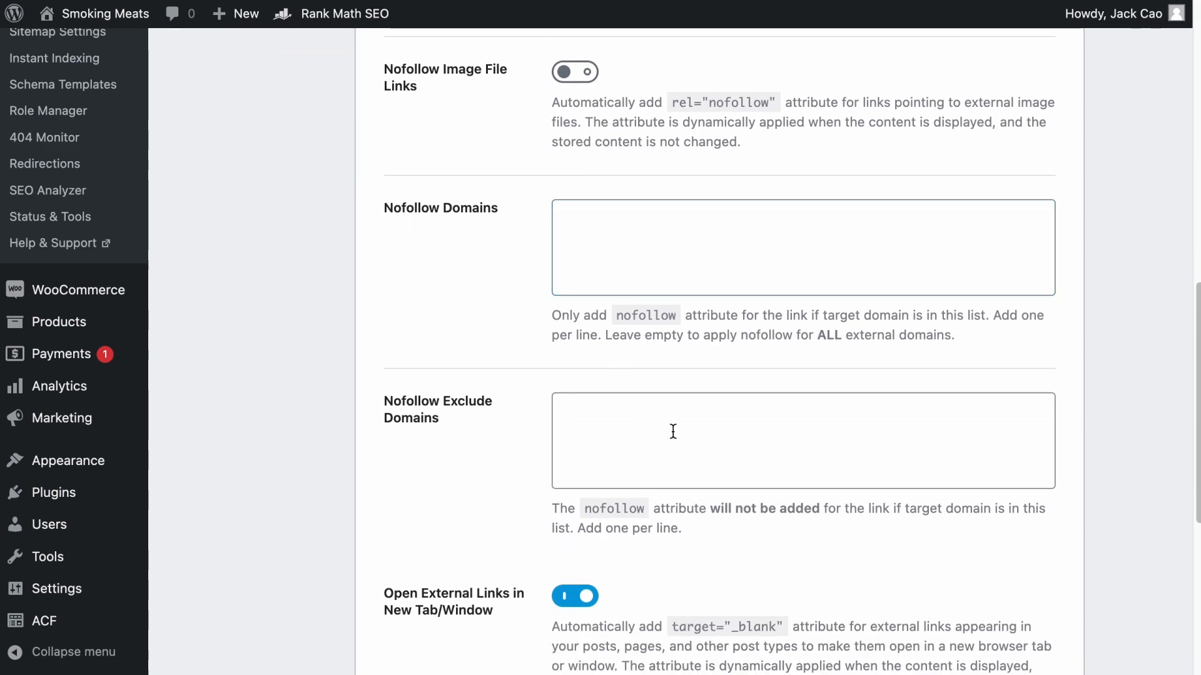
- Try adding a Yoast domain to the Nofollow Domains list, and clear the entry
{"action": "left_click", "coordinate": [632, 207]}
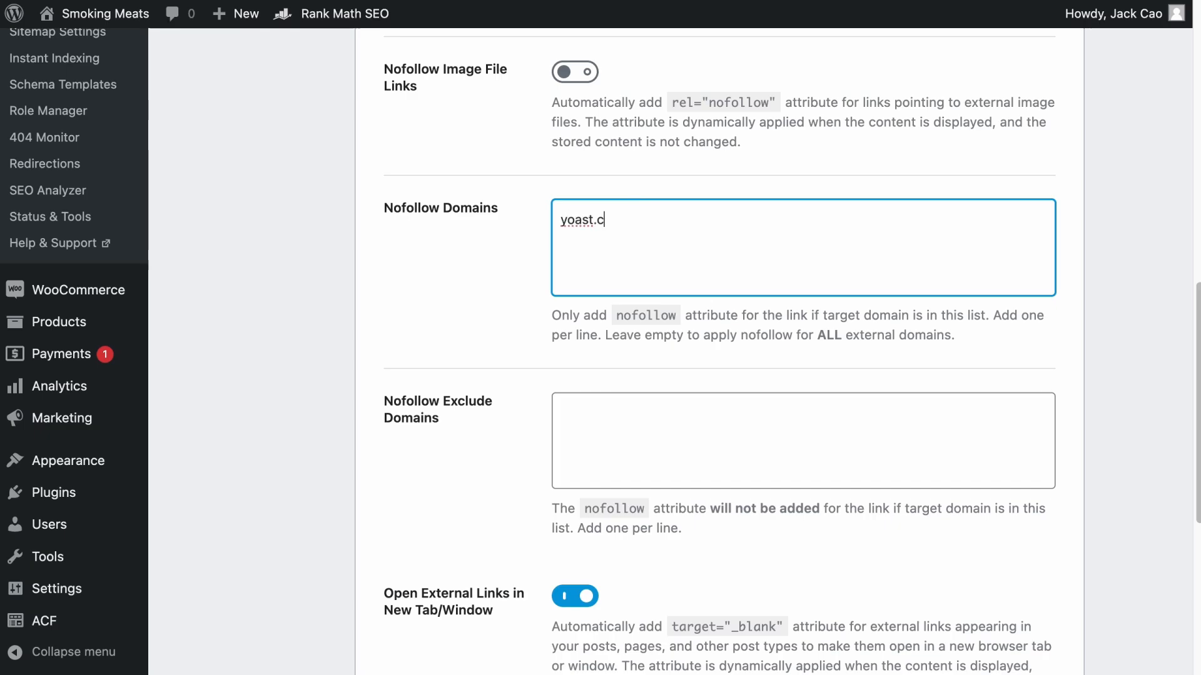
{"action": "left_click_drag", "start_coordinate": [629, 231], "coordinate": [508, 219]}
{"action": "key", "text": "BackSpace"}
{"action": "scroll", "coordinate": [512, 218], "scroll_direction": "up", "scroll_amount": 1}
{"action": "scroll", "coordinate": [512, 218], "scroll_direction": "up", "scroll_amount": 4}
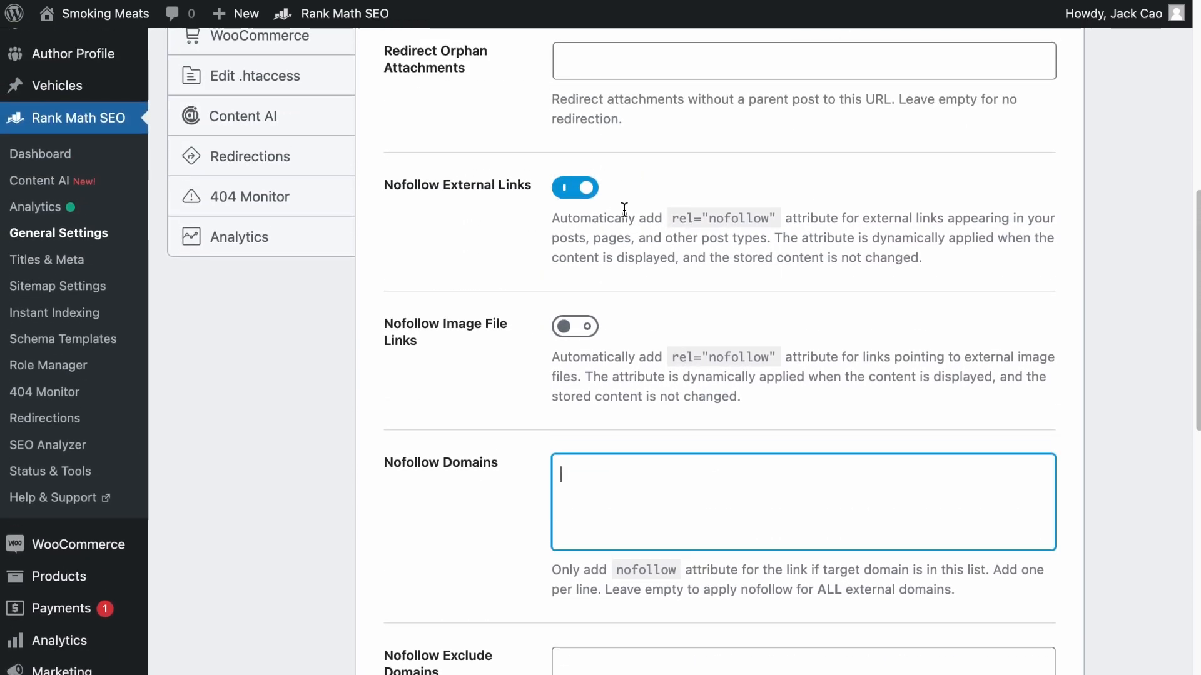
{"action": "scroll", "coordinate": [623, 216], "scroll_direction": "down", "scroll_amount": 3}
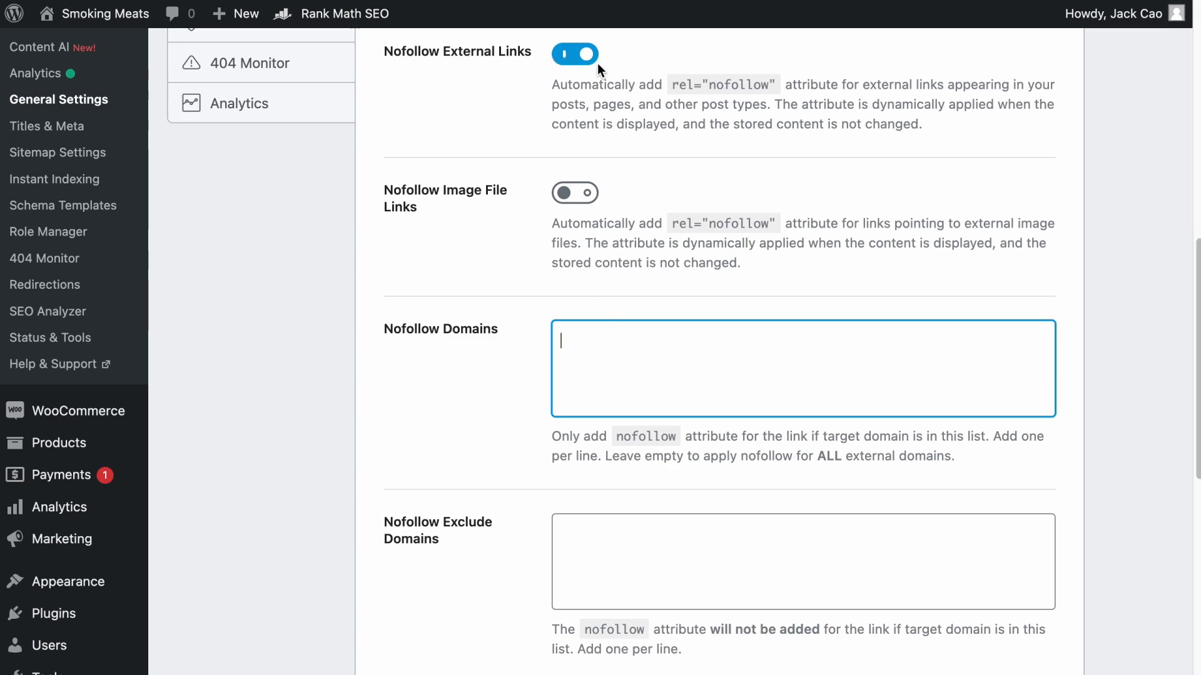
- Set the Affiliate Link Prefix to /go/ in the Links settings and save the changes
{"action": "scroll", "coordinate": [684, 314], "scroll_direction": "down", "scroll_amount": 3}
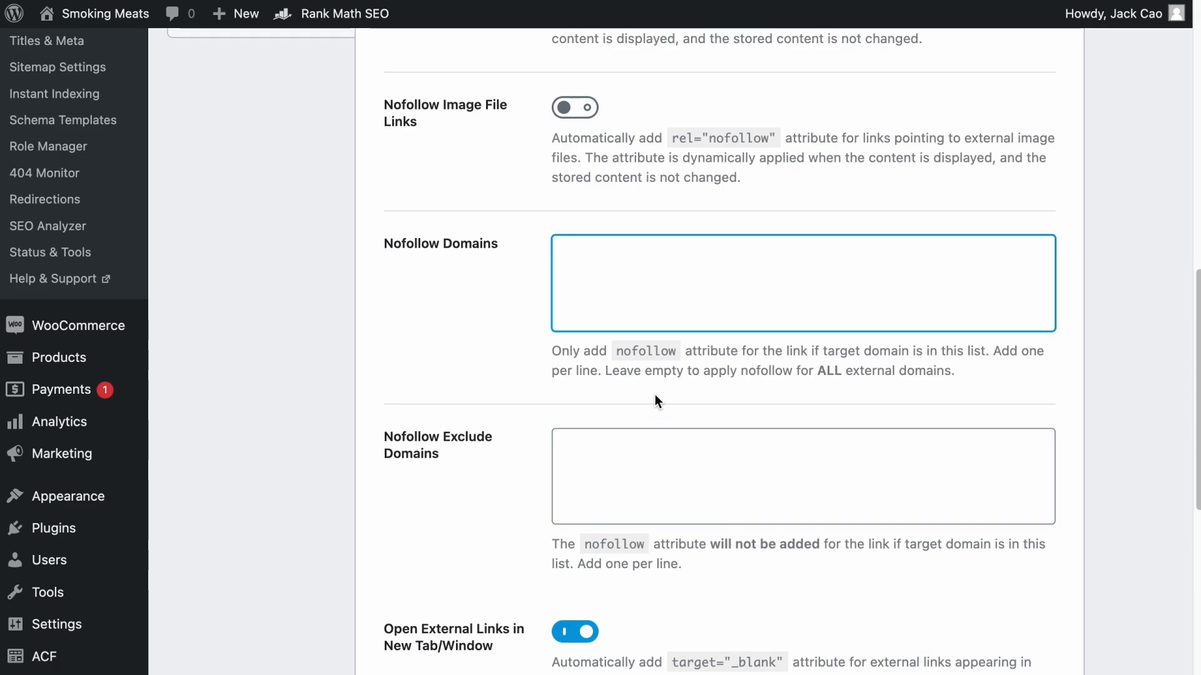
{"action": "scroll", "coordinate": [548, 456], "scroll_direction": "down", "scroll_amount": 10}
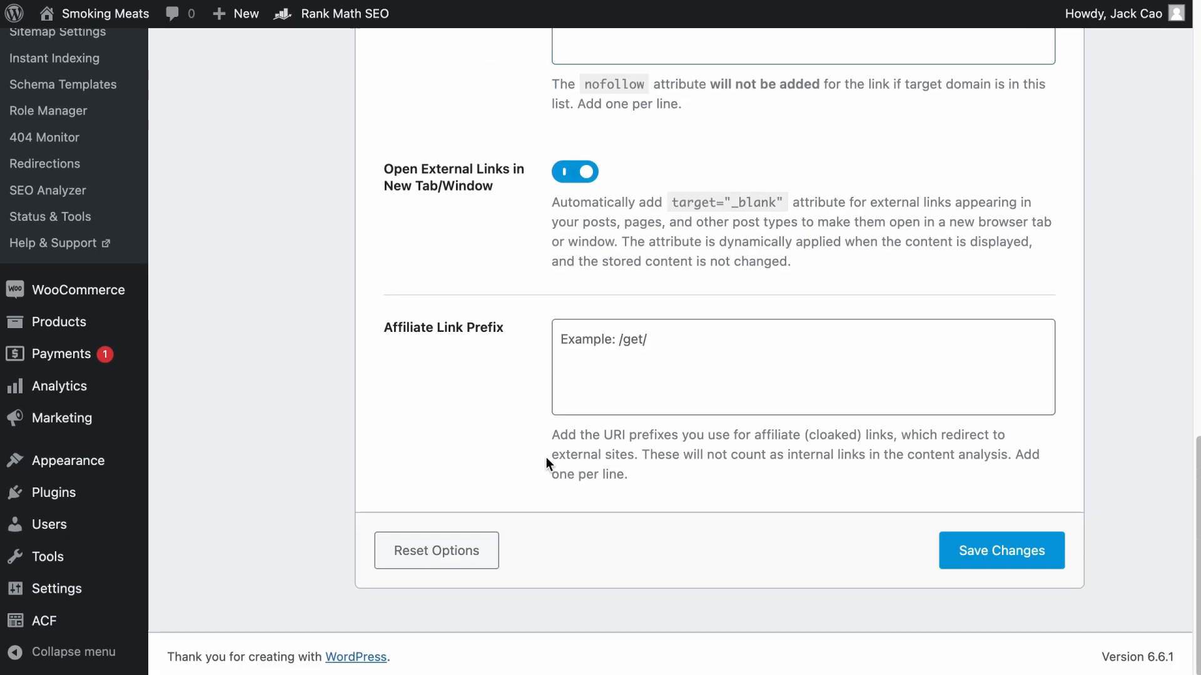
{"action": "left_click", "coordinate": [661, 359]}
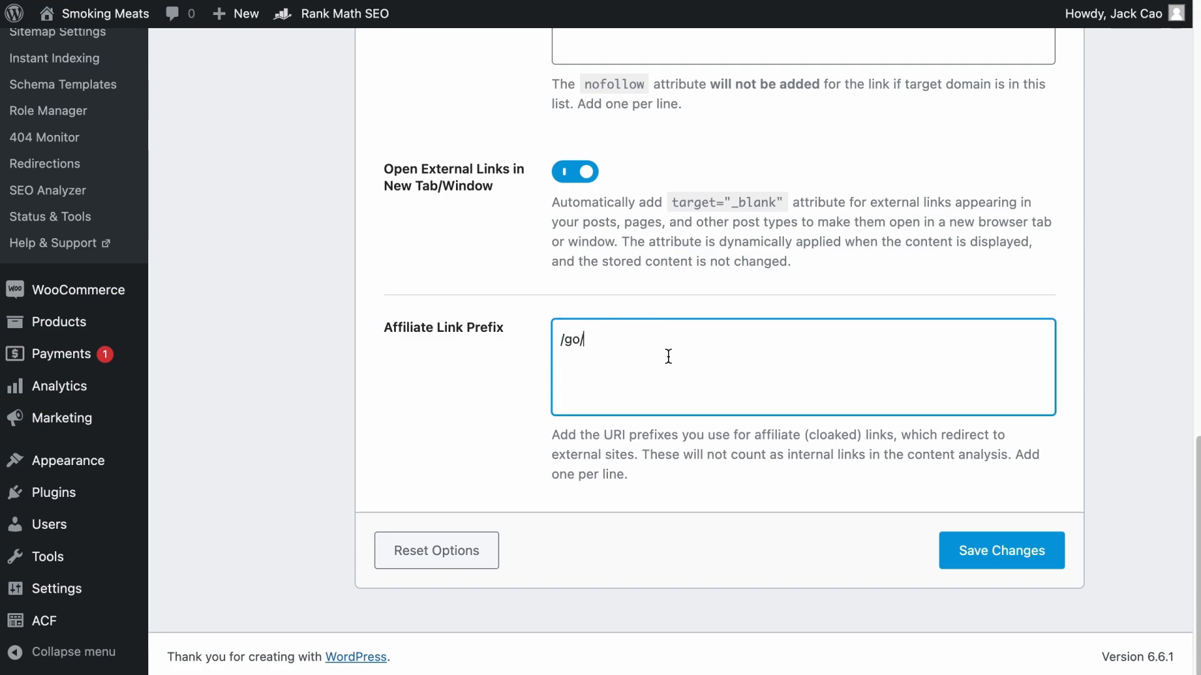
{"action": "left_click", "coordinate": [999, 551]}
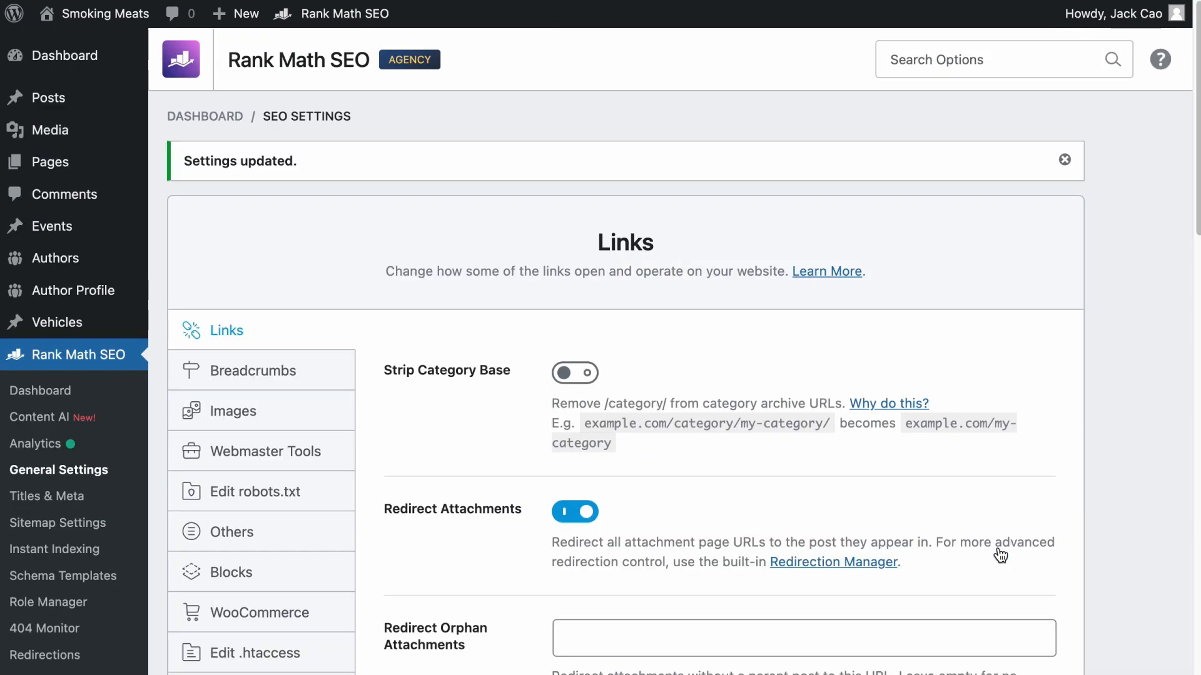
{"action": "scroll", "coordinate": [230, 554], "scroll_direction": "down", "scroll_amount": 3}
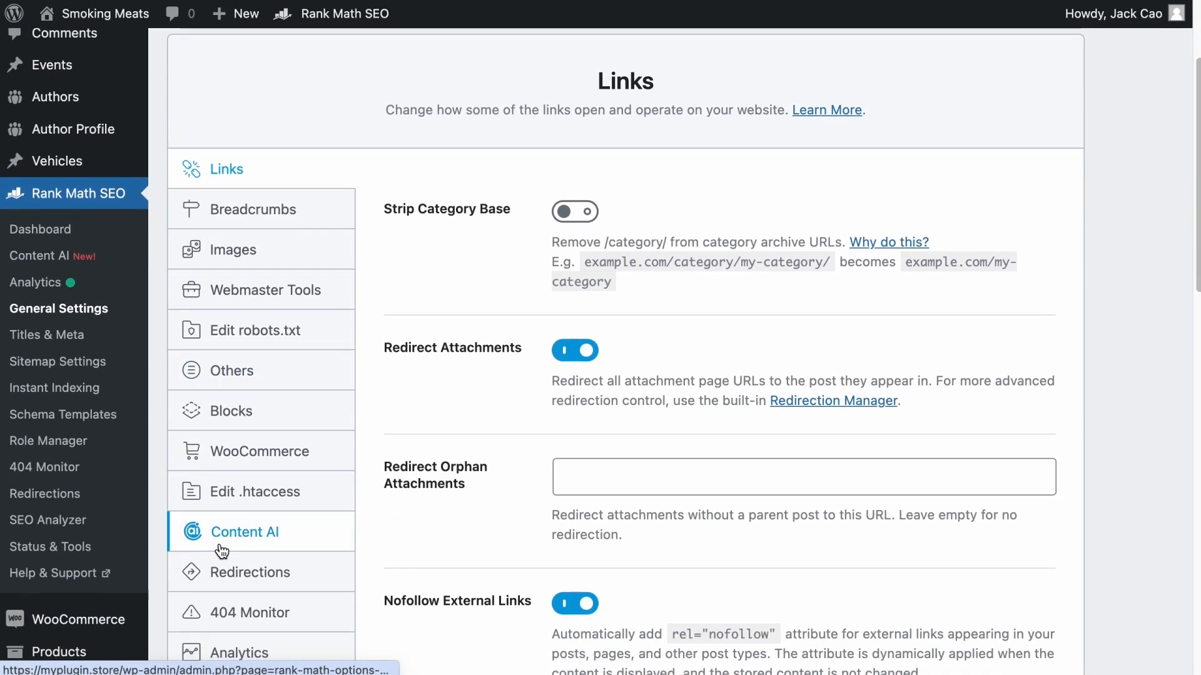
{"action": "left_click", "coordinate": [71, 500]}
{"action": "left_click", "coordinate": [305, 62]}
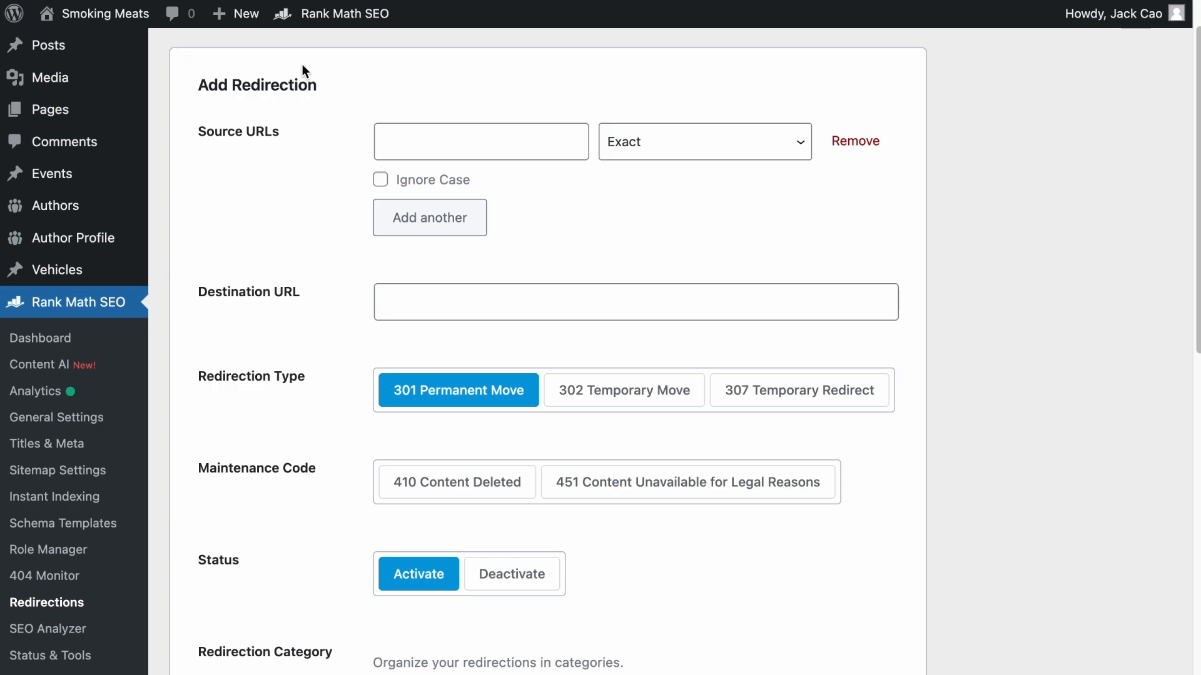
{"action": "left_click", "coordinate": [438, 303]}
{"action": "type", "text": "https://rankmath.com/?ref=abc123"}
{"action": "left_click", "coordinate": [450, 141]}
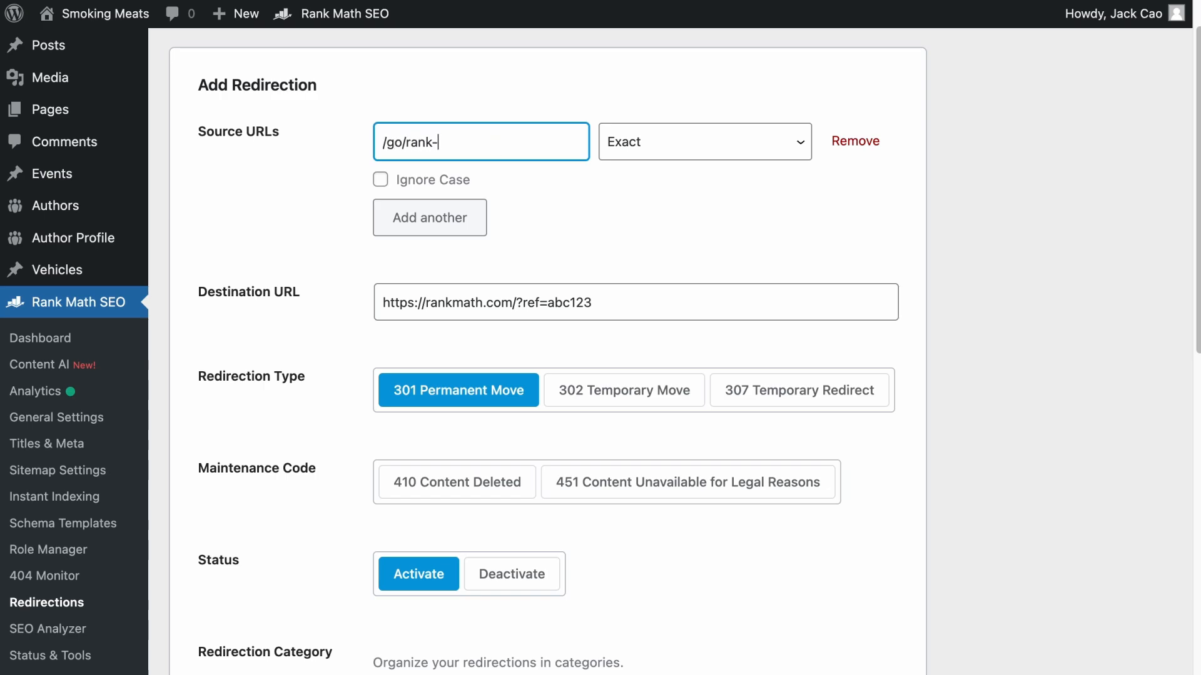
- Set the redirection type to 307 Temporary Redirect and save the redirection
{"action": "scroll", "coordinate": [561, 214], "scroll_direction": "down", "scroll_amount": 5}
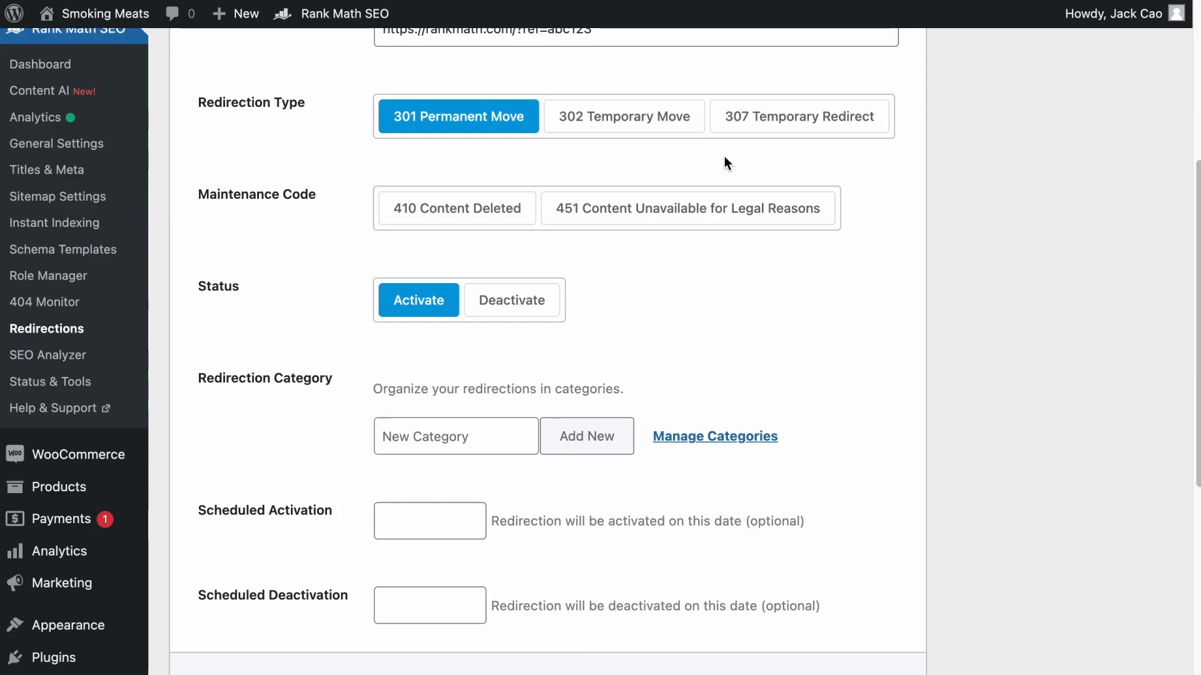
{"action": "left_click", "coordinate": [762, 122]}
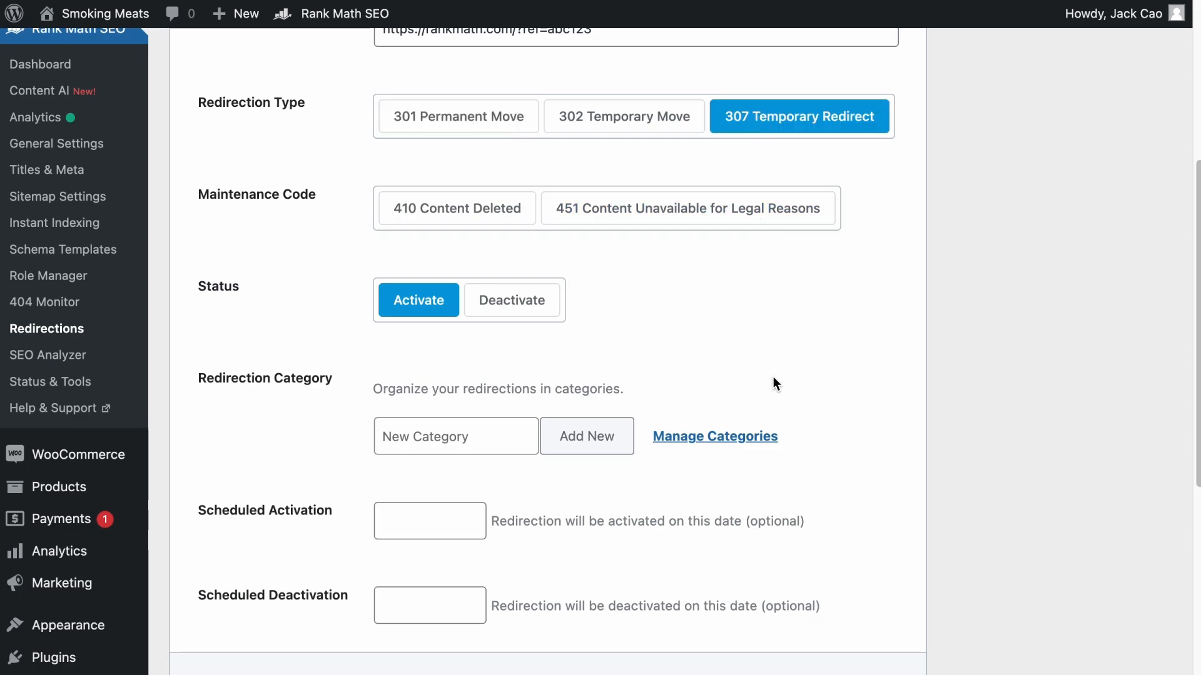
{"action": "scroll", "coordinate": [775, 369], "scroll_direction": "down", "scroll_amount": 7}
{"action": "left_click", "coordinate": [873, 317]}
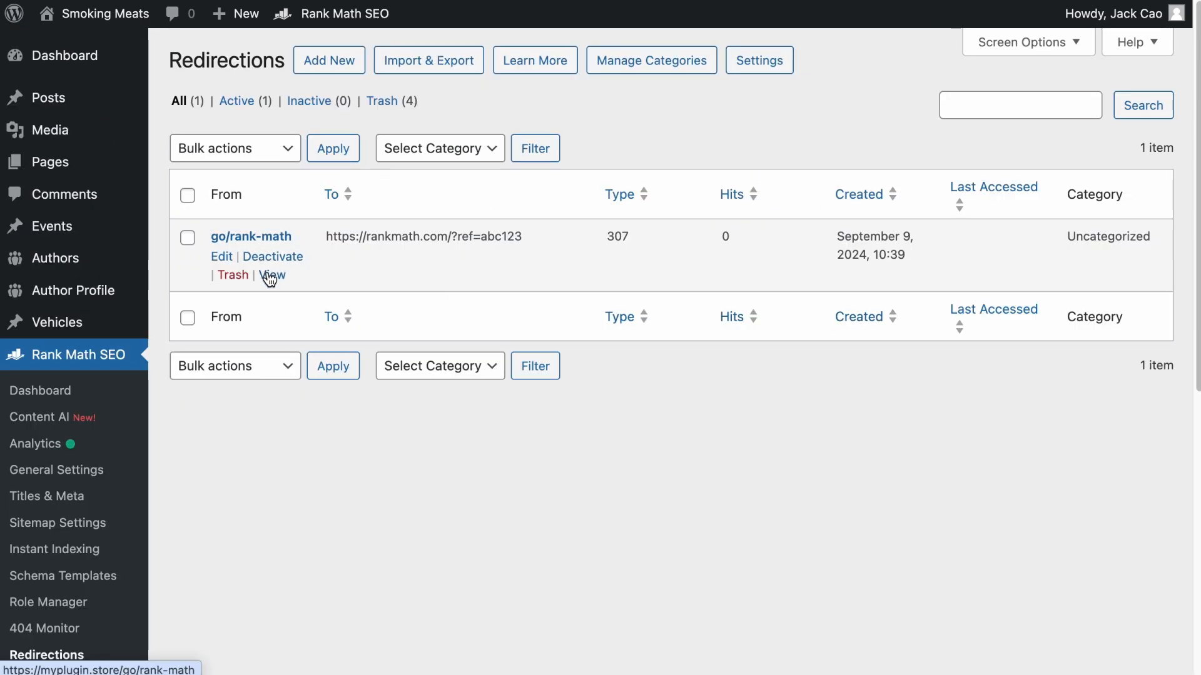
- Copy the new redirection's source link and apply it to the words "sponsored link" in the Rank Math Review post
{"action": "right_click", "coordinate": [268, 275]}
{"action": "left_click", "coordinate": [320, 427]}
{"action": "left_click", "coordinate": [219, 1]}
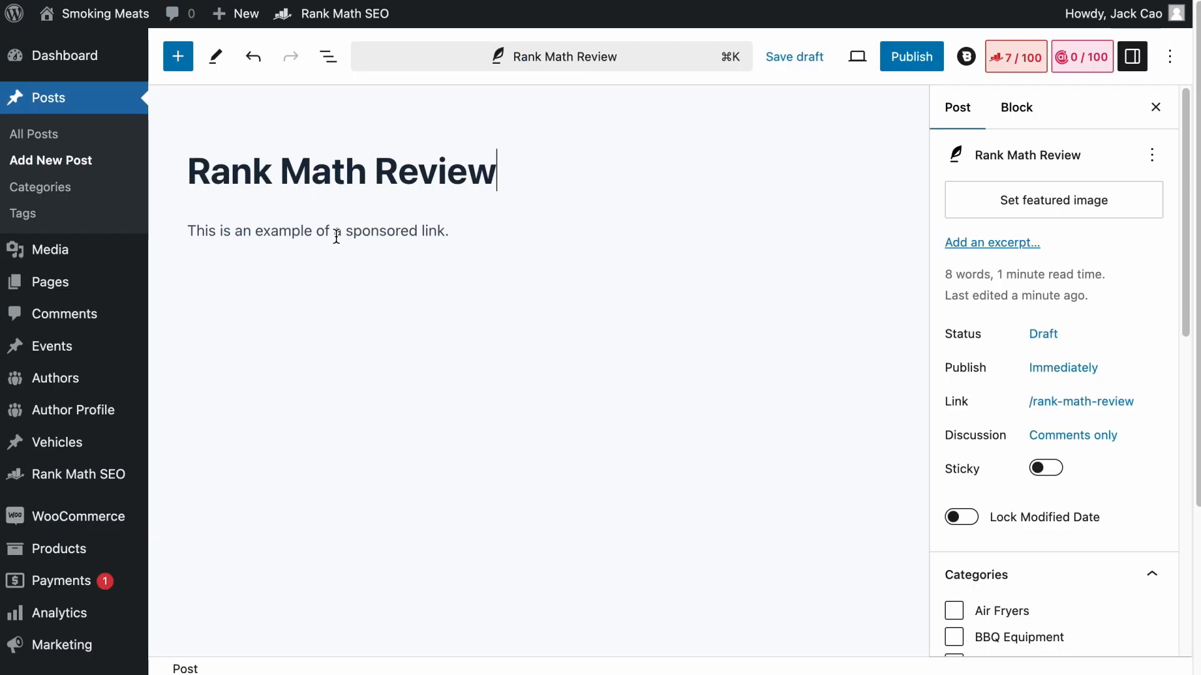
{"action": "left_click_drag", "start_coordinate": [346, 230], "coordinate": [446, 230]}
{"action": "key", "text": "super+k"}
{"action": "key", "text": "super+v"}
{"action": "left_click", "coordinate": [524, 280]}
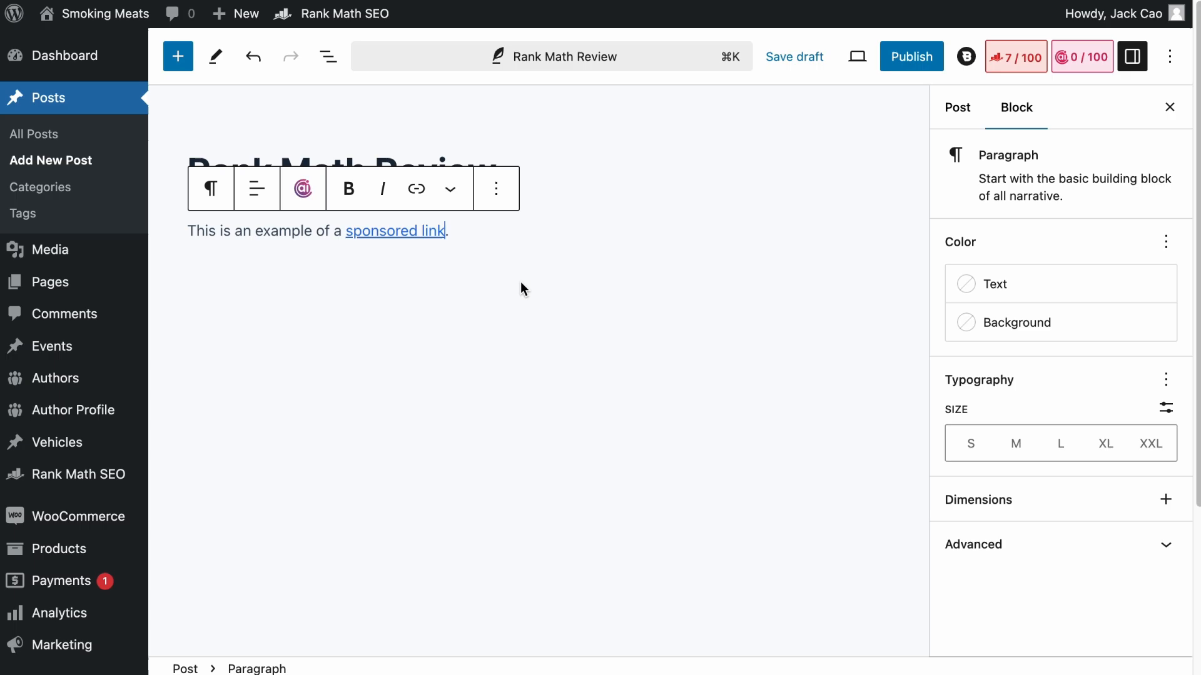
- Publish the Rank Math Review post and open it on the live site
{"action": "left_click", "coordinate": [908, 55]}
{"action": "left_click", "coordinate": [946, 57]}
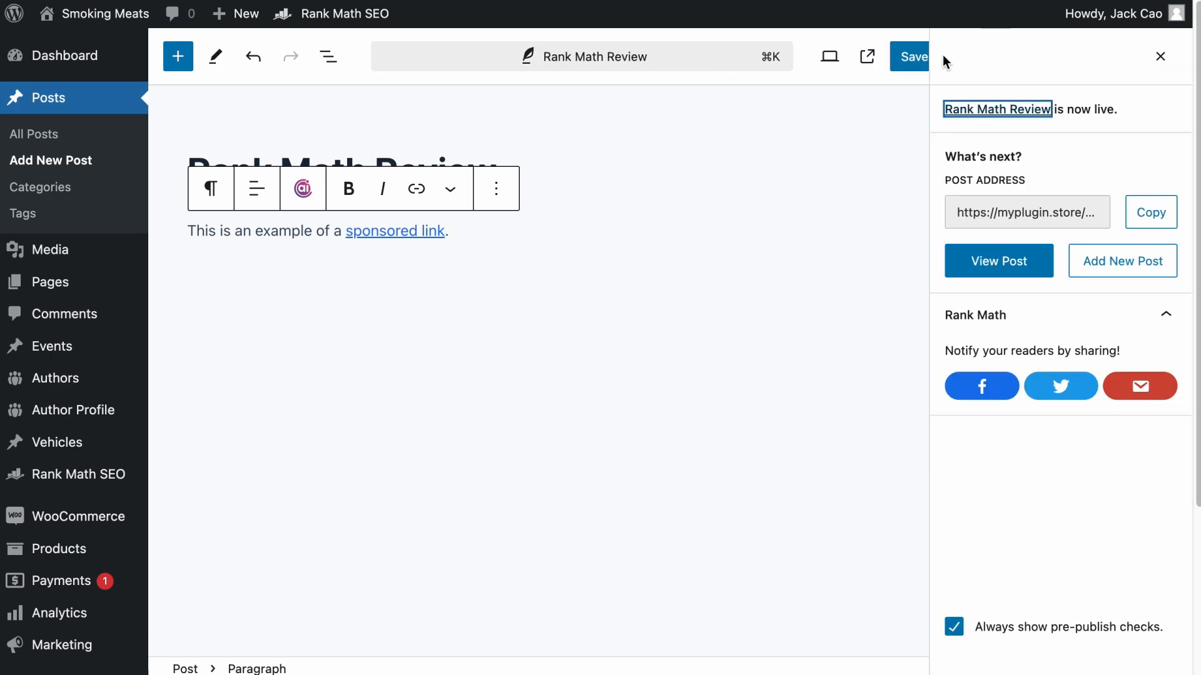
{"action": "left_click", "coordinate": [188, 637]}
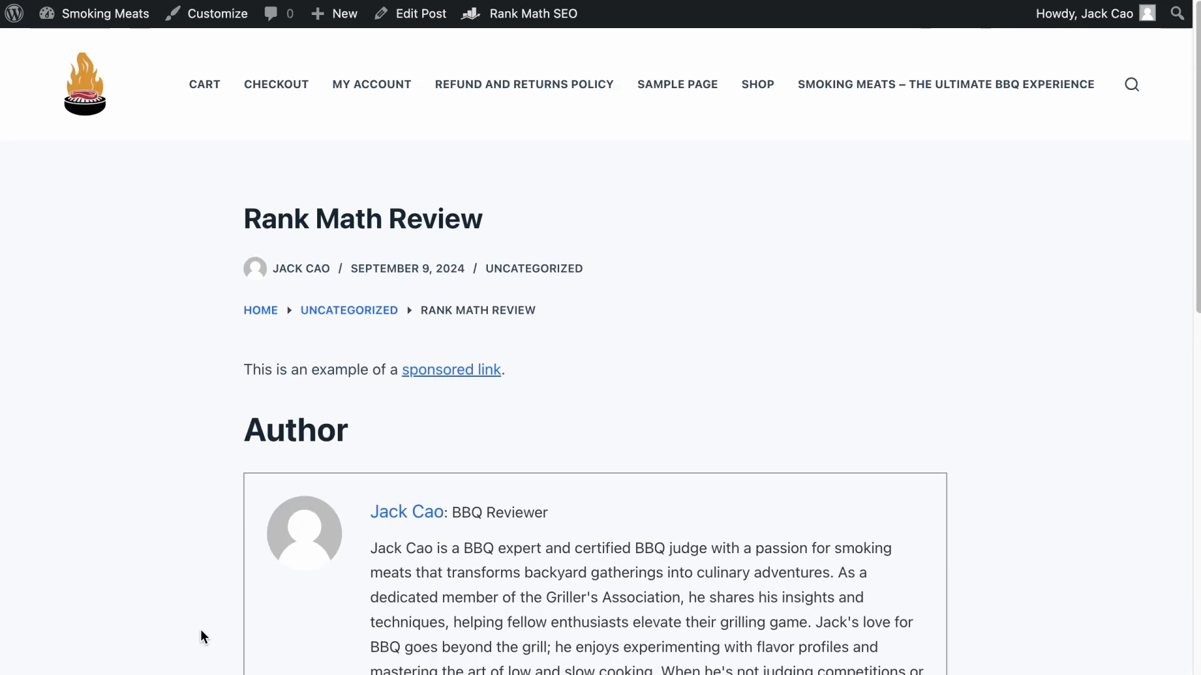
- Search the live post's page source for "sponsored" and examine the rel attributes on the /go/rank-math link
{"action": "right_click", "coordinate": [648, 238]}
{"action": "left_click", "coordinate": [681, 509]}
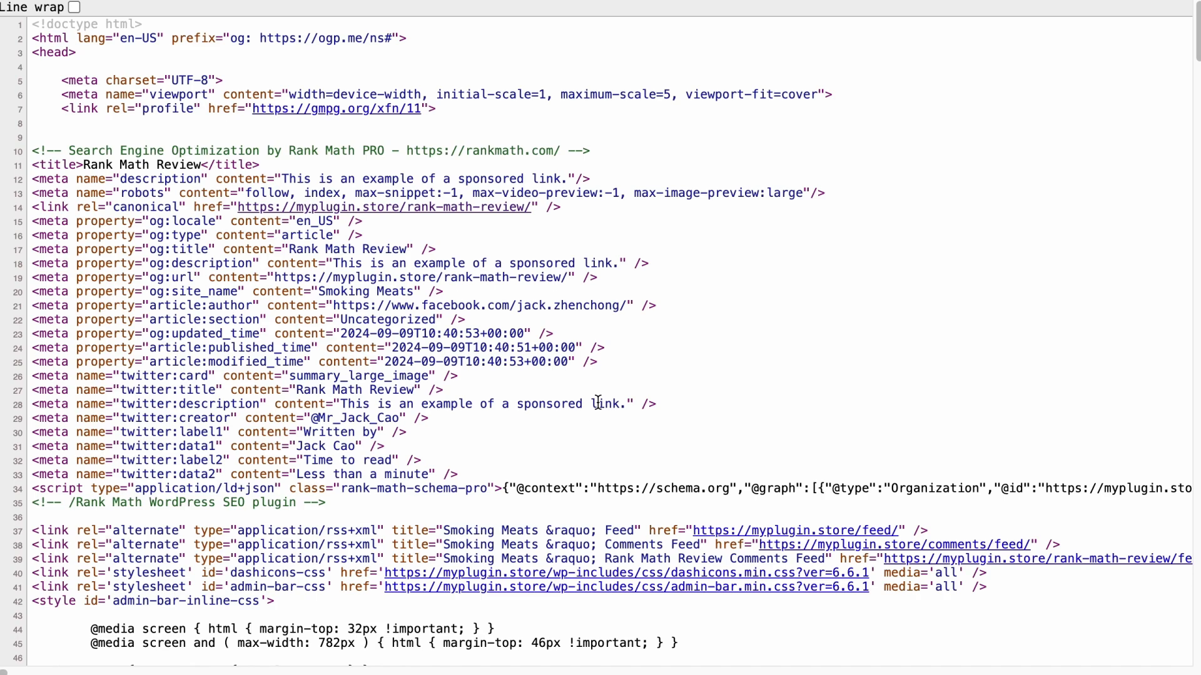
{"action": "key", "text": "super+f"}
{"action": "type", "text": "sponsored"}
{"action": "left_click", "coordinate": [1069, 16]}
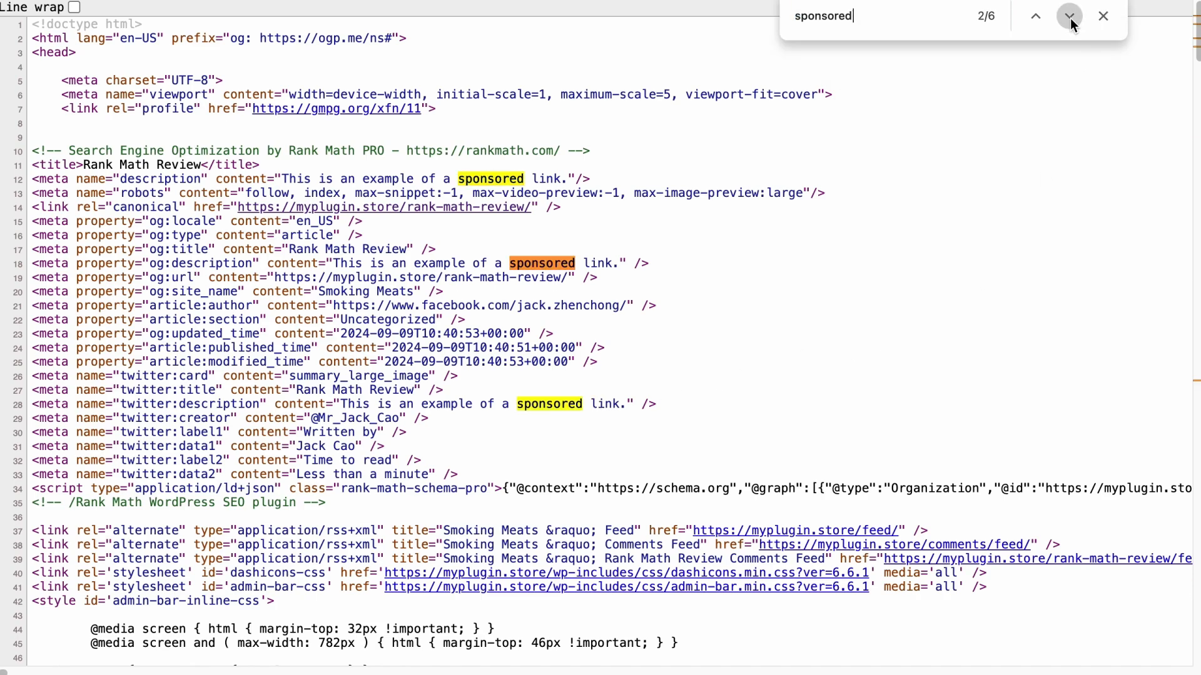
{"action": "left_click", "coordinate": [1069, 16]}
{"action": "left_click", "coordinate": [1069, 16]}
{"action": "left_click", "coordinate": [1069, 17]}
{"action": "left_click_drag", "start_coordinate": [898, 328], "coordinate": [57, 334]}
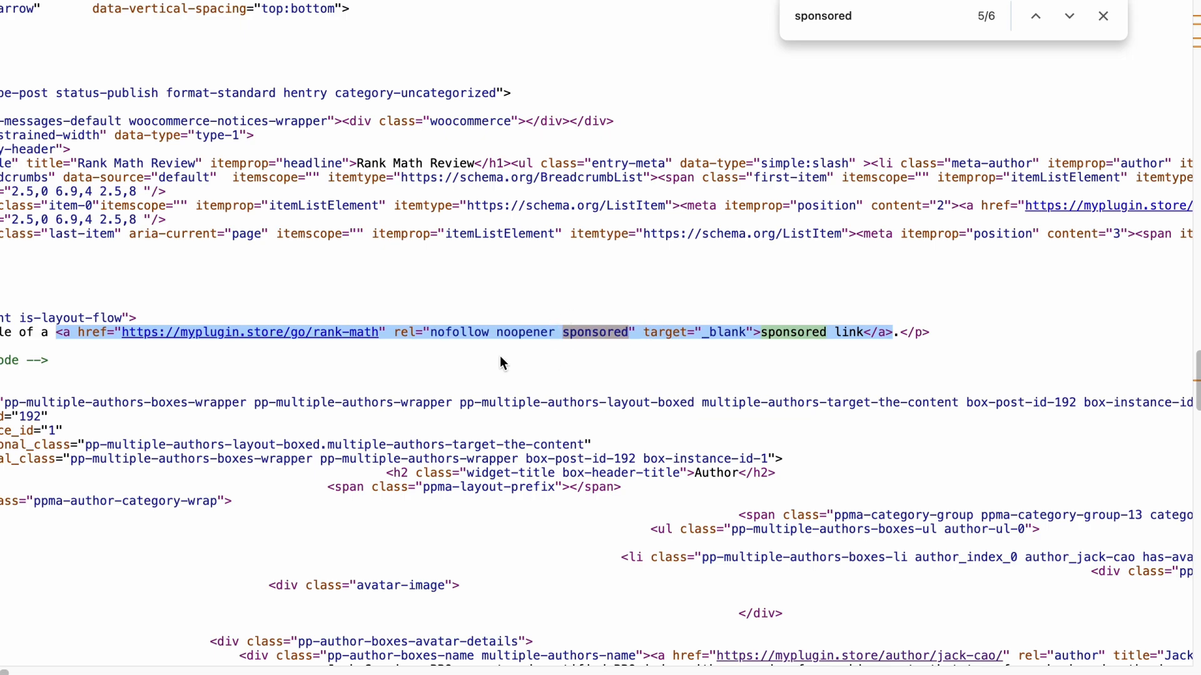
{"action": "left_click", "coordinate": [437, 368]}
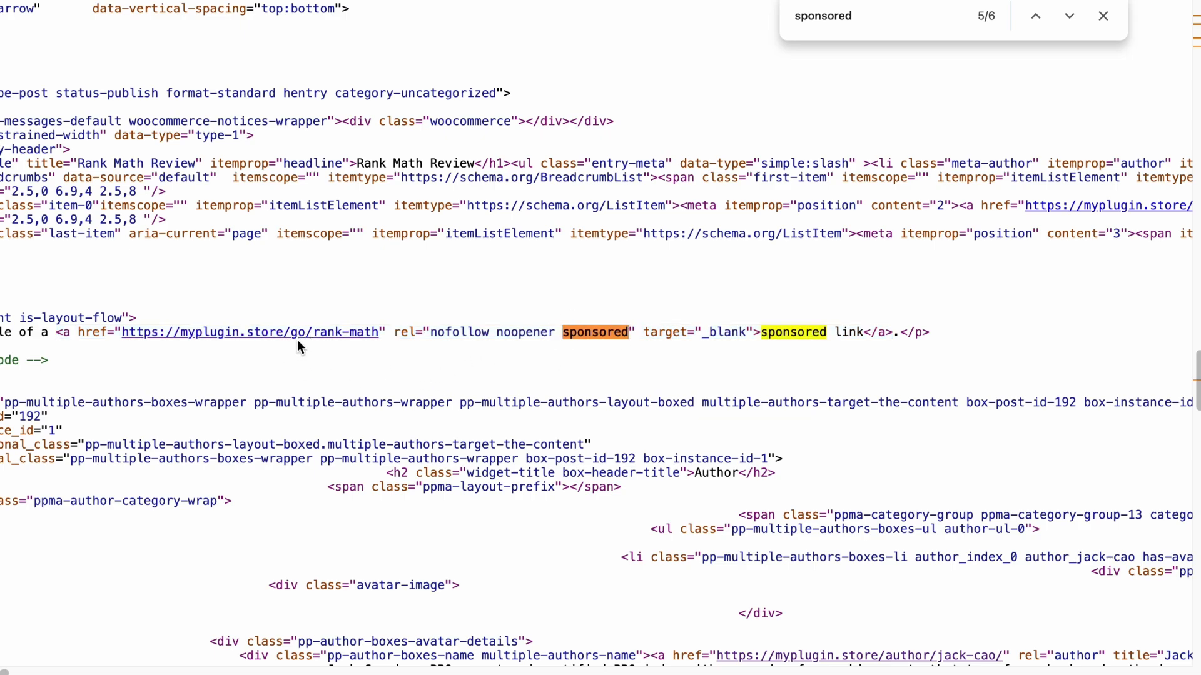